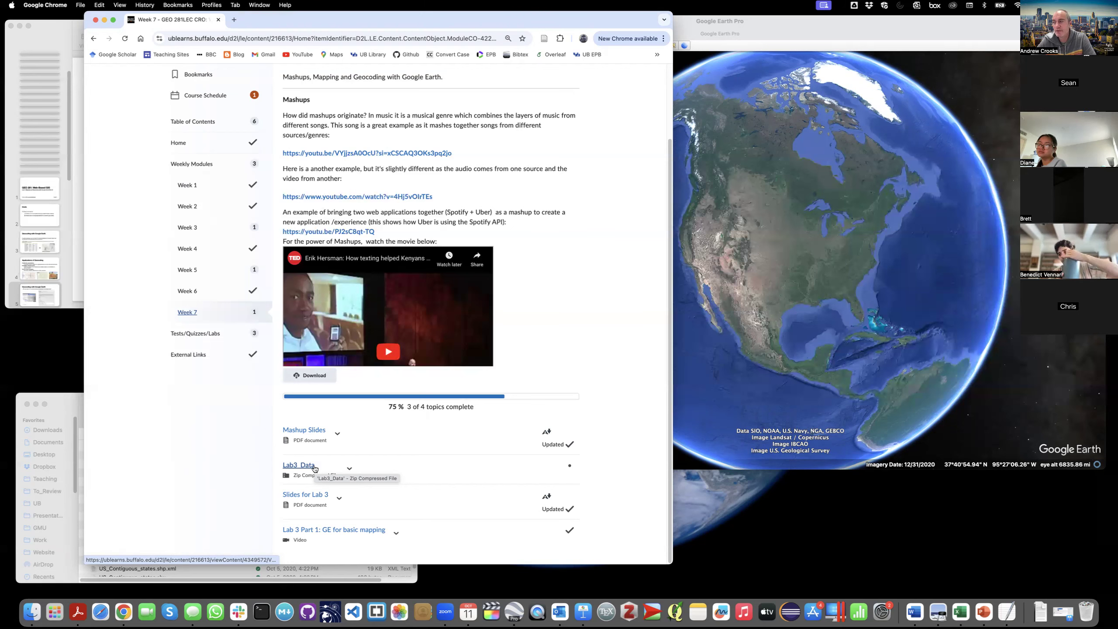
# Step: Switch to Keynote and present the Lab3.key slide about opening a CSV of addresses in Google Earth, ending the slideshow when done
pyautogui.click(746, 432)
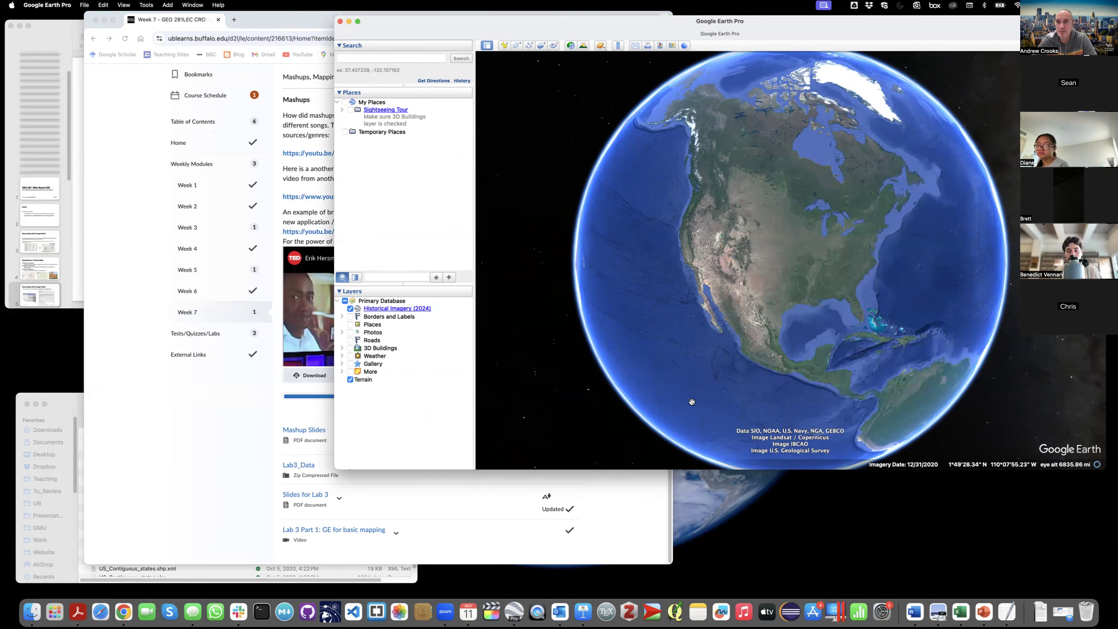
pyautogui.click(55, 39)
pyautogui.click(185, 39)
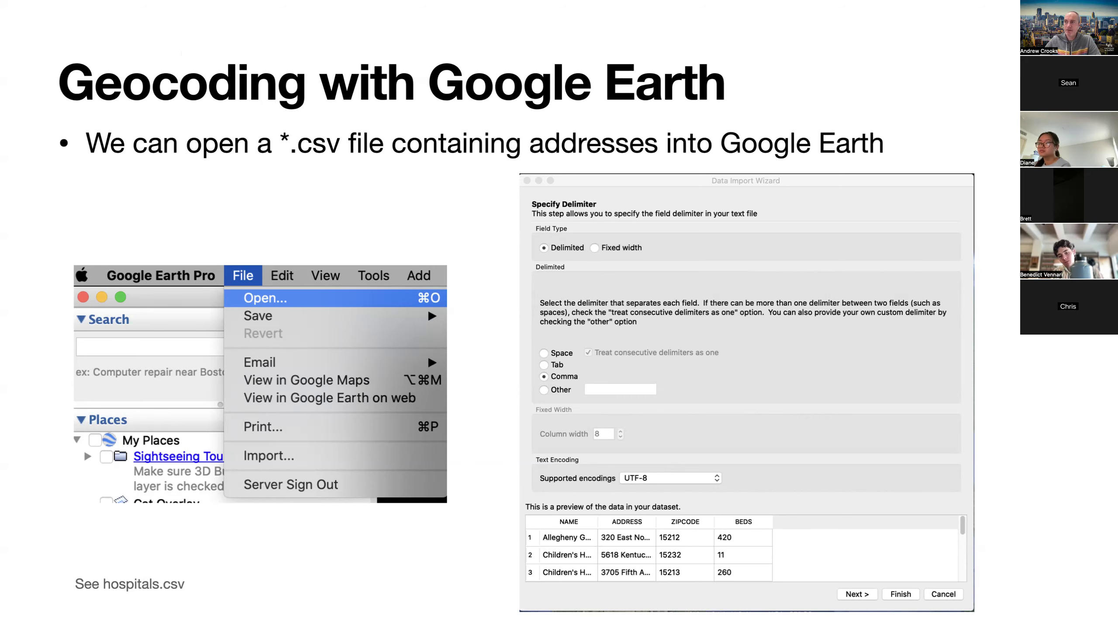
pyautogui.press('Escape')
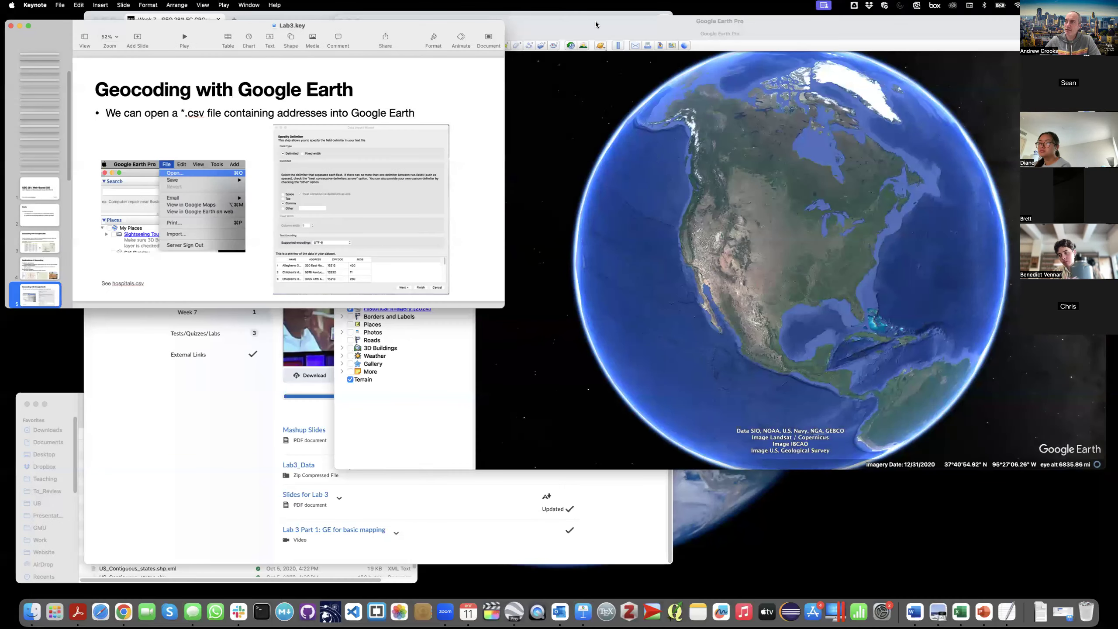
# Step: Switch to Google Earth Pro and select hospitals.csv in the Lab3_Data folder as the file to open
pyautogui.click(580, 36)
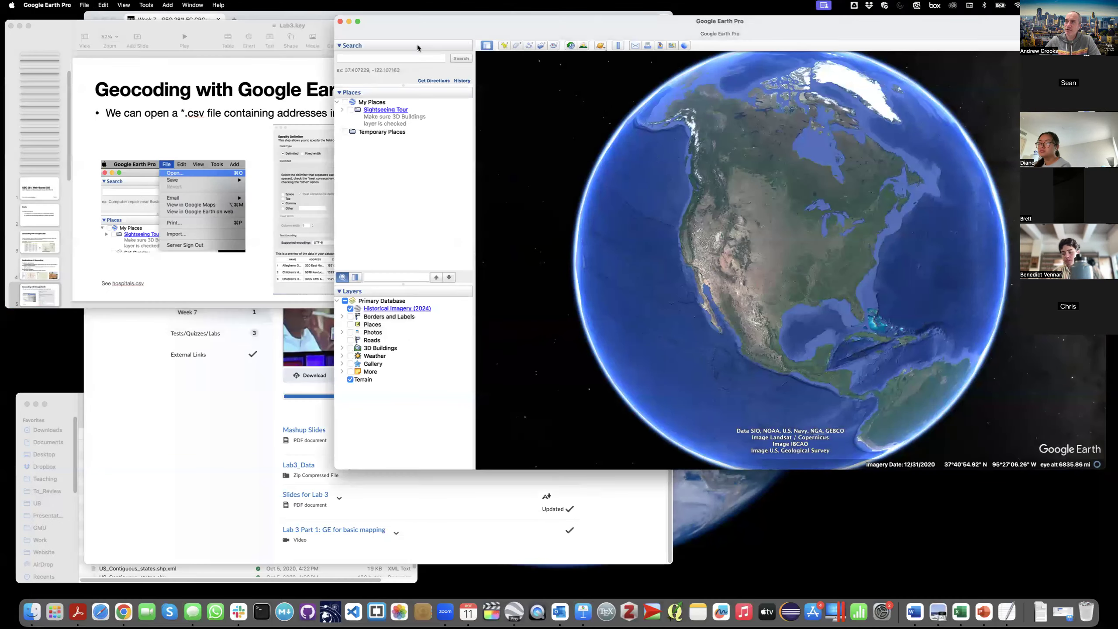
pyautogui.click(84, 5)
pyautogui.click(111, 19)
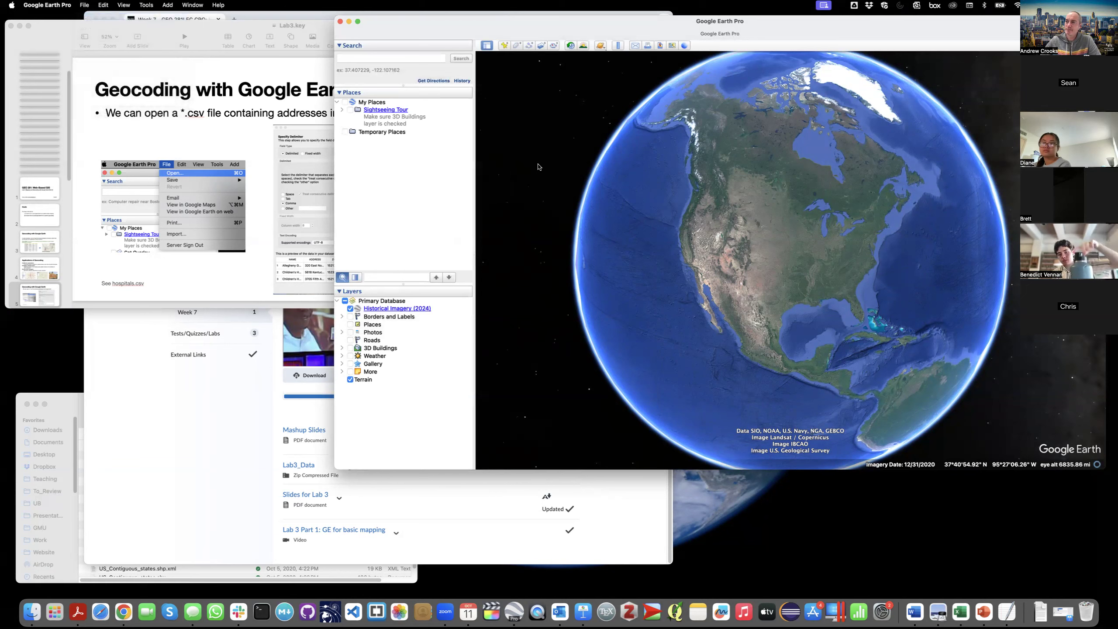
pyautogui.scroll(-2, 508, 192)
pyautogui.click(494, 233)
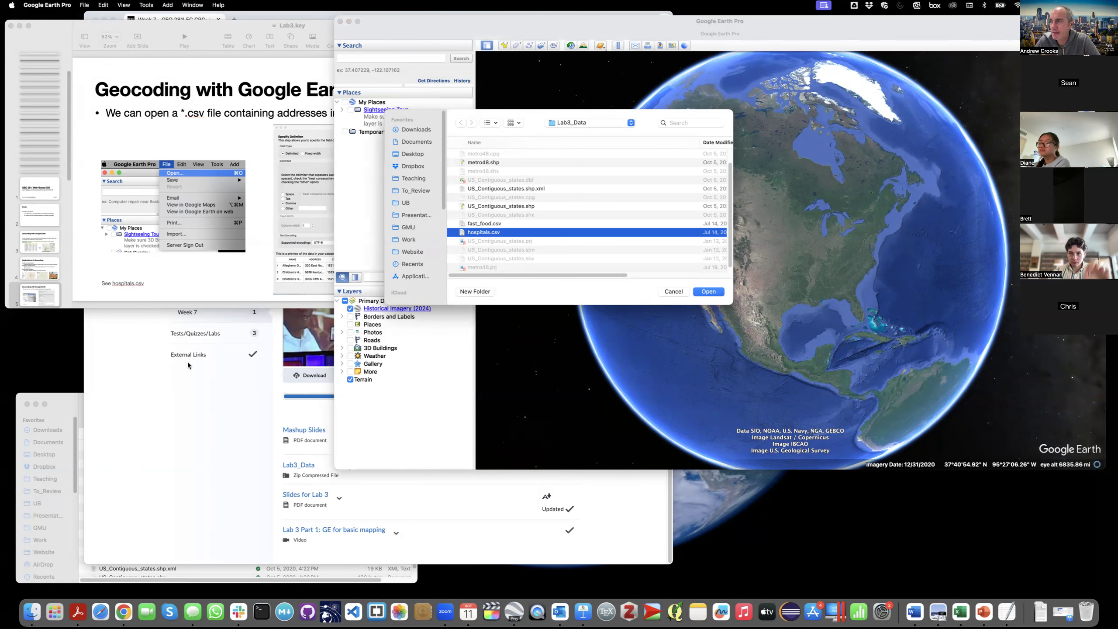
# Step: Minimize the browser window and put away the Calendar window behind it to clear the desktop
pyautogui.click(176, 370)
pyautogui.click(104, 19)
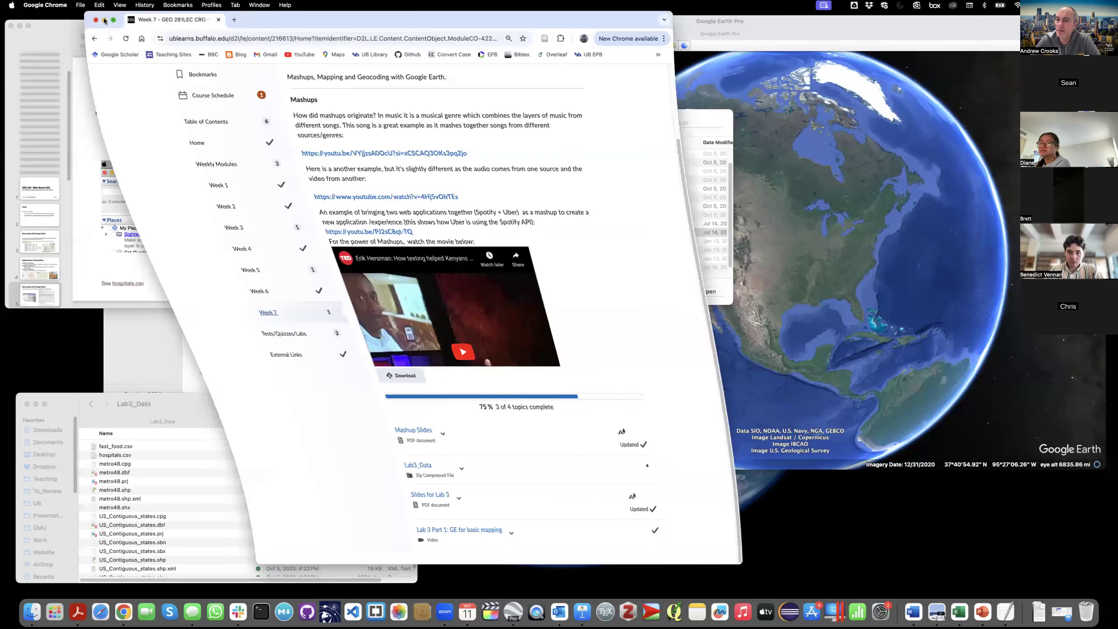
pyautogui.rightClick(461, 609)
pyautogui.click(460, 583)
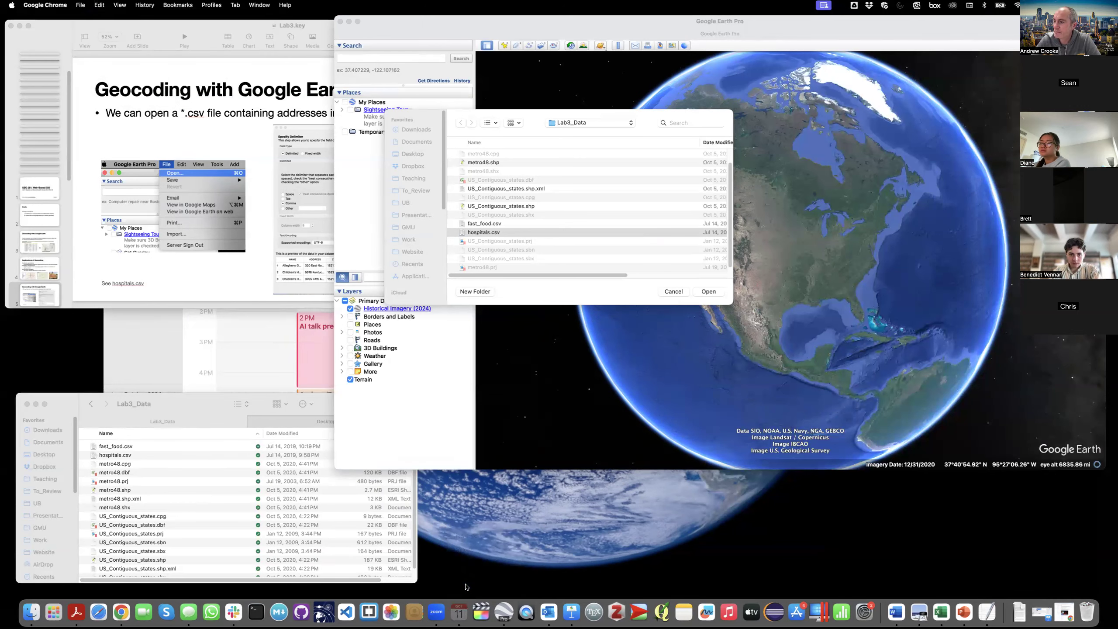
# Step: Open hospitals.csv in the import wizard, enlarge the wizard window, and accept comma as the field delimiter
pyautogui.click(708, 291)
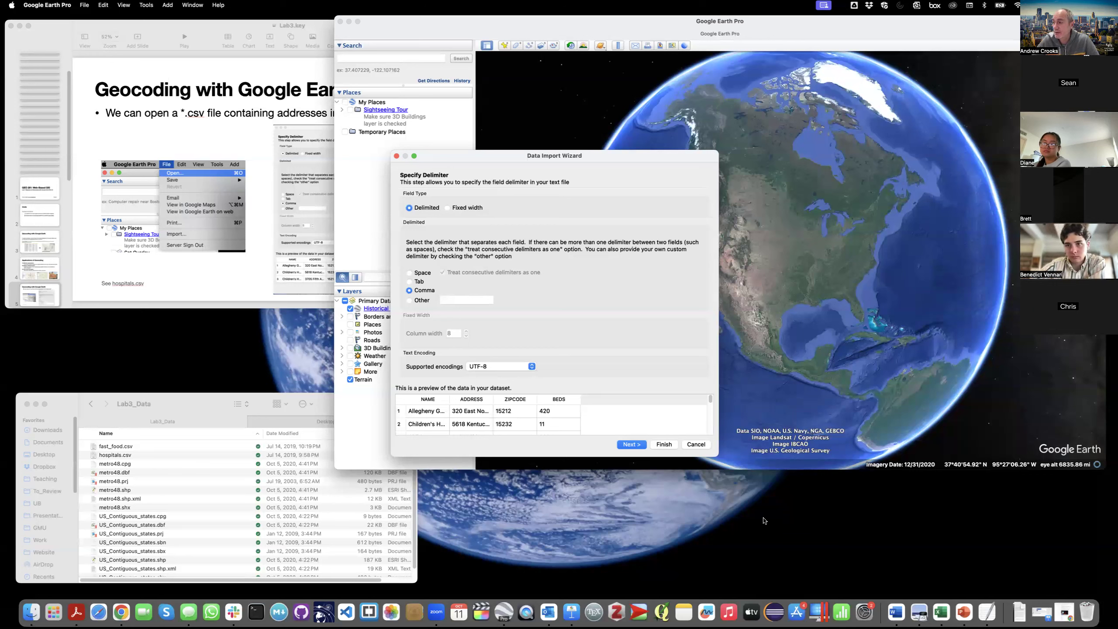
pyautogui.moveTo(717, 456); pyautogui.dragTo(750, 550)
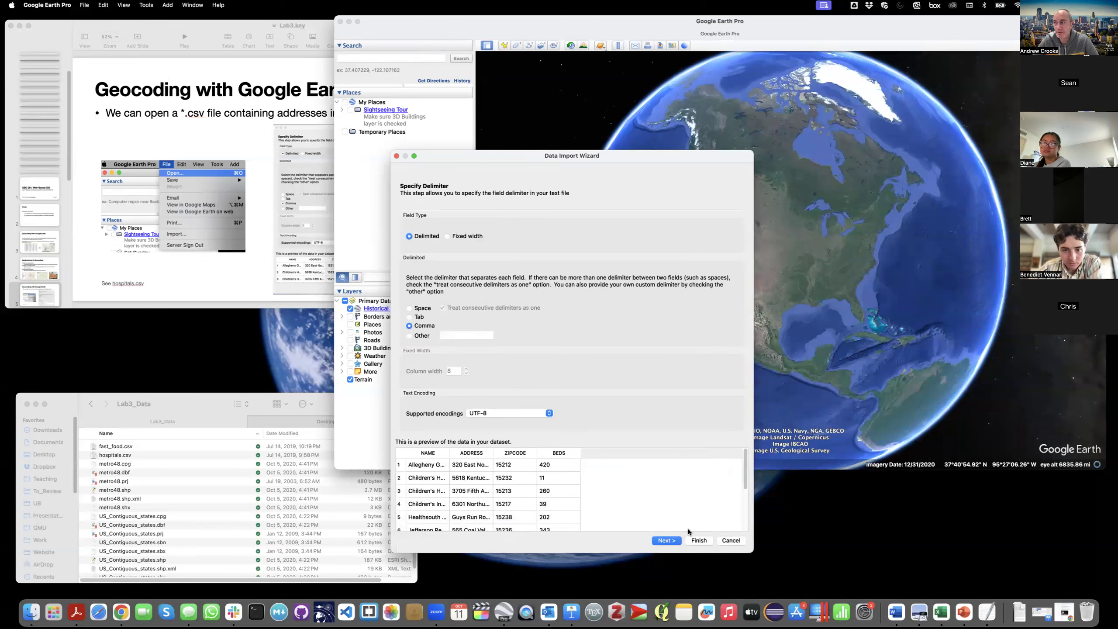
pyautogui.click(667, 540)
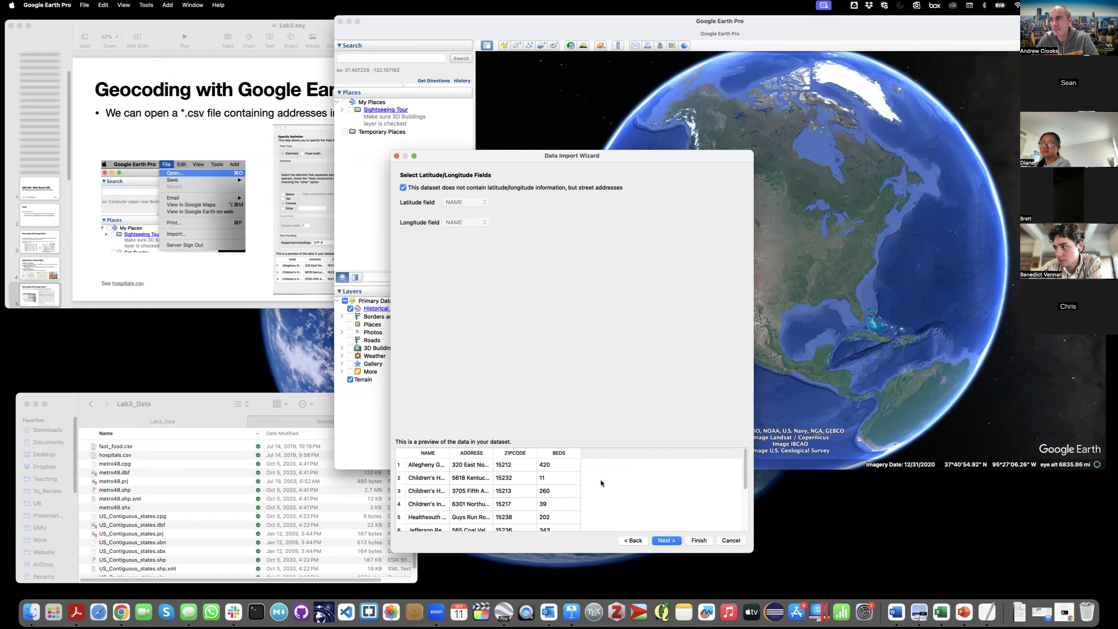
# Step: Import the dataset by street addresses without latitude/longitude, and map the zip/postal code field to ZIPCODE
pyautogui.click(659, 543)
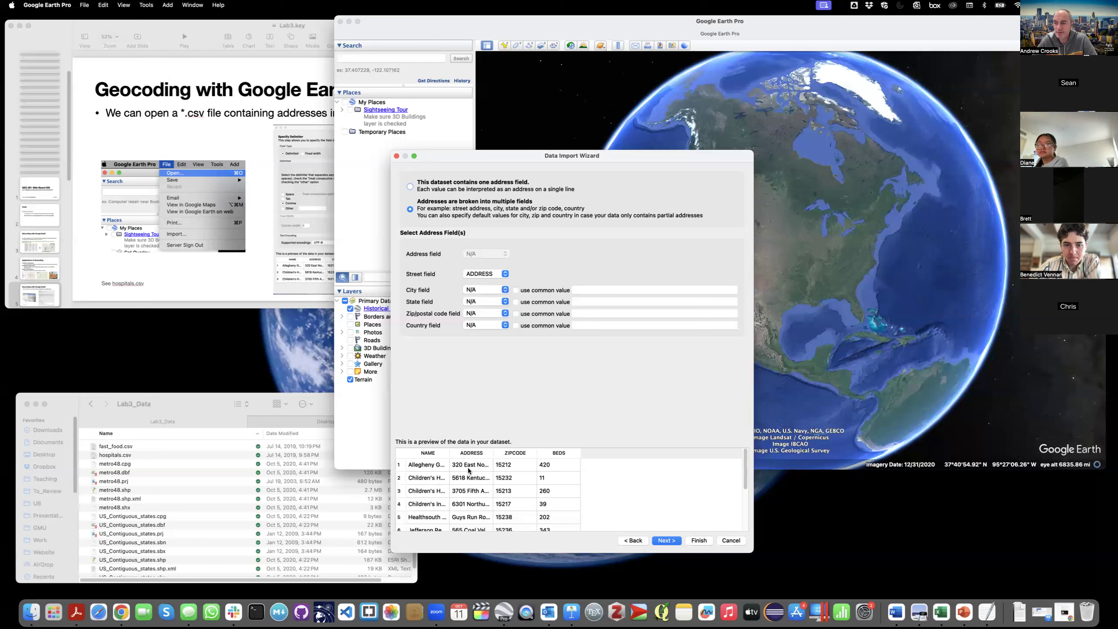
pyautogui.click(483, 314)
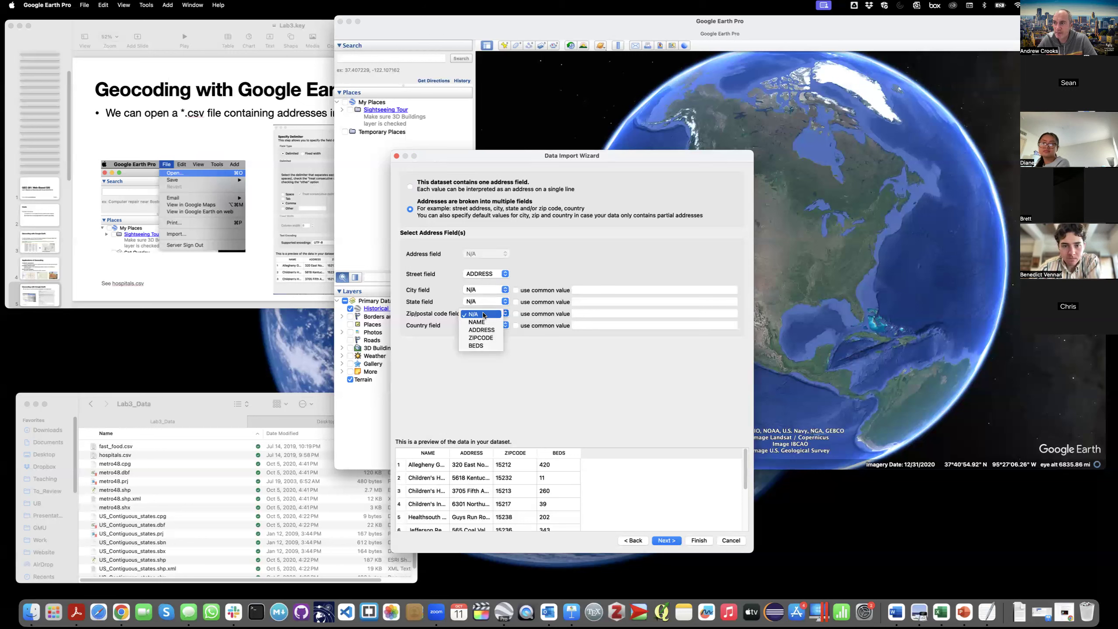
pyautogui.click(491, 337)
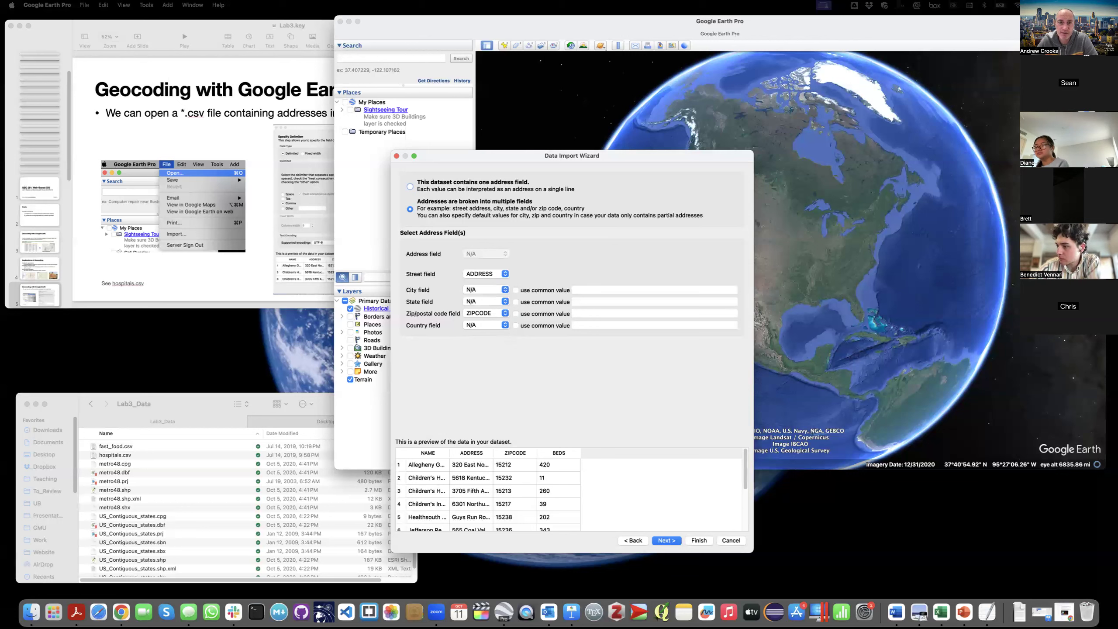
# Step: Find hospitals.csv in the Lab3_Data folder window, and present the Keynote slide covering the latitude/longitude and address field settings
pyautogui.click(173, 278)
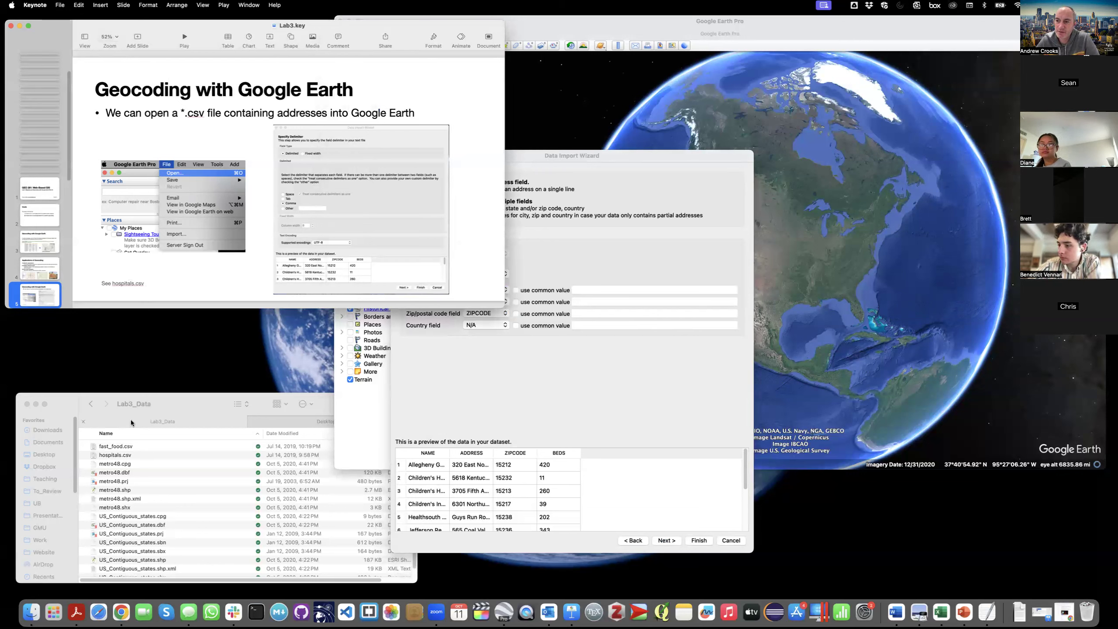
pyautogui.moveTo(194, 402); pyautogui.dragTo(194, 363)
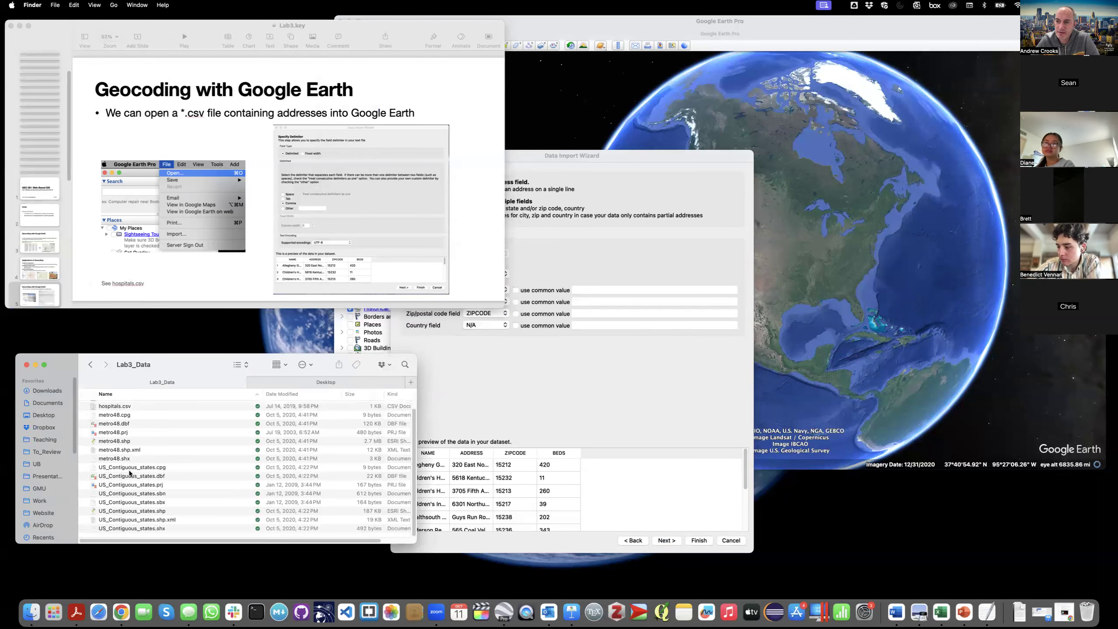
pyautogui.click(108, 414)
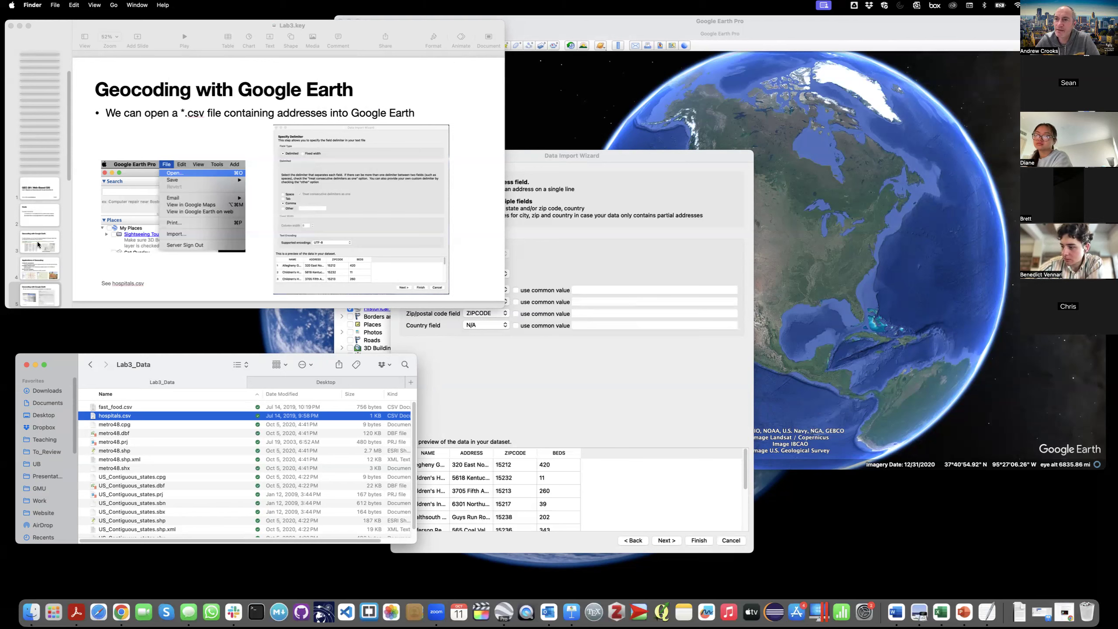
pyautogui.scroll(-3, 47, 273)
pyautogui.click(46, 264)
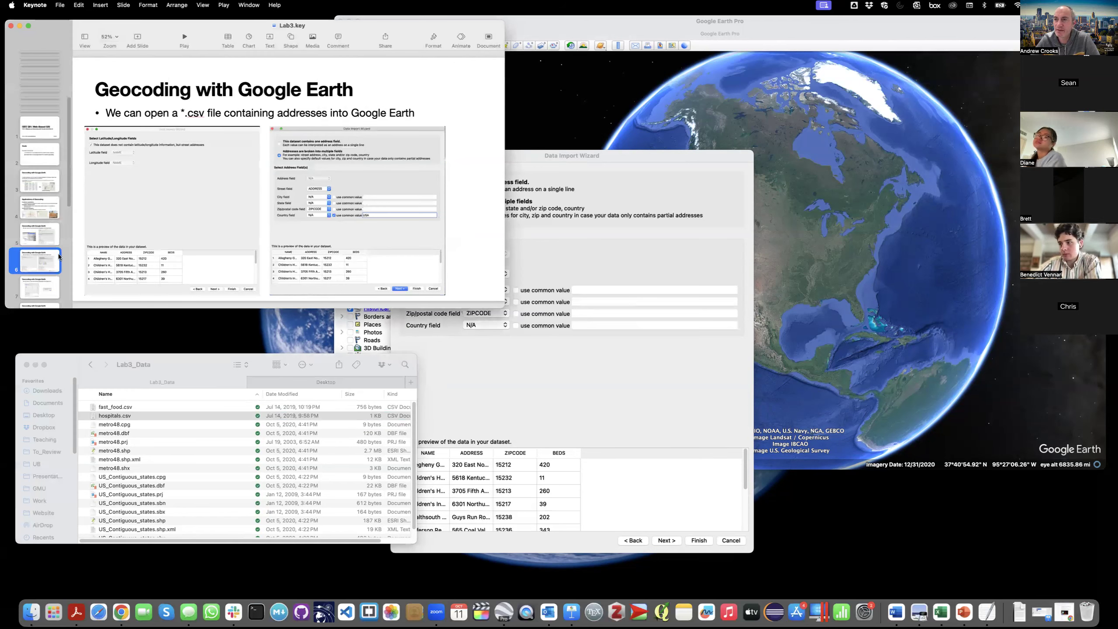
pyautogui.click(185, 39)
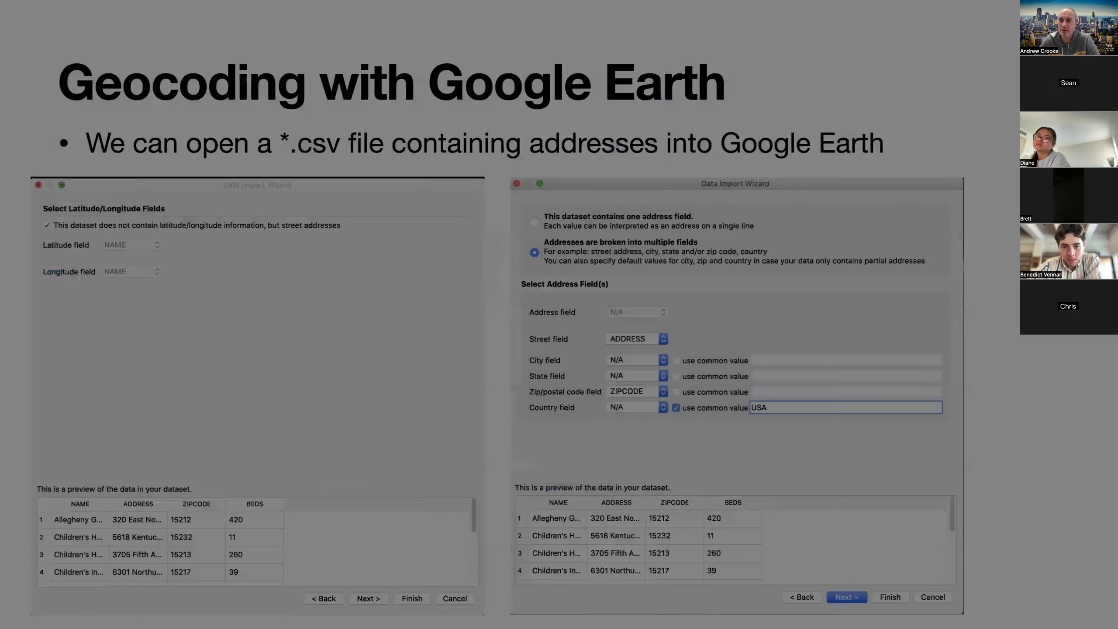
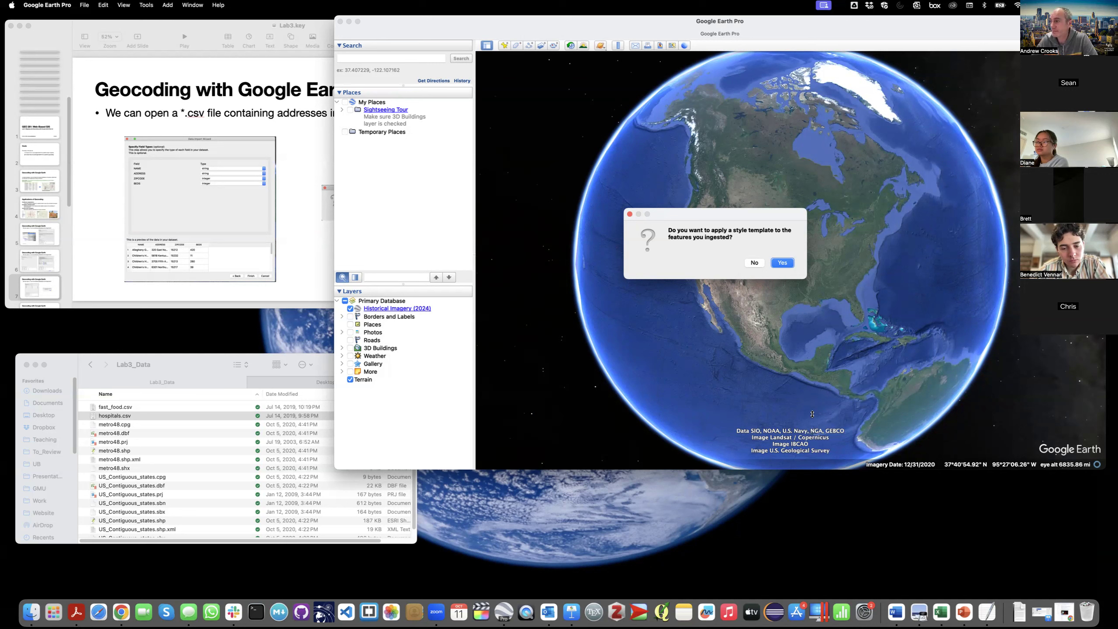
# Step: Apply a style template to the ingested hospital features by creating a new template
pyautogui.click(782, 263)
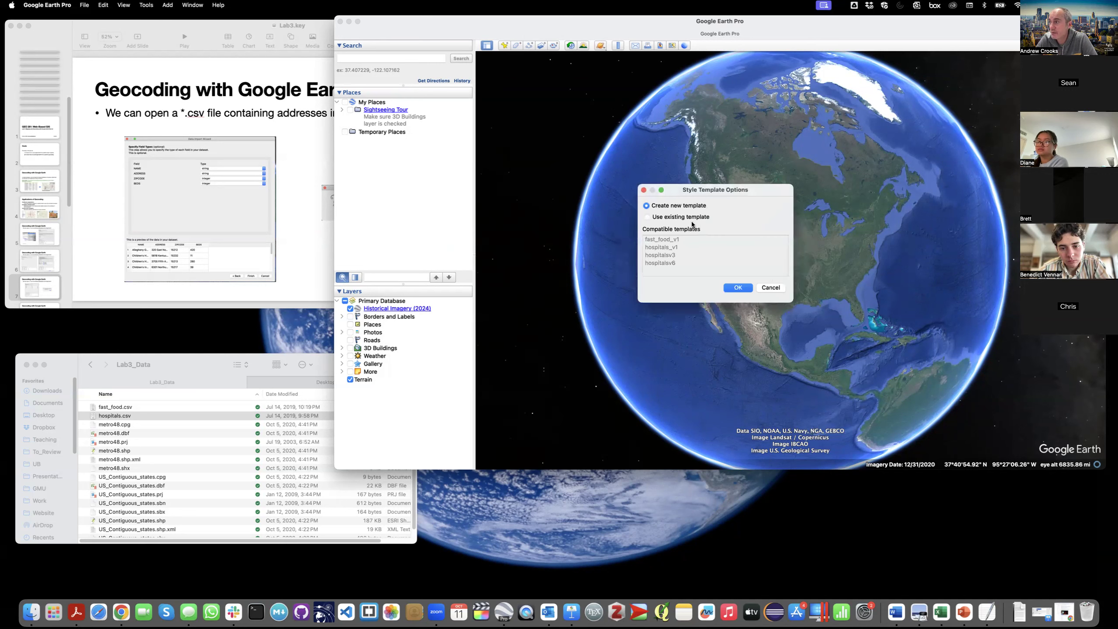
pyautogui.click(737, 287)
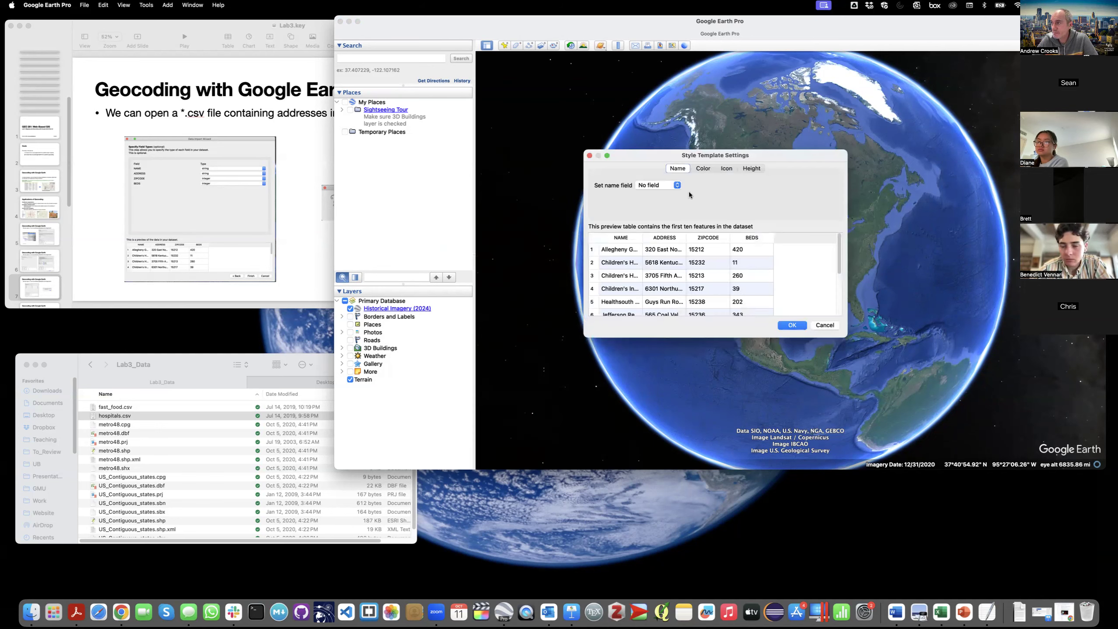
# Step: Switch to Keynote and present the slide about visualizing the points with an icon, ending the slideshow when done
pyautogui.click(224, 129)
pyautogui.click(184, 38)
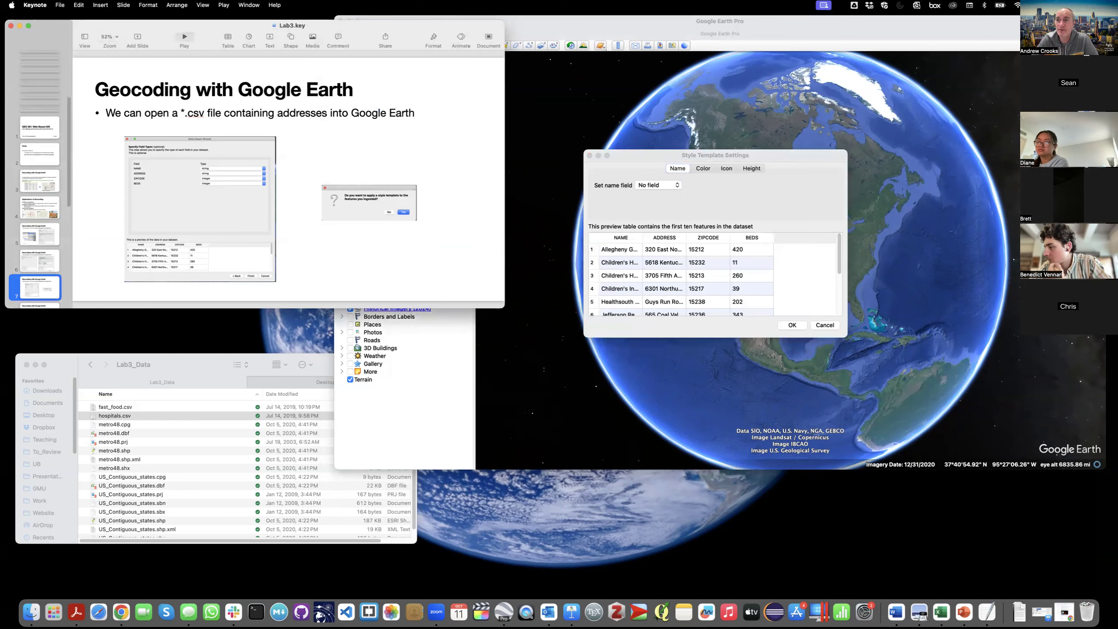
pyautogui.press('Right')
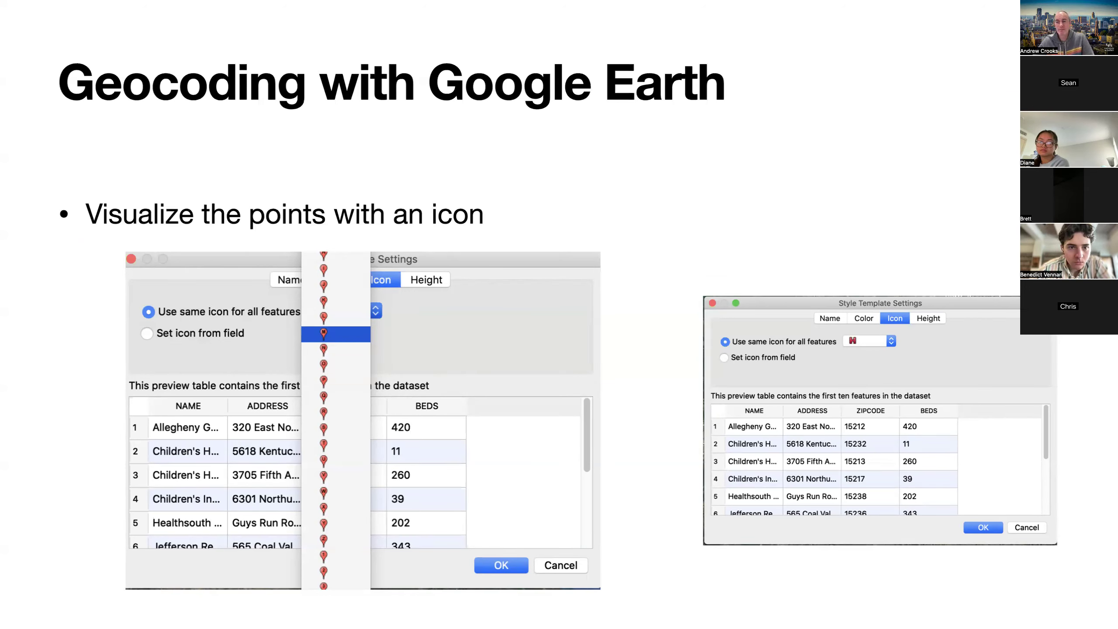
pyautogui.press('Escape')
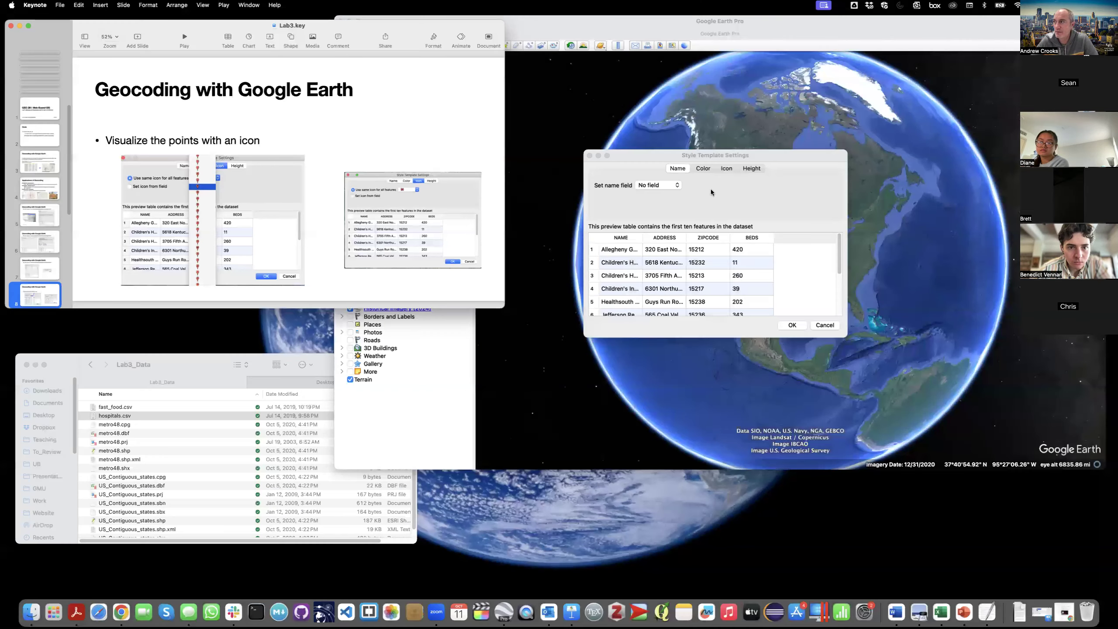
# Step: Try choosing one icon for all hospital features in Google Earth Pro's style template settings, including the no icon option
pyautogui.click(725, 168)
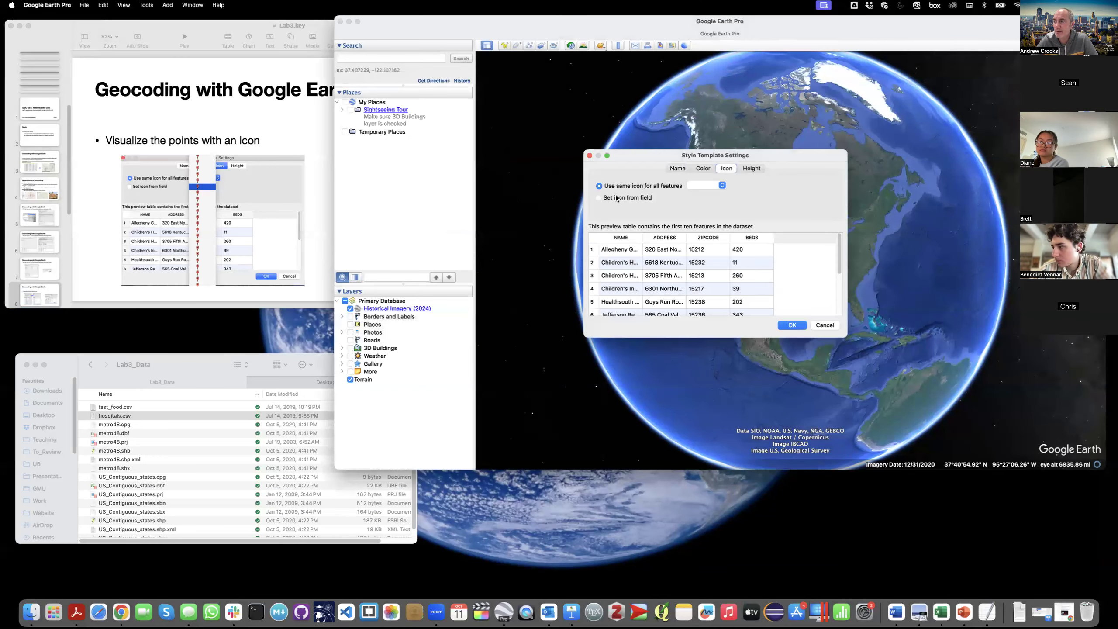
pyautogui.click(620, 198)
pyautogui.click(615, 187)
pyautogui.click(708, 186)
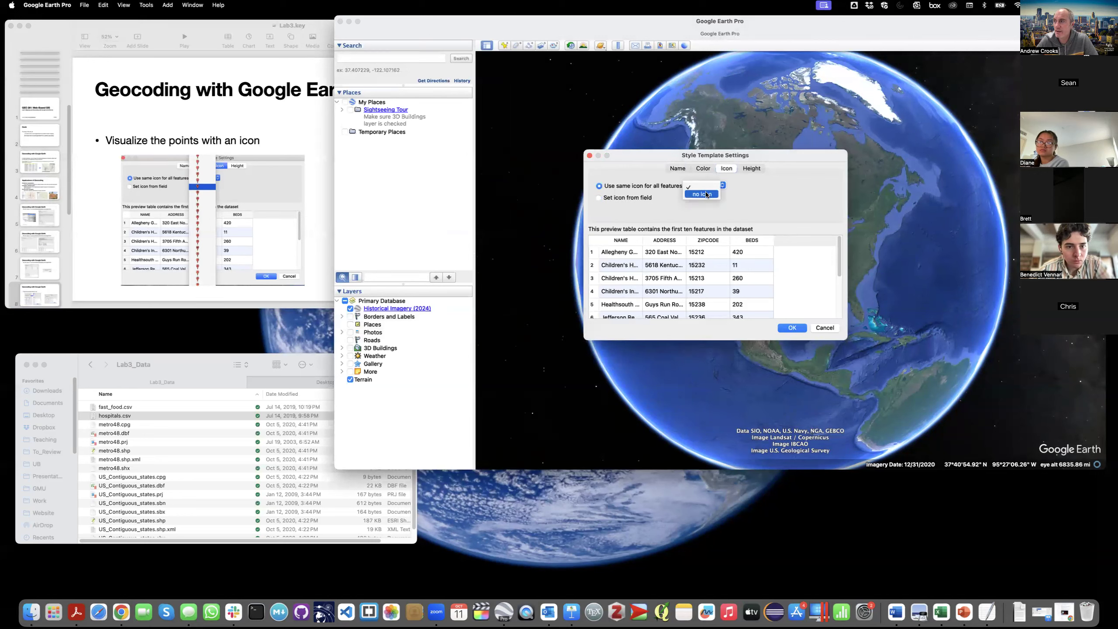
pyautogui.click(705, 186)
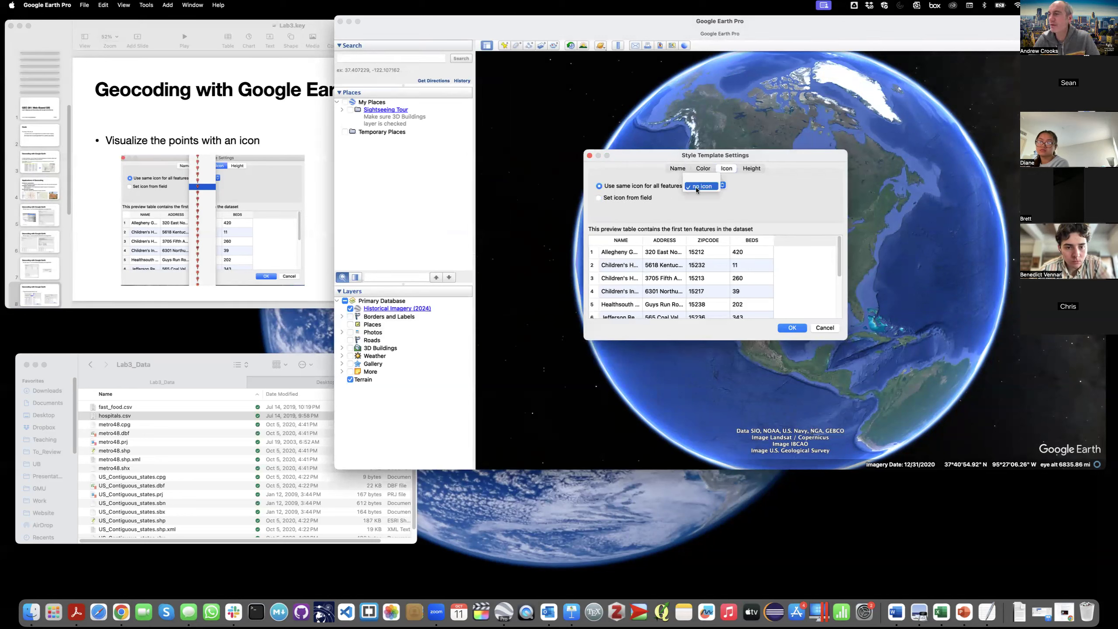
pyautogui.click(743, 191)
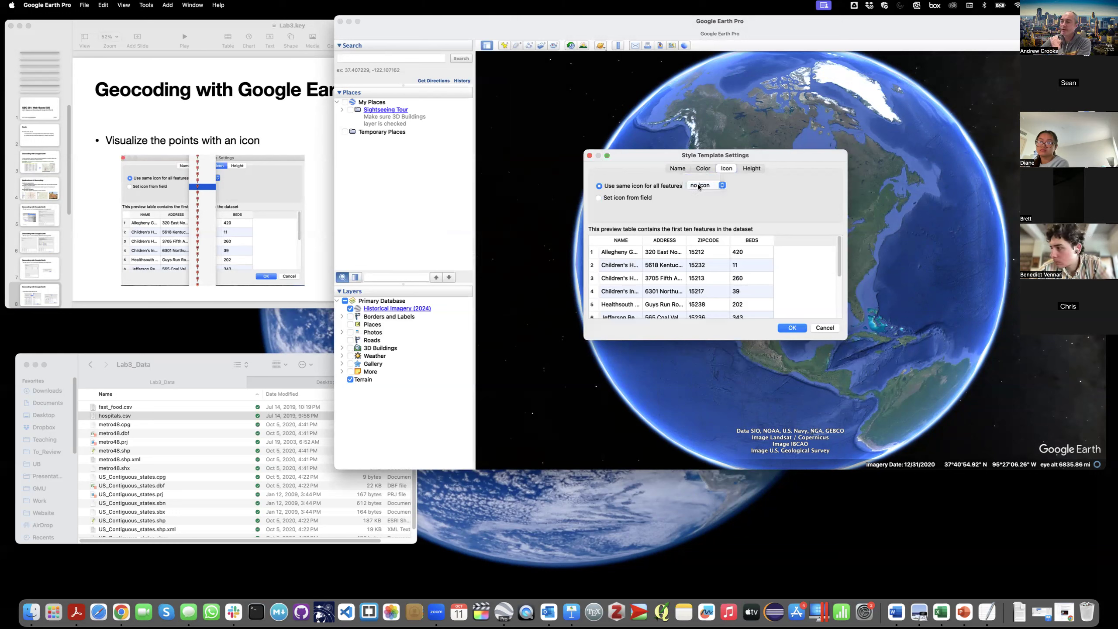
pyautogui.click(704, 186)
pyautogui.click(703, 182)
# Step: Set the single color for all hospital features to red
pyautogui.click(703, 168)
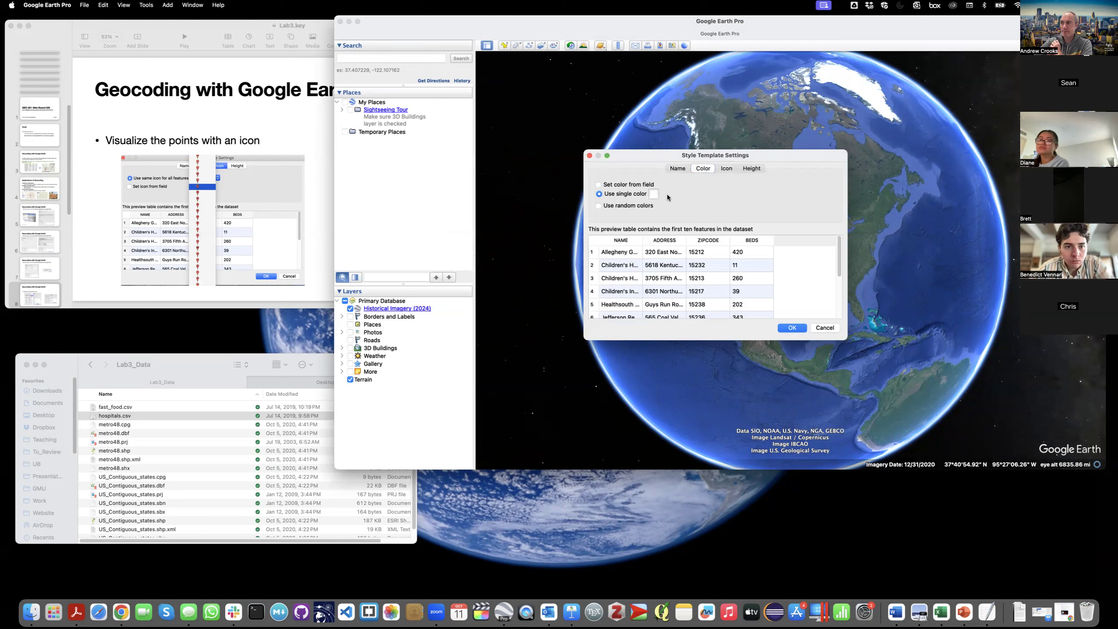
pyautogui.click(653, 194)
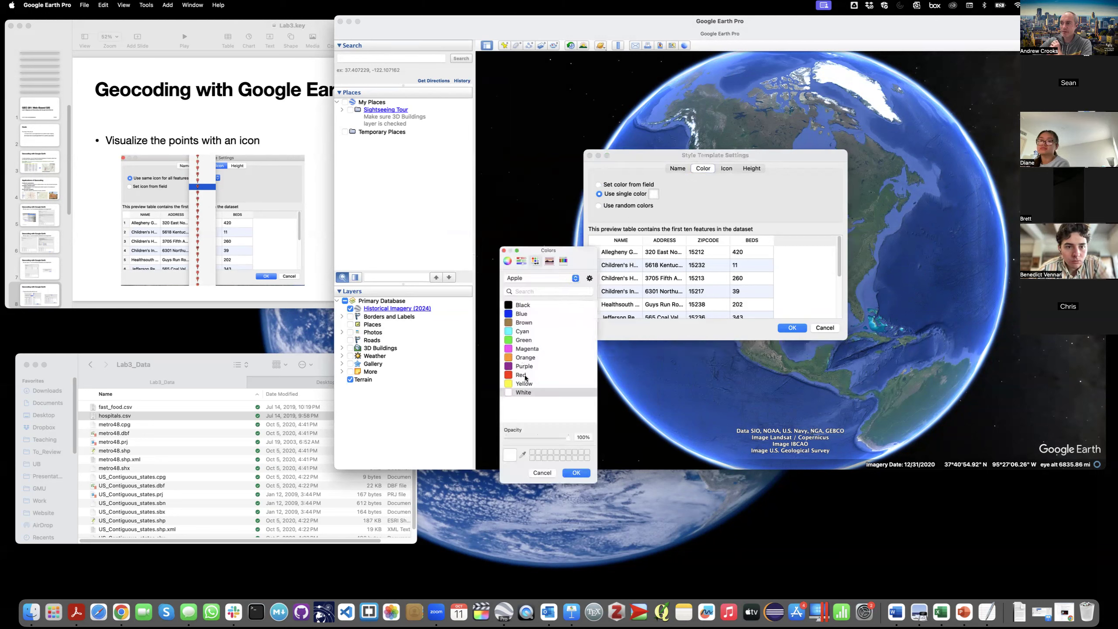
pyautogui.click(525, 375)
pyautogui.click(575, 472)
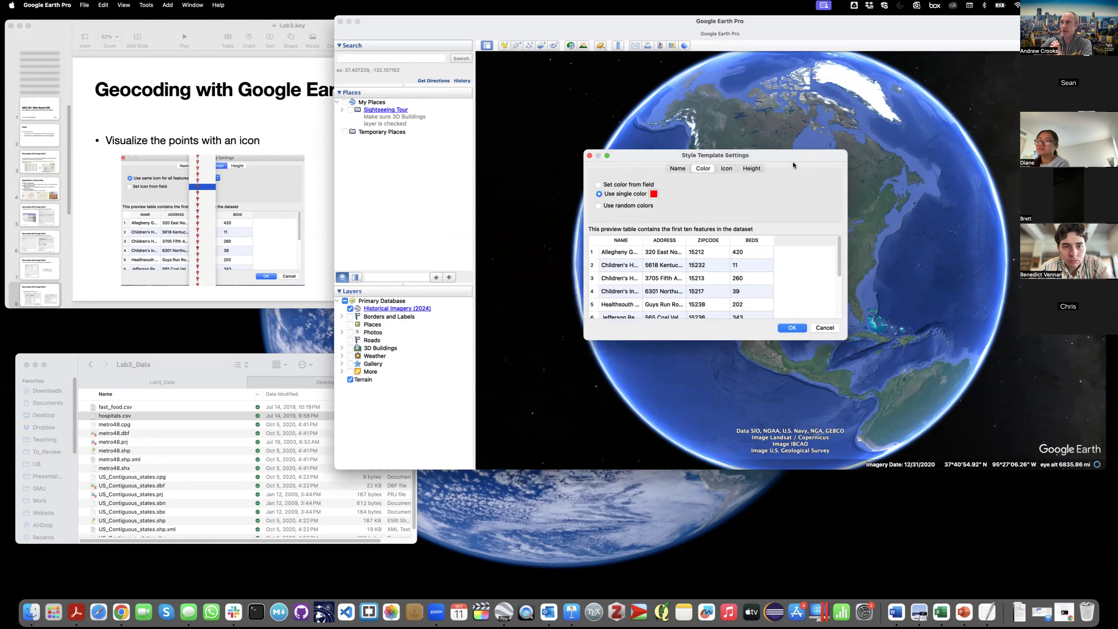
# Step: Check the icon choices for all features again and look at the template's height settings
pyautogui.click(725, 168)
pyautogui.click(711, 187)
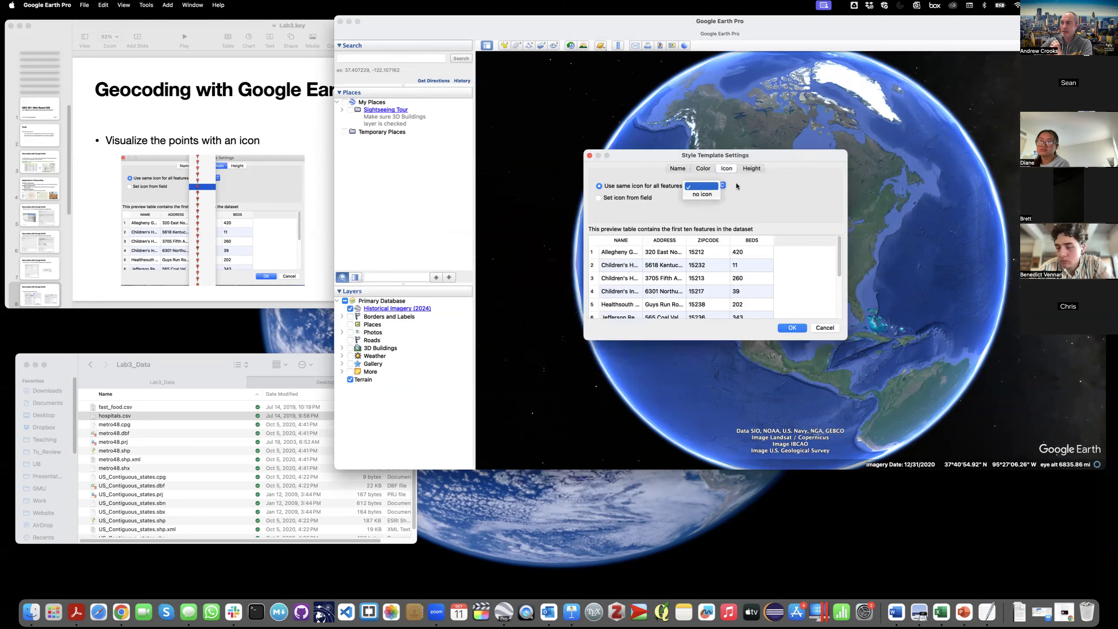
pyautogui.click(736, 186)
pyautogui.click(757, 169)
# Step: Try setting the template's name field to NAME, recheck the icon choices for all features, and cancel the style template settings
pyautogui.click(680, 169)
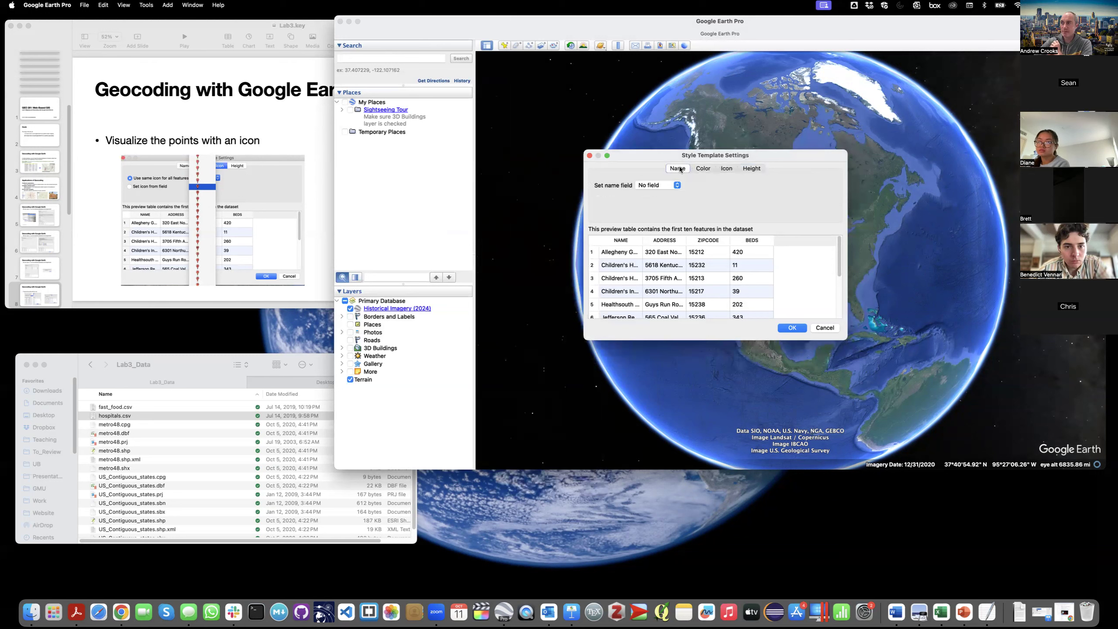
pyautogui.click(656, 185)
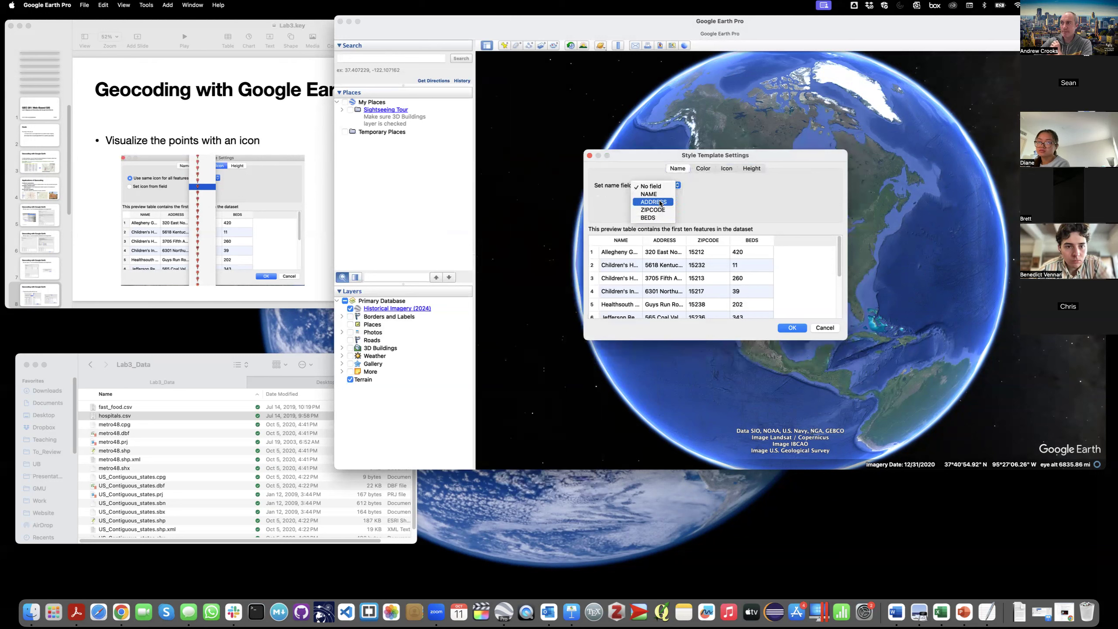
pyautogui.click(649, 194)
pyautogui.click(726, 168)
pyautogui.click(712, 187)
pyautogui.click(712, 187)
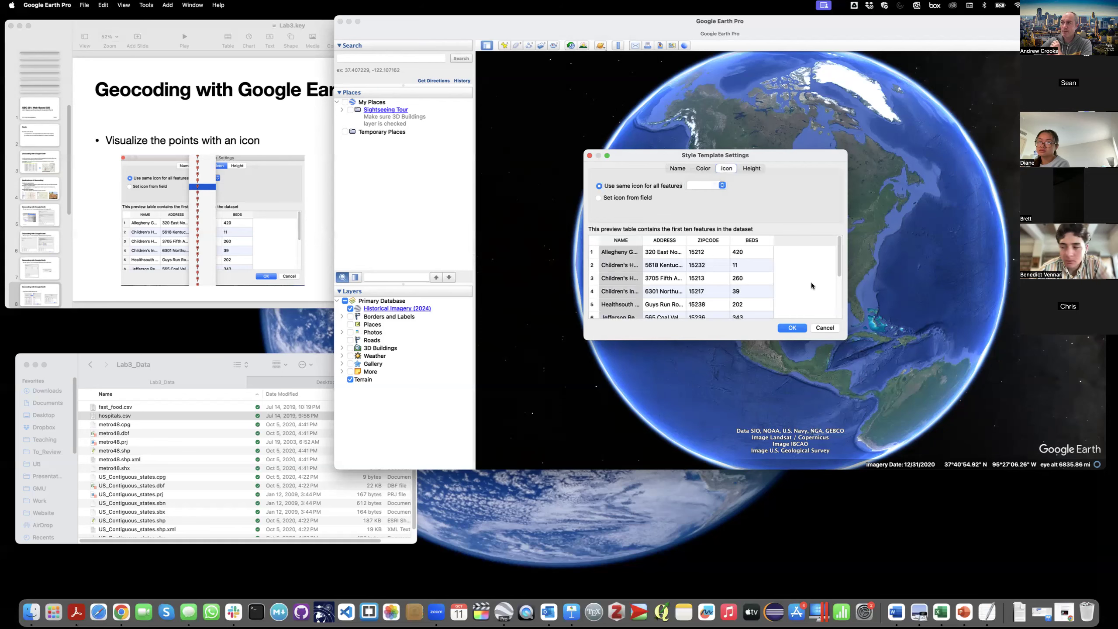
pyautogui.click(827, 328)
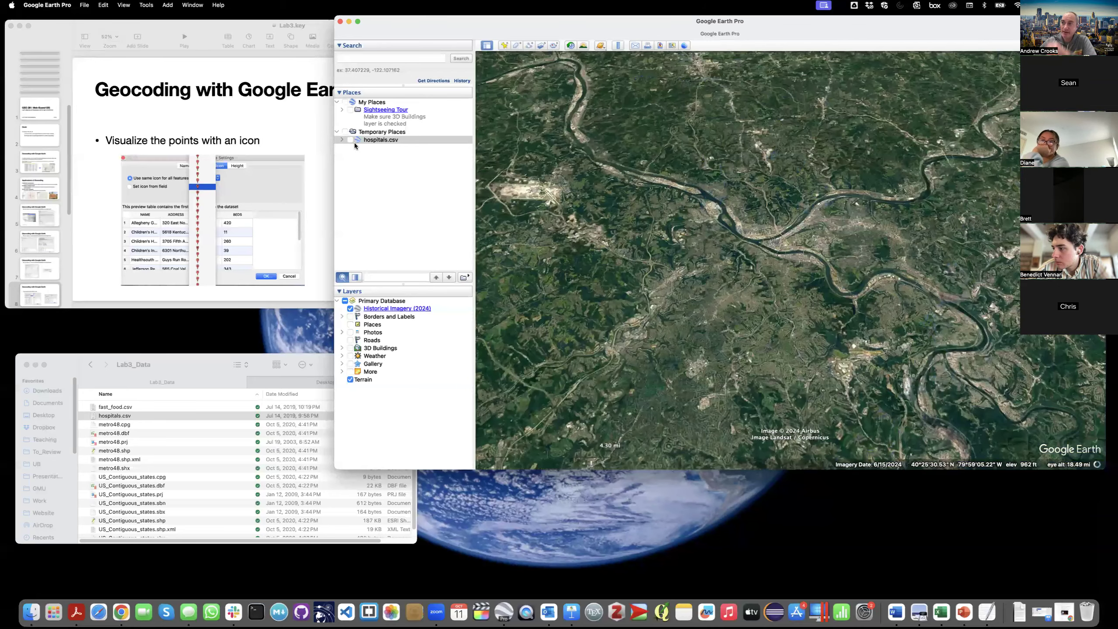
# Step: Display the hospitals.csv points on the map and quit Google Earth Pro without saving the temporary places
pyautogui.click(349, 139)
pyautogui.click(350, 139)
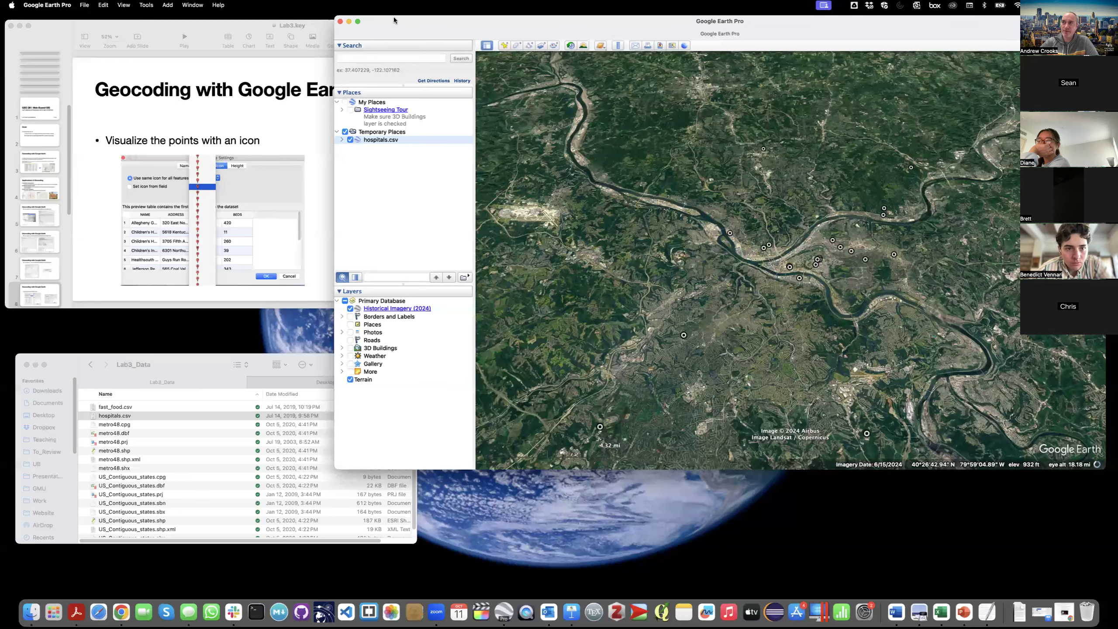
pyautogui.press('super+q')
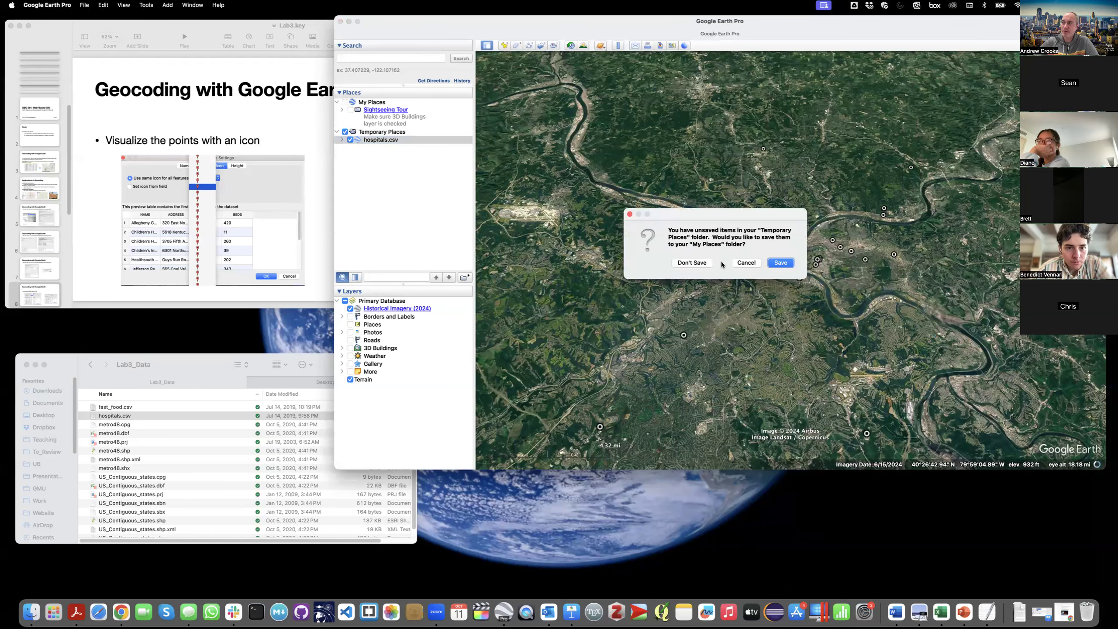
pyautogui.click(700, 264)
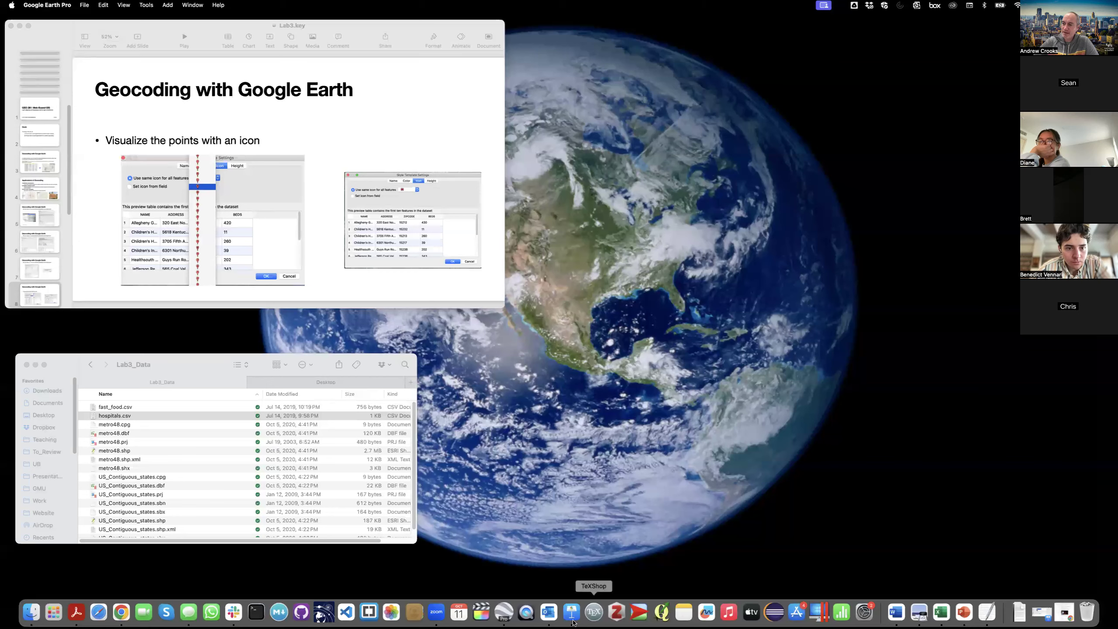
# Step: Relaunch Google Earth Pro and dismiss the start-up tips and the historical imagery announcement
pyautogui.click(505, 612)
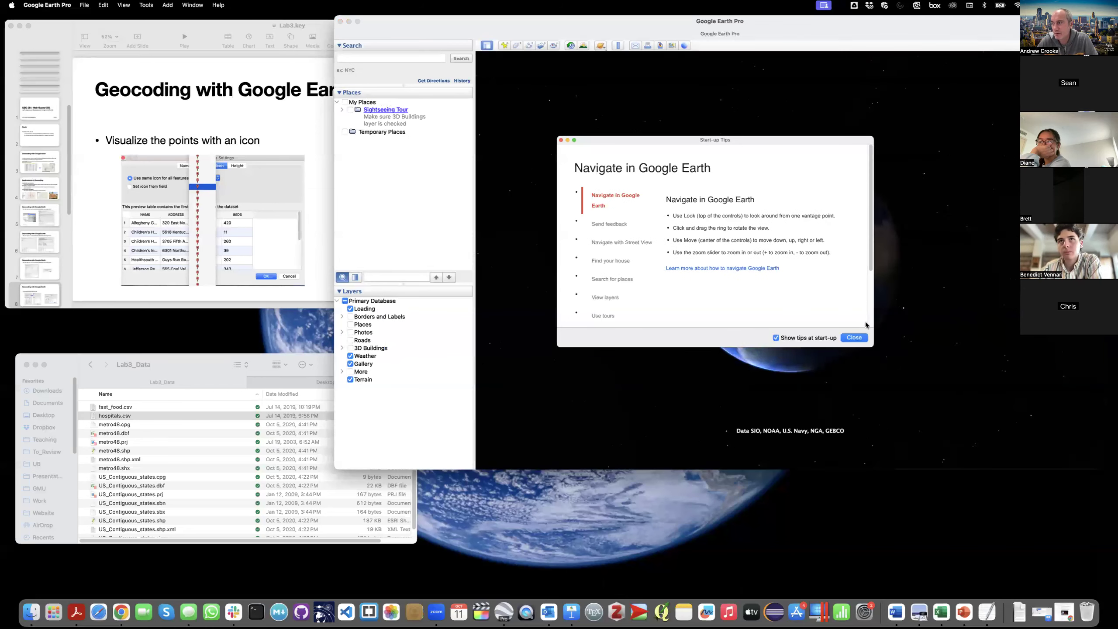
pyautogui.click(854, 338)
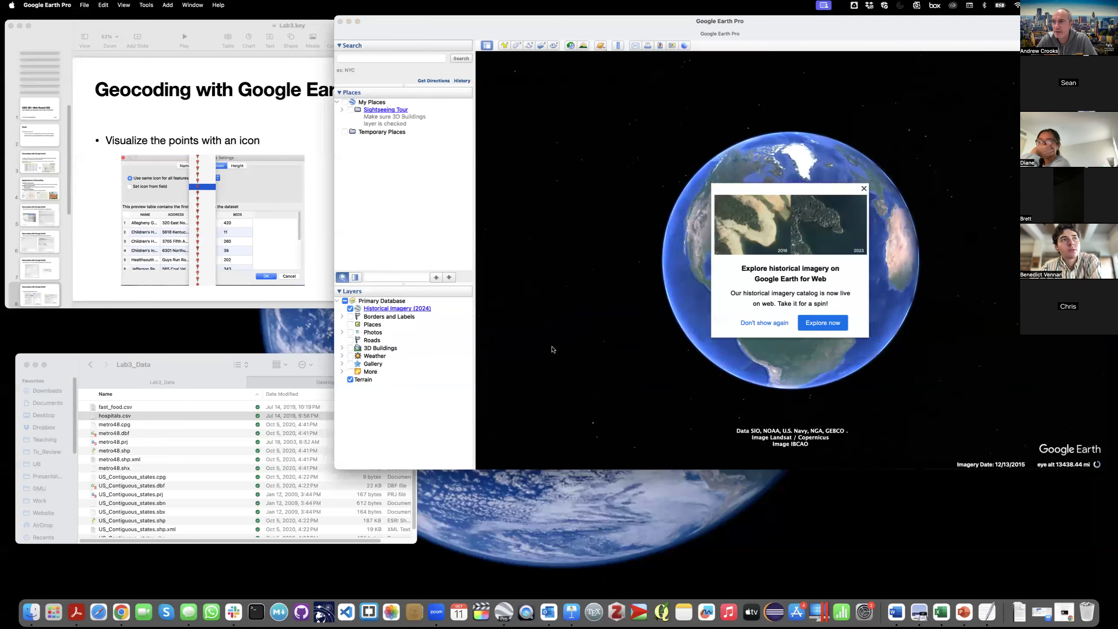
pyautogui.click(863, 188)
# Step: Open hospitals.csv from Lab3_Data for import as comma-delimited data with street addresses instead of latitude/longitude
pyautogui.click(85, 5)
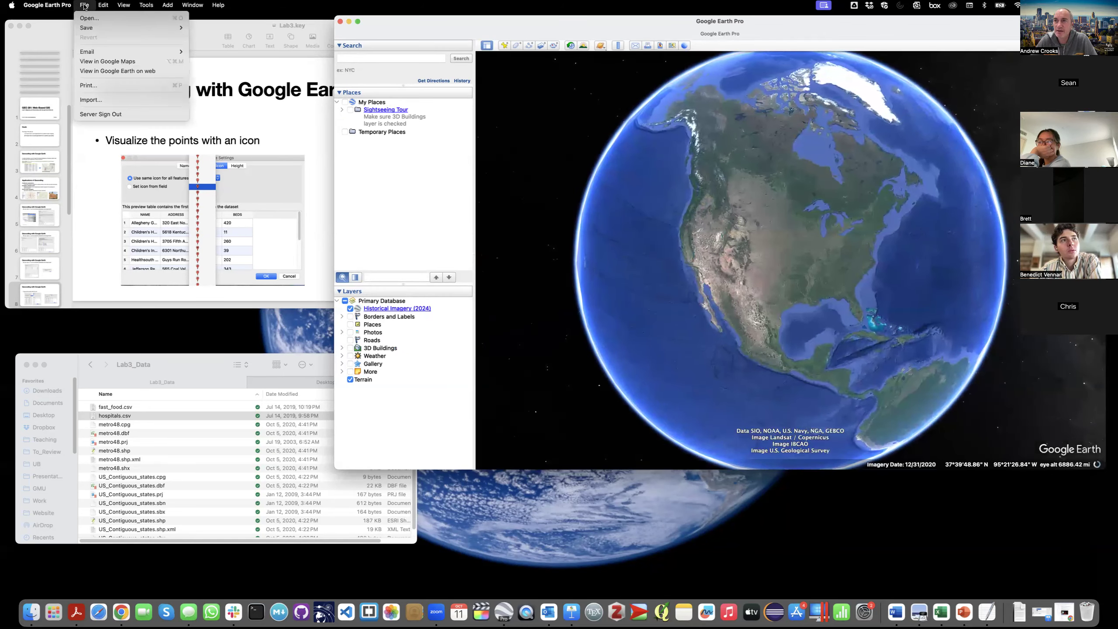
pyautogui.click(96, 19)
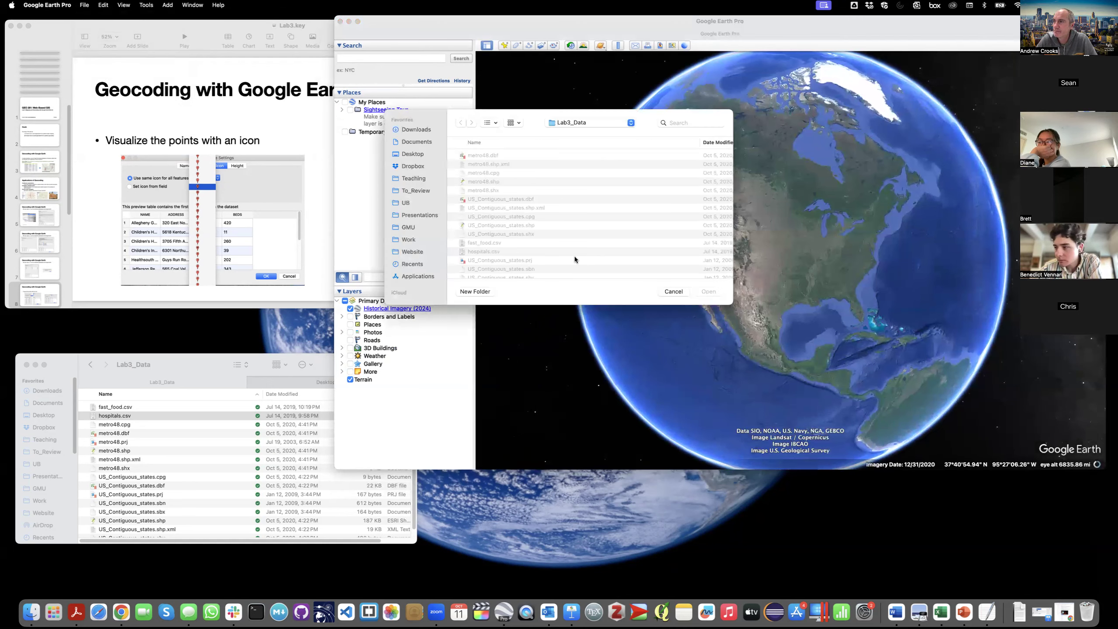
pyautogui.click(497, 251)
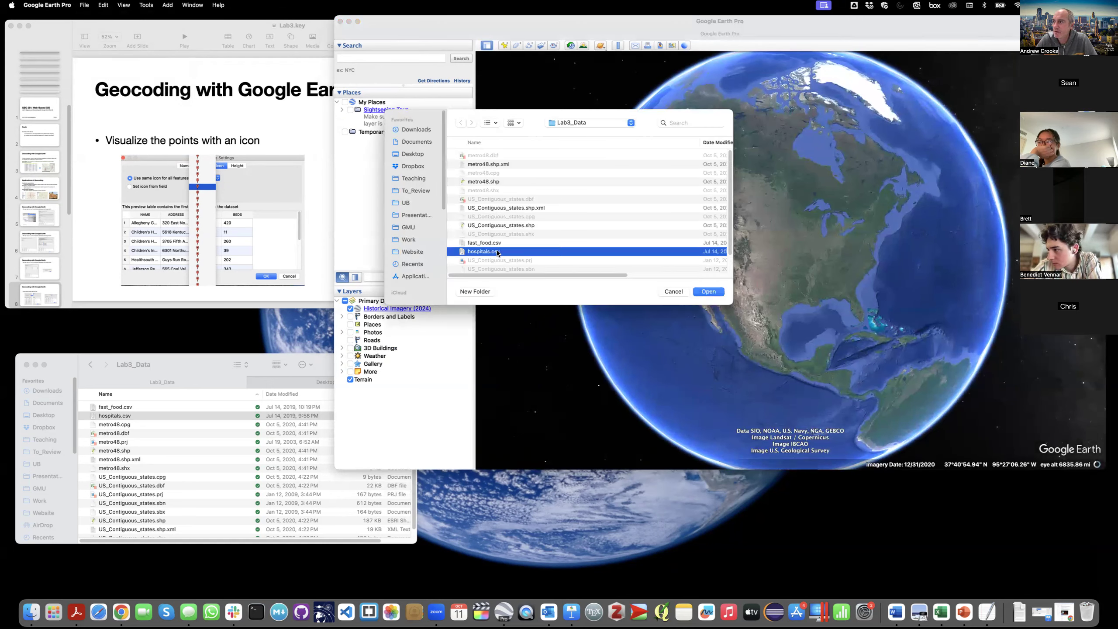
pyautogui.click(707, 292)
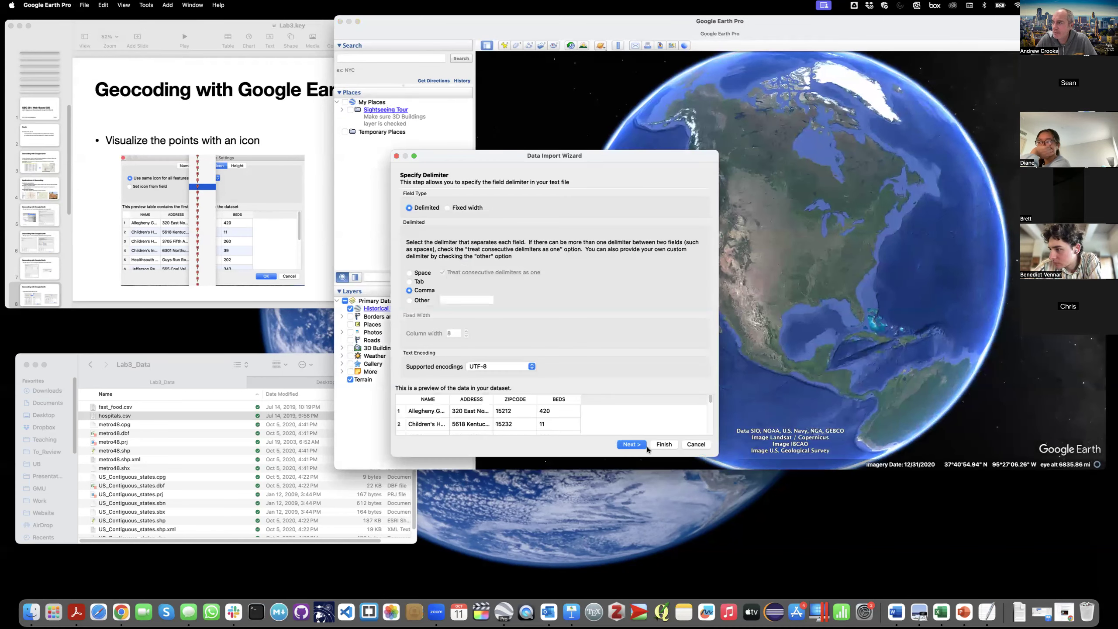
pyautogui.click(644, 446)
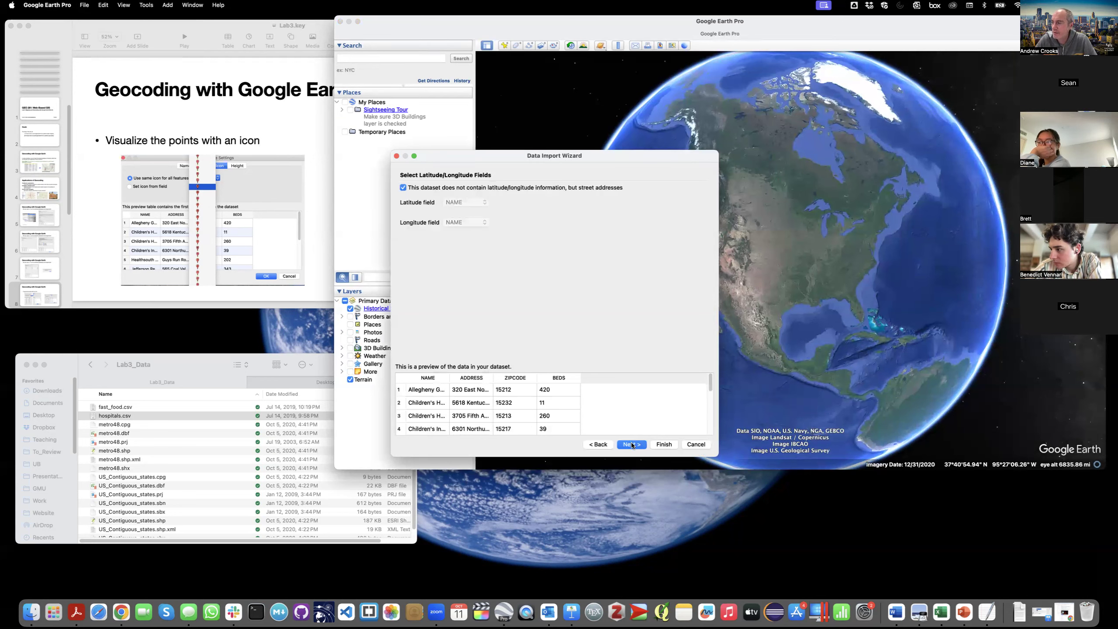
pyautogui.click(631, 444)
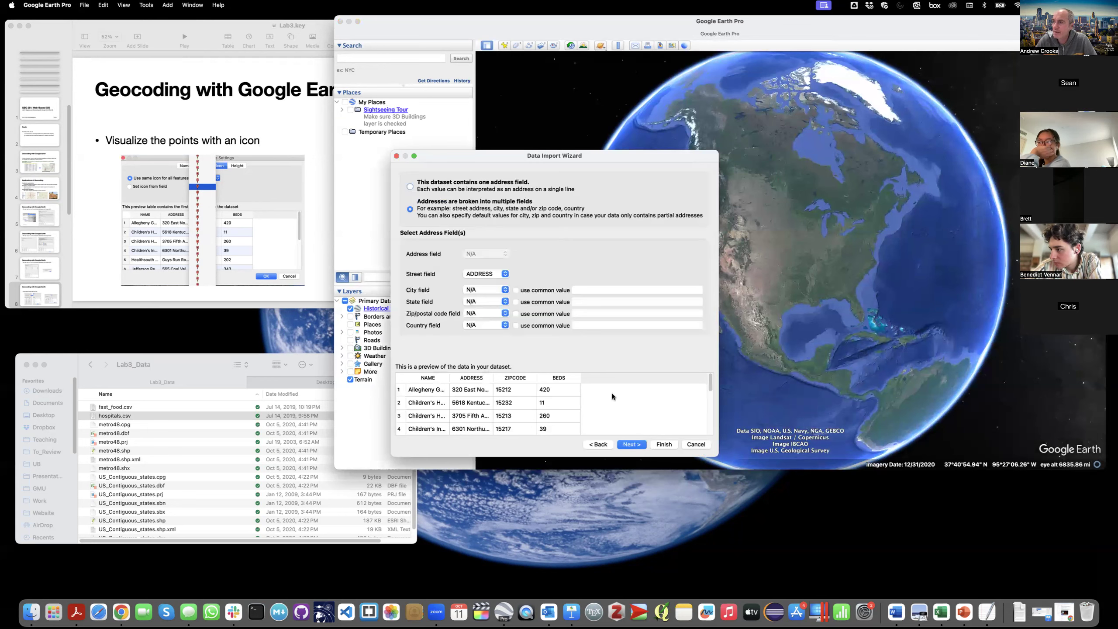
# Step: Map the zip/postal code to the ZIPCODE field, use USA as the common country value, and finish the import
pyautogui.click(487, 312)
pyautogui.click(480, 337)
pyautogui.click(516, 325)
pyautogui.click(597, 324)
pyautogui.write('USA')
pyautogui.click(634, 444)
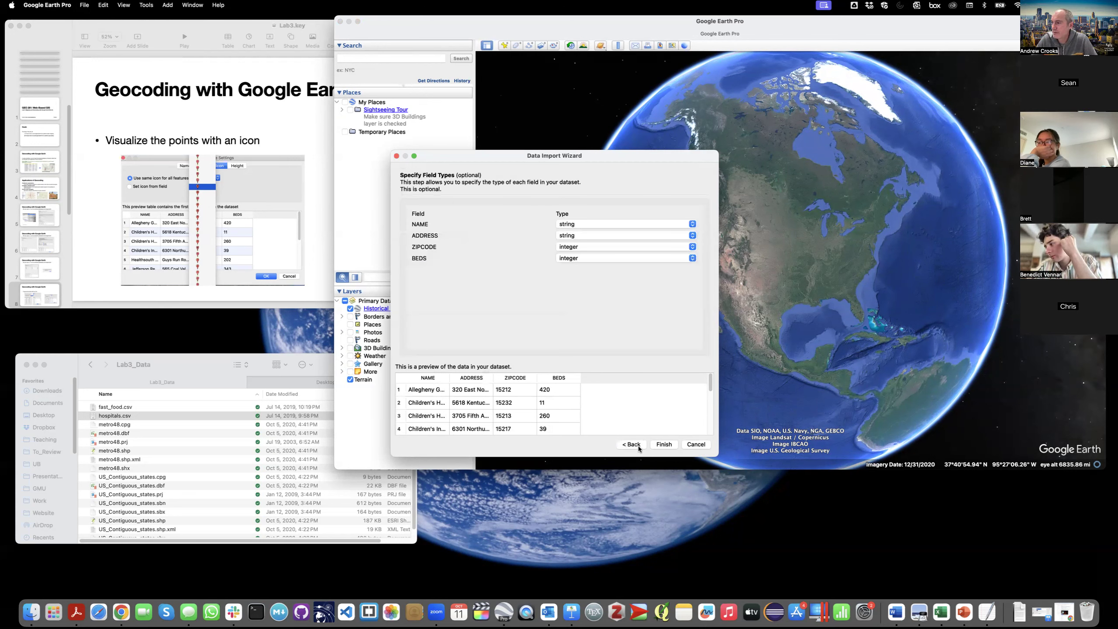
pyautogui.click(664, 444)
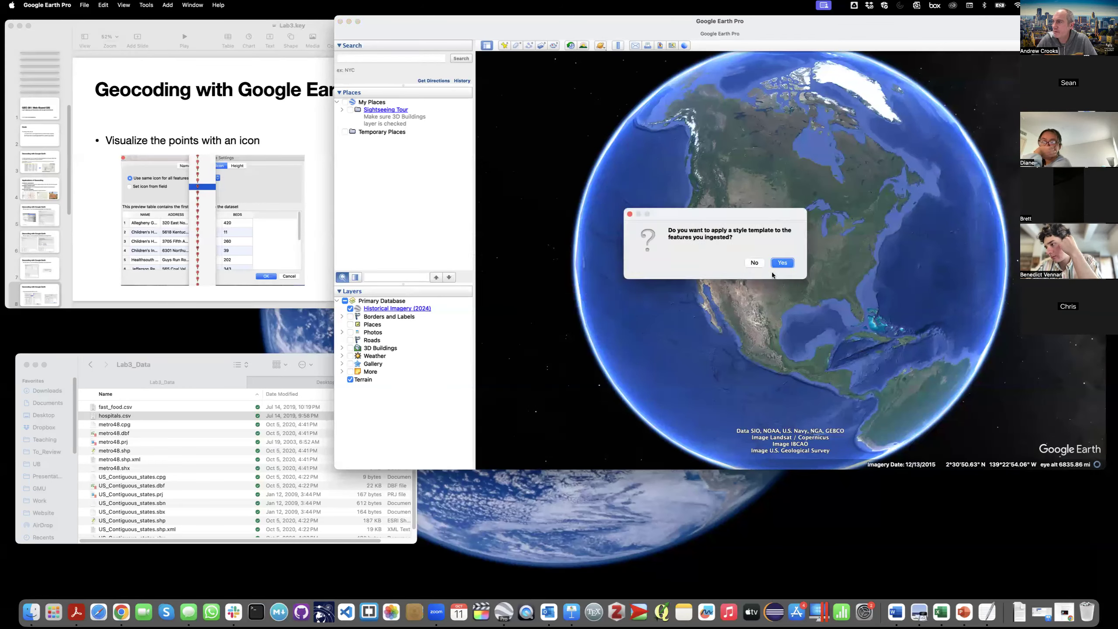
# Step: Create a new style template for the hospitals and try setting the icons from the NAME field
pyautogui.click(783, 263)
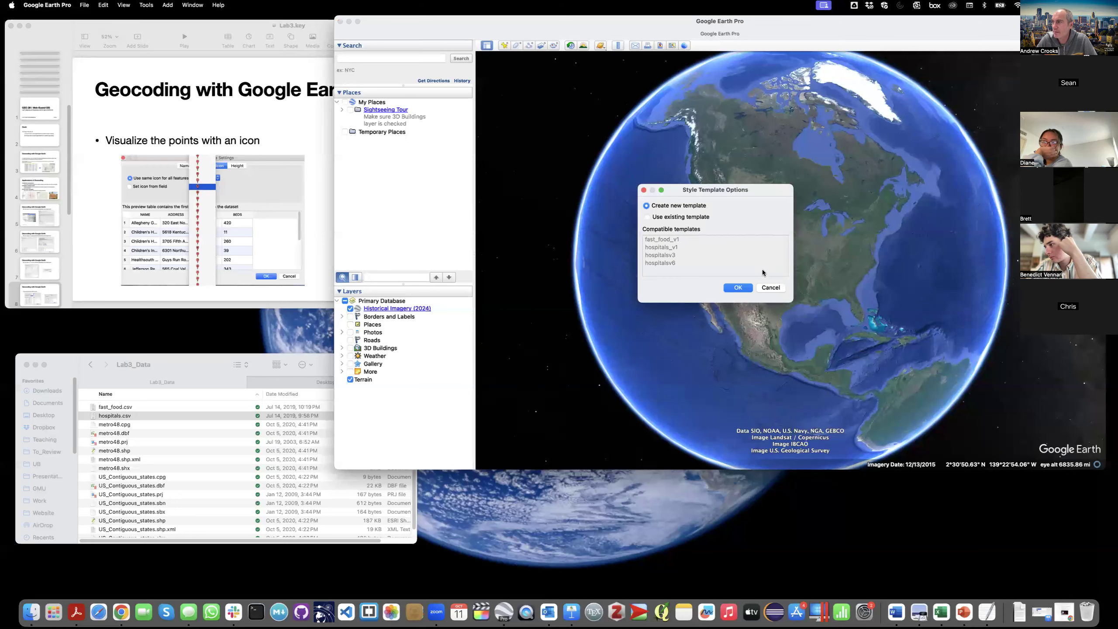
pyautogui.click(737, 287)
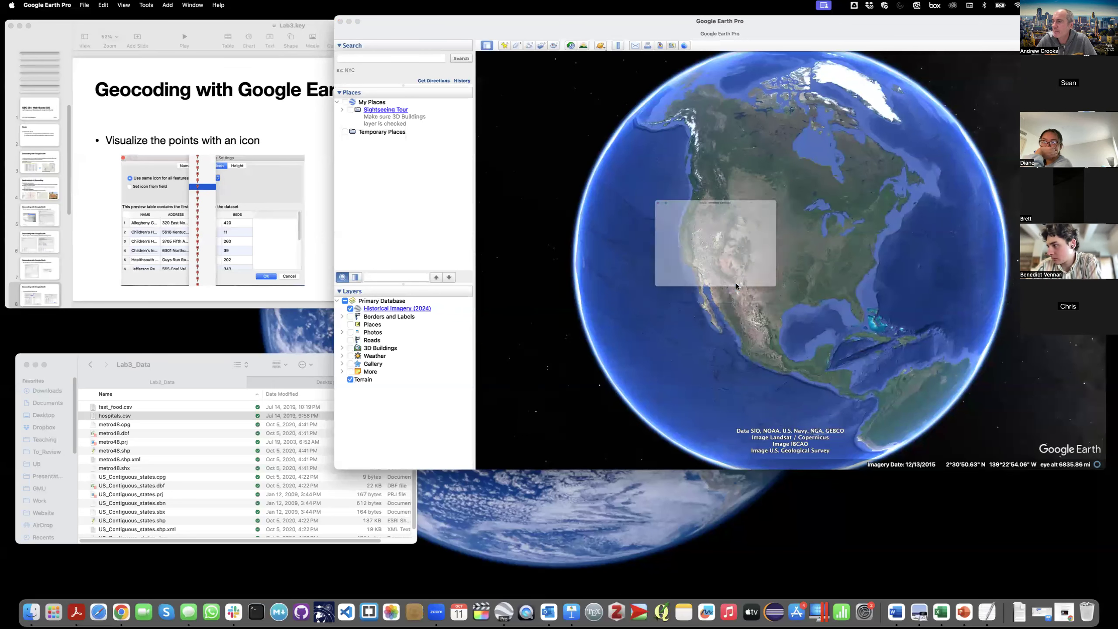
pyautogui.click(726, 169)
pyautogui.click(704, 185)
pyautogui.click(686, 188)
pyautogui.click(639, 198)
pyautogui.click(662, 209)
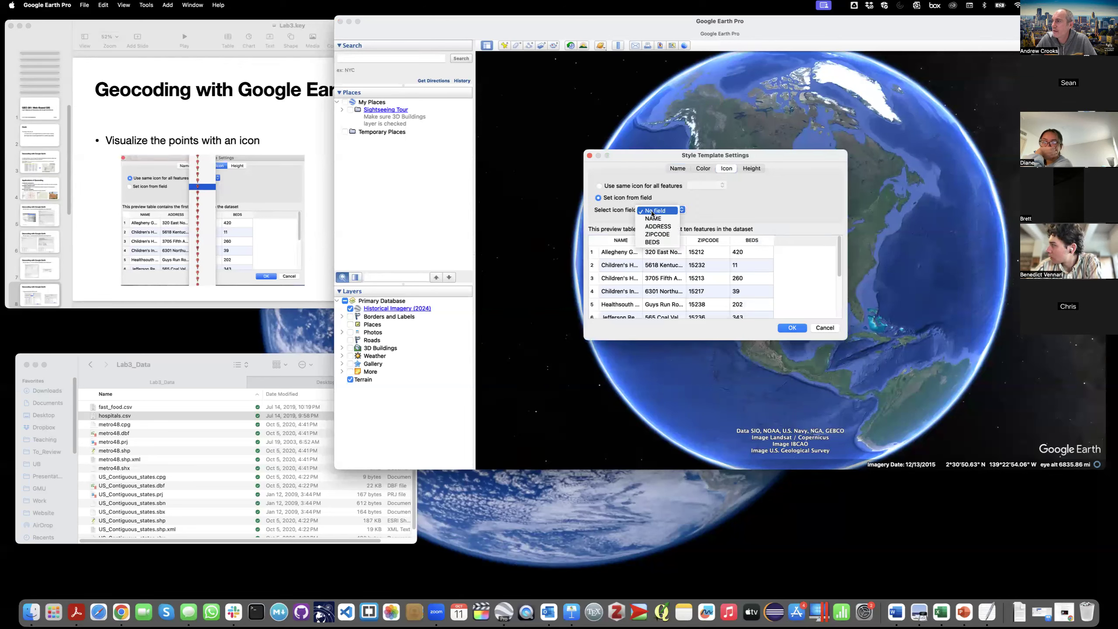
pyautogui.click(659, 219)
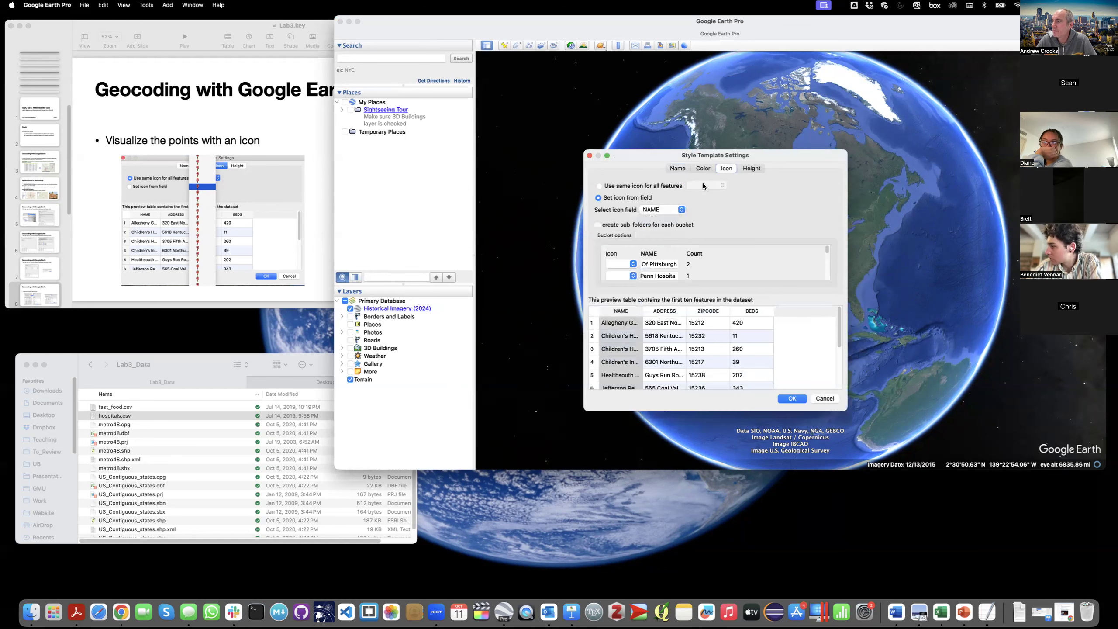
# Step: Look at the height settings and switch back to using the same icon for all features, checking the available icons
pyautogui.click(749, 169)
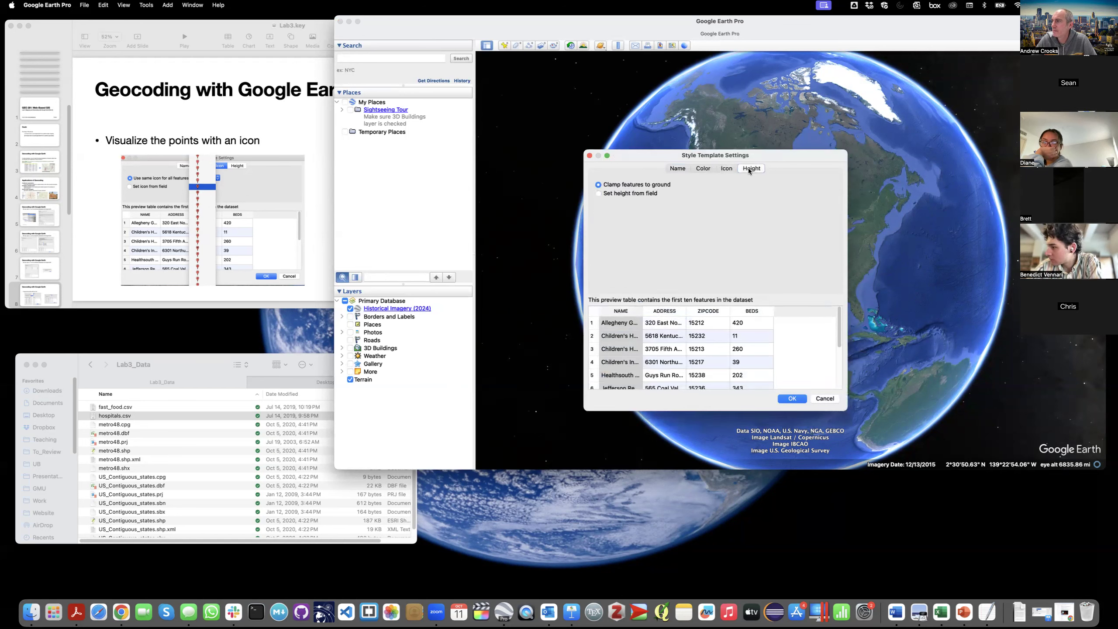
pyautogui.click(726, 170)
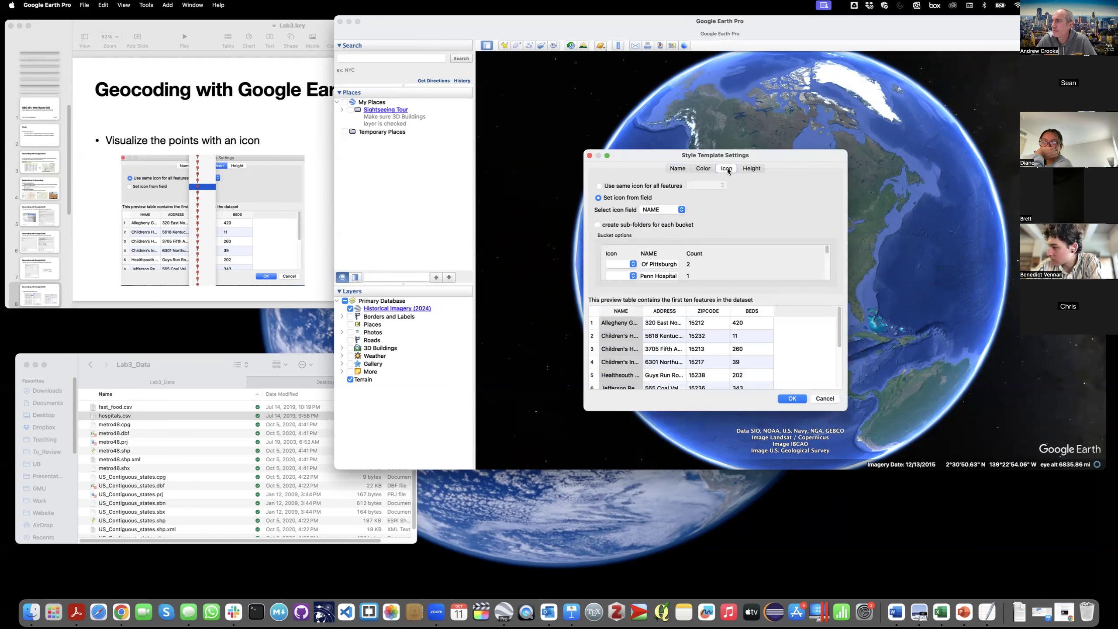
pyautogui.click(616, 186)
pyautogui.click(704, 186)
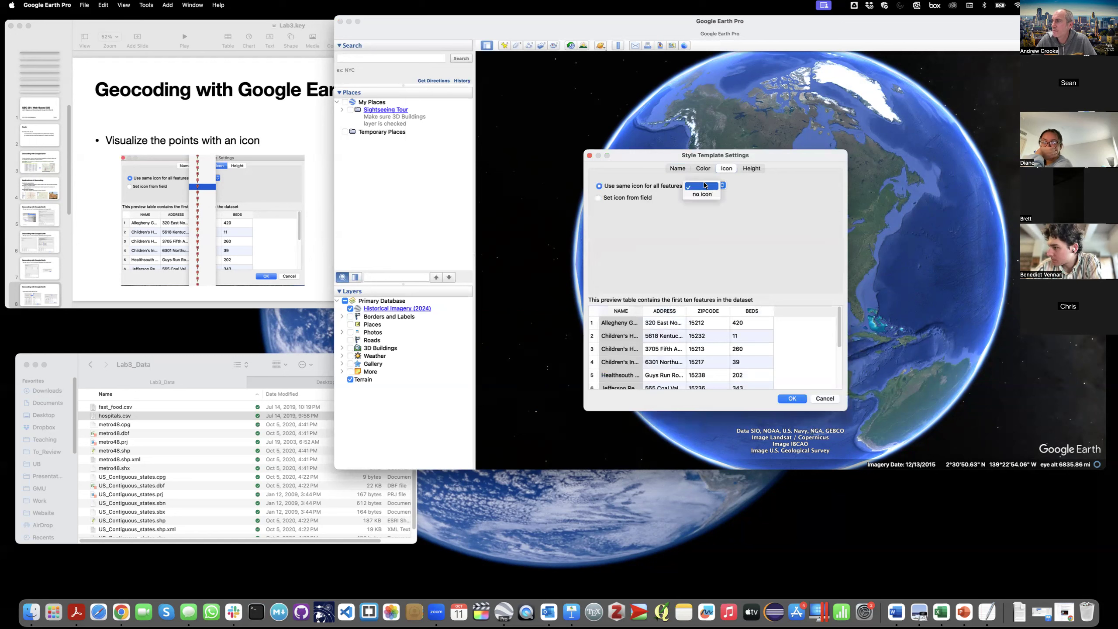
pyautogui.click(686, 191)
# Step: Set the template's name field to ZIPCODE, accept the style settings, and cancel saving the hospitals template file
pyautogui.click(678, 168)
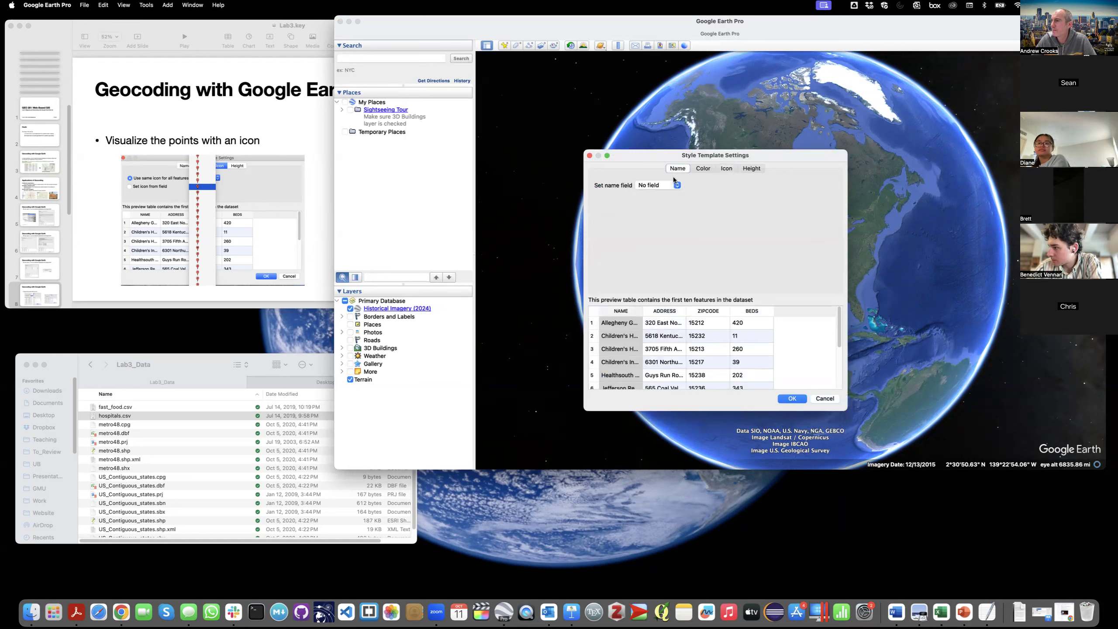
pyautogui.click(708, 311)
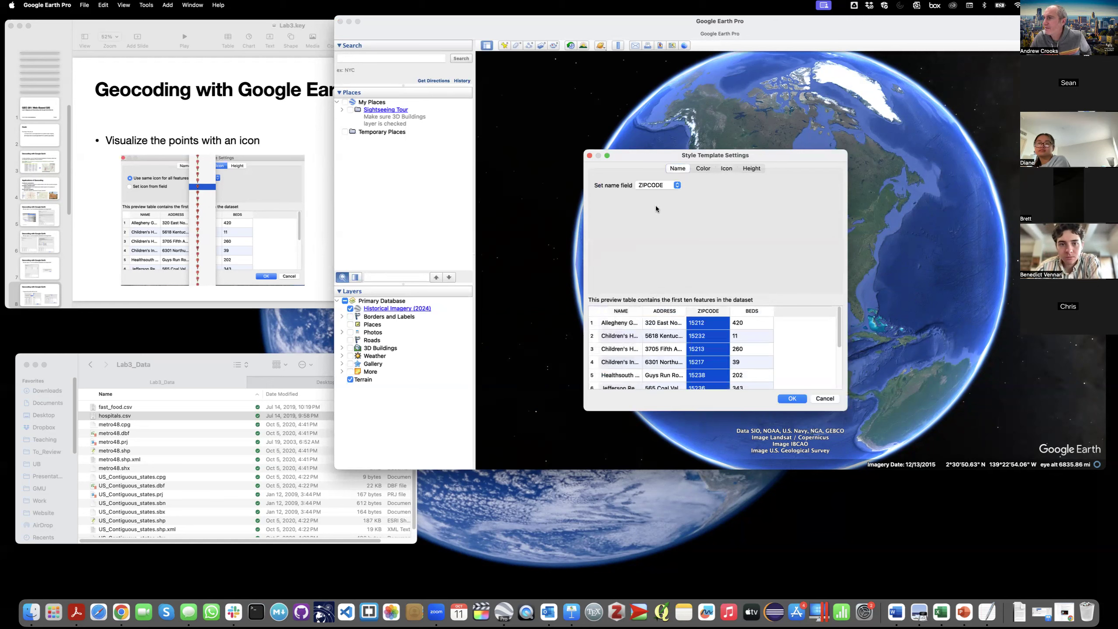
pyautogui.click(789, 399)
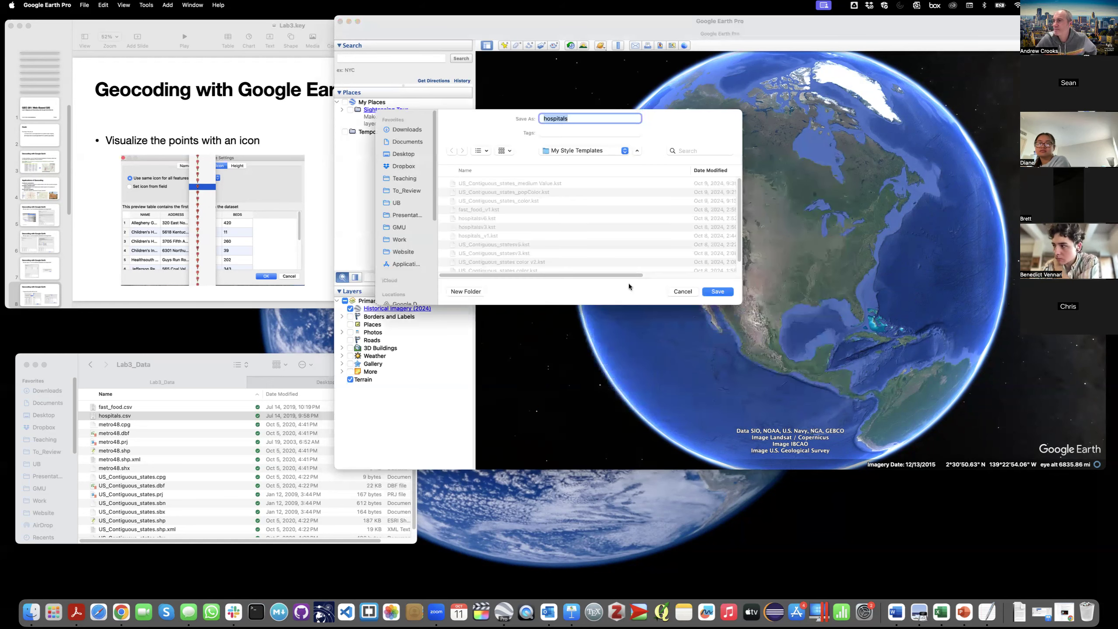
pyautogui.click(686, 290)
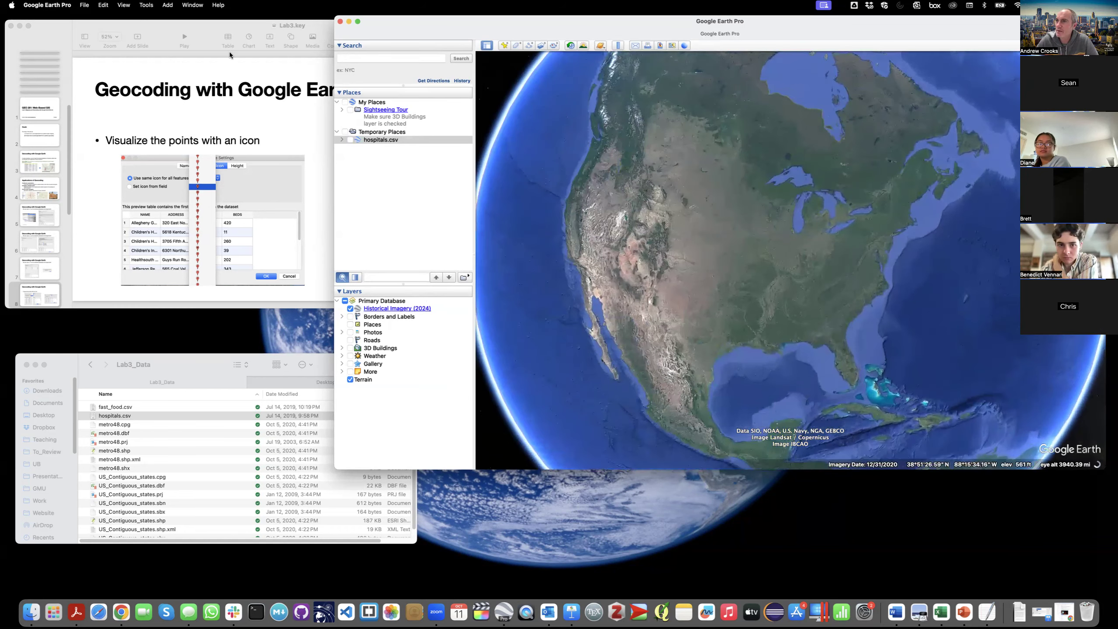
# Step: Quit Google Earth Pro, saving the temporary places to My Places, and relaunch it, dismissing the start-up tips and imagery announcement
pyautogui.press('super+q')
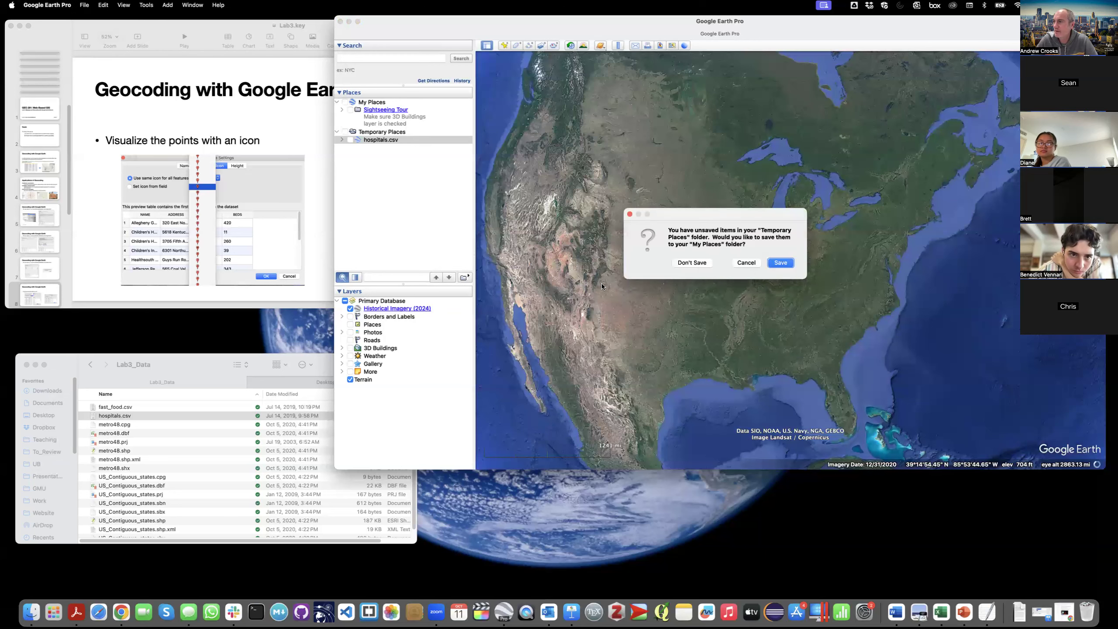
pyautogui.click(775, 264)
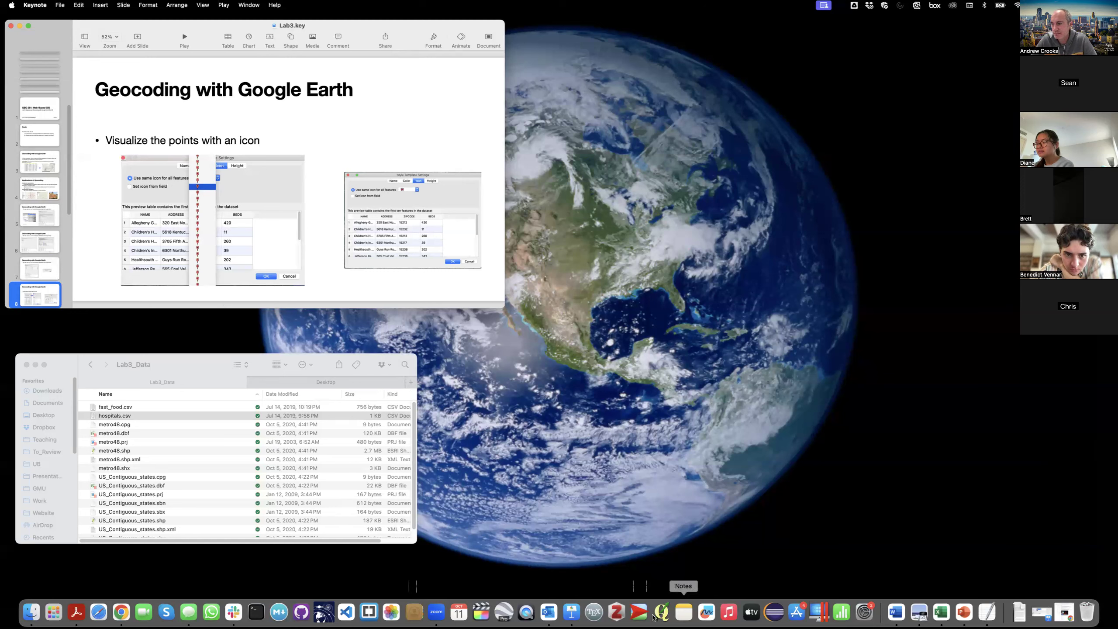
pyautogui.click(503, 613)
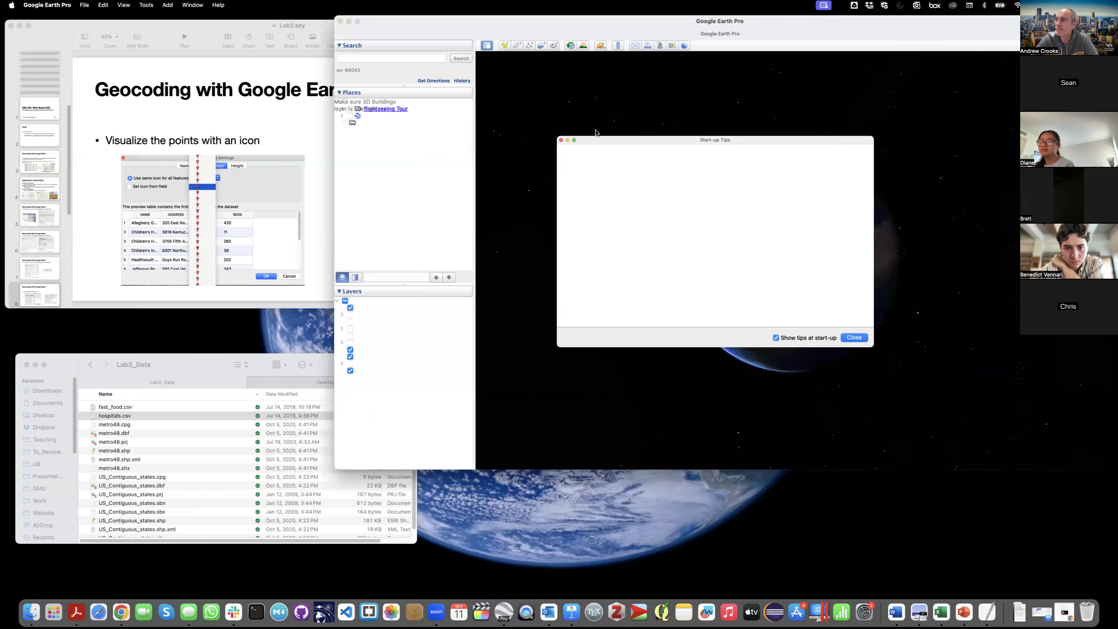
pyautogui.click(852, 337)
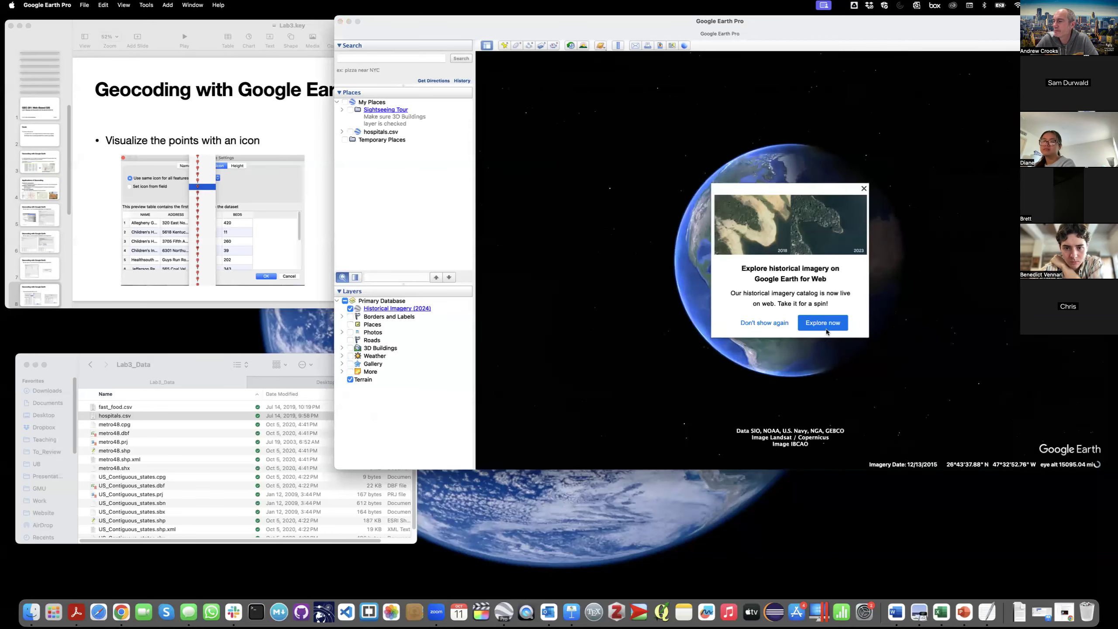
pyautogui.click(863, 190)
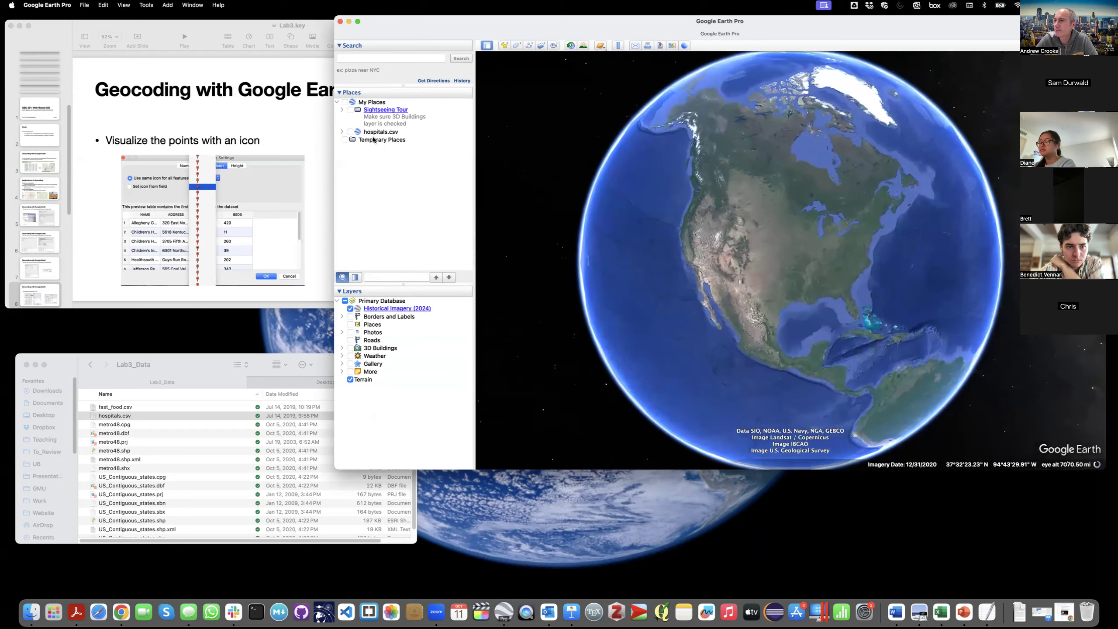
# Step: Delete the hospitals.csv folder and its contents from My Places
pyautogui.rightClick(376, 132)
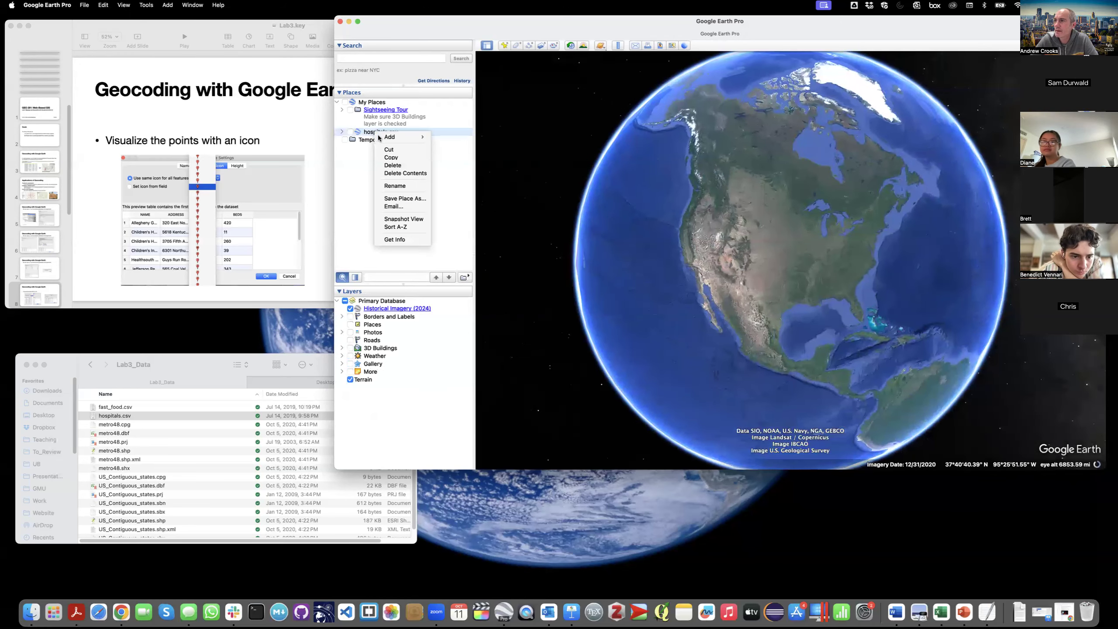
pyautogui.click(392, 165)
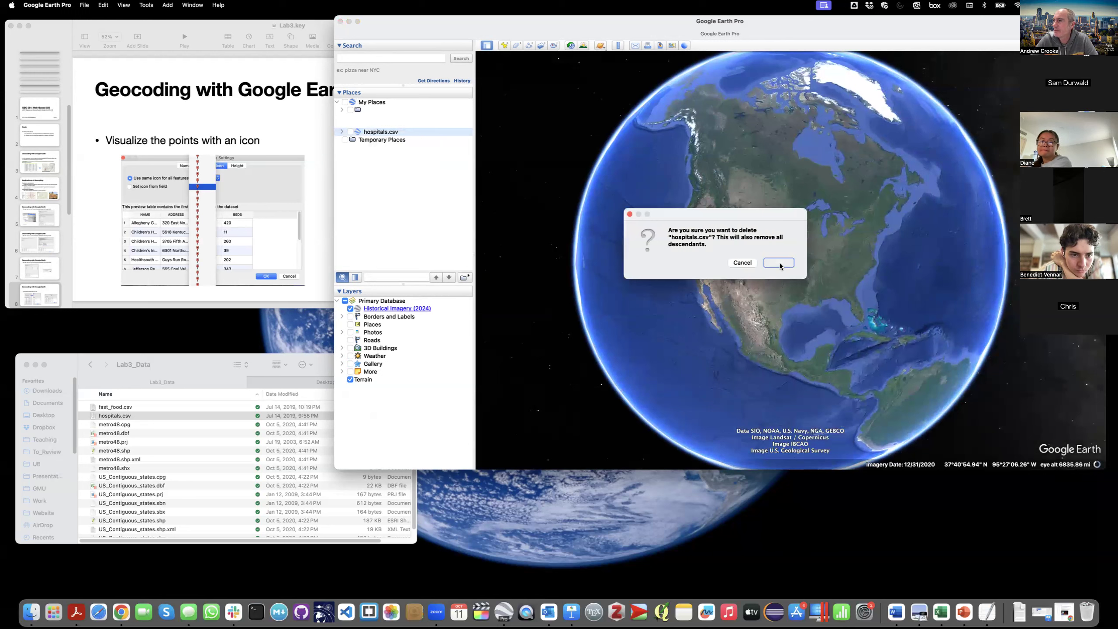
pyautogui.click(778, 263)
# Step: Open hospitals.csv from the Lab3_Data folder for import
pyautogui.click(369, 103)
pyautogui.click(85, 5)
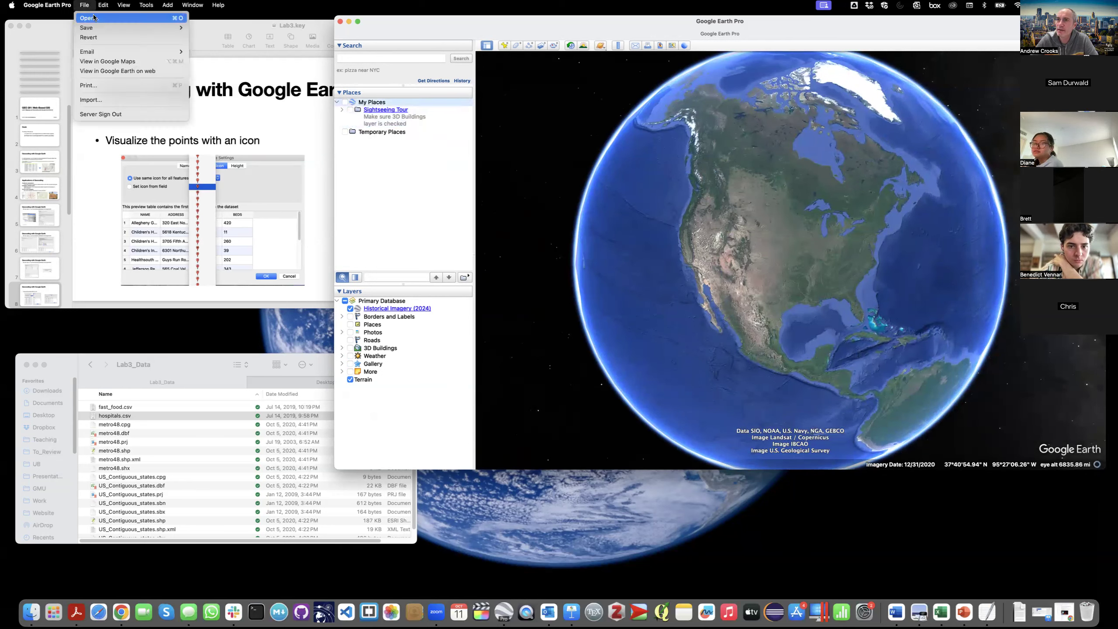
pyautogui.click(94, 17)
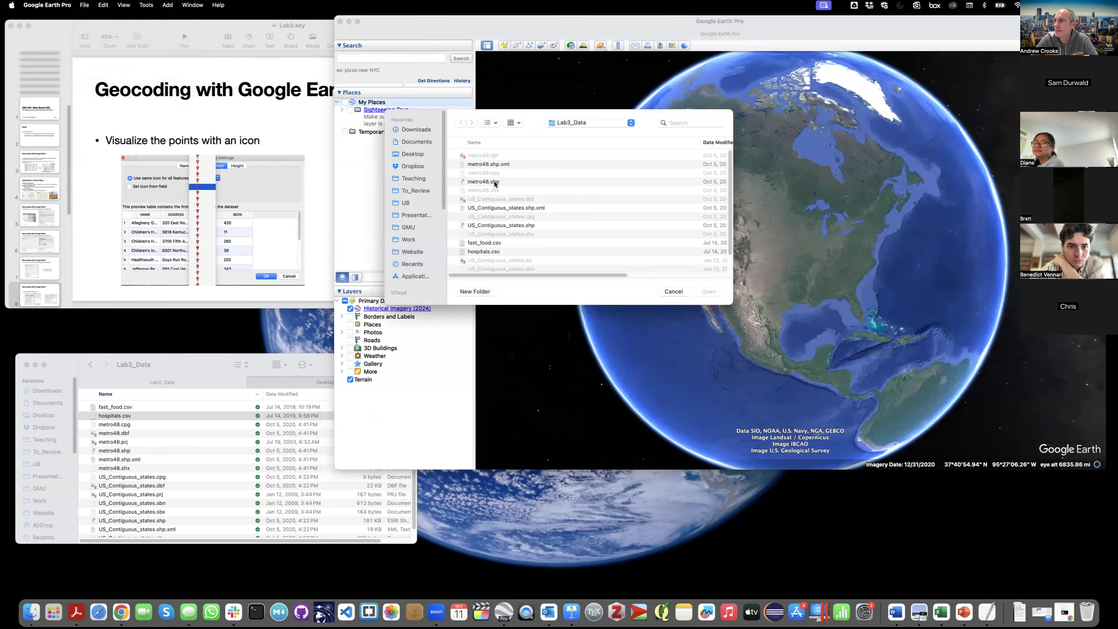
pyautogui.click(493, 250)
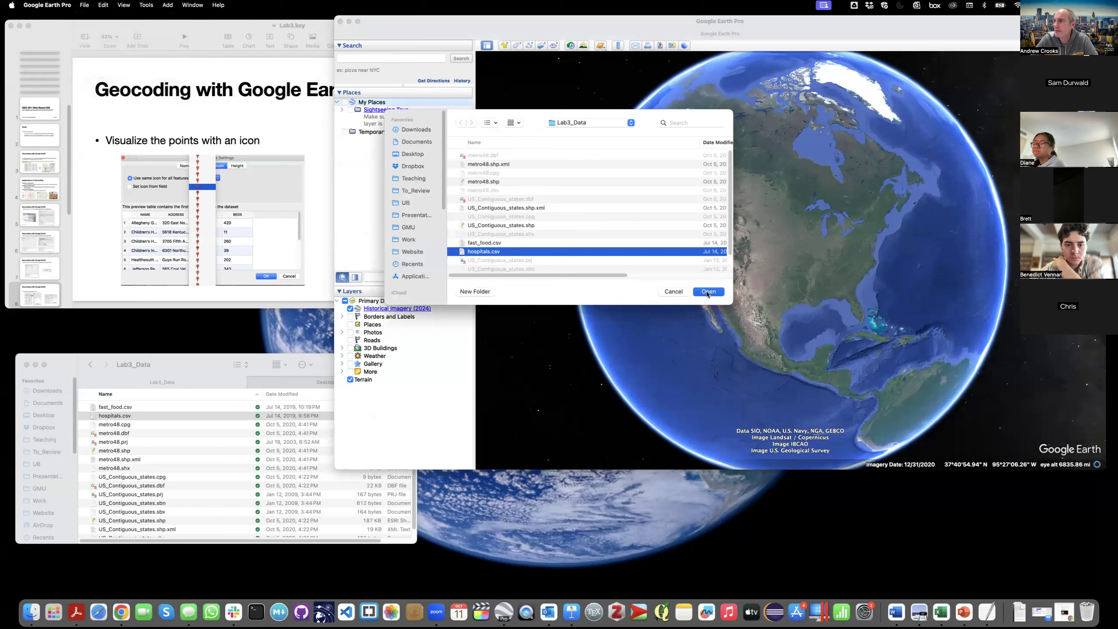
pyautogui.click(707, 292)
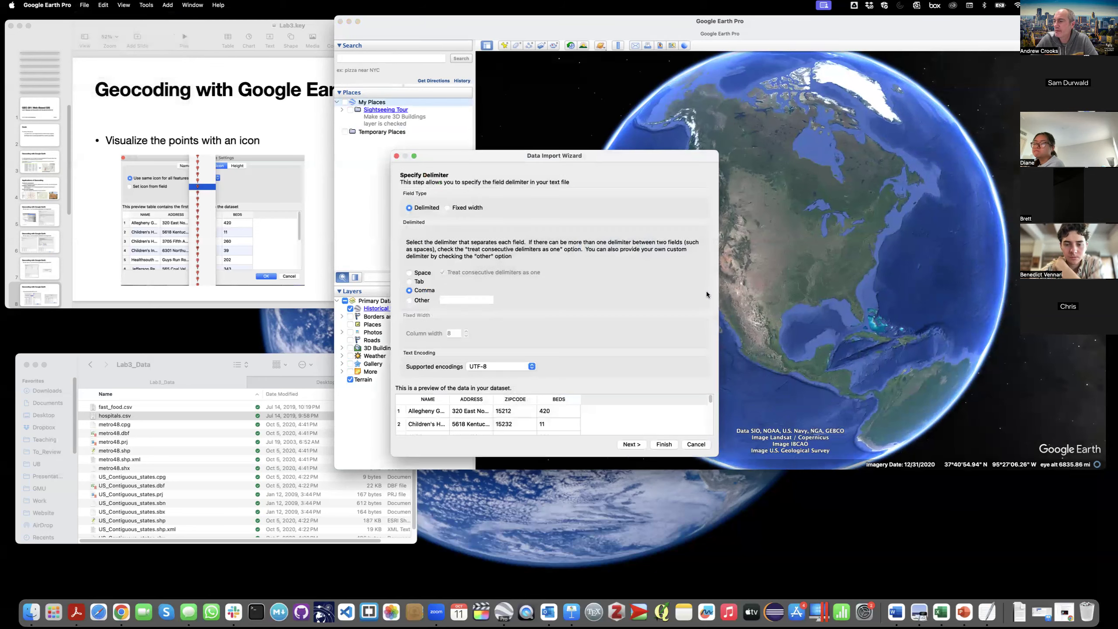
# Step: Set the import's zip/postal code field to ZIPCODE and use USA as the common country value, keeping the comma delimiter
pyautogui.click(632, 444)
pyautogui.click(632, 444)
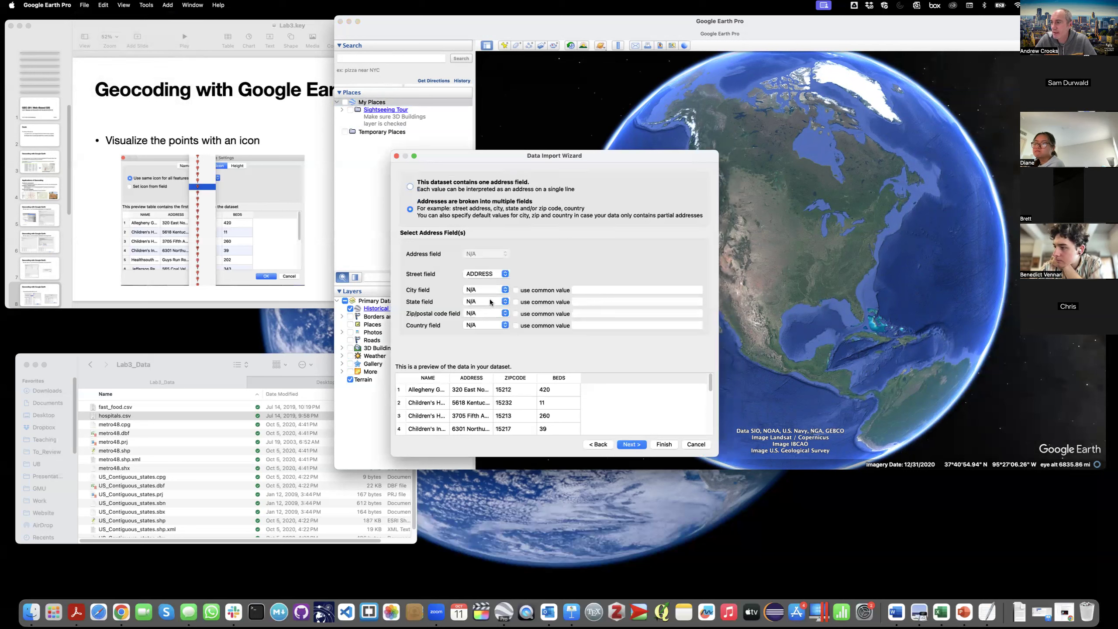
pyautogui.click(495, 314)
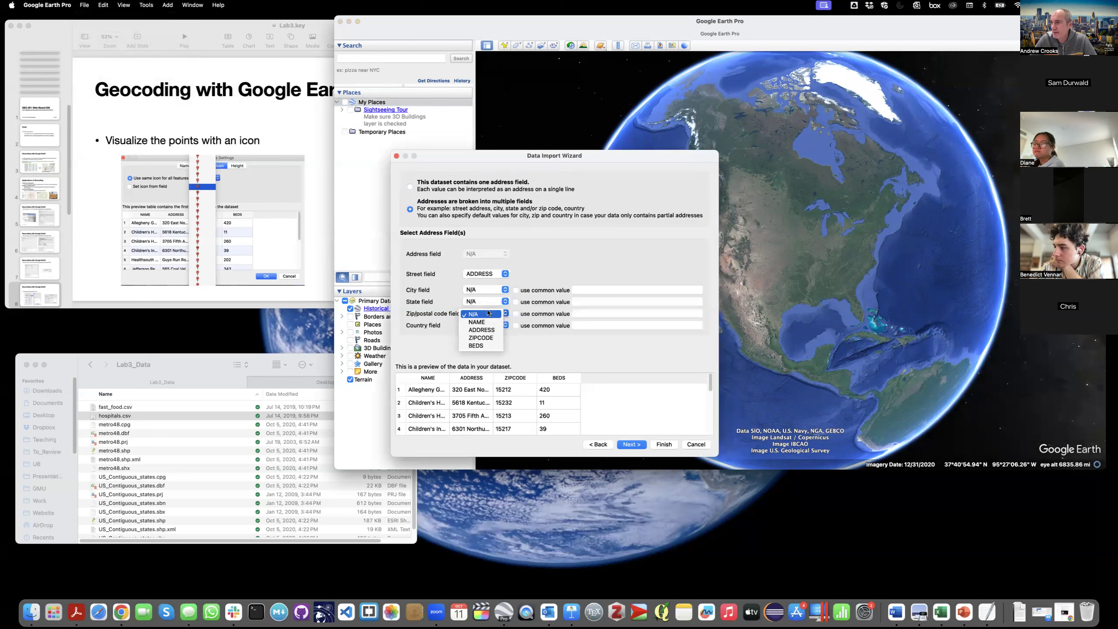
pyautogui.click(494, 339)
pyautogui.click(516, 326)
pyautogui.click(597, 325)
pyautogui.write('USA')
pyautogui.click(639, 444)
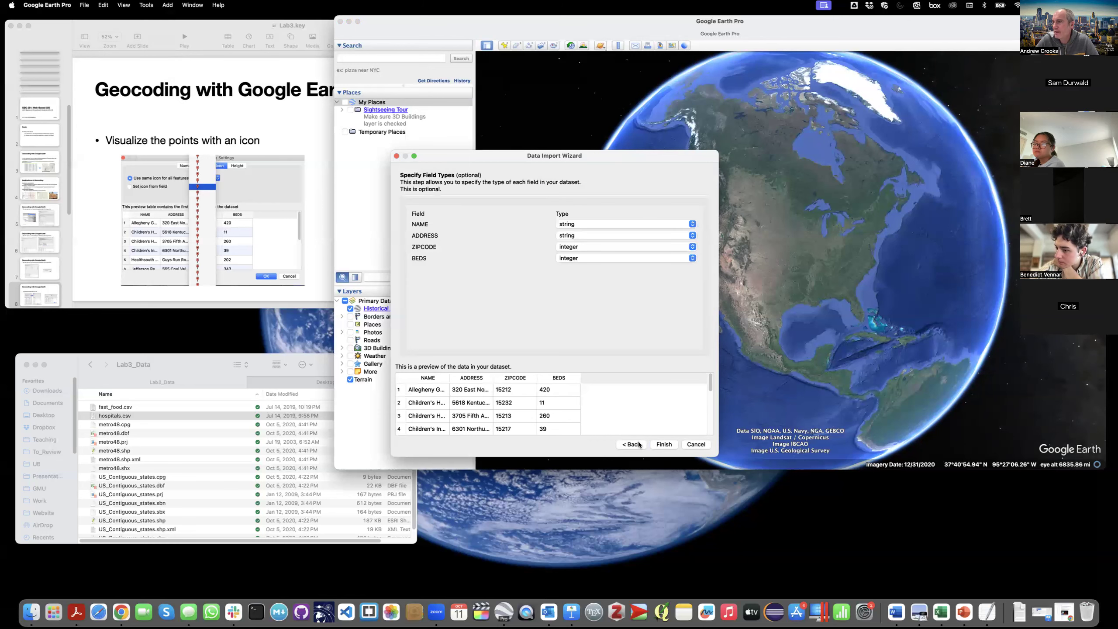
# Step: Finish the hospitals import with the given field types and choose to apply a newly created style template
pyautogui.click(663, 444)
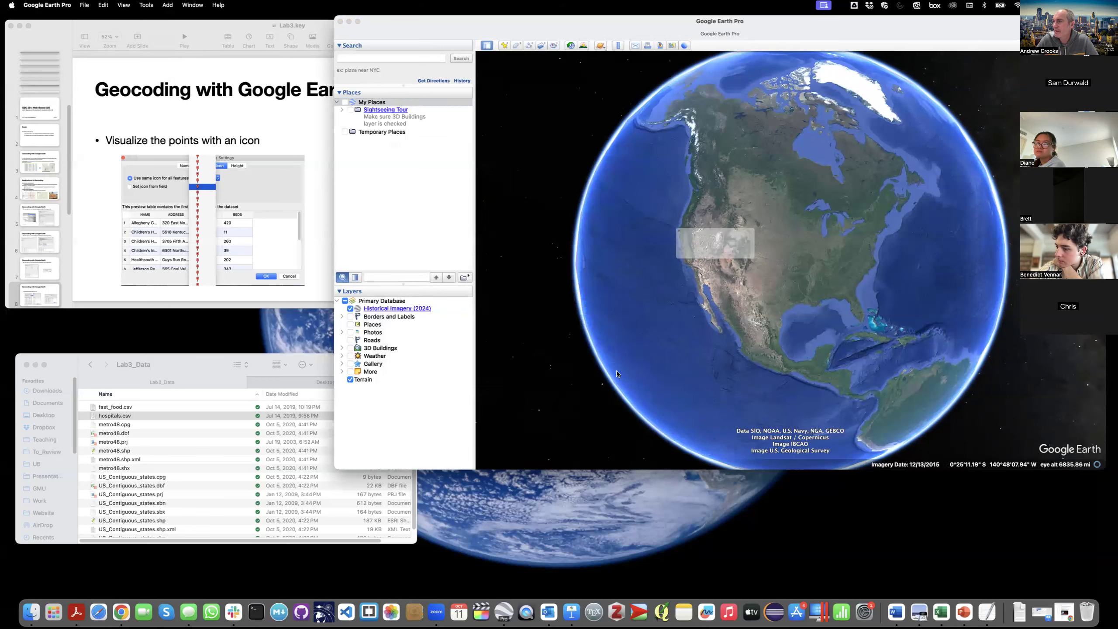
pyautogui.click(786, 264)
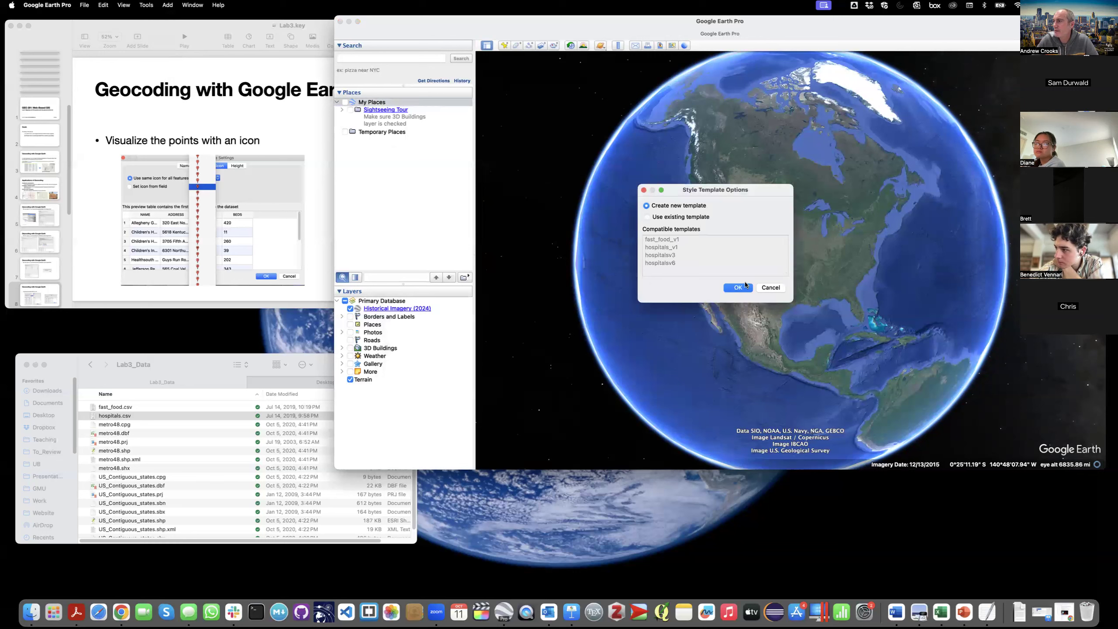
pyautogui.click(738, 287)
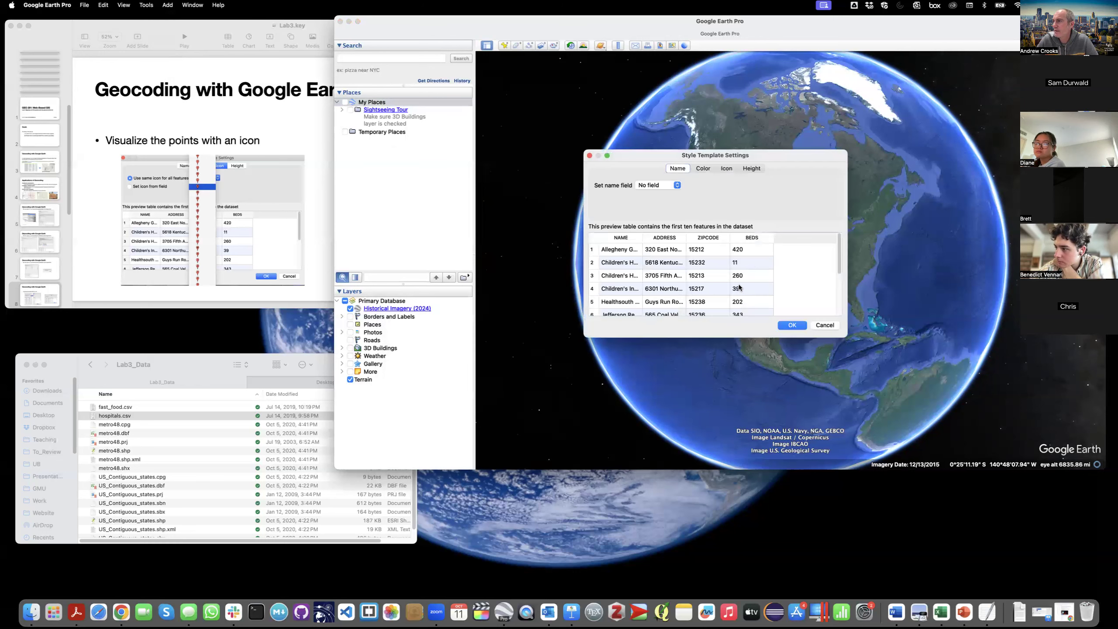
# Step: Check the template's icon choices, trying the icon-from-field option and returning to the same icon for all features
pyautogui.click(724, 169)
pyautogui.click(707, 186)
pyautogui.click(708, 187)
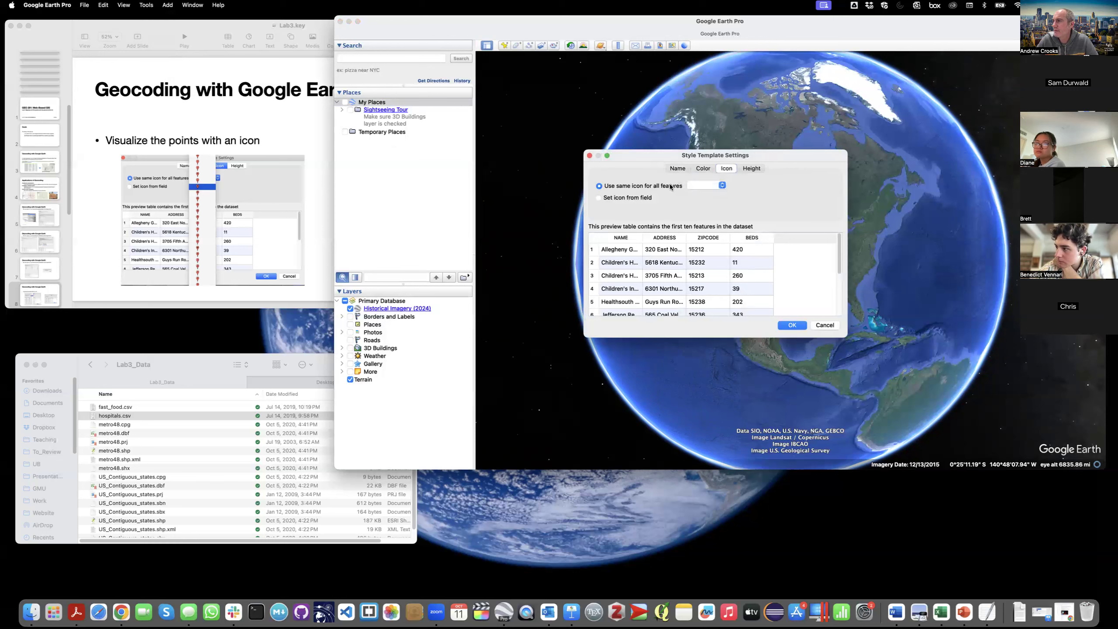
pyautogui.click(634, 198)
pyautogui.click(639, 186)
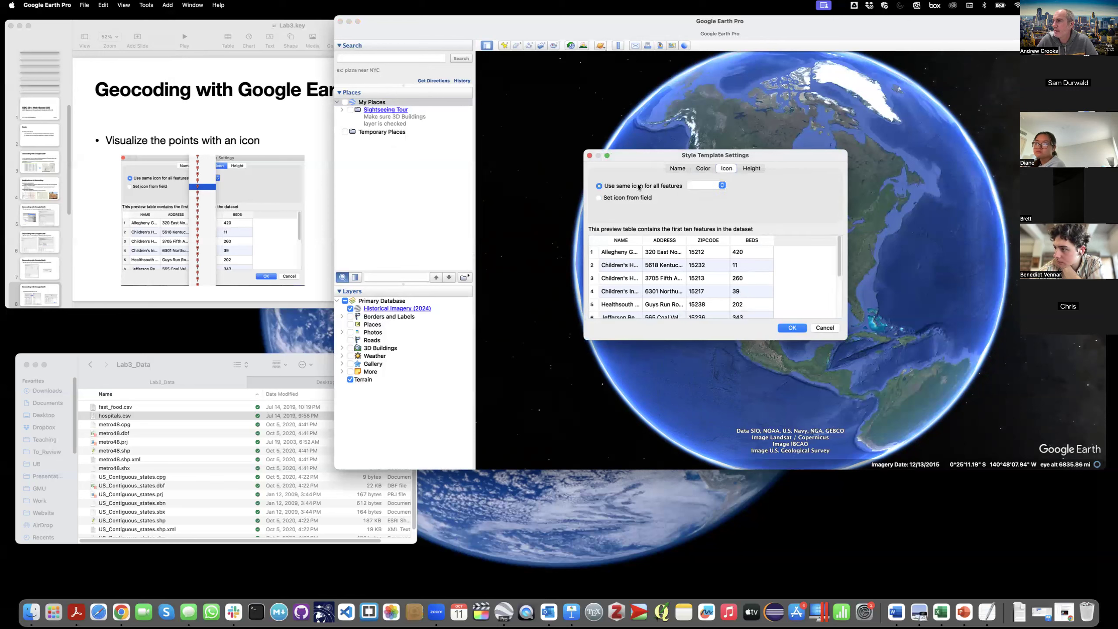
# Step: Set the style template's name field to NAME
pyautogui.click(677, 168)
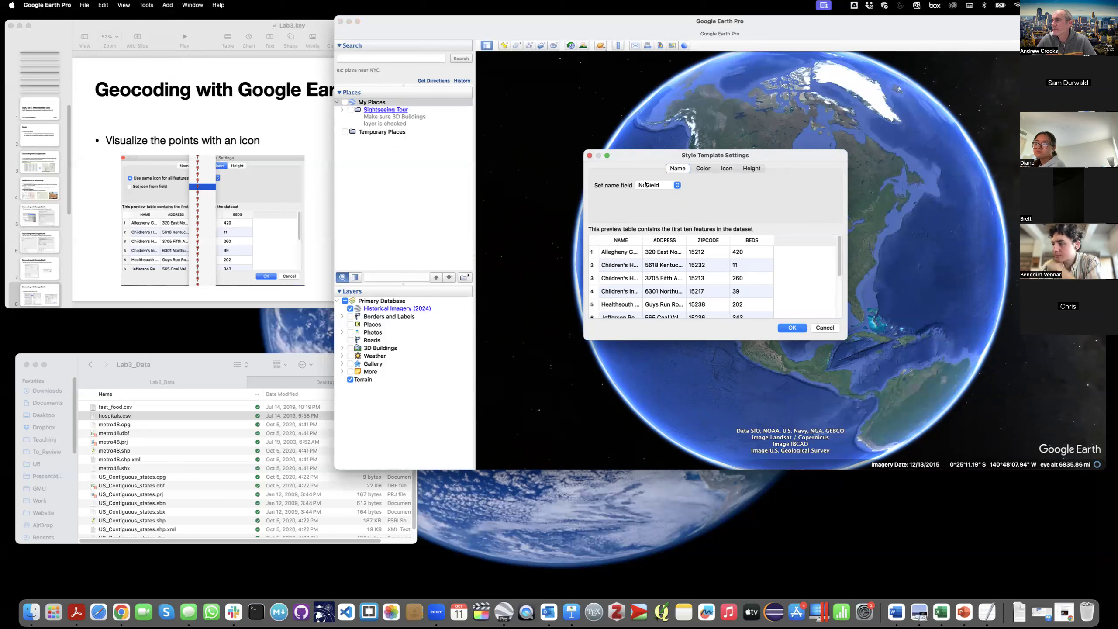
pyautogui.click(653, 186)
pyautogui.click(654, 198)
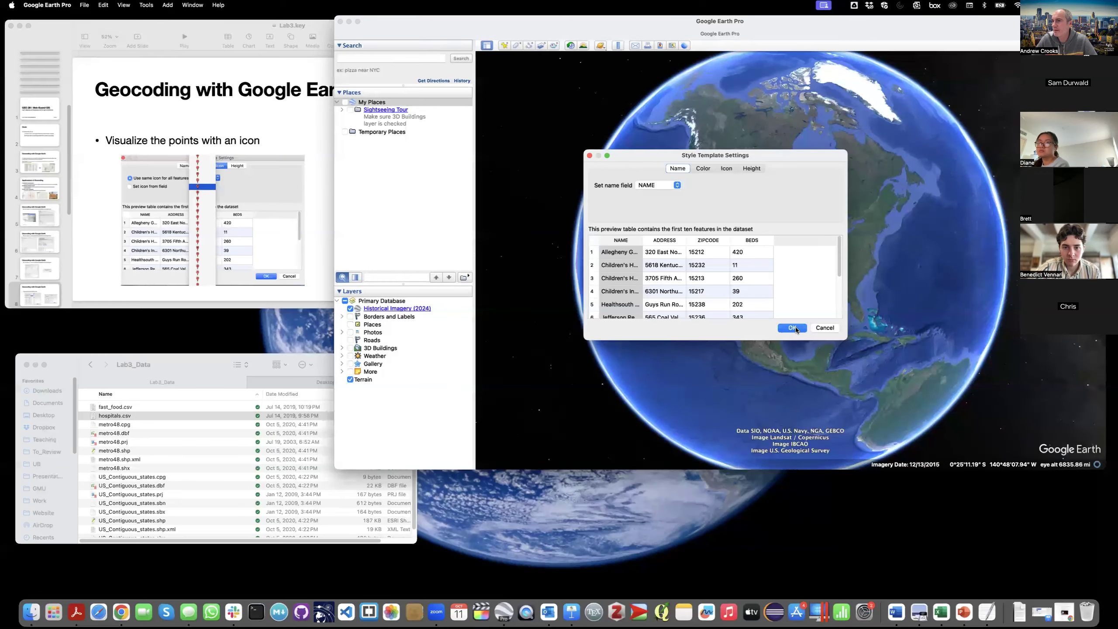
# Step: Switch to Keynote and review the Lab3.key slides on field types, icon styling and the geocoding result in presentation mode
pyautogui.click(316, 235)
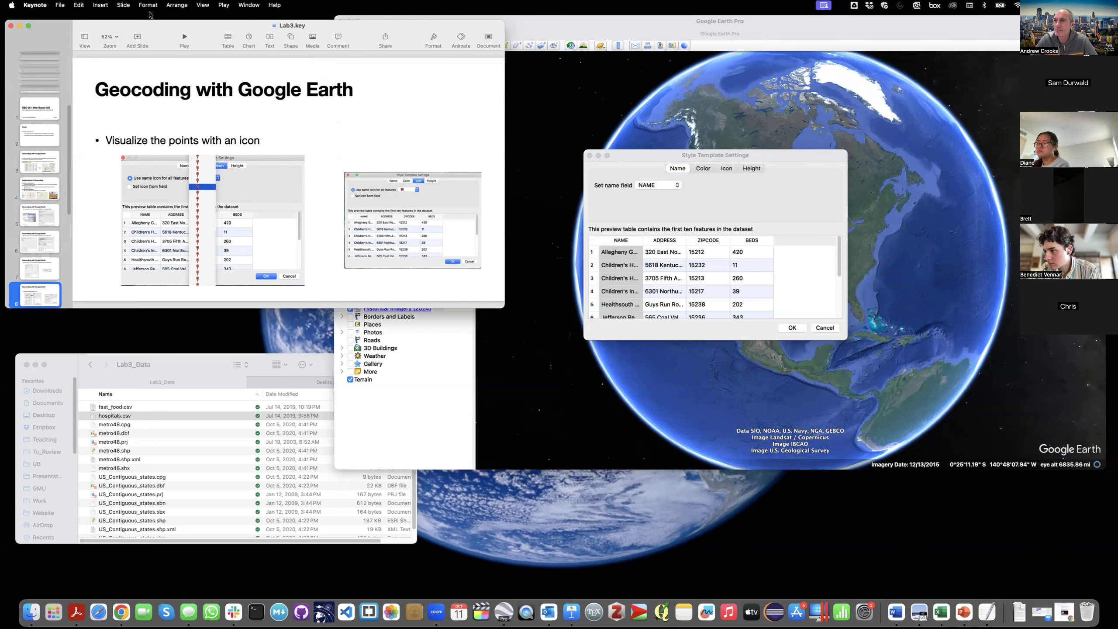
pyautogui.click(185, 39)
pyautogui.press('Left')
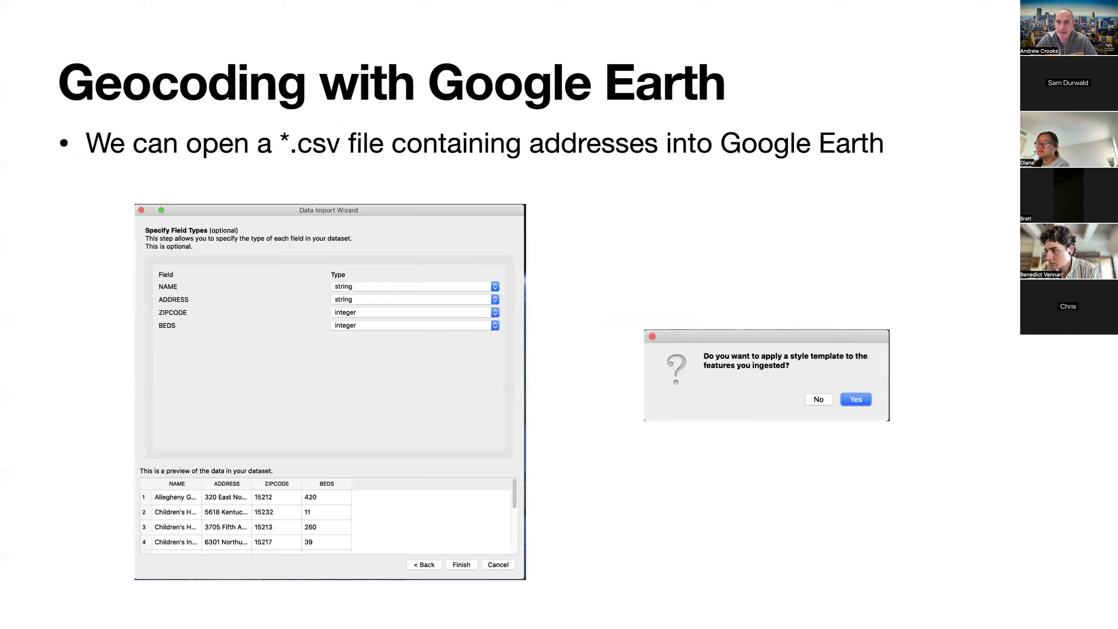
pyautogui.press('Right')
pyautogui.press('Right')
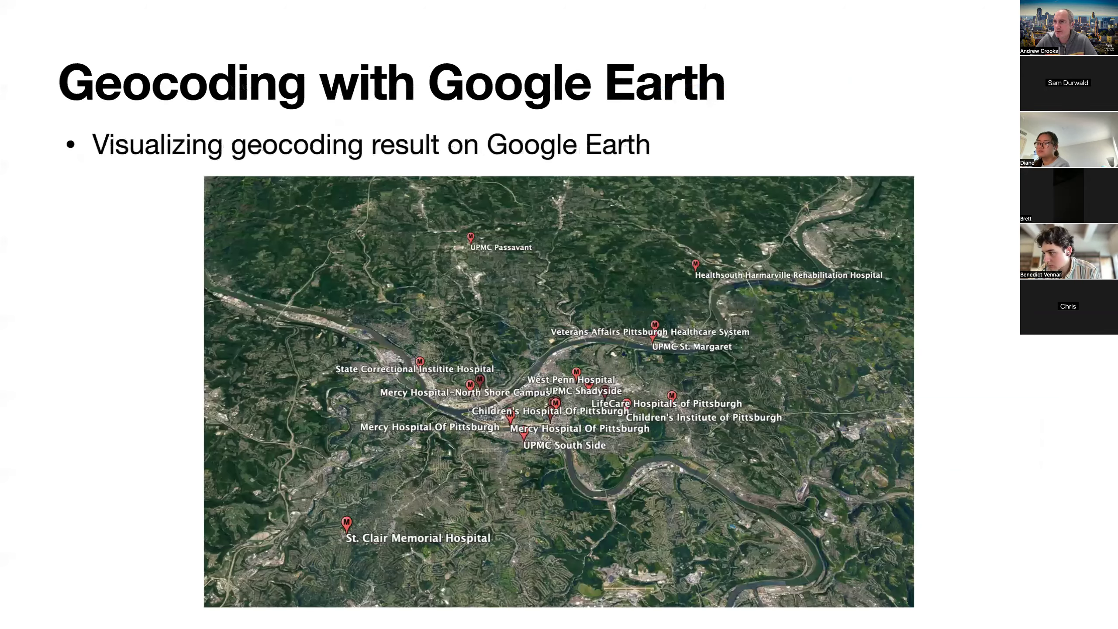
pyautogui.press('Left')
pyautogui.press('Escape')
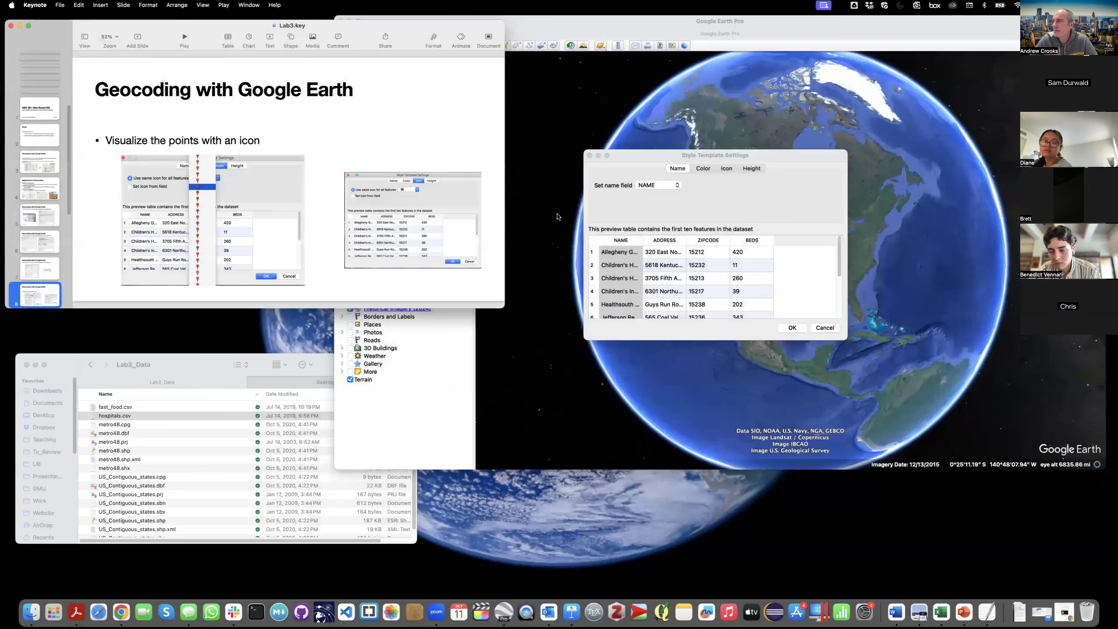
# Step: Return to the style template settings and check the icons offered for using the same icon for all features
pyautogui.click(725, 169)
pyautogui.click(695, 187)
pyautogui.click(695, 187)
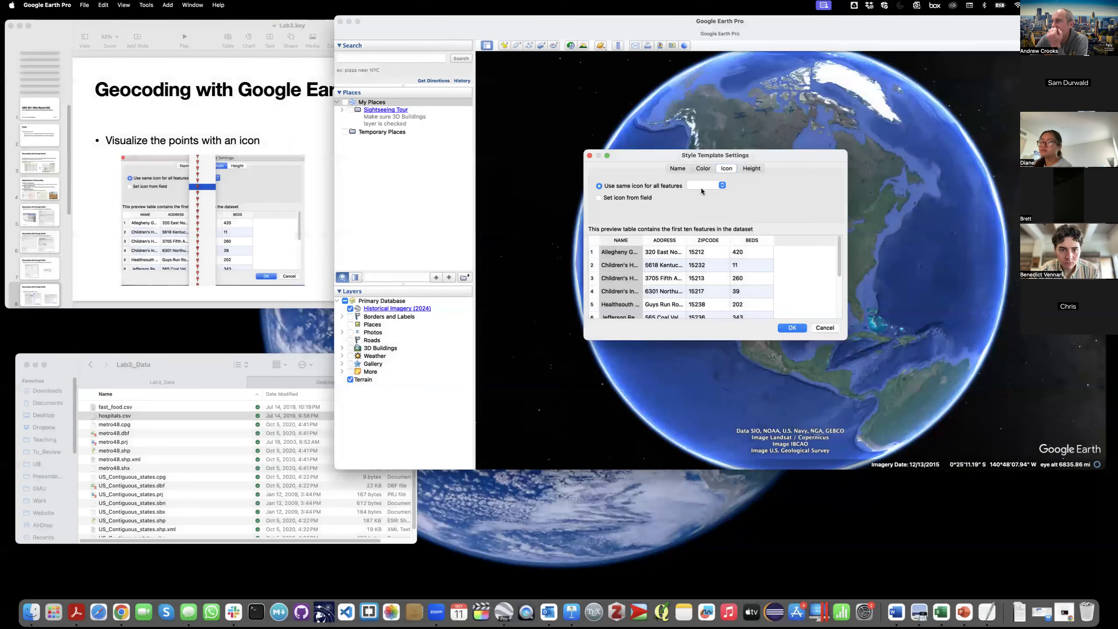
pyautogui.click(705, 241)
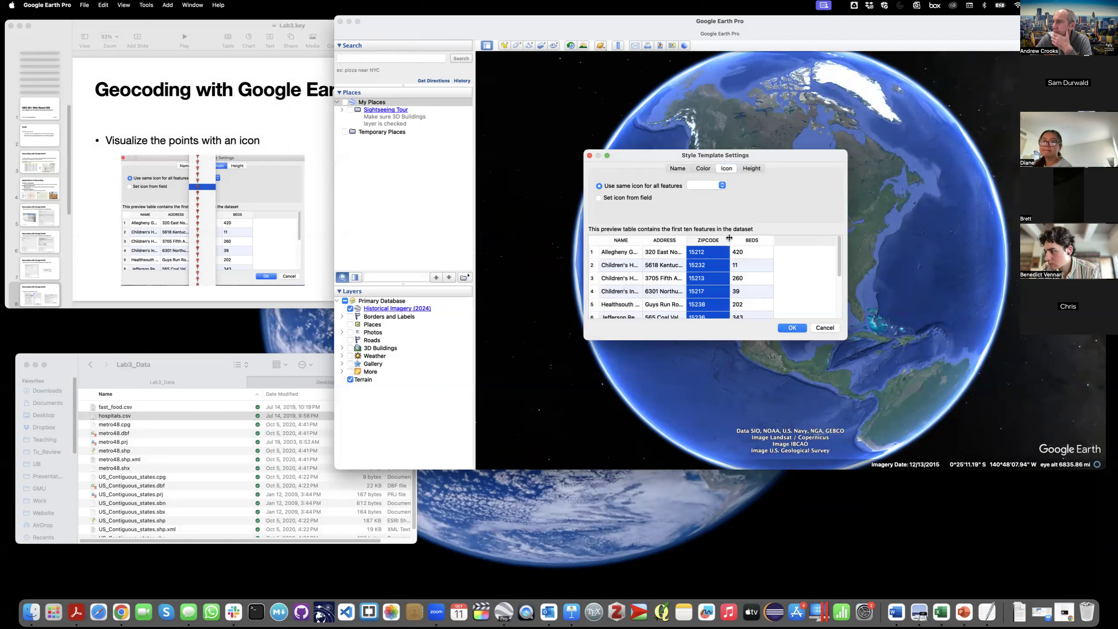
# Step: Try setting the icons from the BEDS field with an icon for the first bucket, and close the style settings
pyautogui.click(630, 199)
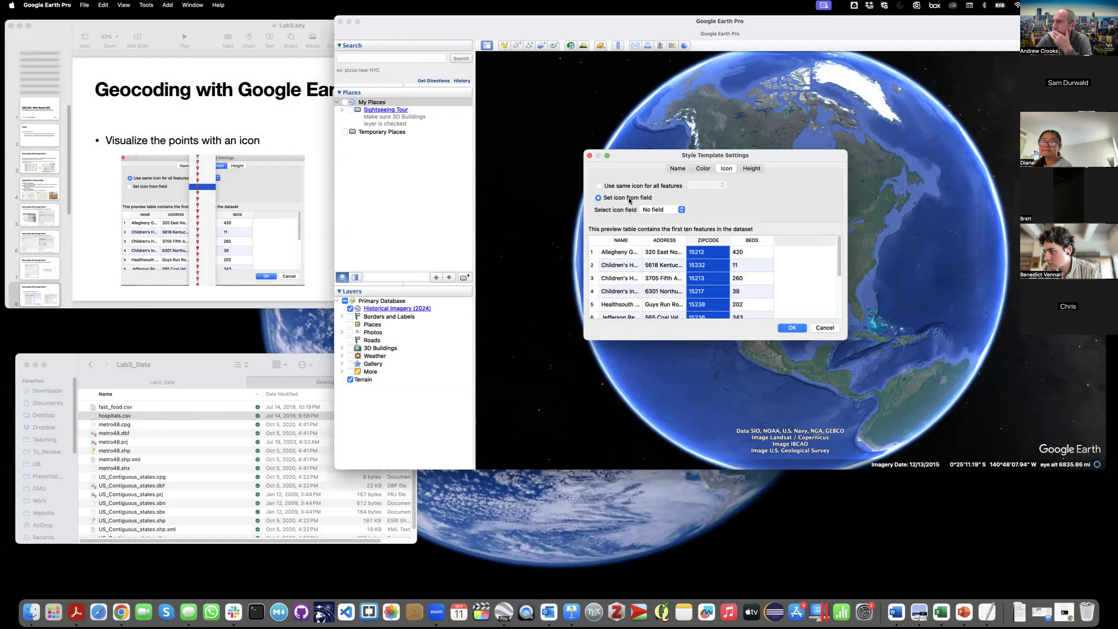
pyautogui.click(662, 210)
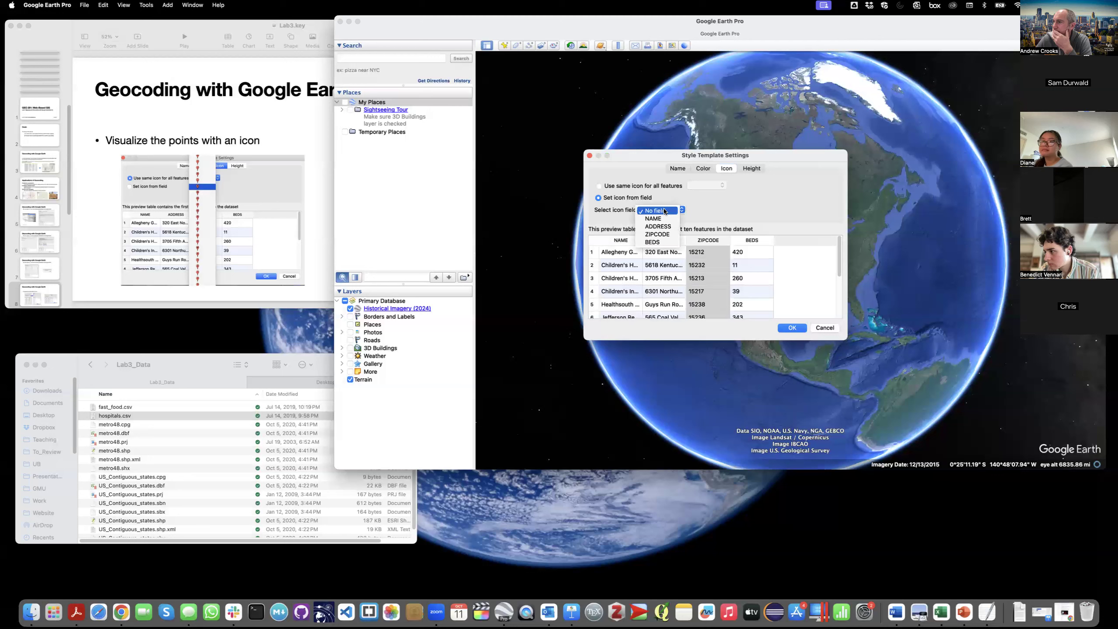
pyautogui.click(662, 242)
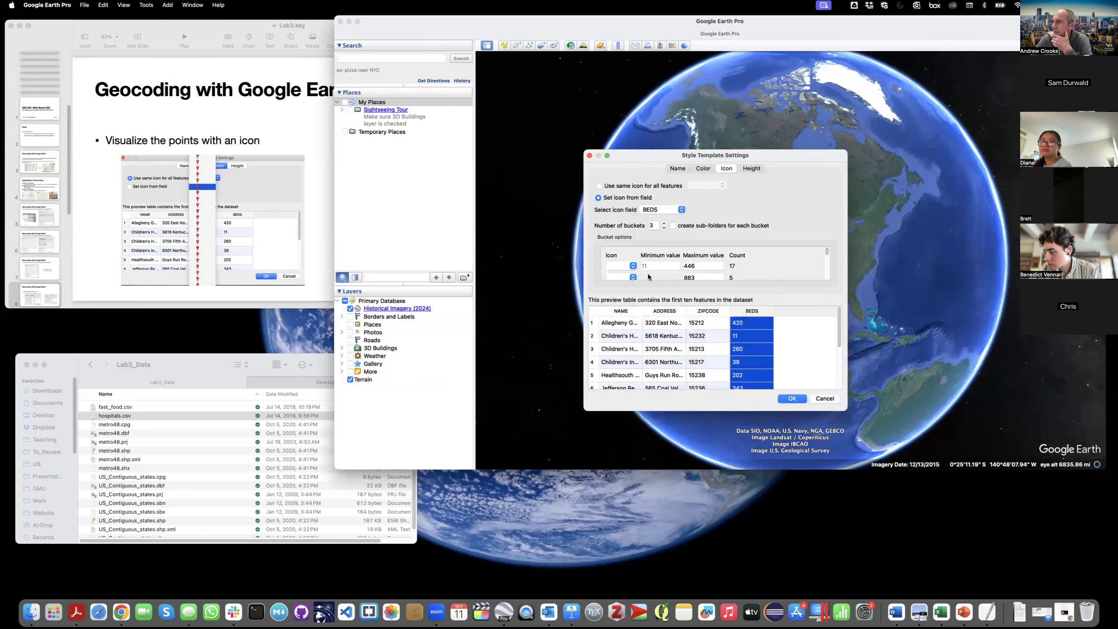
pyautogui.click(627, 265)
pyautogui.click(624, 267)
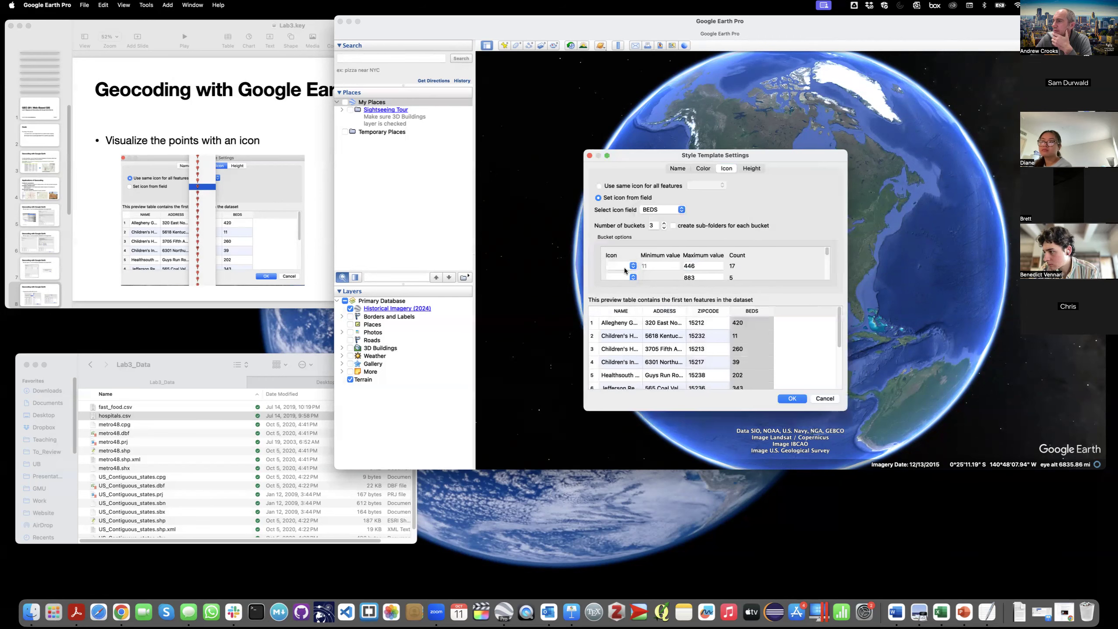
pyautogui.click(590, 155)
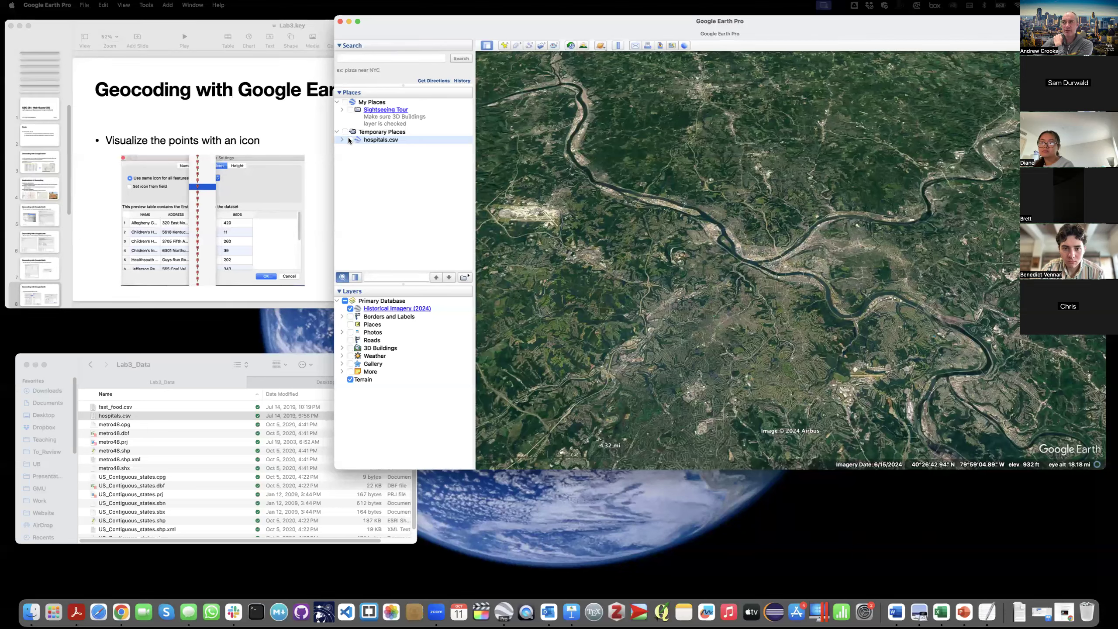
# Step: Delete the imported hospitals.csv folder from Temporary Places
pyautogui.rightClick(366, 140)
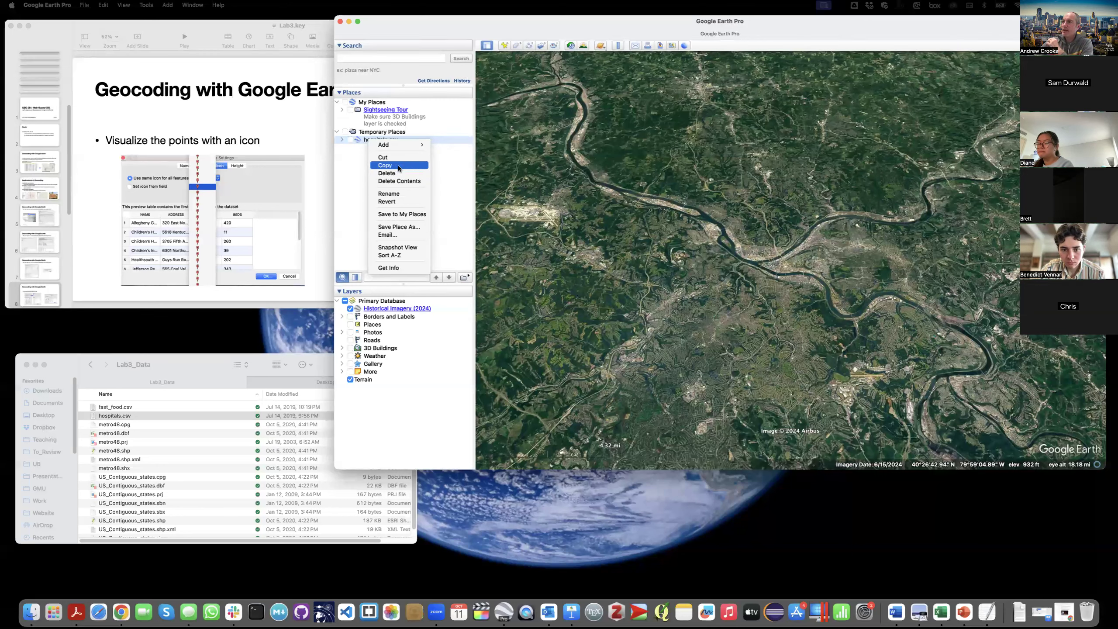
pyautogui.click(331, 242)
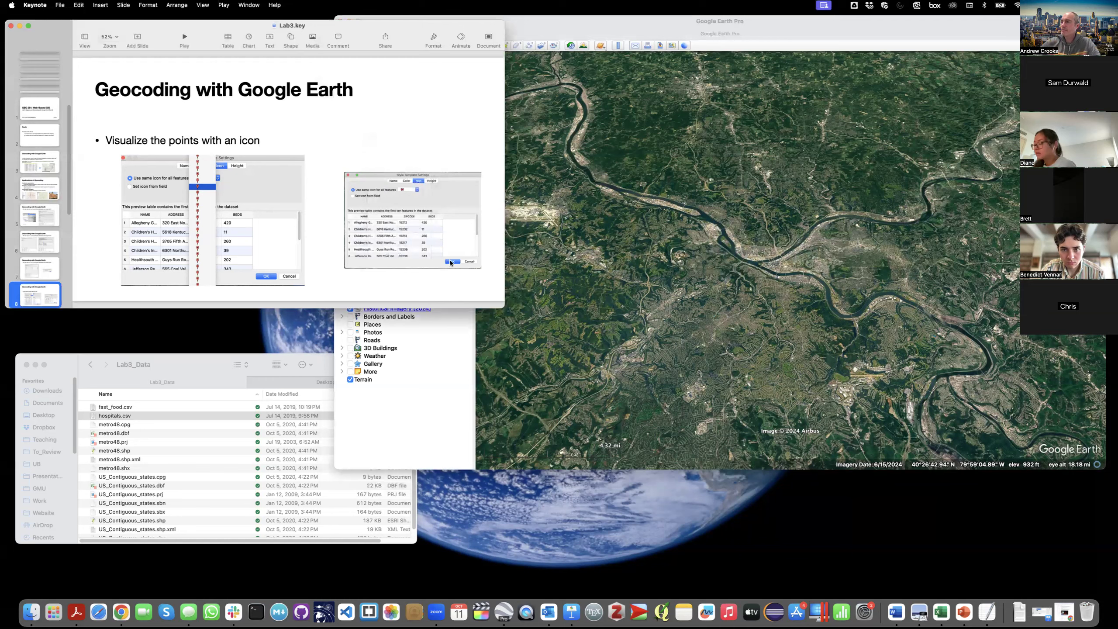
pyautogui.click(440, 387)
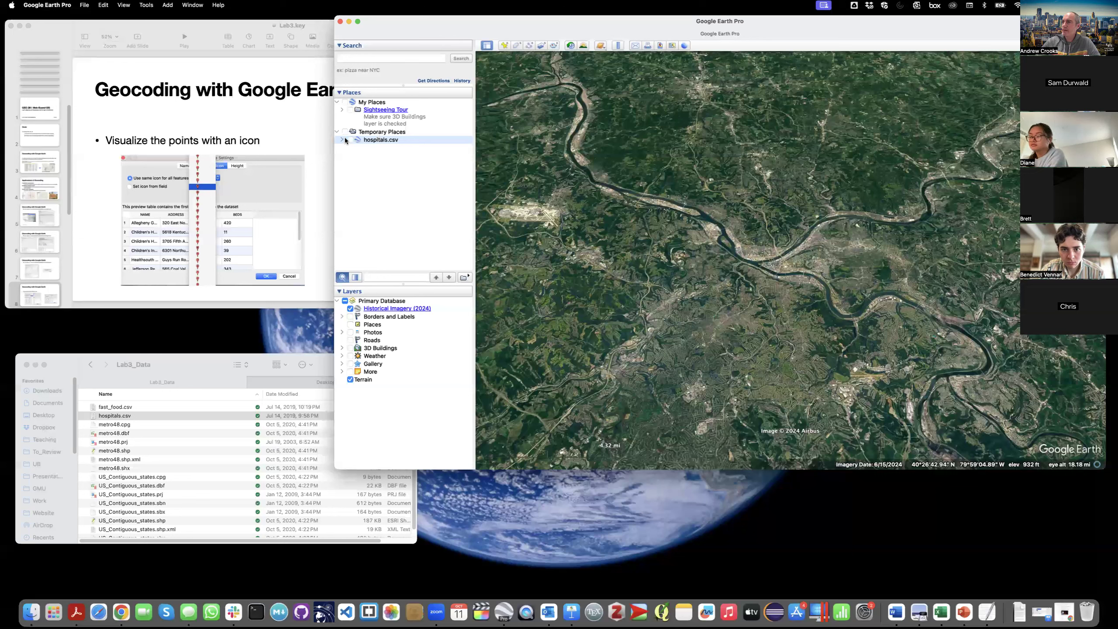
pyautogui.rightClick(374, 140)
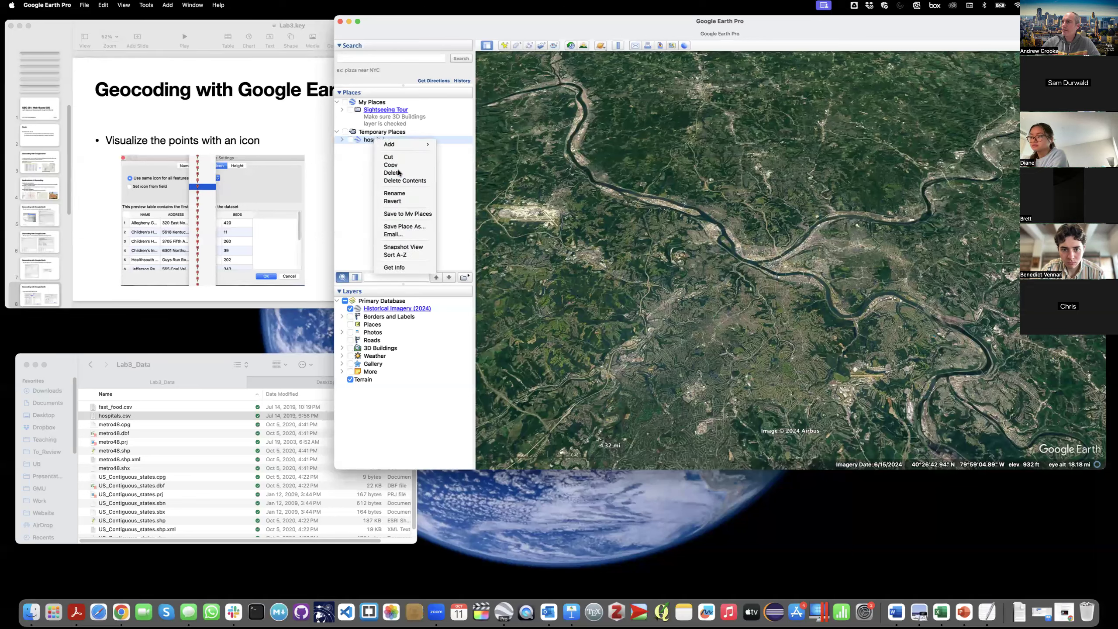
pyautogui.click(391, 173)
pyautogui.click(778, 264)
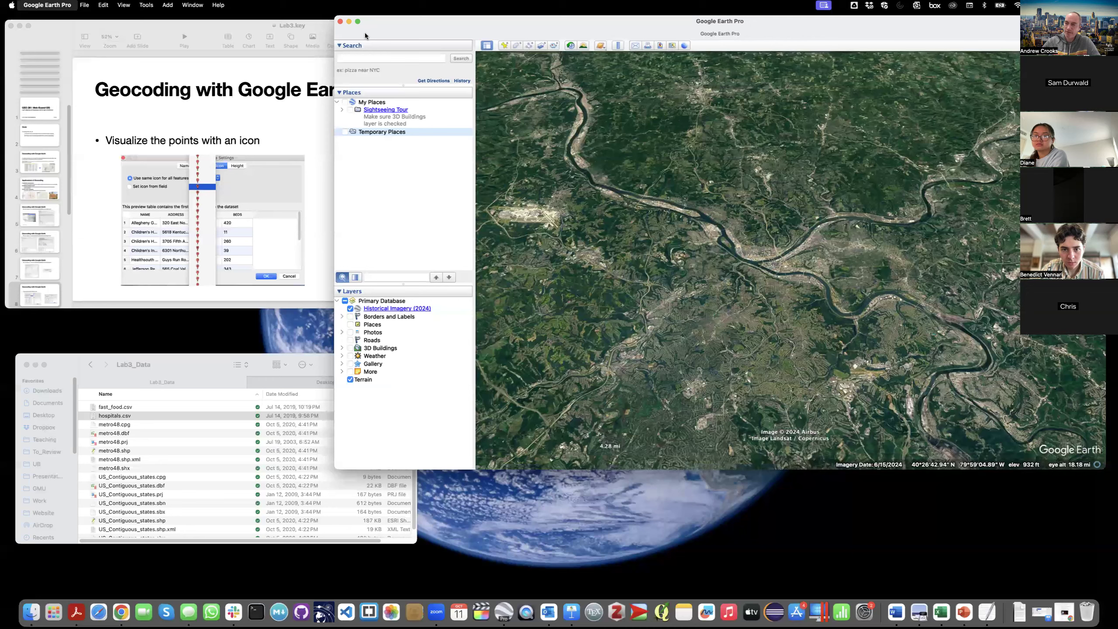
# Step: Restart Google Earth Pro, consult the Keynote slide on opening a CSV file of addresses, and dismiss the start-up tips and historical imagery notice
pyautogui.press('super+q')
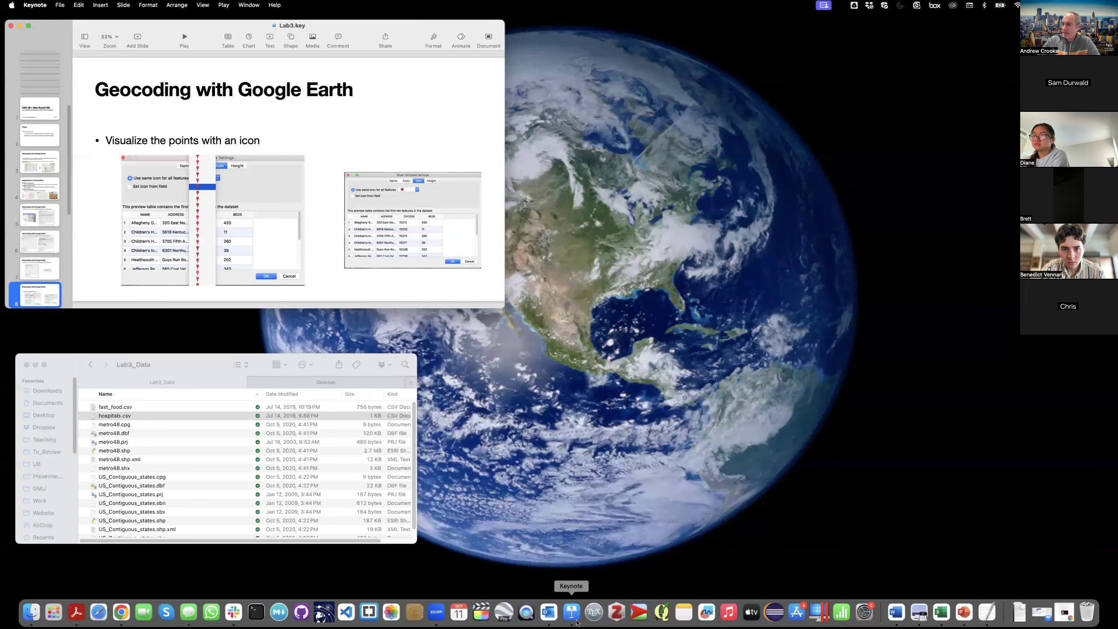
pyautogui.click(40, 221)
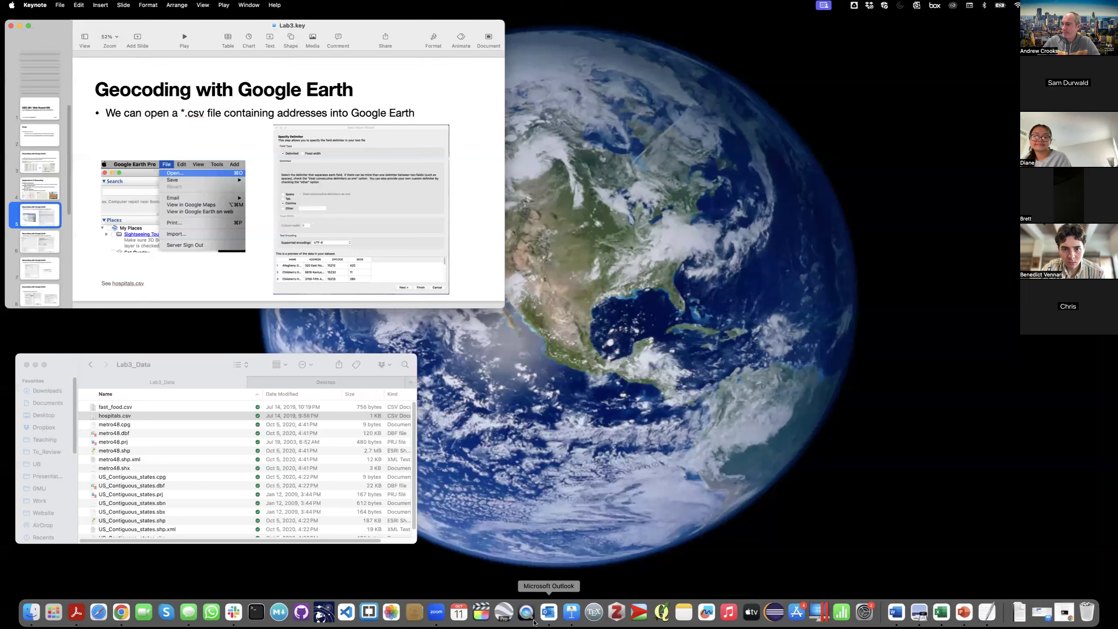
pyautogui.rightClick(502, 618)
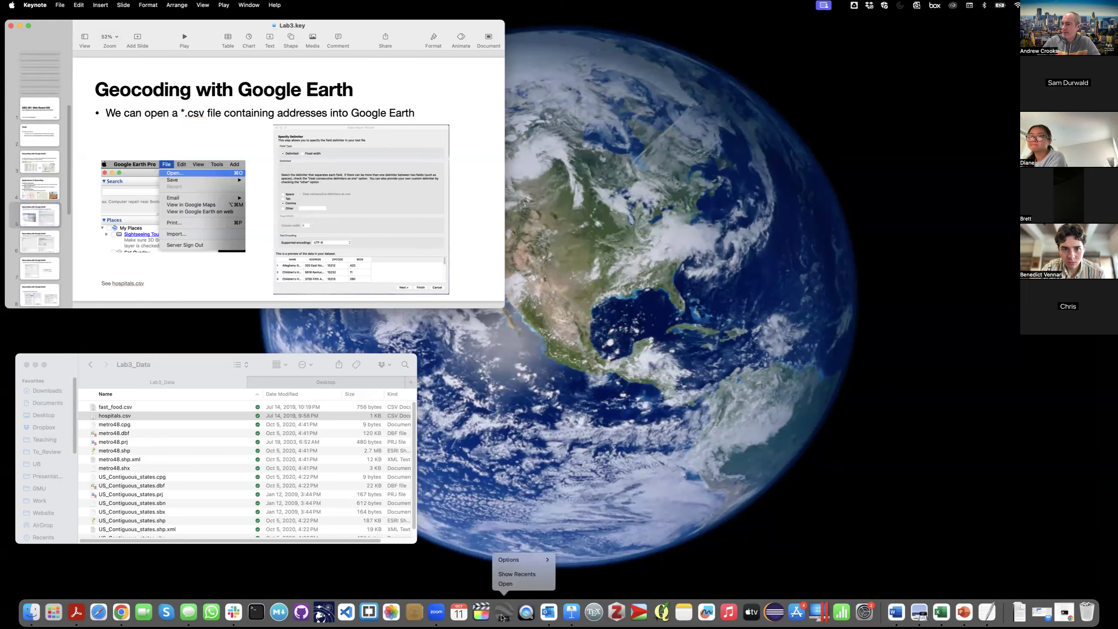
pyautogui.click(504, 613)
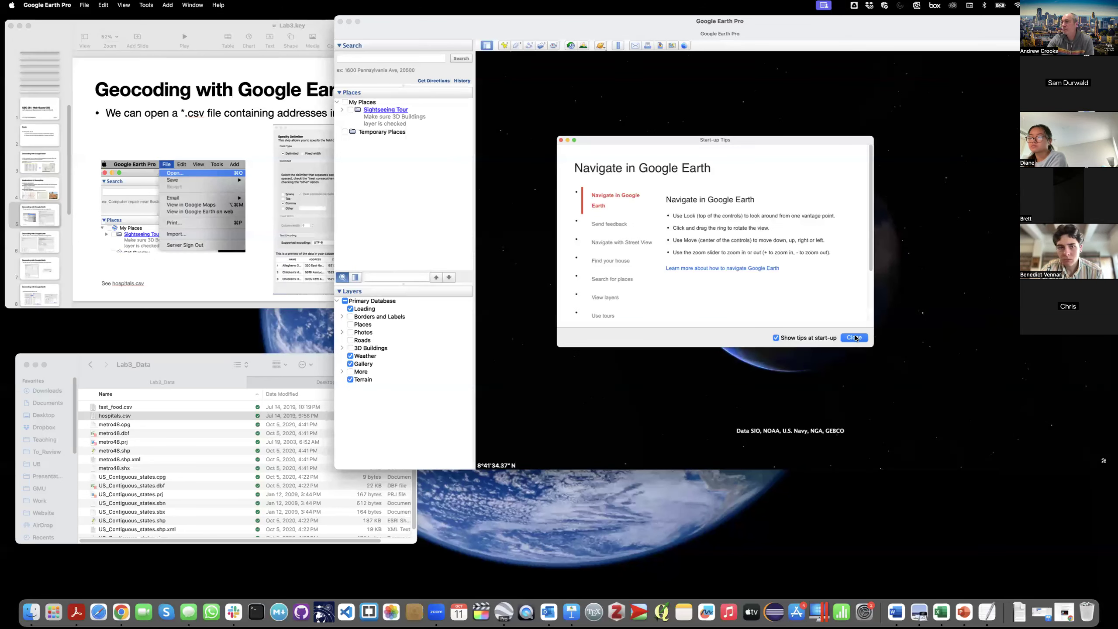
pyautogui.click(853, 337)
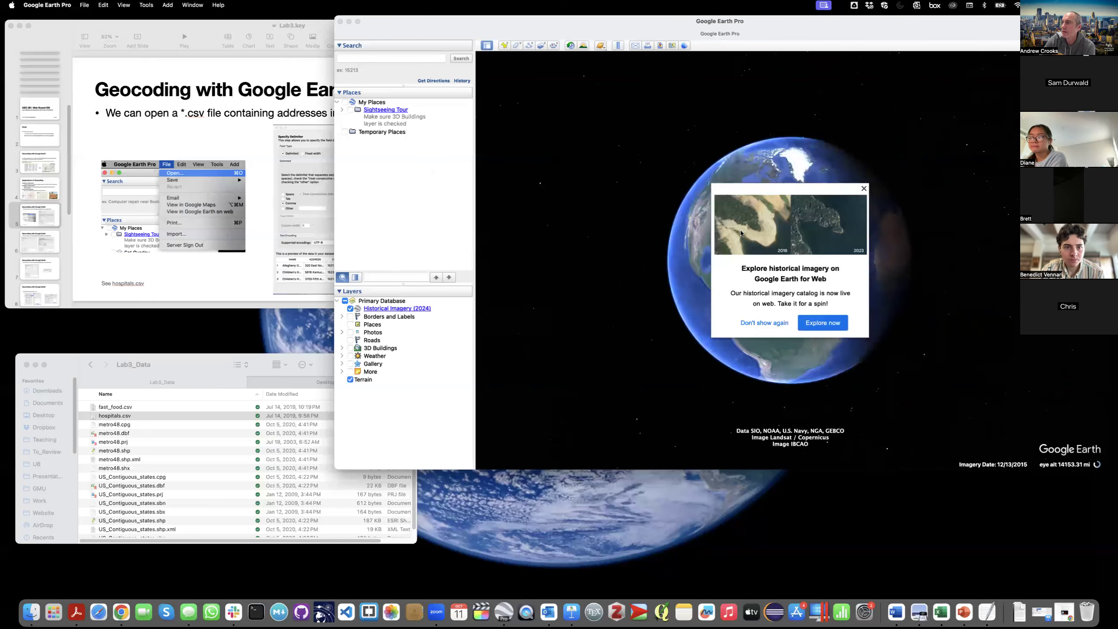
pyautogui.click(863, 189)
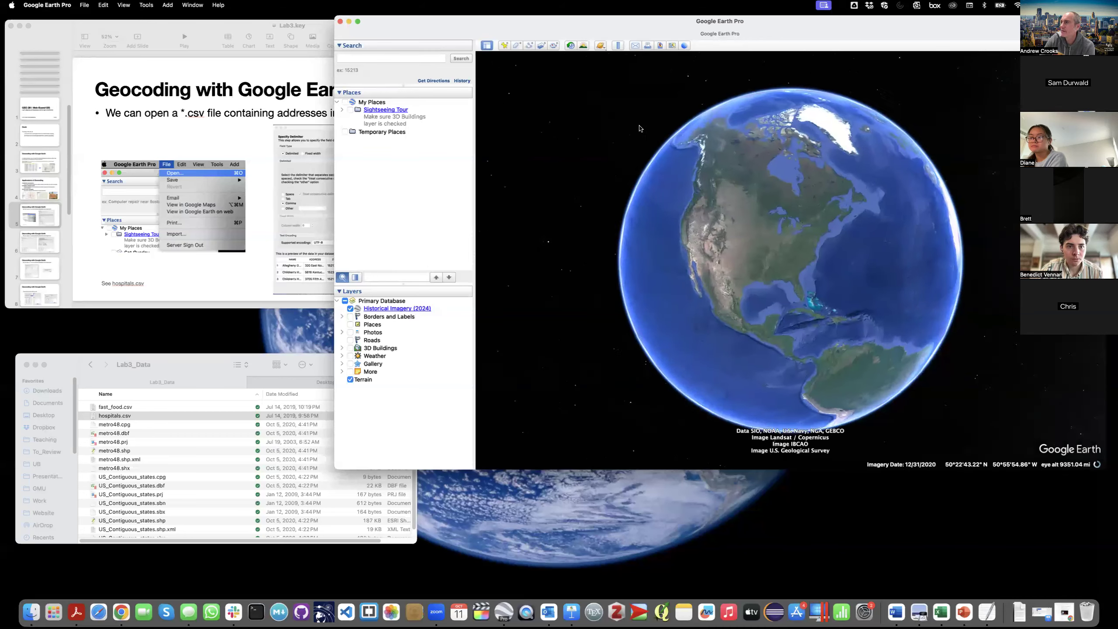
# Step: Import hospitals.csv from Lab3_Data as comma-delimited text that contains street addresses instead of latitude/longitude information
pyautogui.click(88, 4)
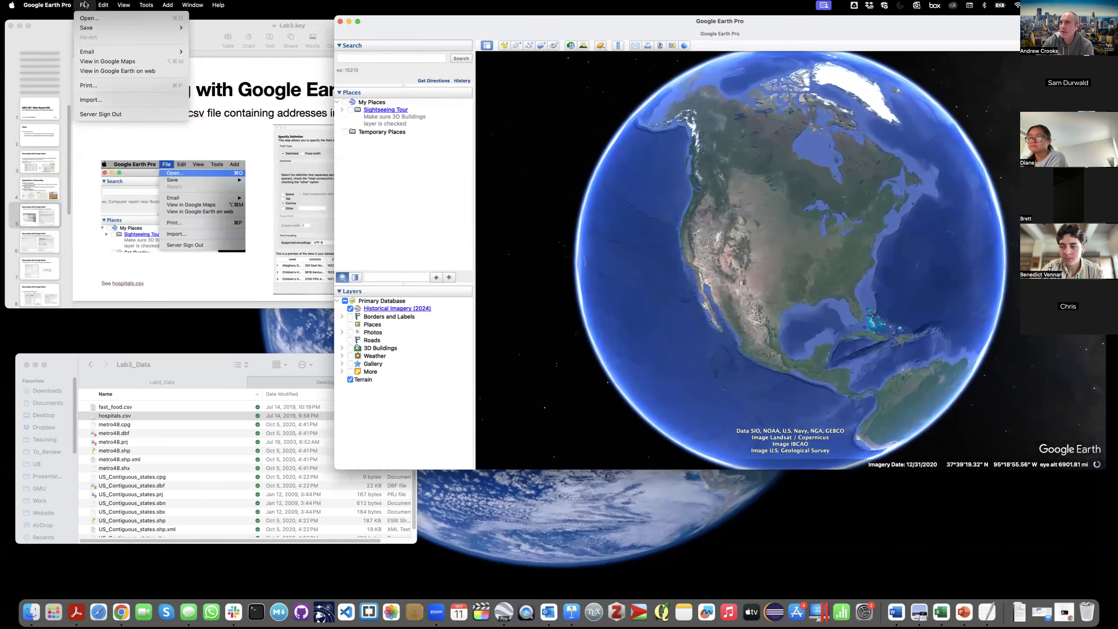
pyautogui.moveTo(101, 25)
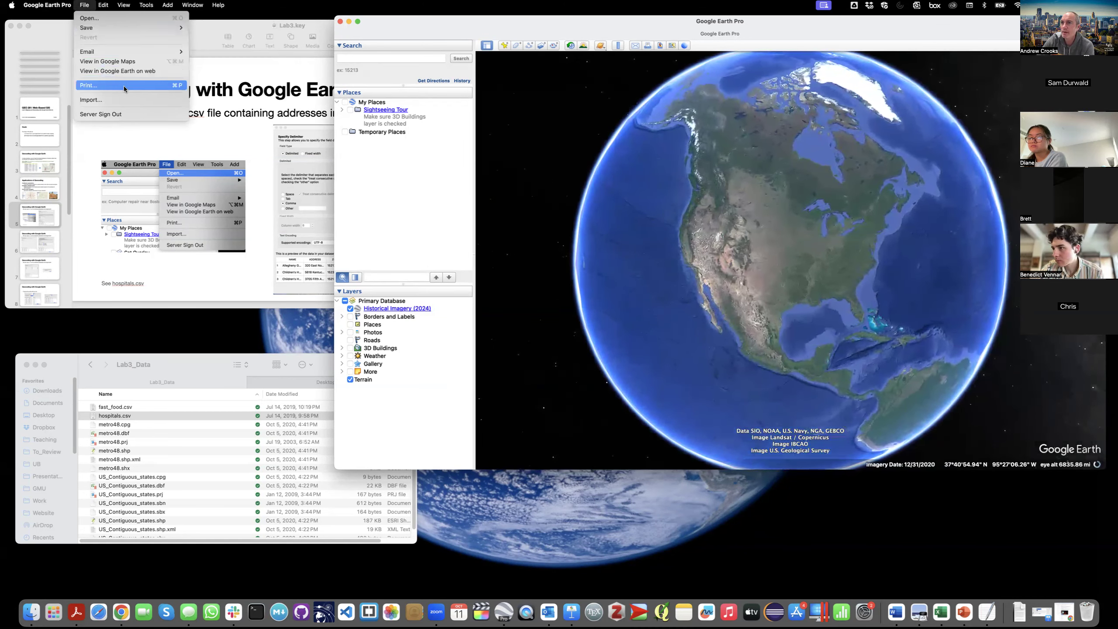
pyautogui.click(91, 99)
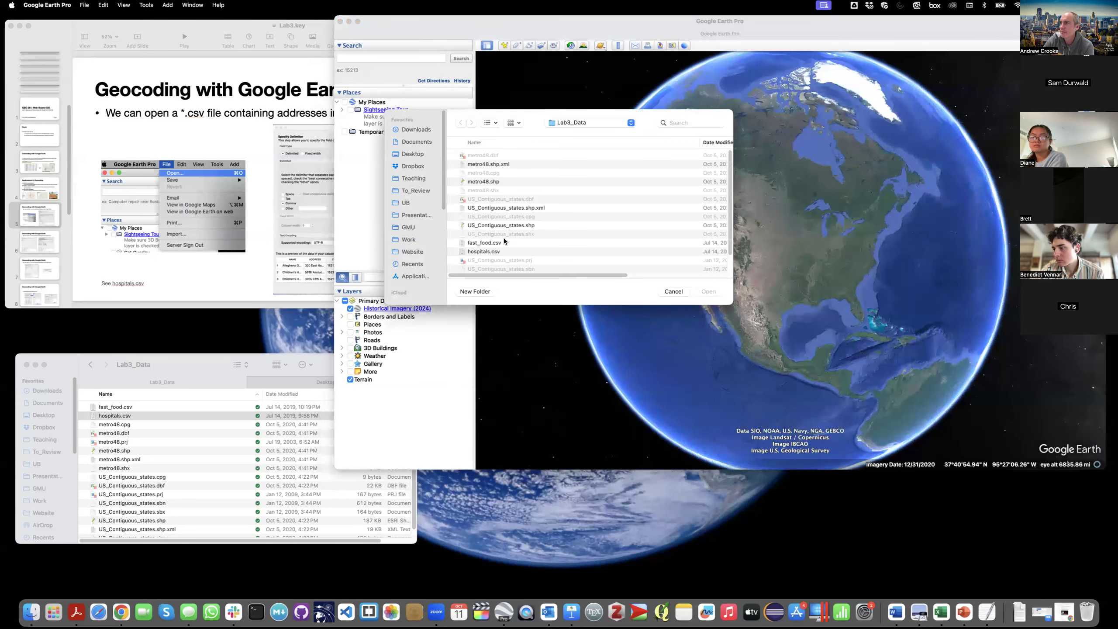
pyautogui.click(499, 252)
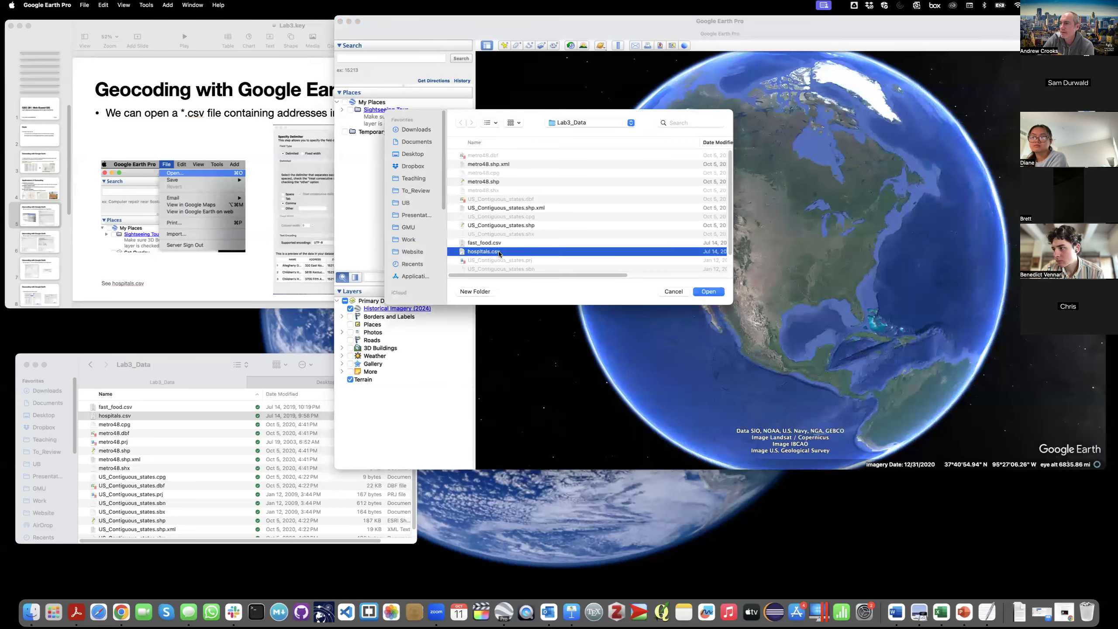
pyautogui.click(708, 292)
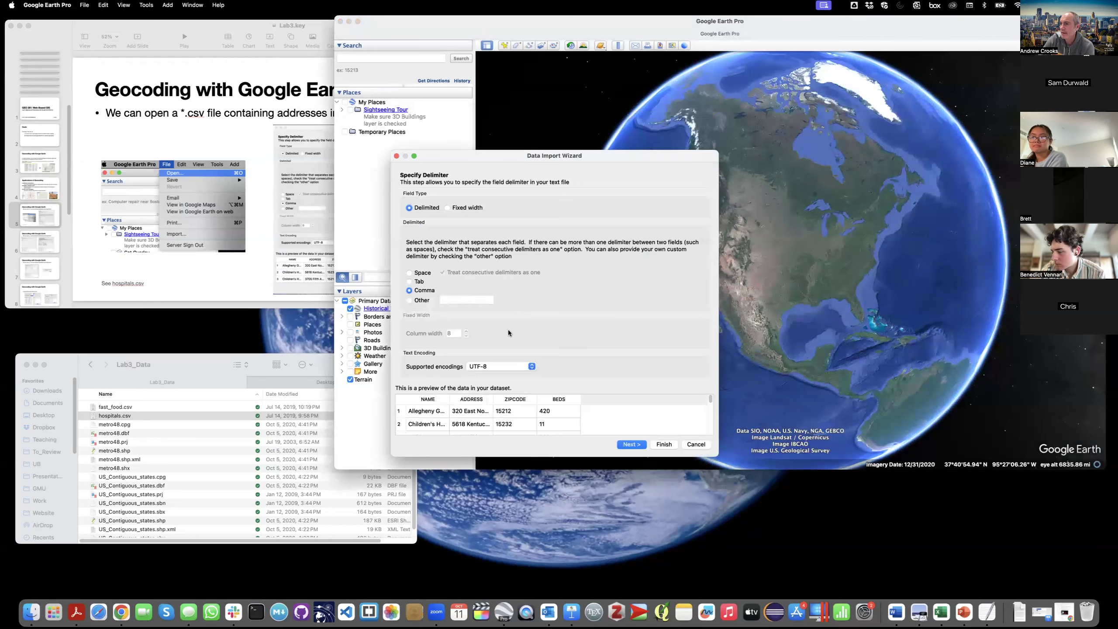
pyautogui.click(630, 444)
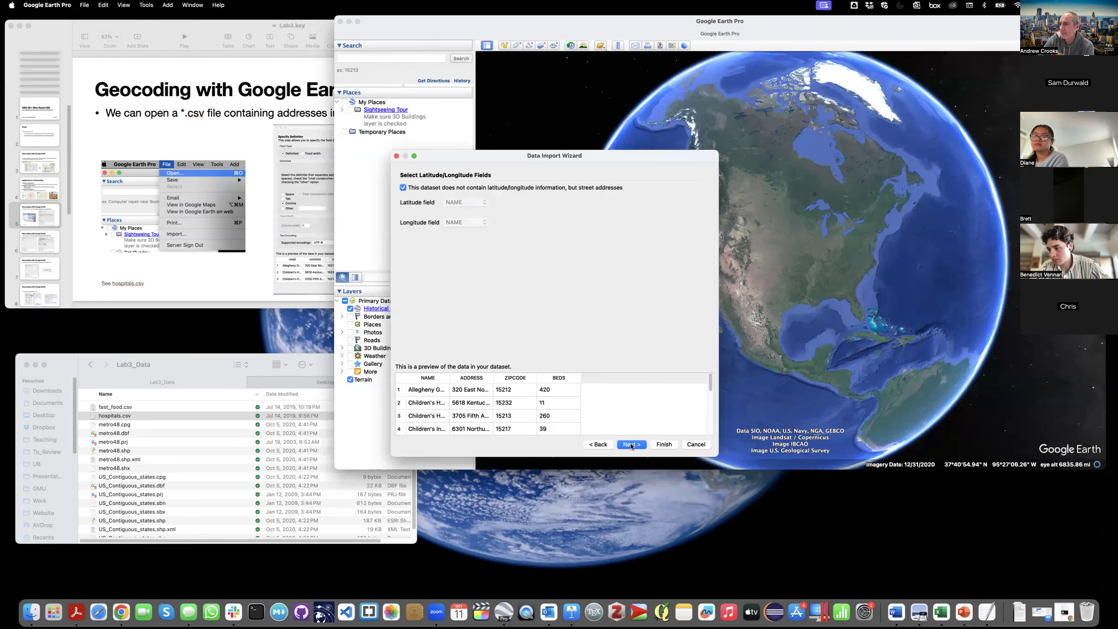
pyautogui.click(630, 444)
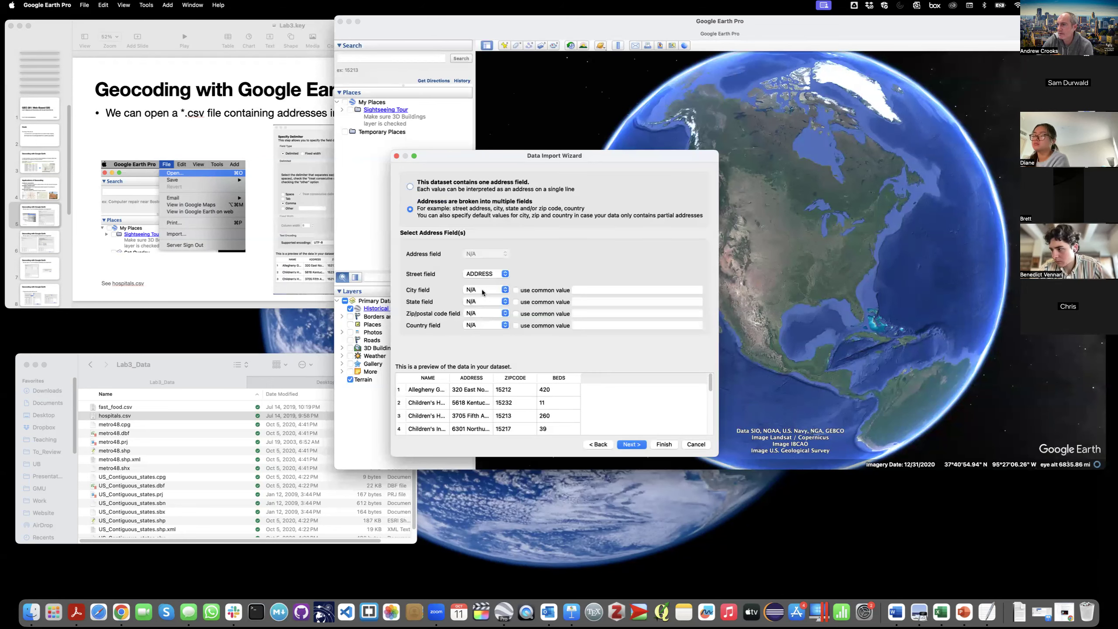
# Step: Map the postal code to ZIPCODE, use USA as the common country value, and finish the hospitals import with the offered field types
pyautogui.click(493, 313)
pyautogui.click(495, 336)
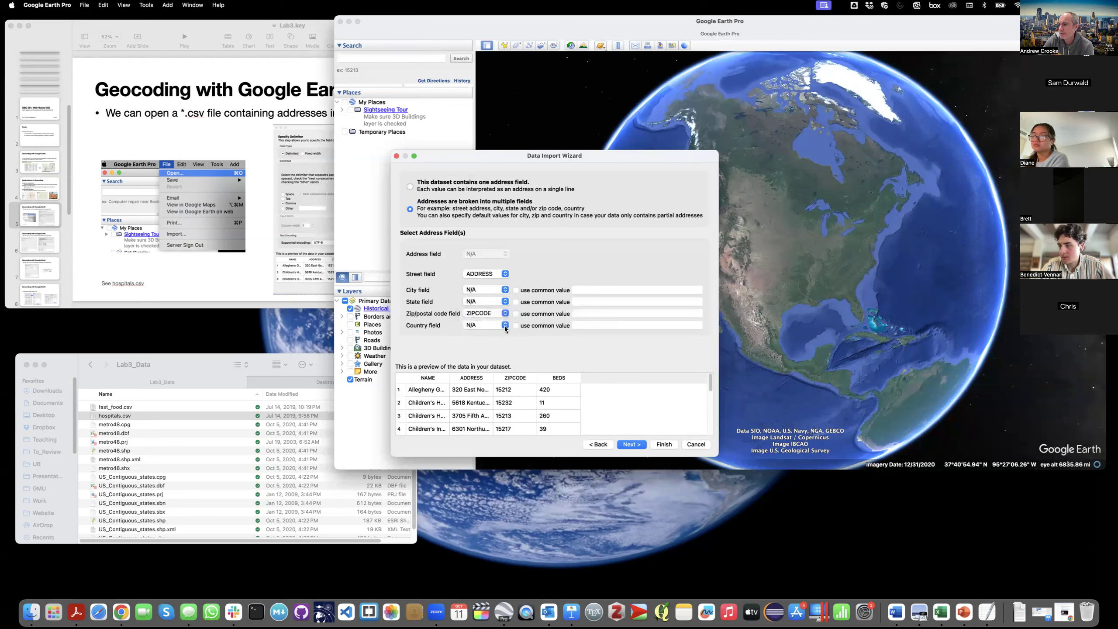
pyautogui.click(516, 326)
pyautogui.click(604, 325)
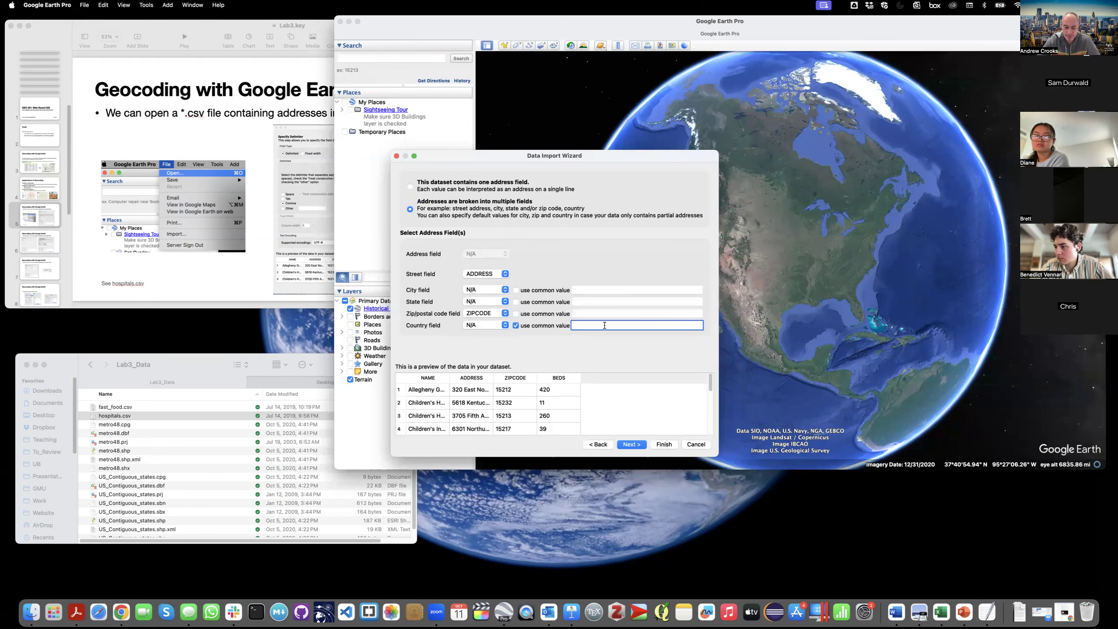
pyautogui.write('USA')
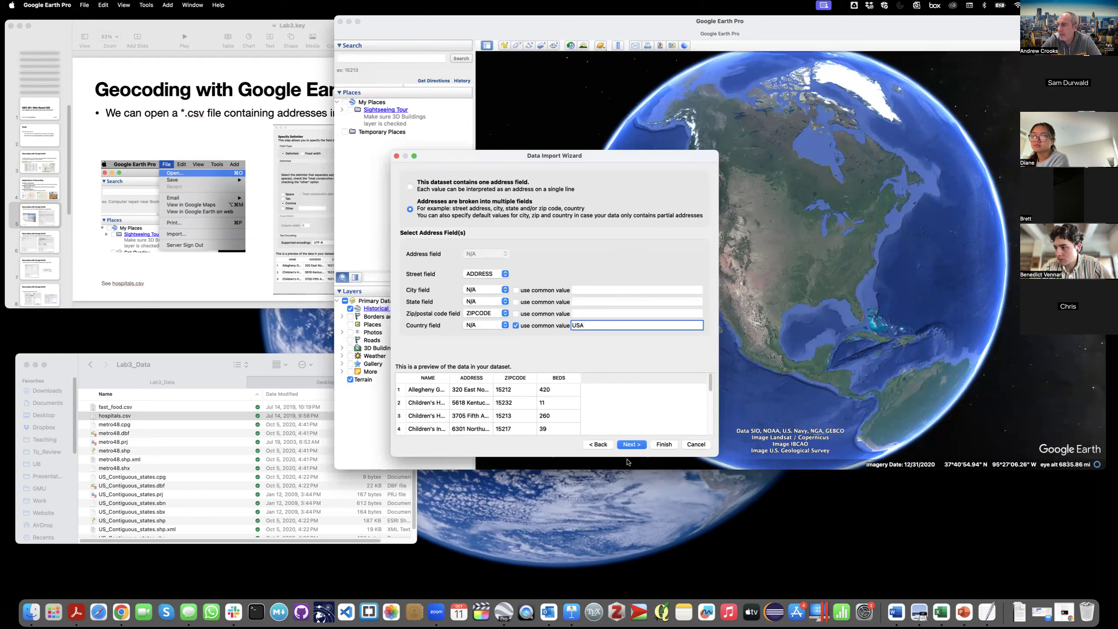
pyautogui.click(631, 443)
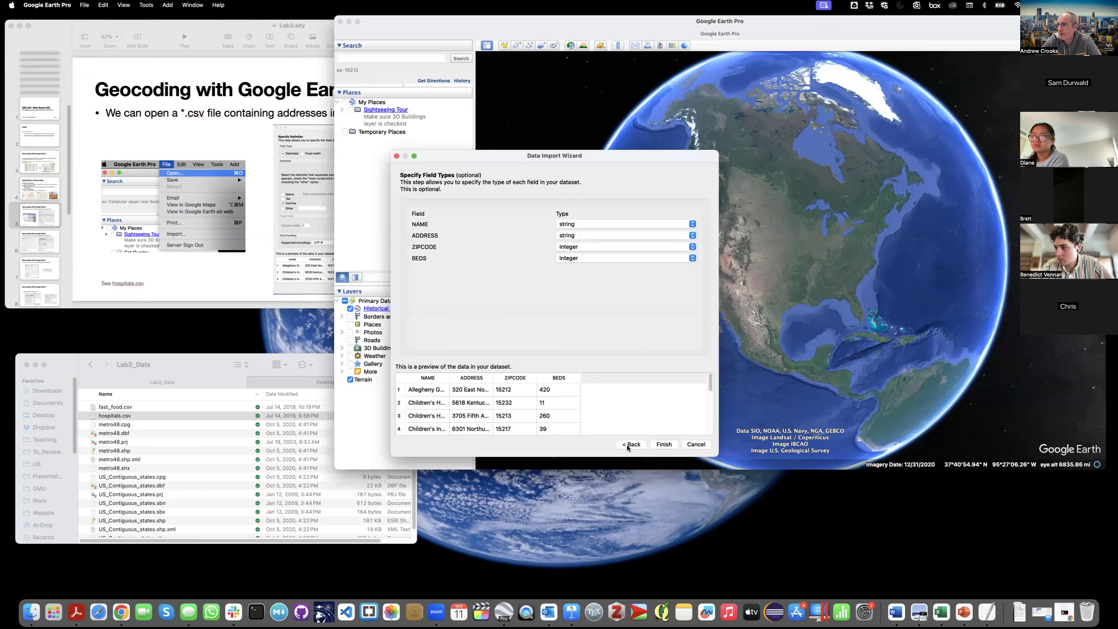
pyautogui.click(664, 444)
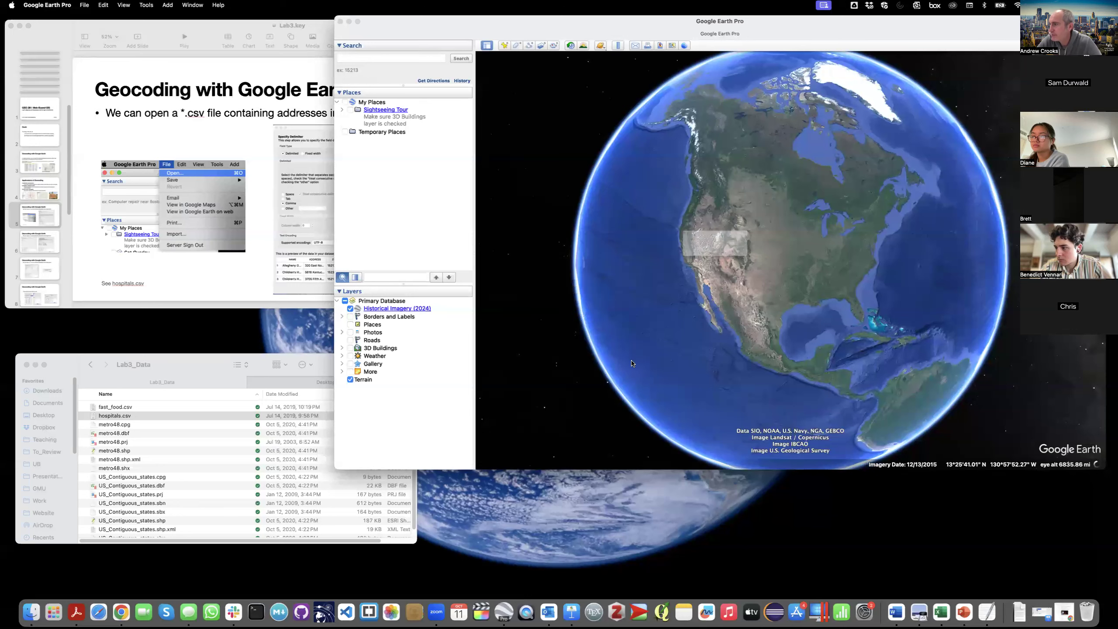
# Step: Try to choose one icon for all hospital features in a new style template, and cancel the template settings
pyautogui.click(782, 260)
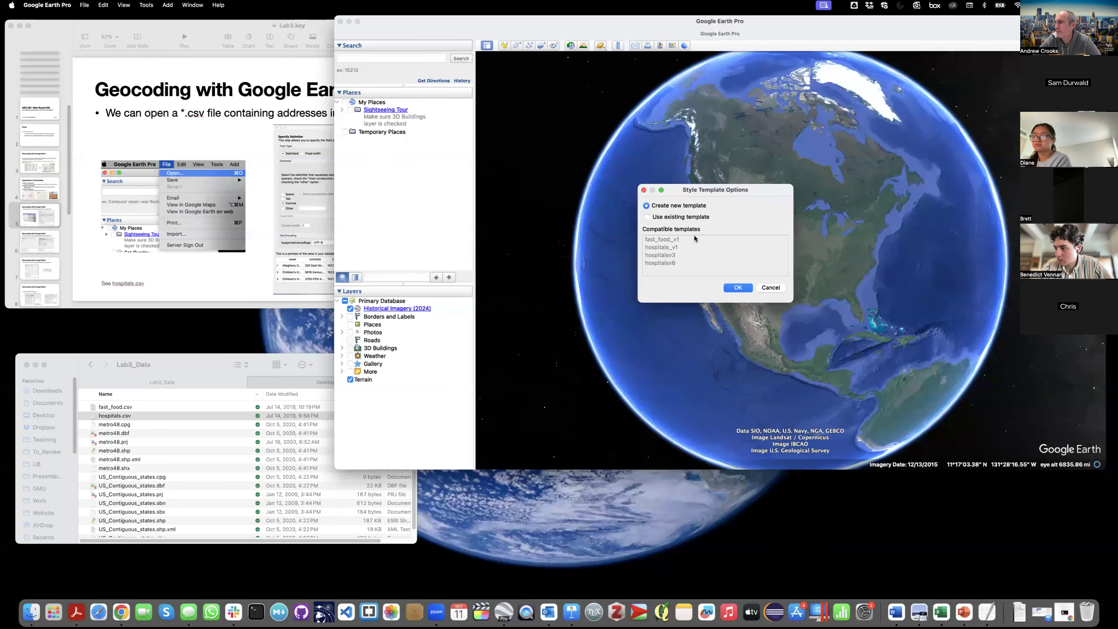
pyautogui.click(738, 287)
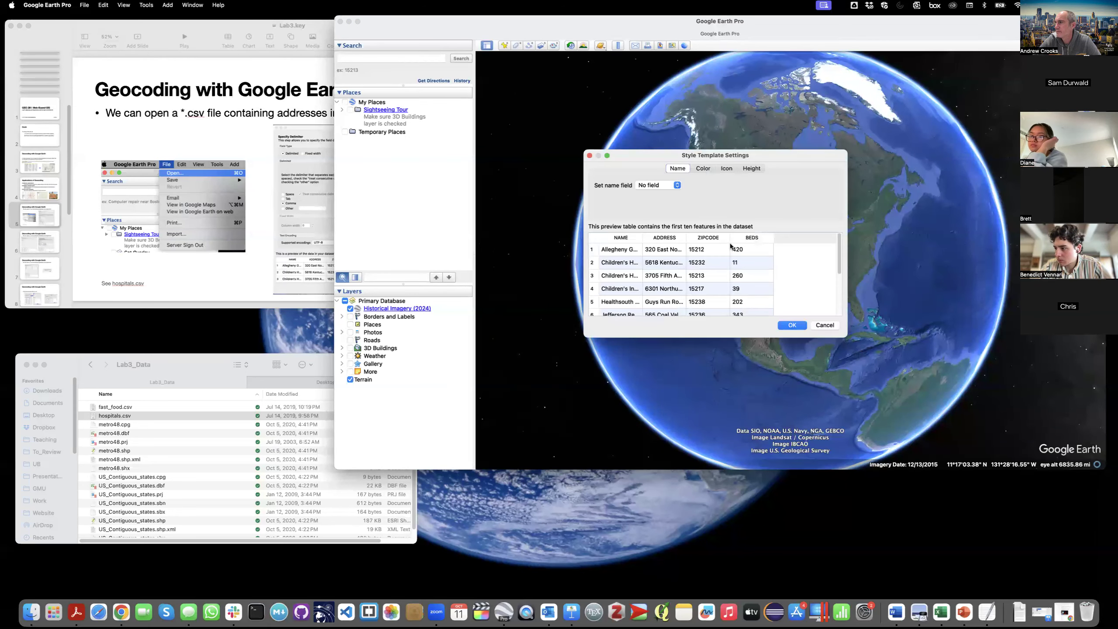
pyautogui.click(727, 169)
pyautogui.click(709, 188)
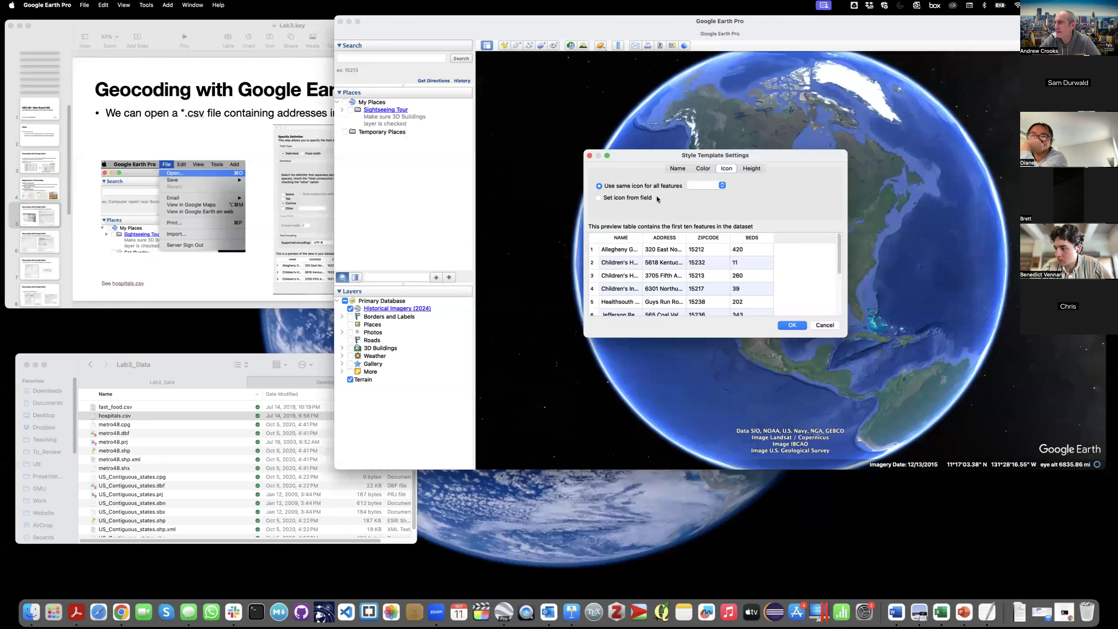
pyautogui.click(826, 326)
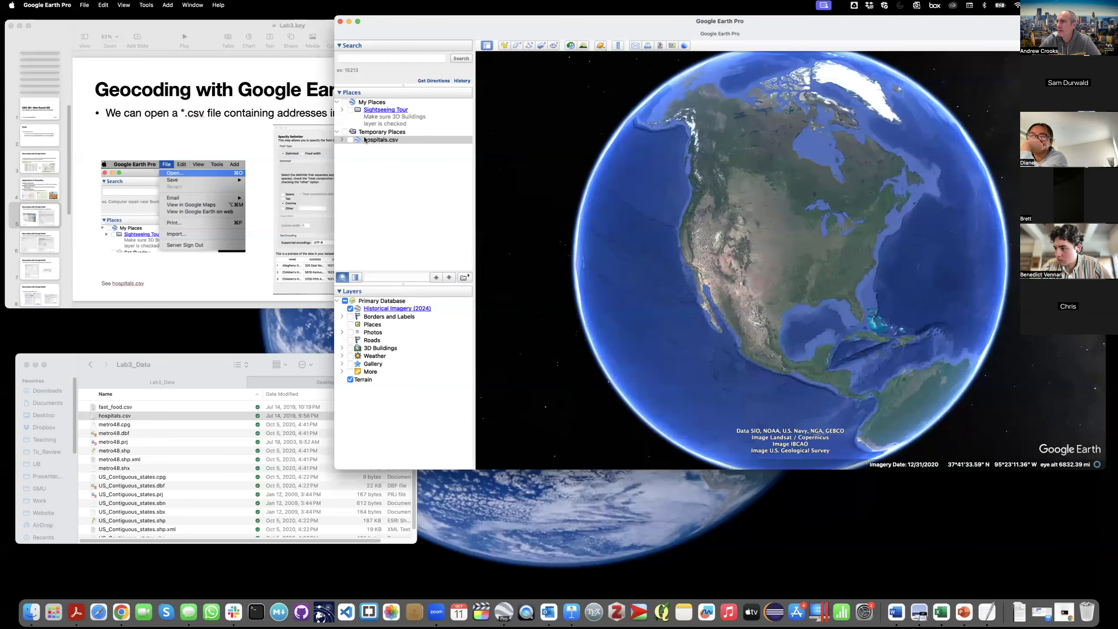
# Step: Delete all contents of the hospitals.csv folder in Temporary Places
pyautogui.rightClick(378, 140)
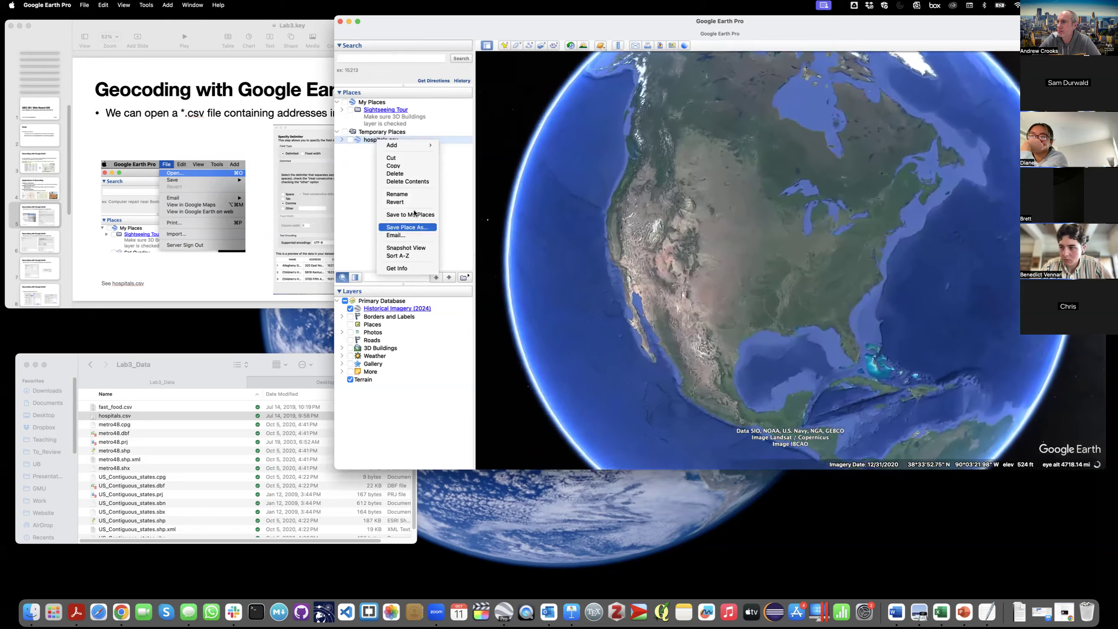
pyautogui.click(408, 180)
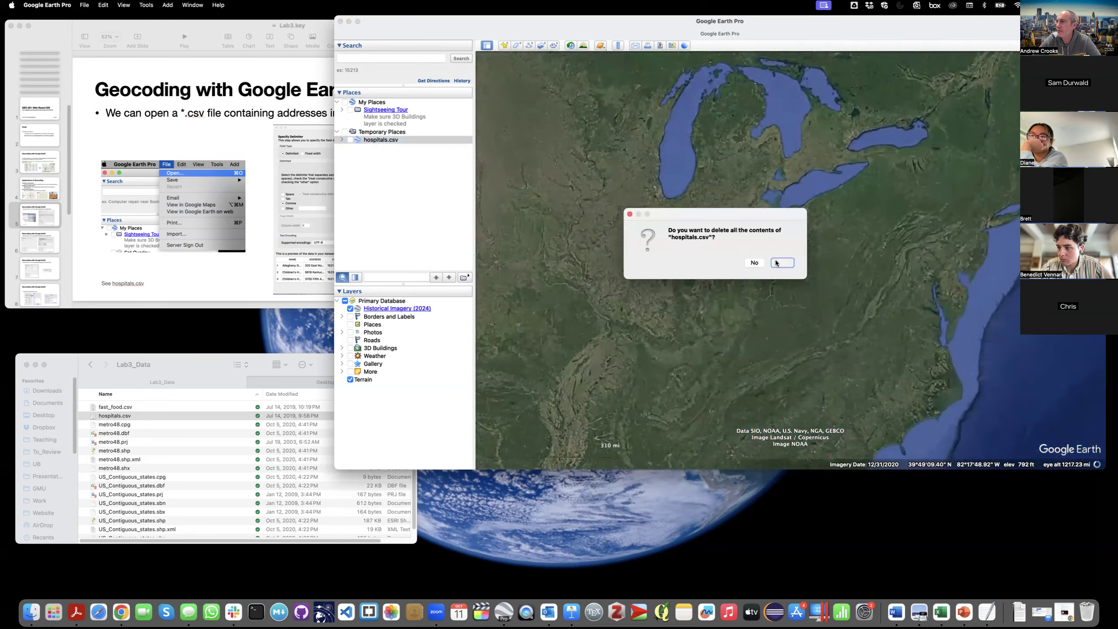
pyautogui.press('Return')
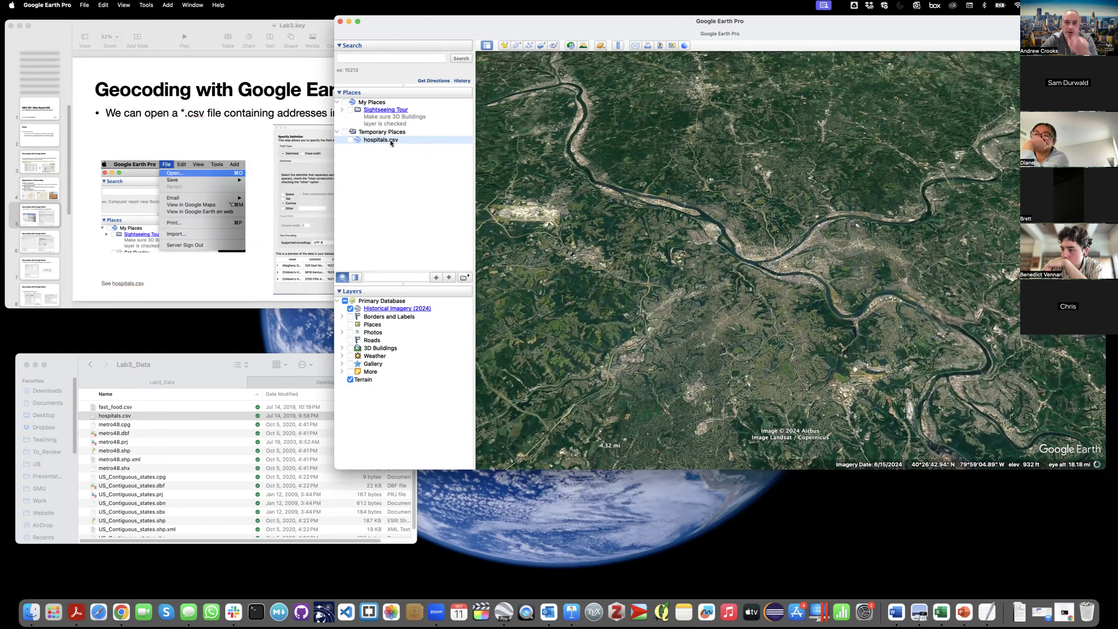
# Step: Open fast_food.csv from Lab3_Data as comma-delimited text that contains street addresses instead of latitude/longitude information
pyautogui.click(64, 5)
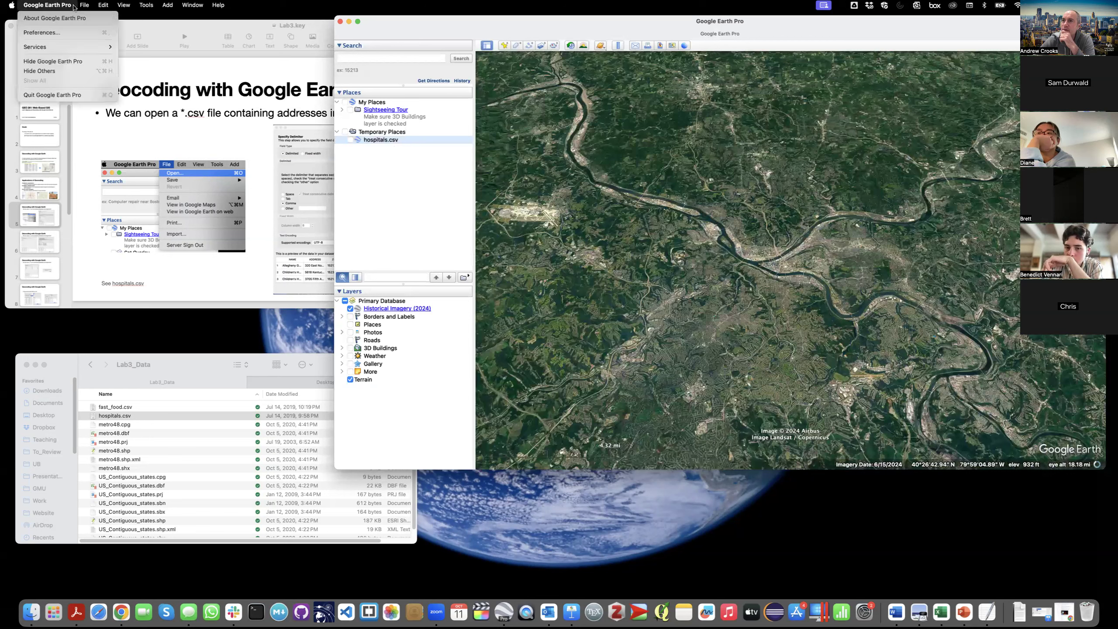
pyautogui.click(85, 6)
pyautogui.click(85, 5)
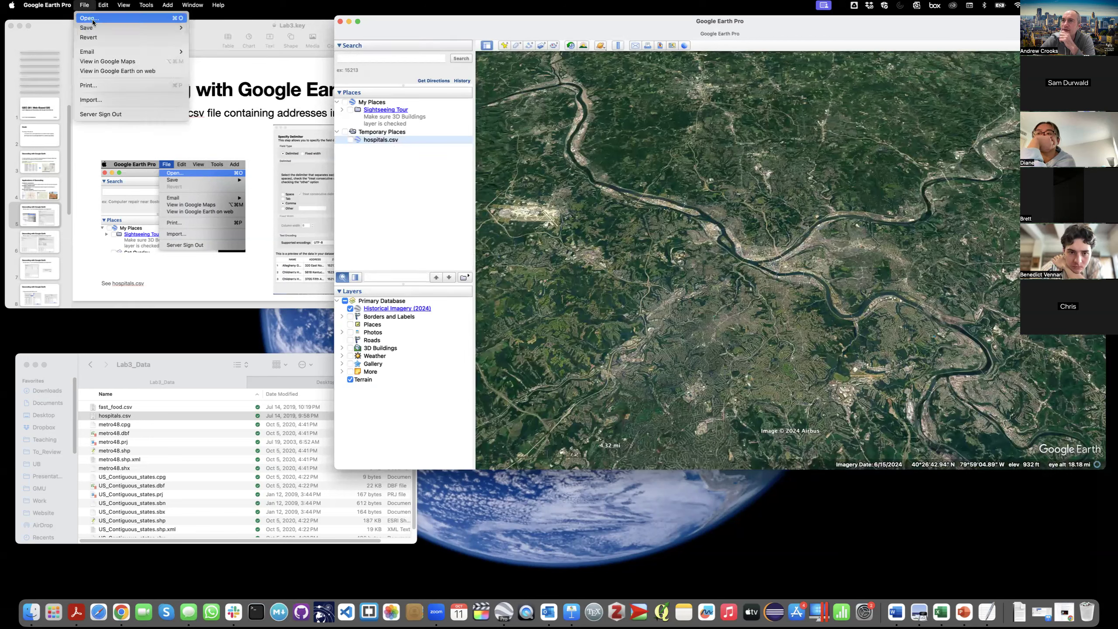
pyautogui.click(94, 19)
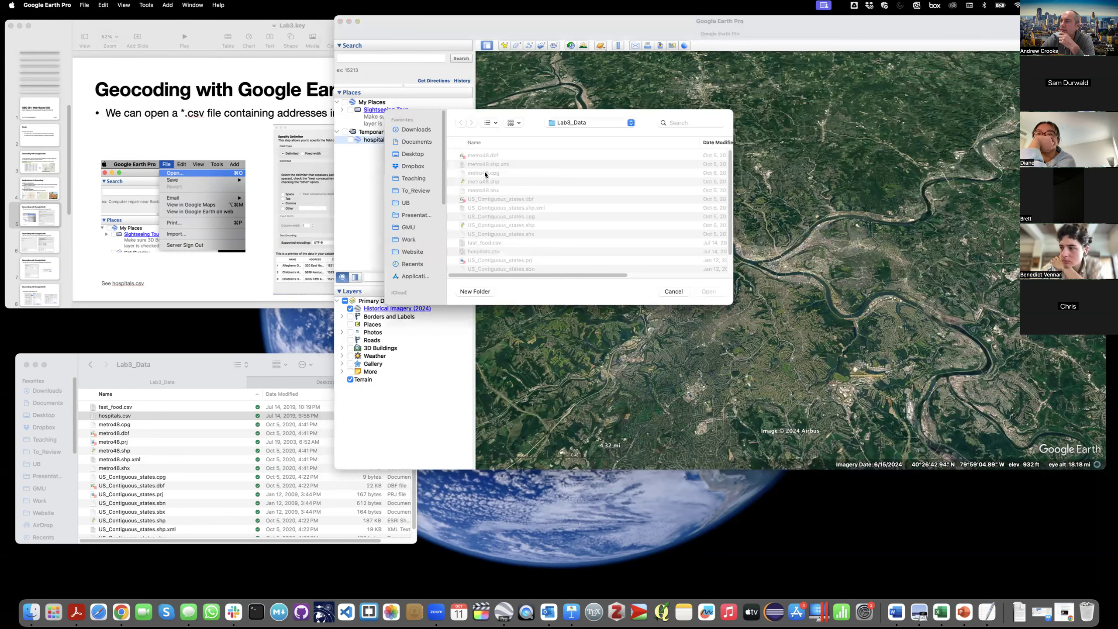
pyautogui.scroll(-3, 511, 240)
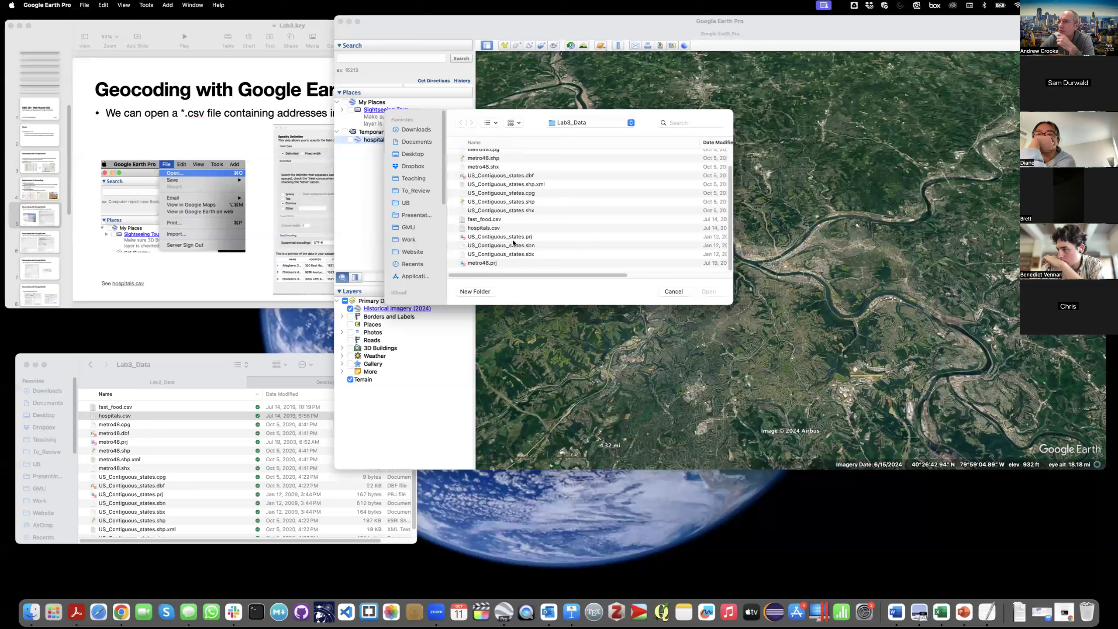
pyautogui.click(496, 220)
pyautogui.click(709, 292)
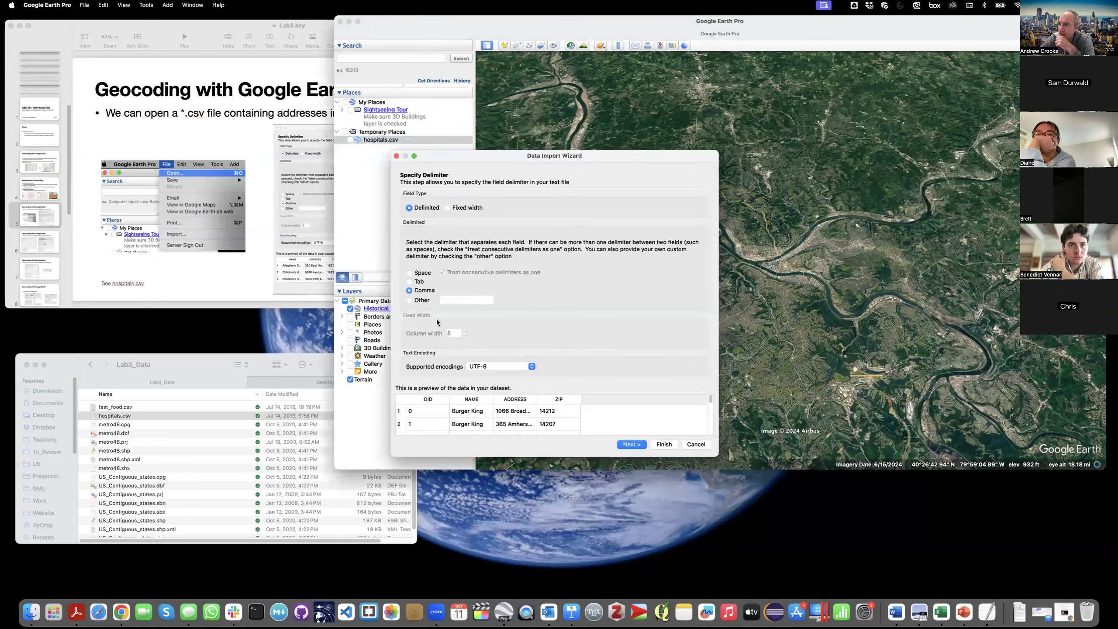
pyautogui.click(638, 443)
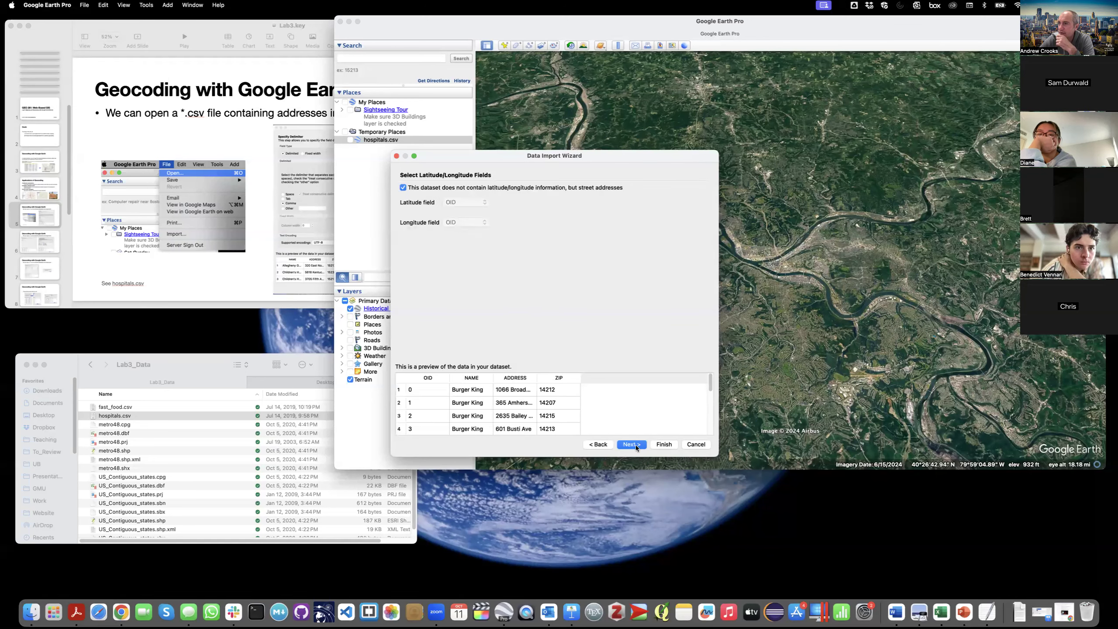
pyautogui.click(635, 444)
# Step: Map the fast food data's postal code to ZIP, use USA as the common country value, and continue to the field types
pyautogui.click(488, 312)
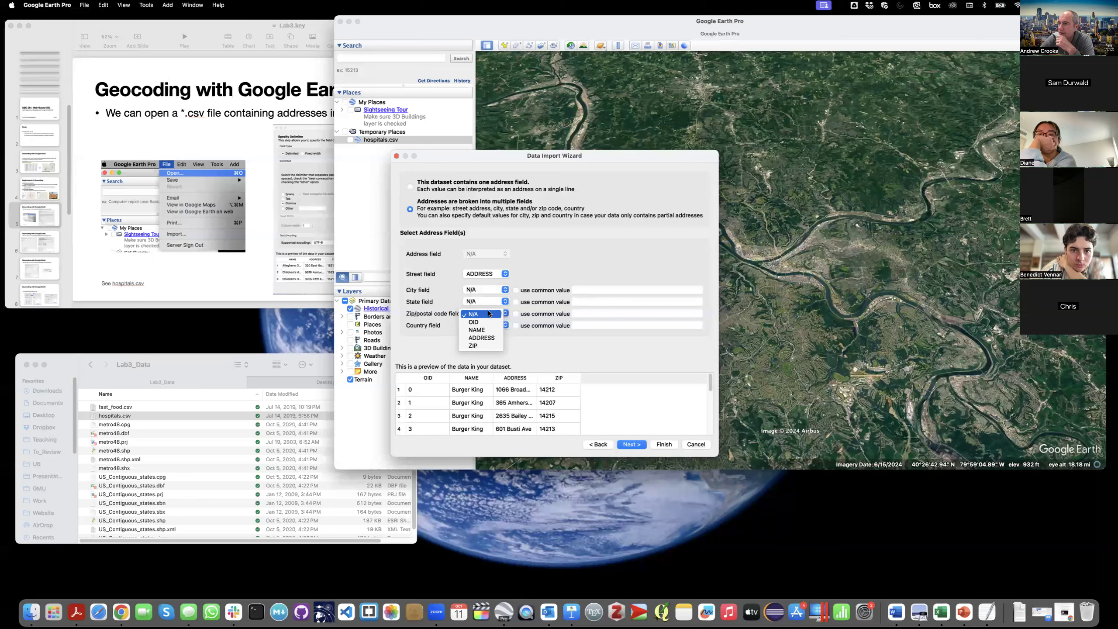
pyautogui.click(494, 338)
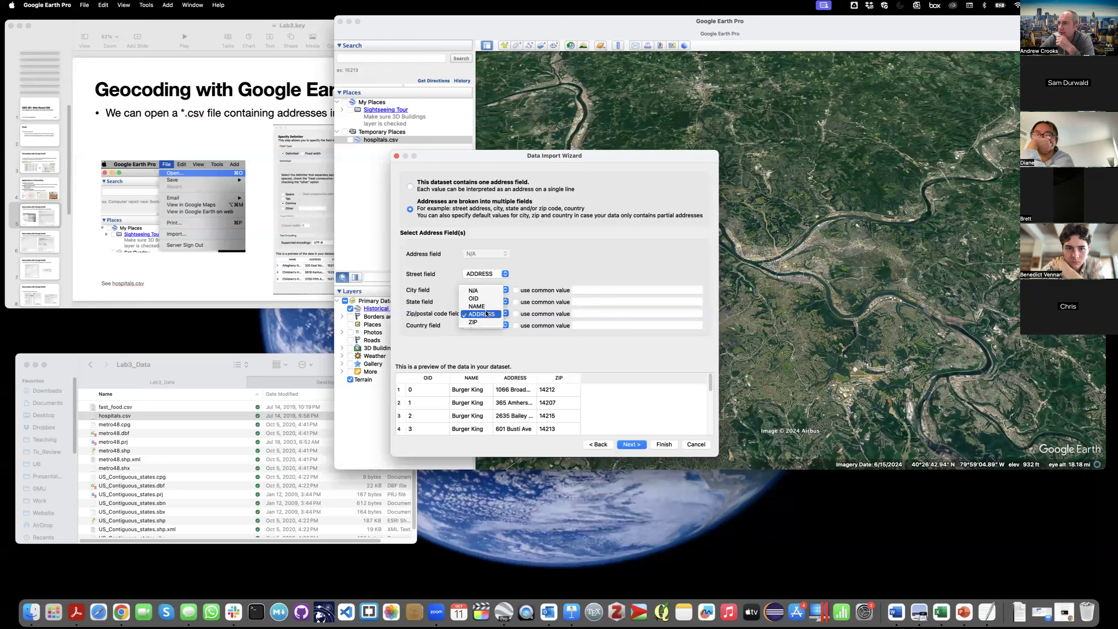
pyautogui.click(486, 321)
pyautogui.click(516, 325)
pyautogui.write('USA')
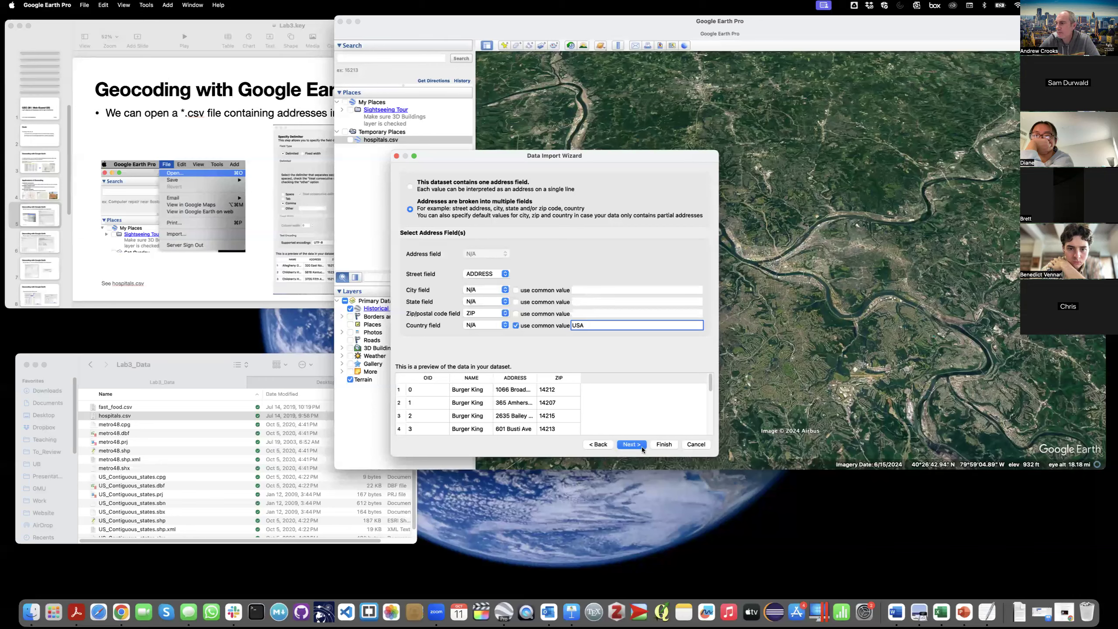
pyautogui.click(639, 445)
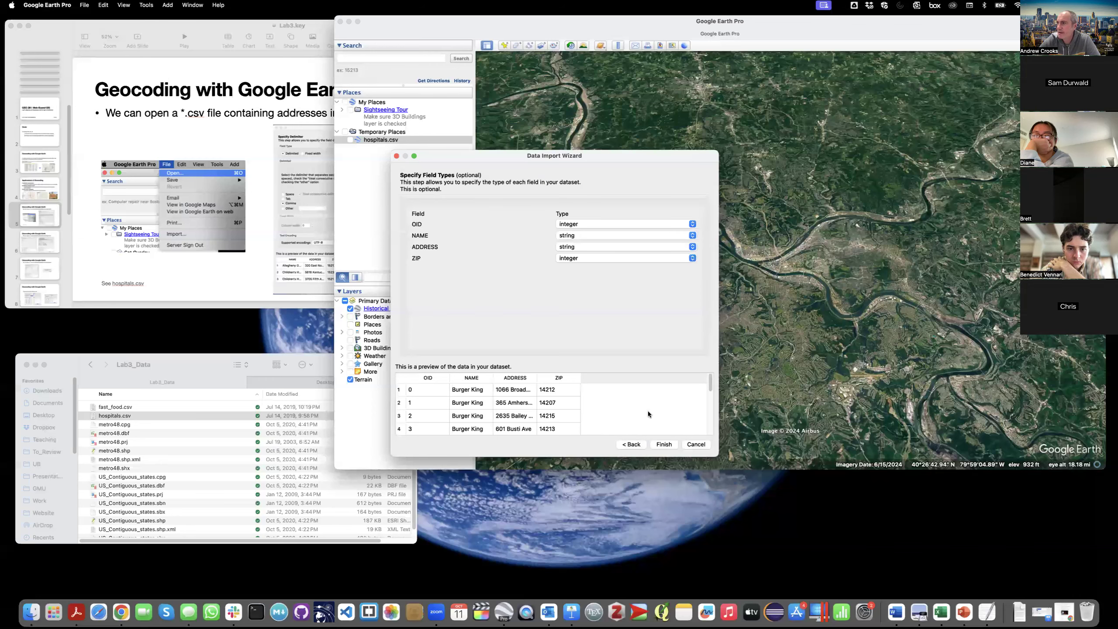
# Step: Finish importing the fast food data and create a new style template for its features
pyautogui.click(664, 445)
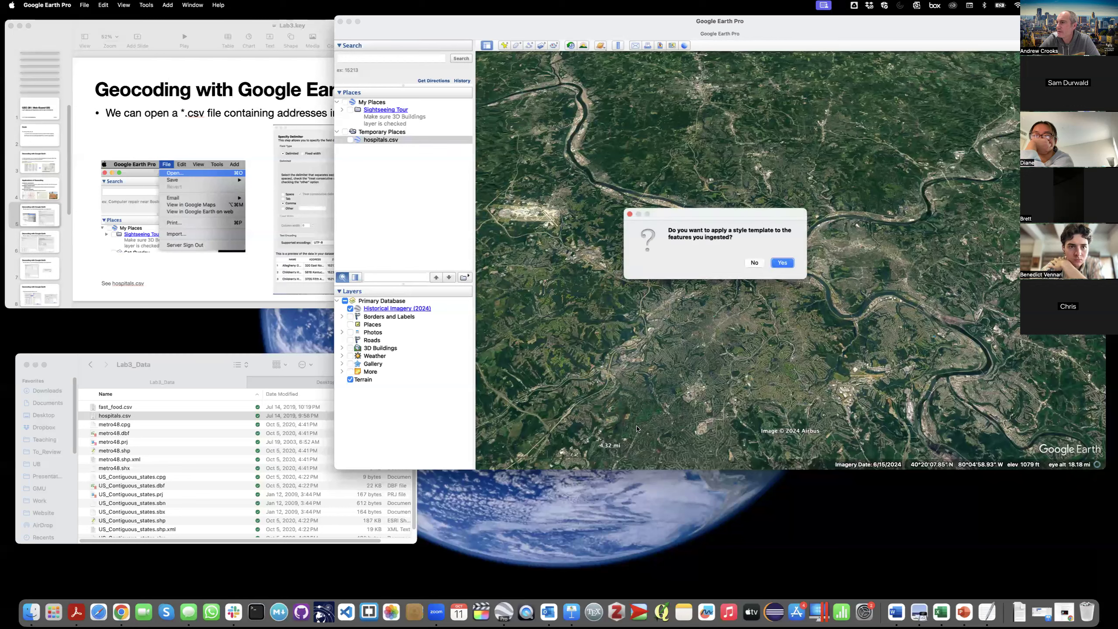
pyautogui.click(787, 263)
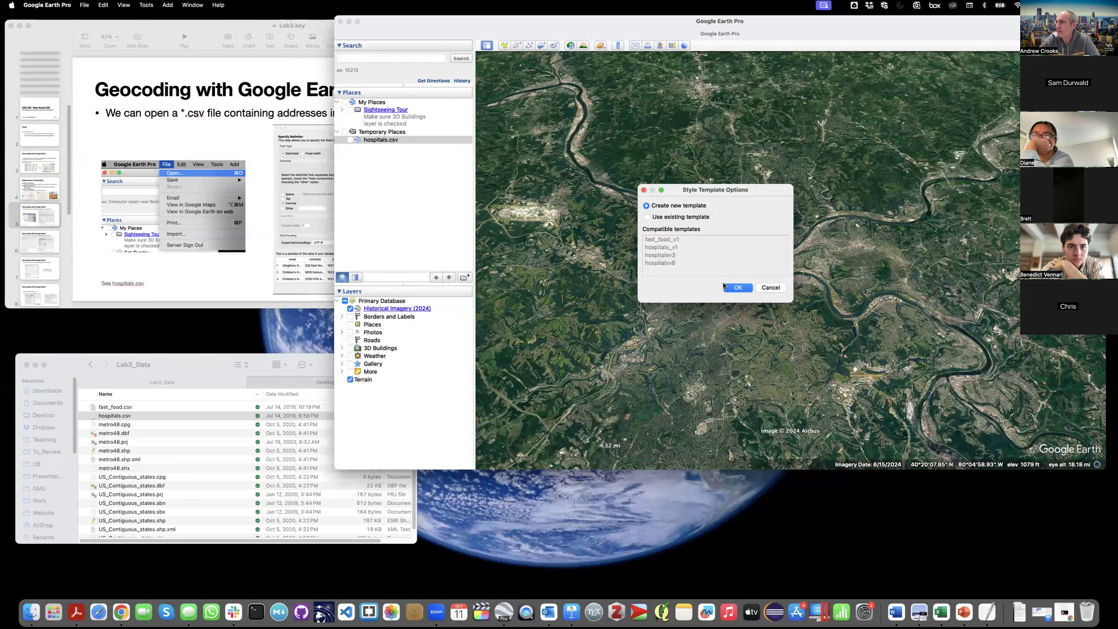
pyautogui.click(747, 288)
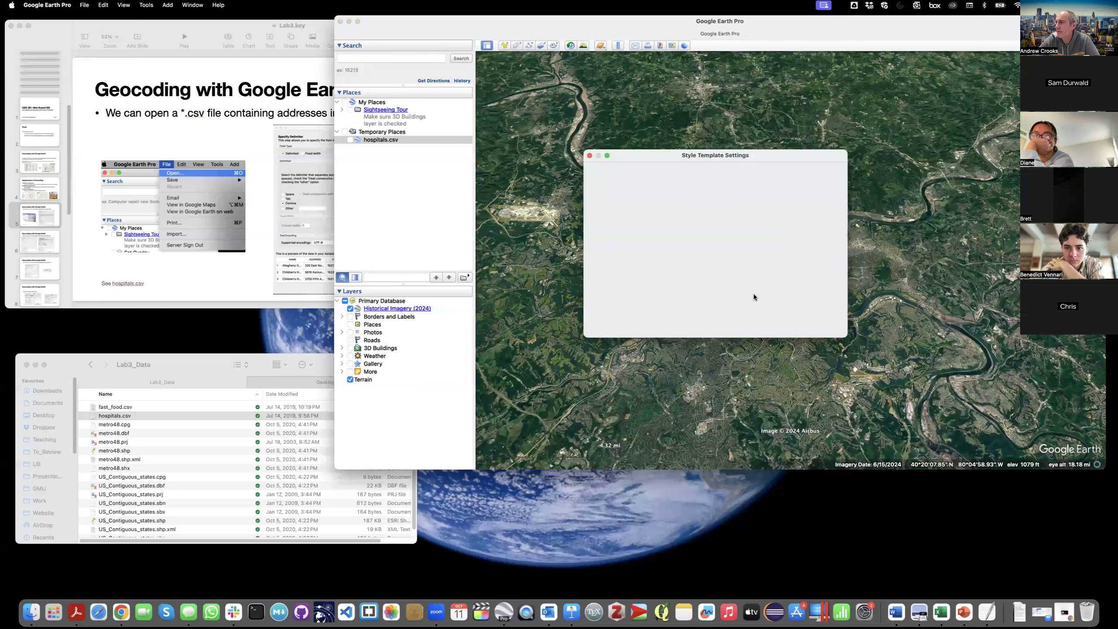
# Step: Choose one red marker icon to use for all fast food features
pyautogui.click(726, 168)
pyautogui.click(711, 192)
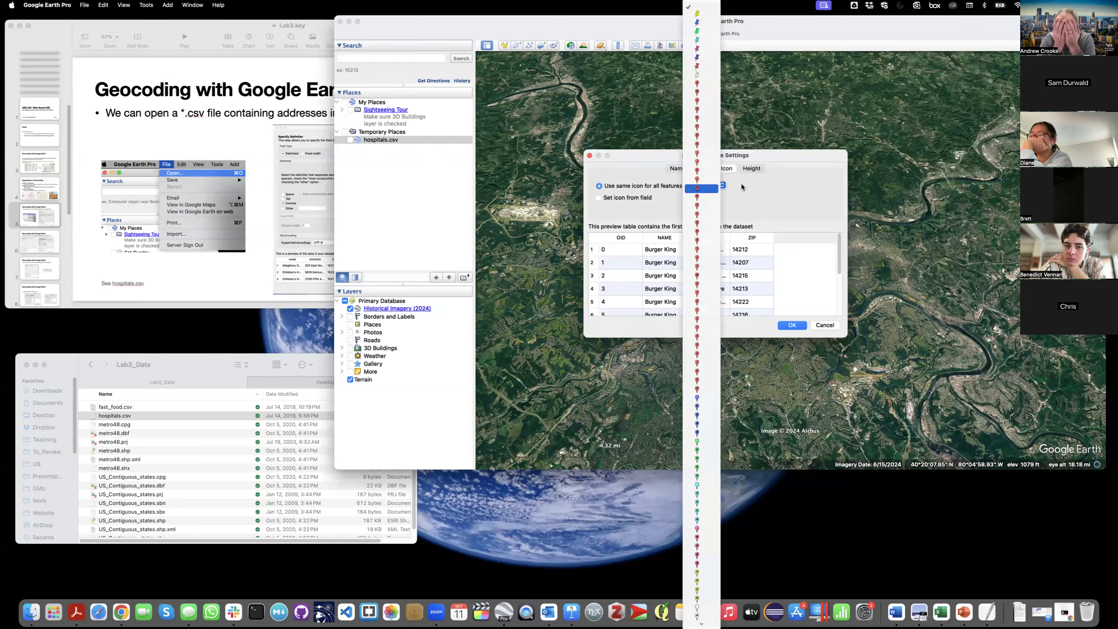
pyautogui.click(704, 189)
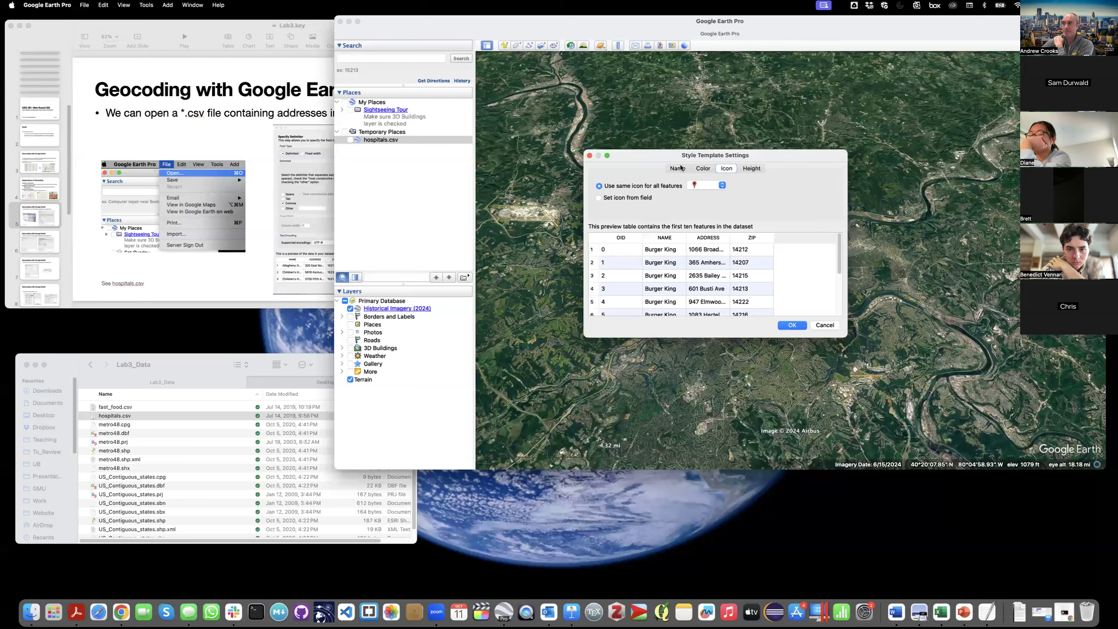
pyautogui.click(700, 184)
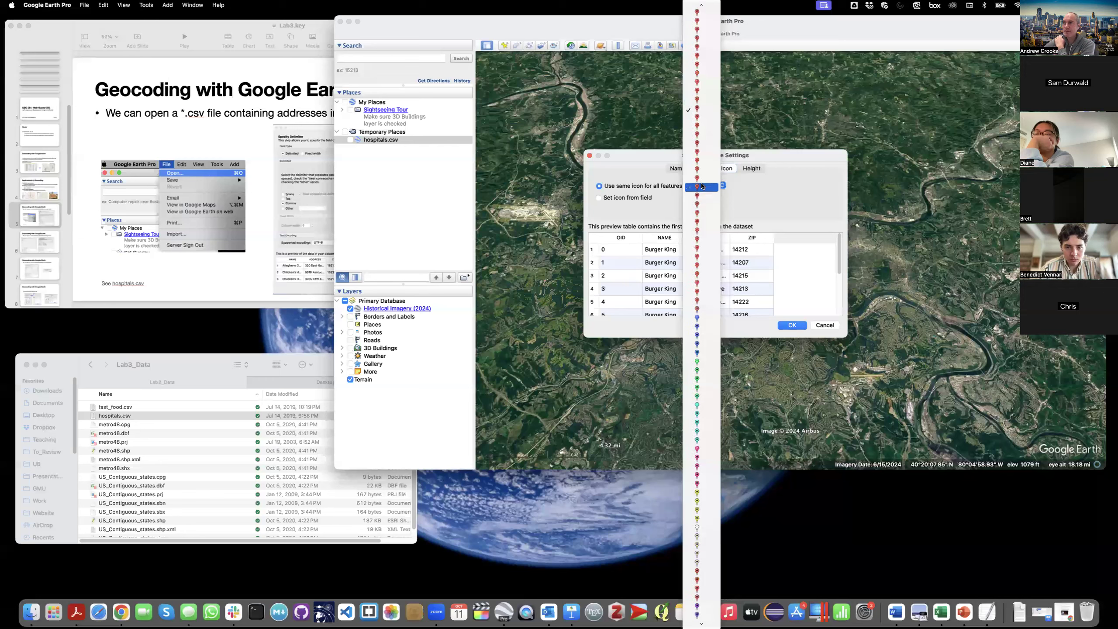
pyautogui.scroll(3, 709, 220)
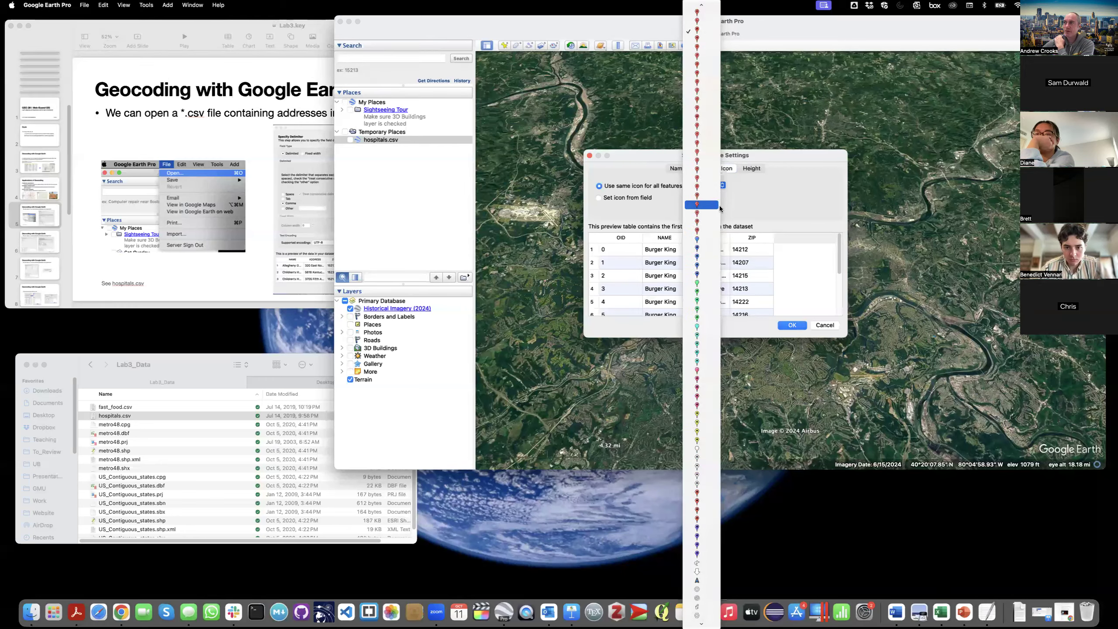
pyautogui.click(708, 127)
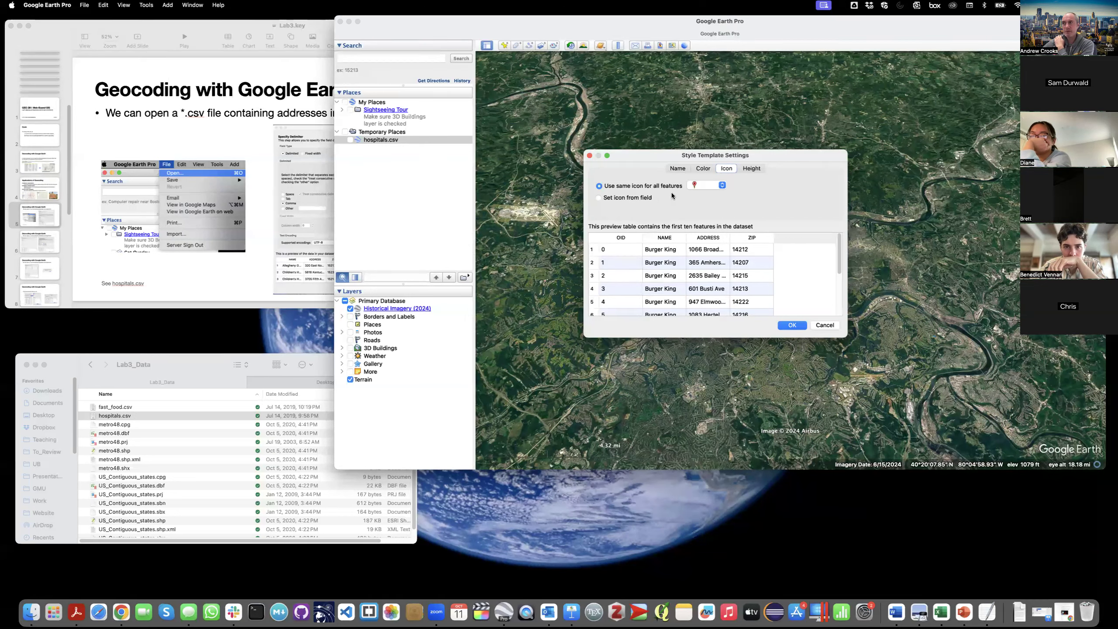
# Step: Set the style template's name field to NAME
pyautogui.click(703, 168)
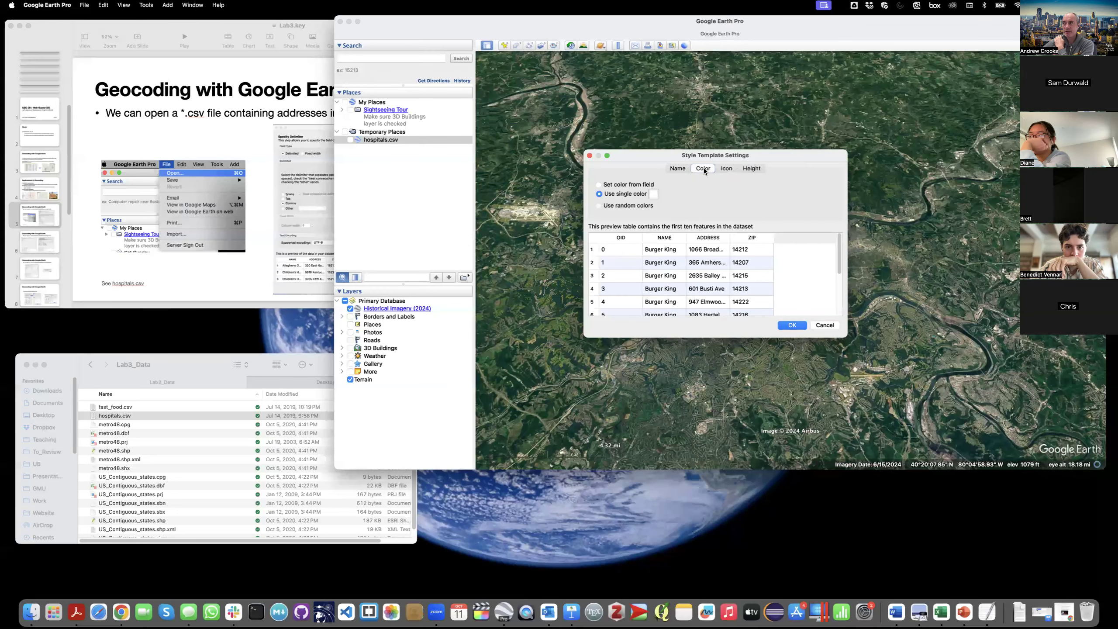
pyautogui.click(678, 169)
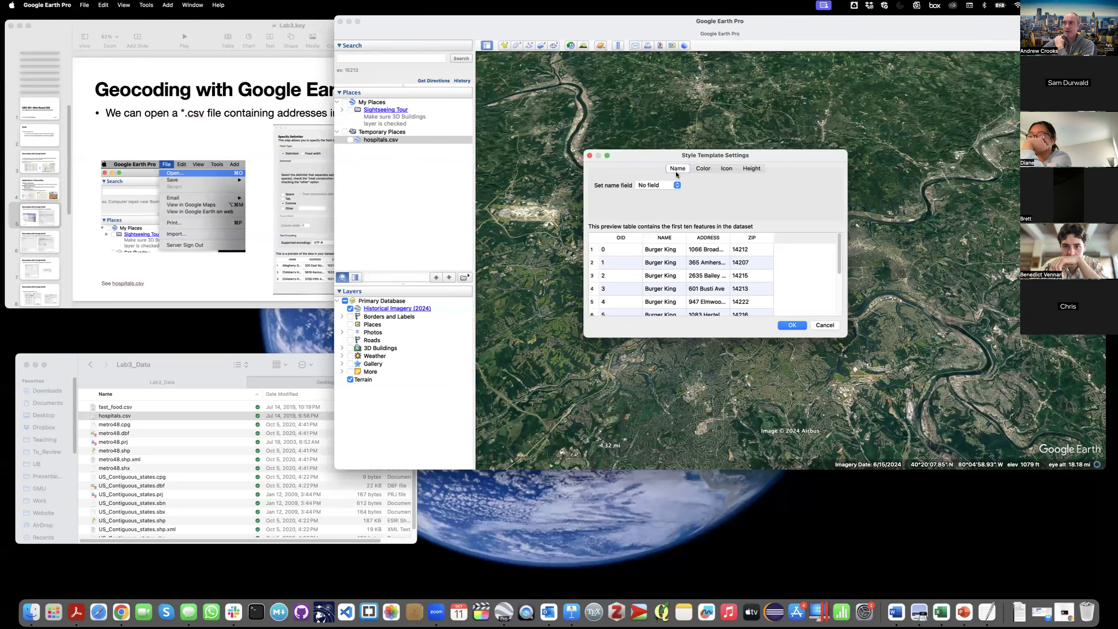
pyautogui.click(662, 186)
pyautogui.click(659, 195)
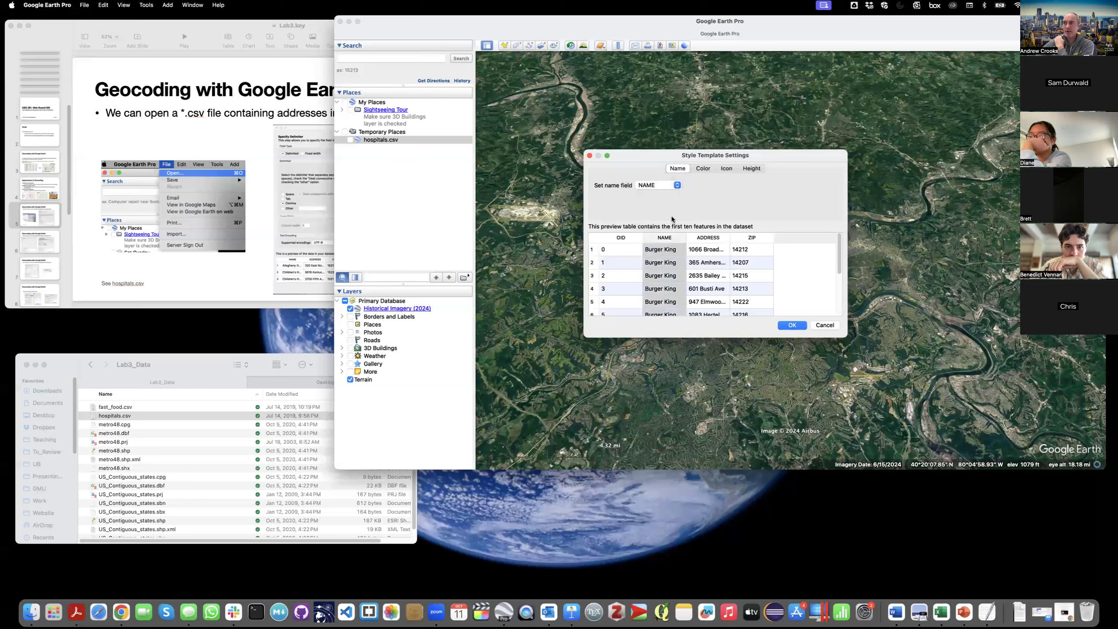
# Step: Try setting the feature icons from the NAME field instead of using one shared icon
pyautogui.click(725, 168)
pyautogui.click(705, 186)
pyautogui.click(704, 184)
pyautogui.click(635, 198)
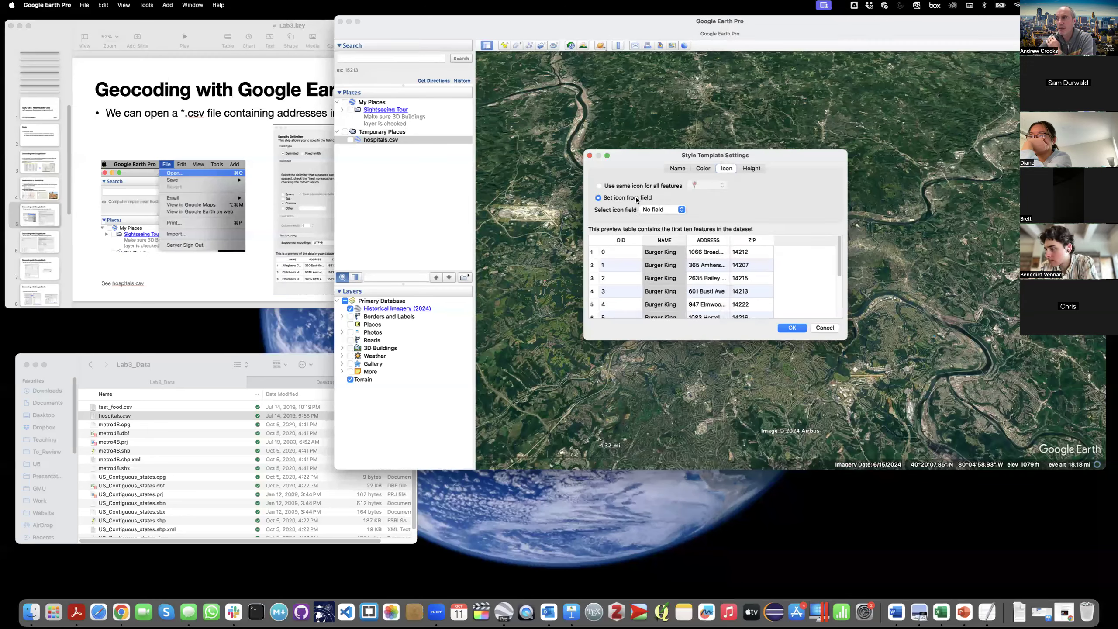
pyautogui.click(676, 252)
pyautogui.scroll(-3, 676, 269)
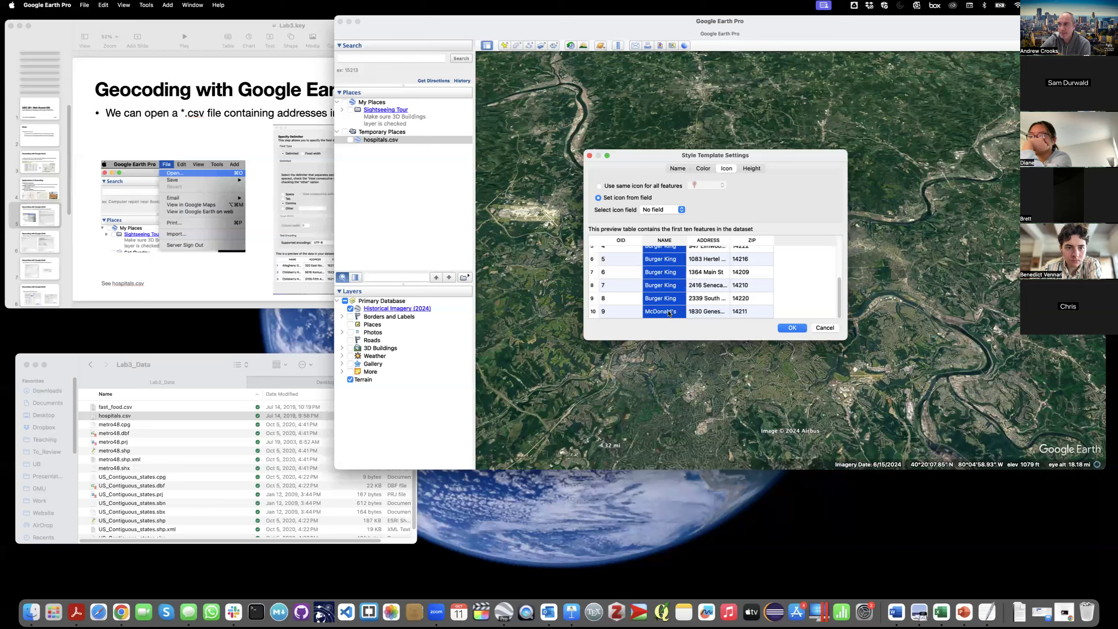
pyautogui.click(662, 211)
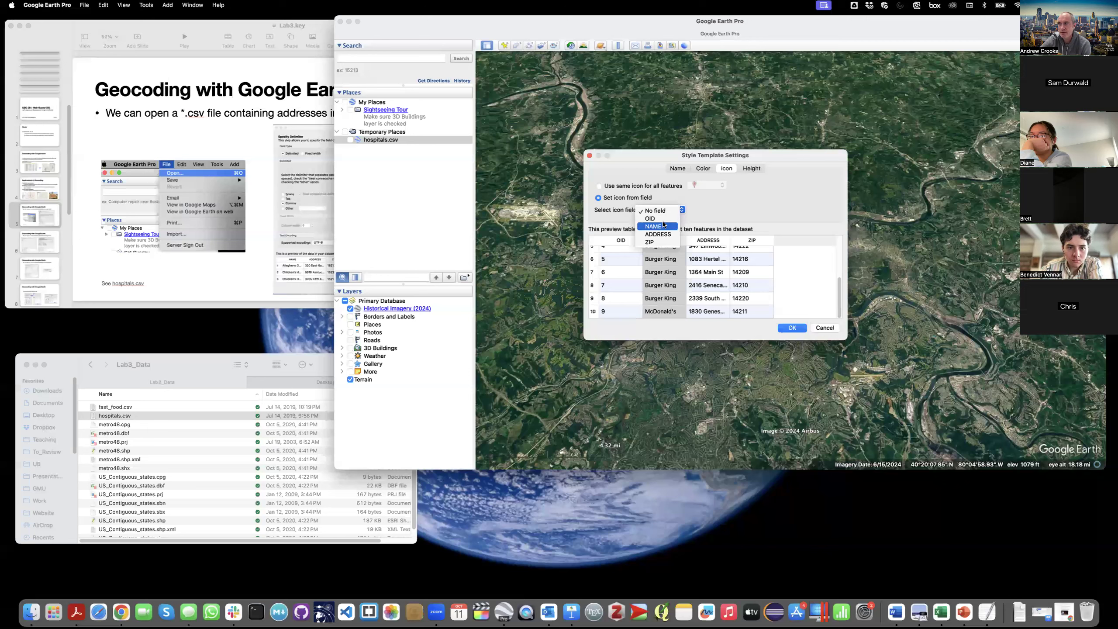
pyautogui.click(664, 227)
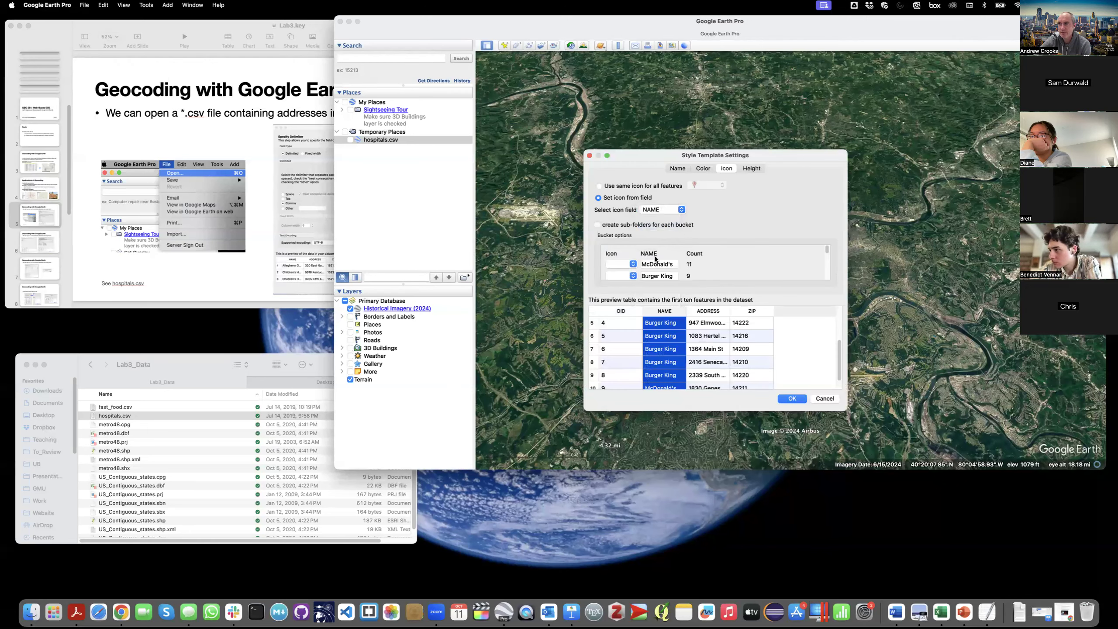
# Step: Try assigning a pink marker to the McDonald's bucket and a green marker to the Burger King bucket
pyautogui.click(633, 276)
pyautogui.scroll(-5, 628, 272)
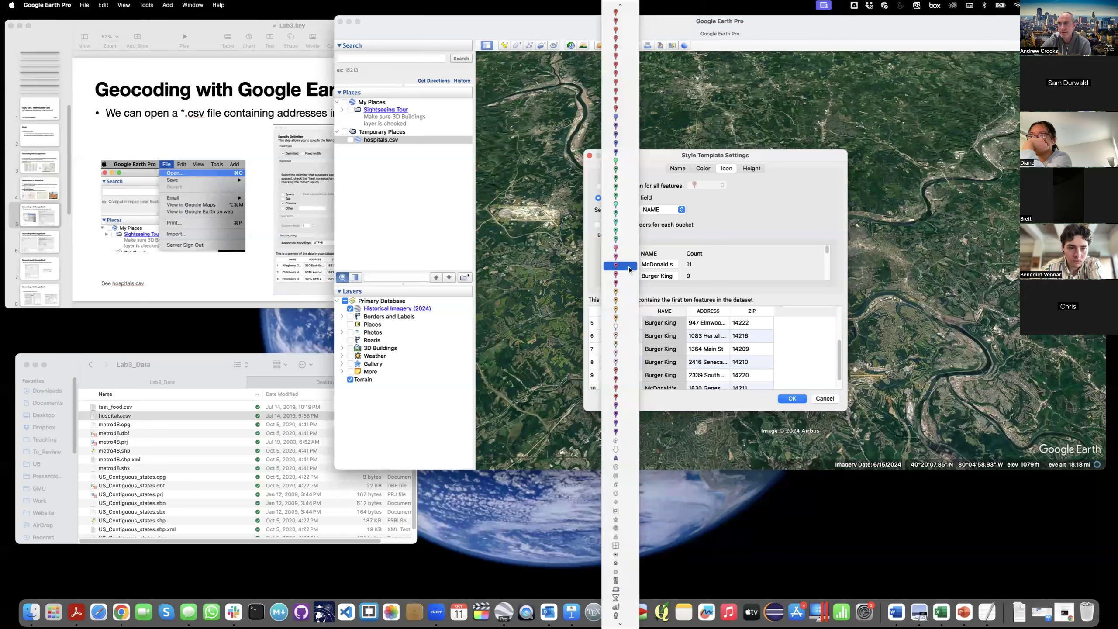
pyautogui.scroll(5, 628, 265)
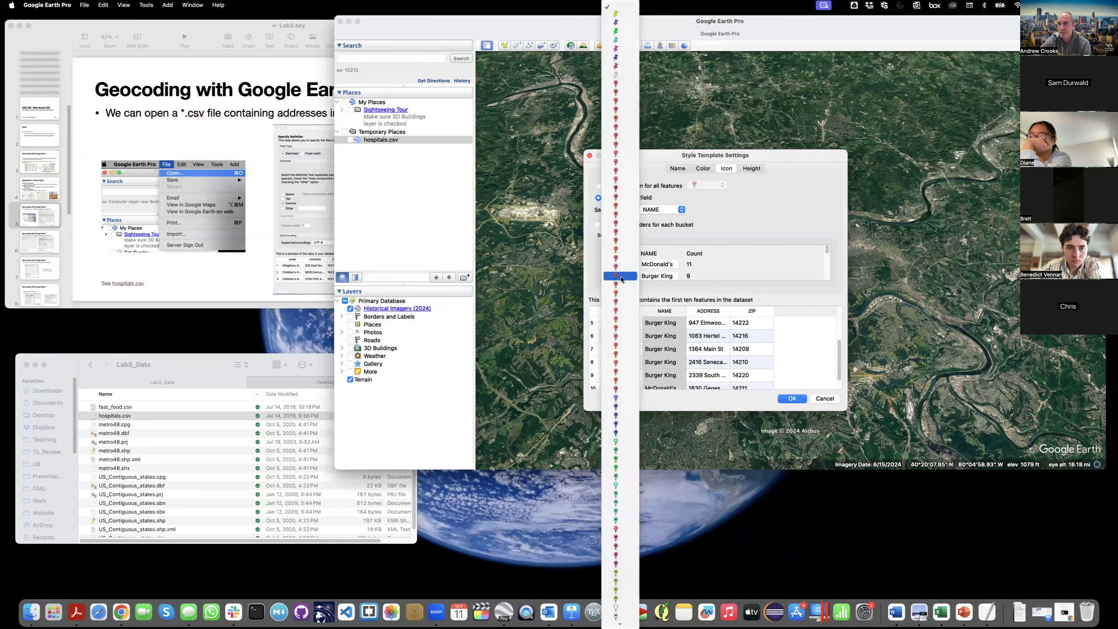
pyautogui.click(619, 444)
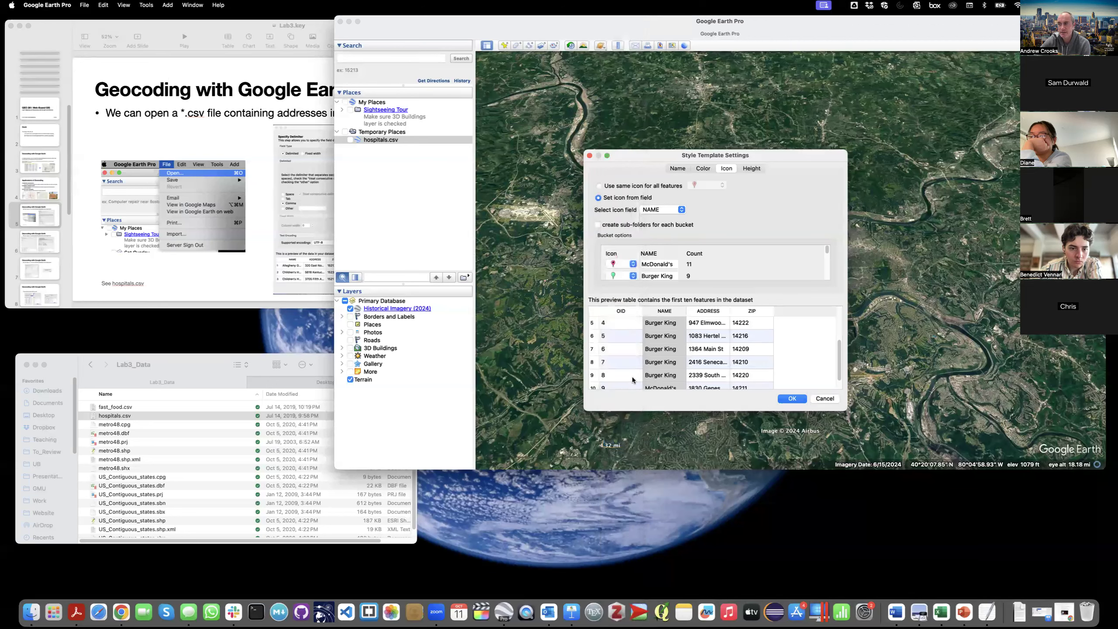
# Step: Save the style template with the same icon for all features as "fast_food v2", and display the fast_food.csv points
pyautogui.click(621, 186)
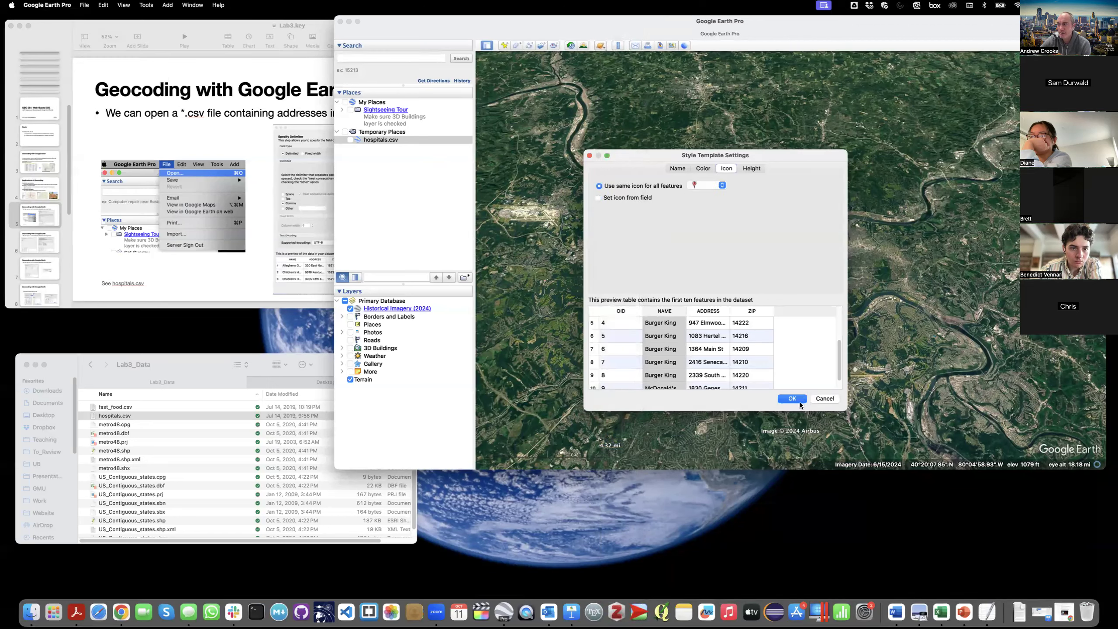
pyautogui.click(794, 397)
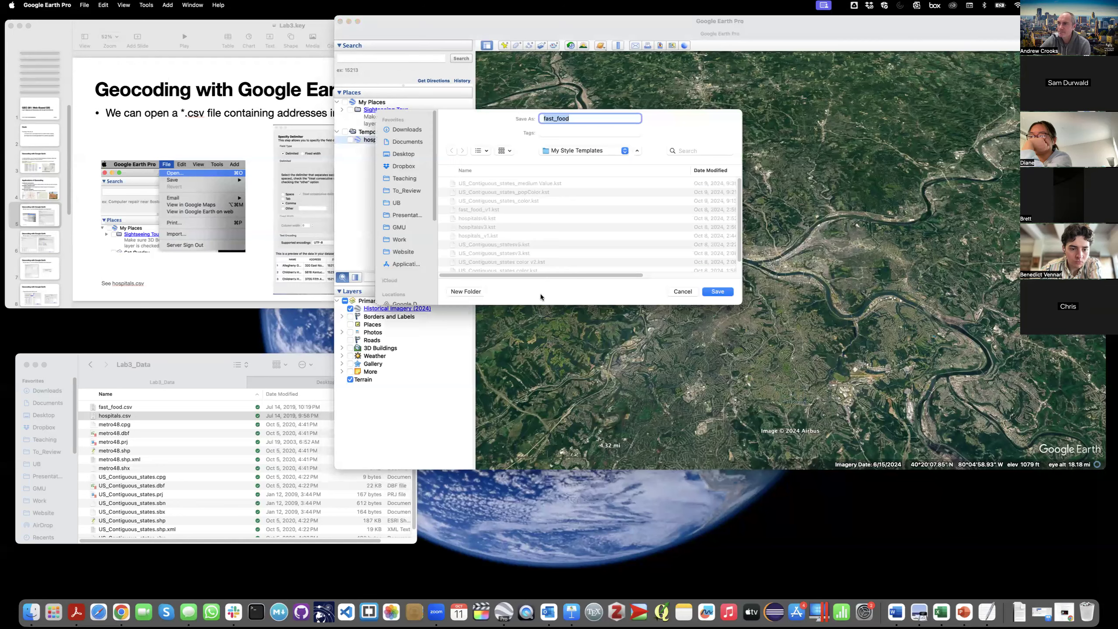
pyautogui.click(585, 119)
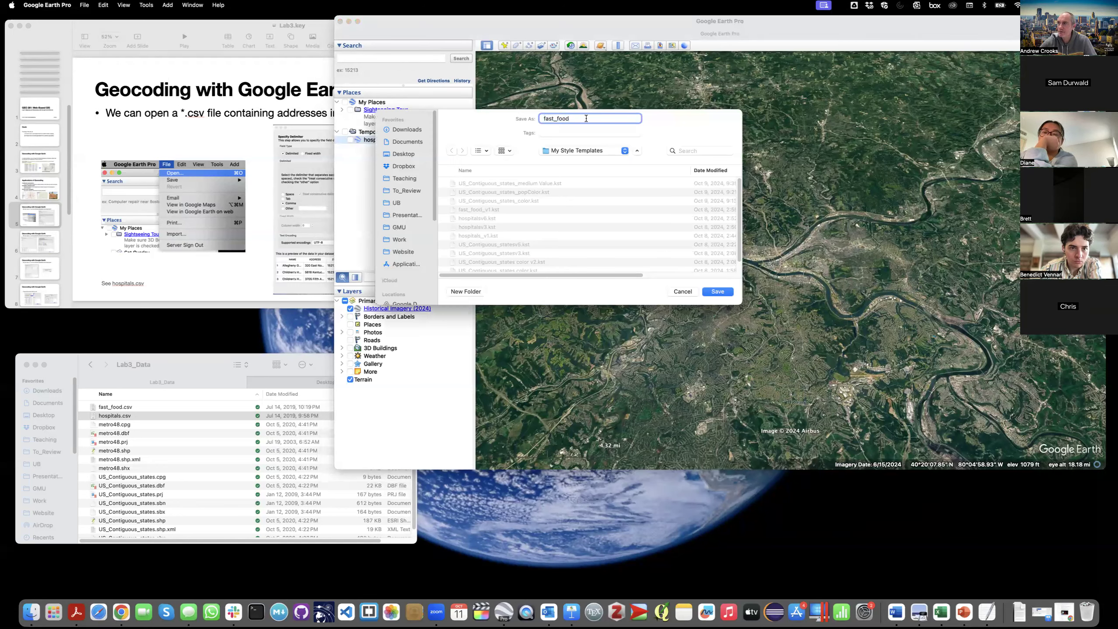
pyautogui.write('v')
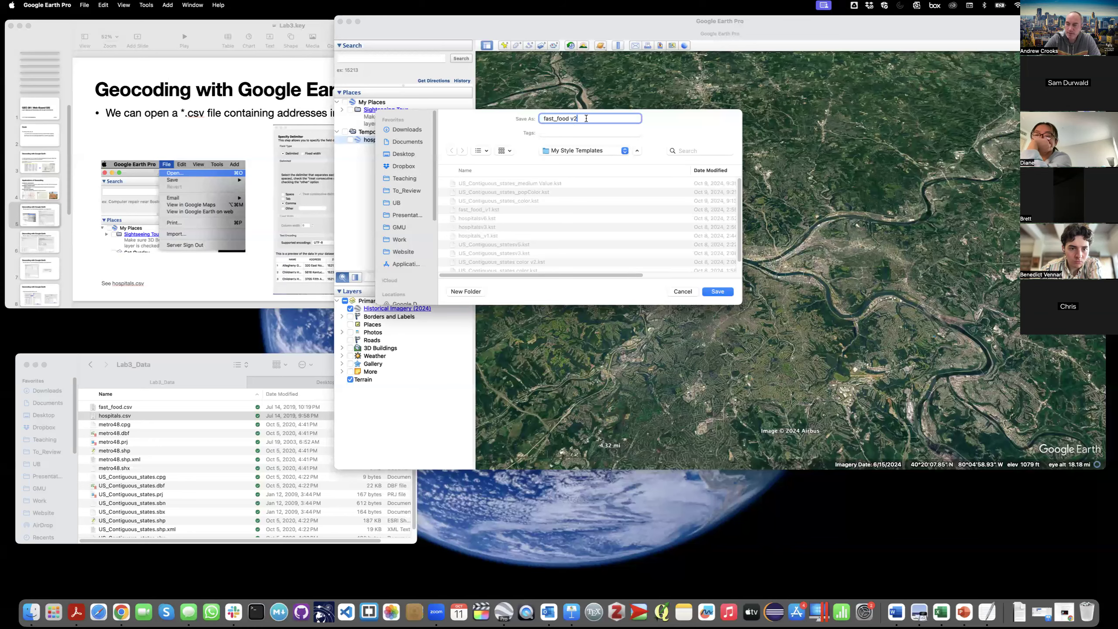
pyautogui.write('2')
pyautogui.click(717, 291)
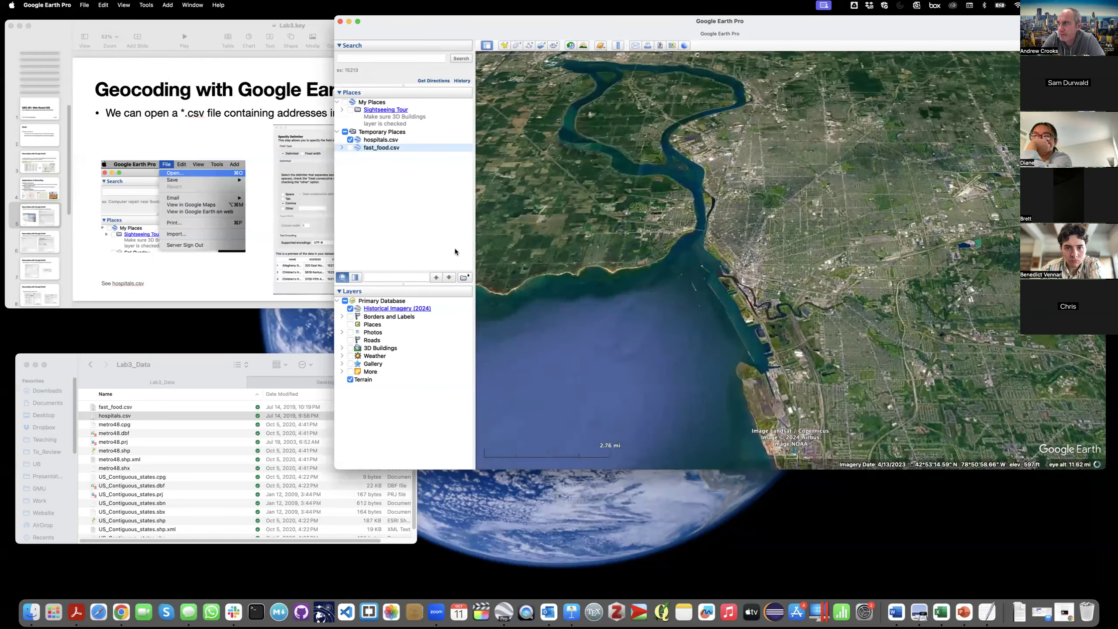
pyautogui.click(350, 147)
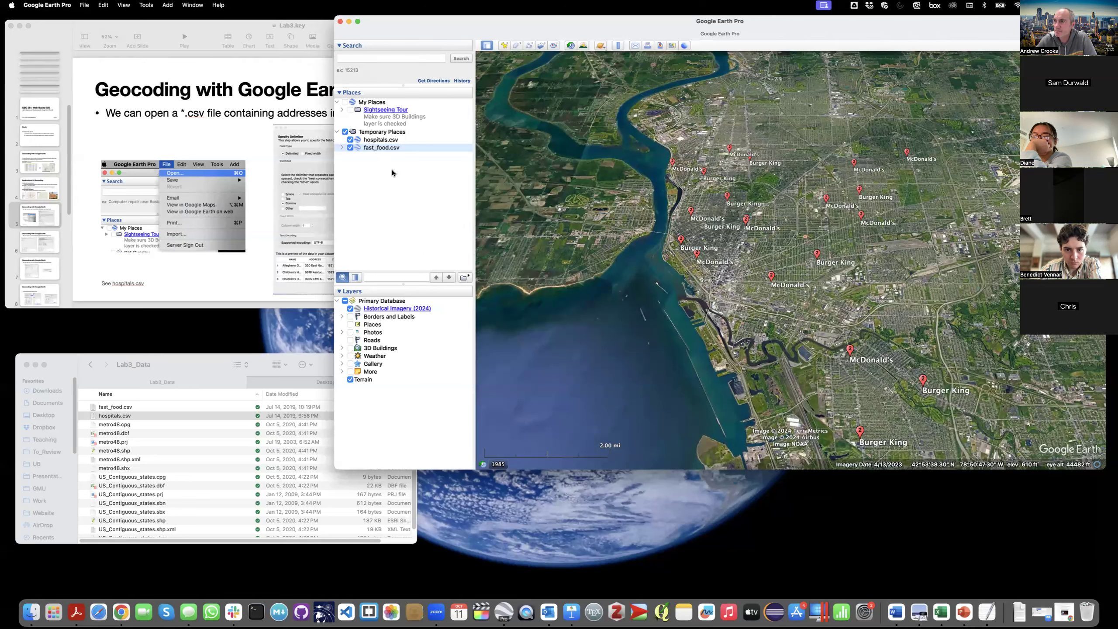
# Step: Delete the hospitals.csv folder from Temporary Places
pyautogui.click(376, 141)
pyautogui.rightClick(377, 141)
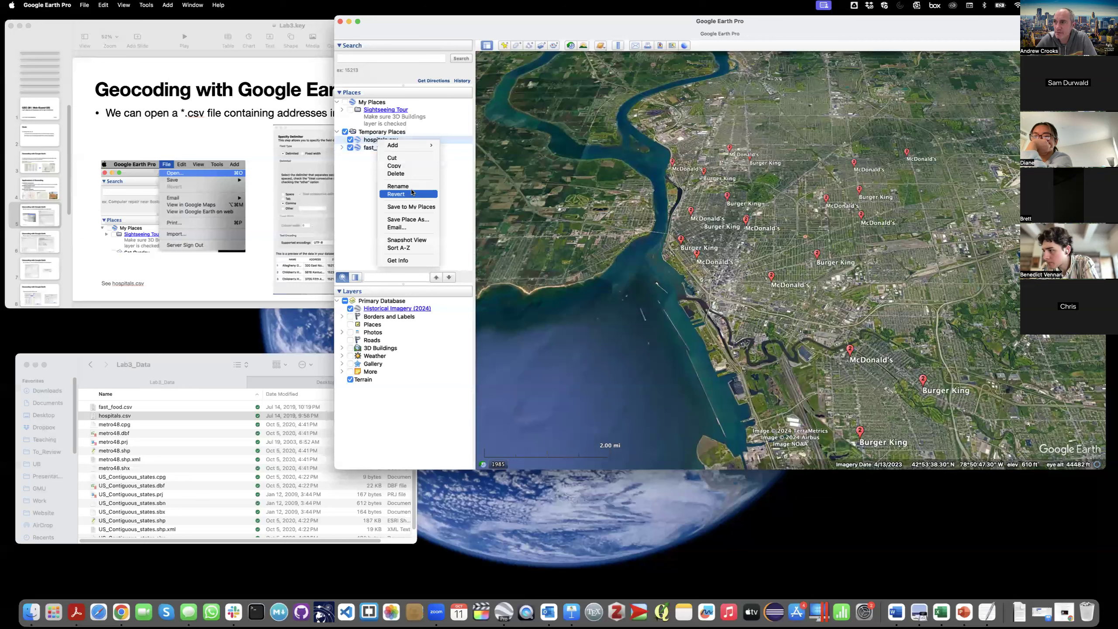
pyautogui.click(404, 174)
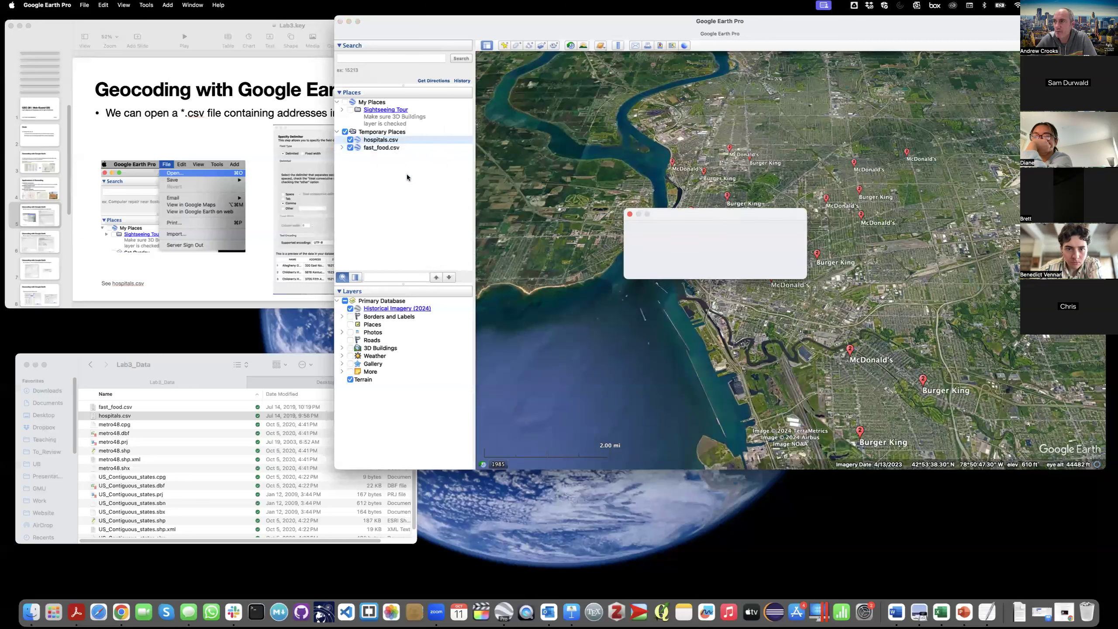
pyautogui.click(777, 263)
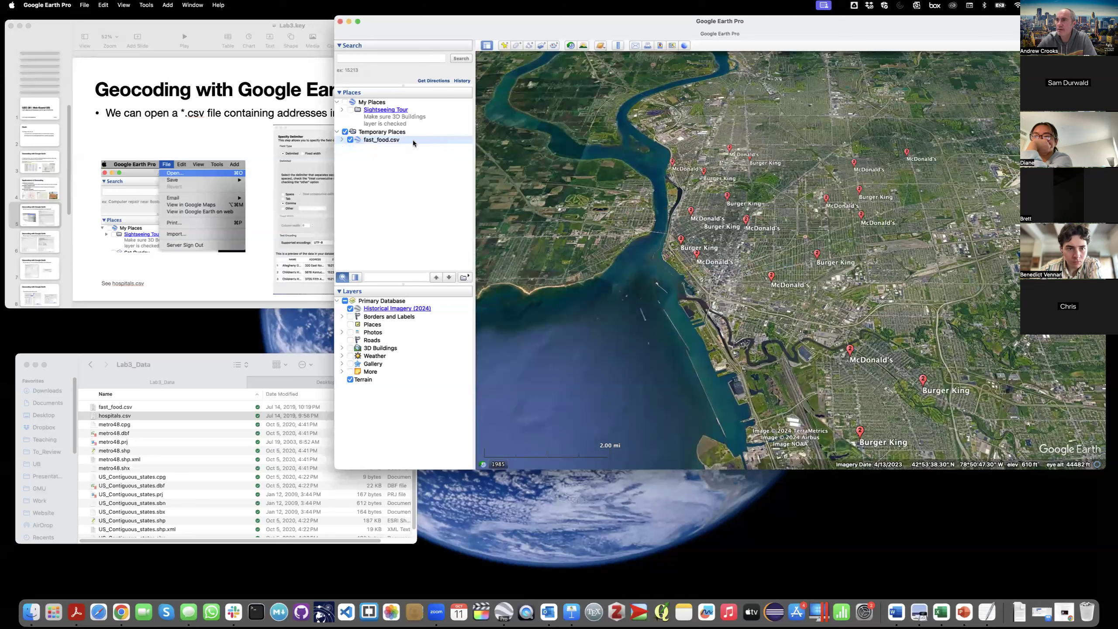
# Step: Open hospitals.csv from Lab3_Data as comma-delimited text and continue to the address field selection
pyautogui.click(86, 5)
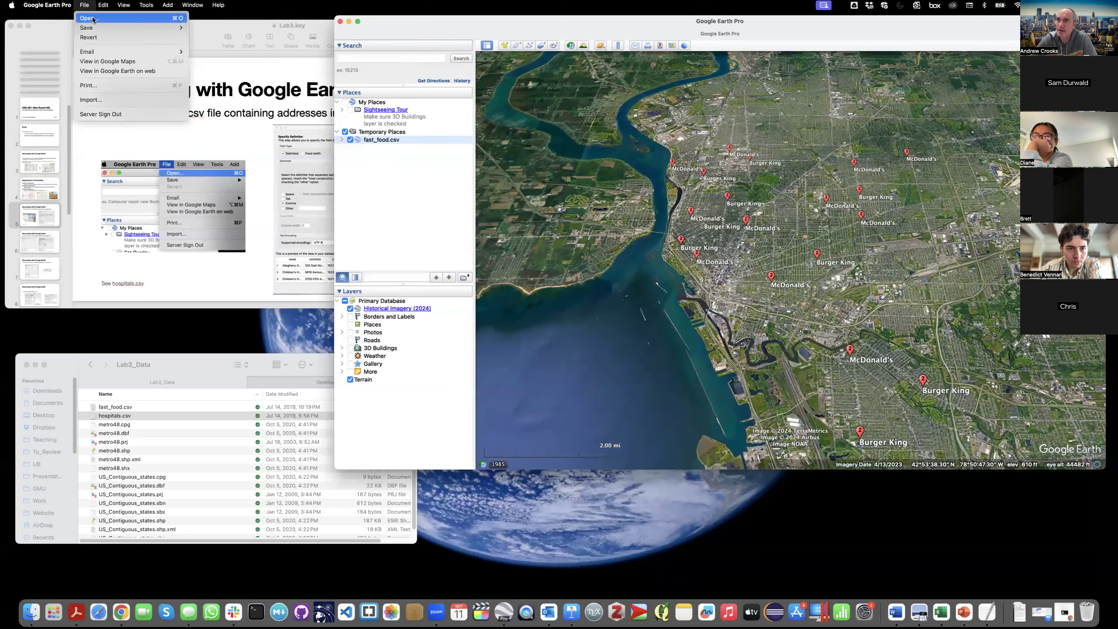
pyautogui.click(95, 19)
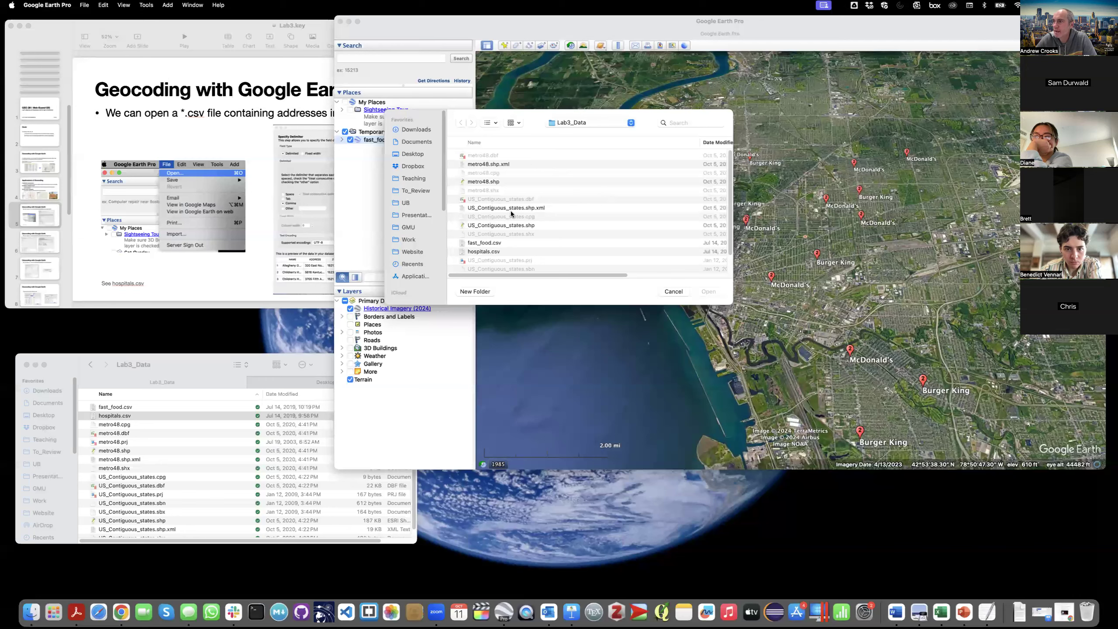
pyautogui.click(487, 252)
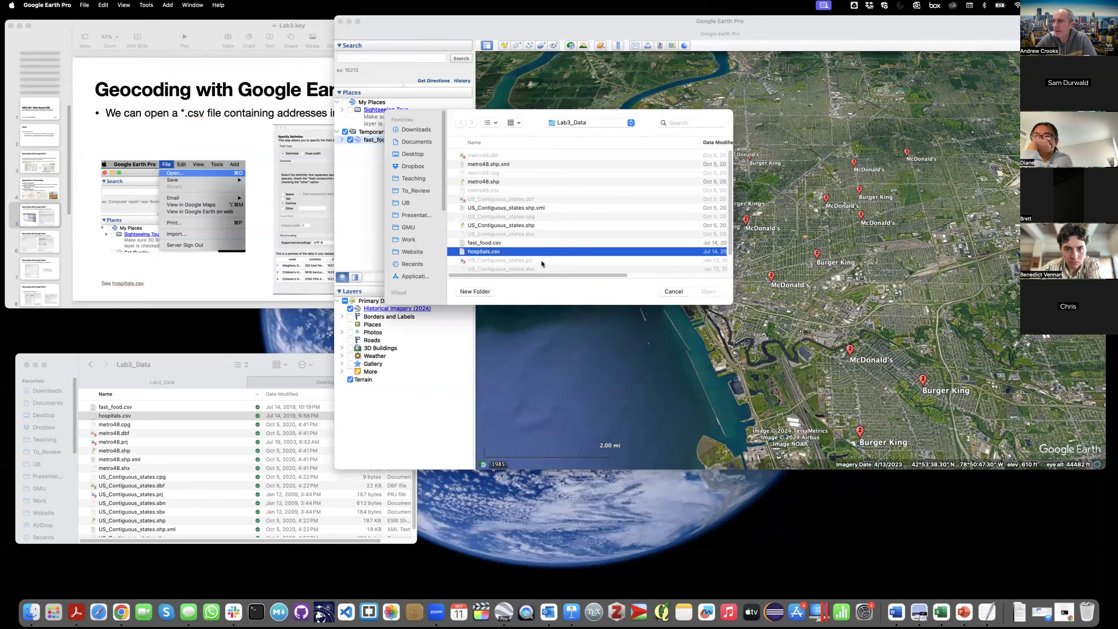
pyautogui.click(710, 292)
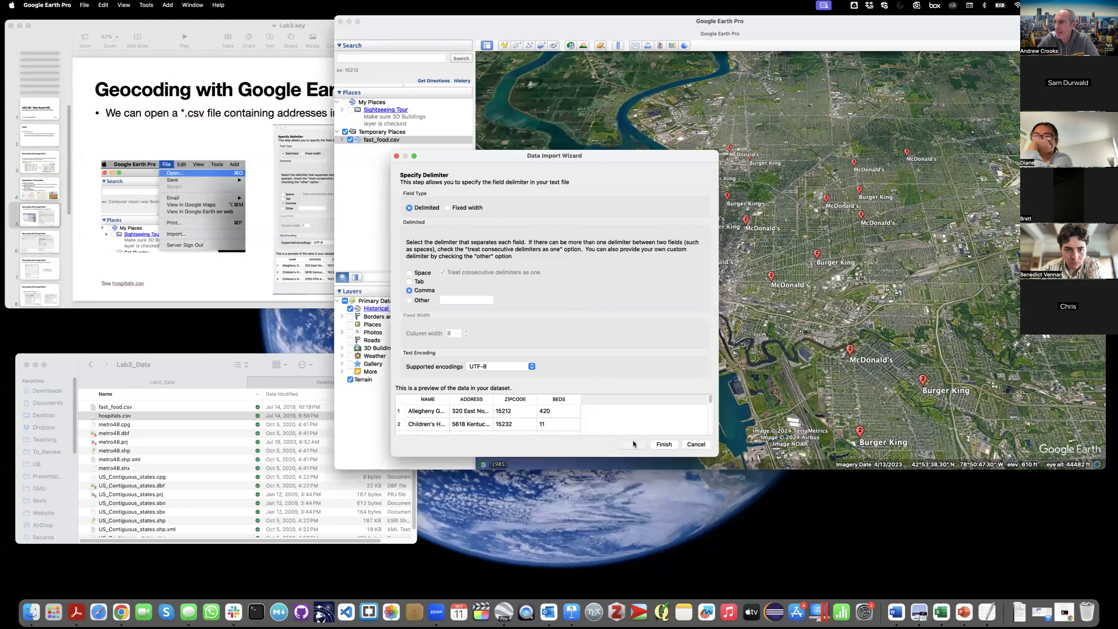
pyautogui.click(633, 443)
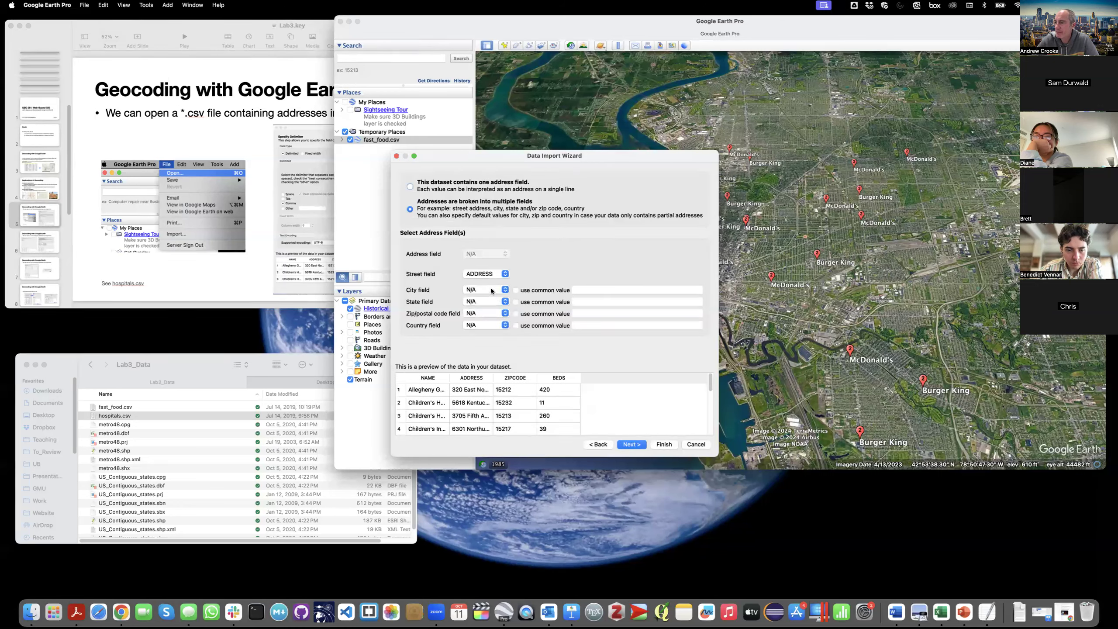
# Step: Match the zip/postal code field to ZIPCODE, set USA as the common country value, and finish the hospitals.csv import
pyautogui.click(487, 313)
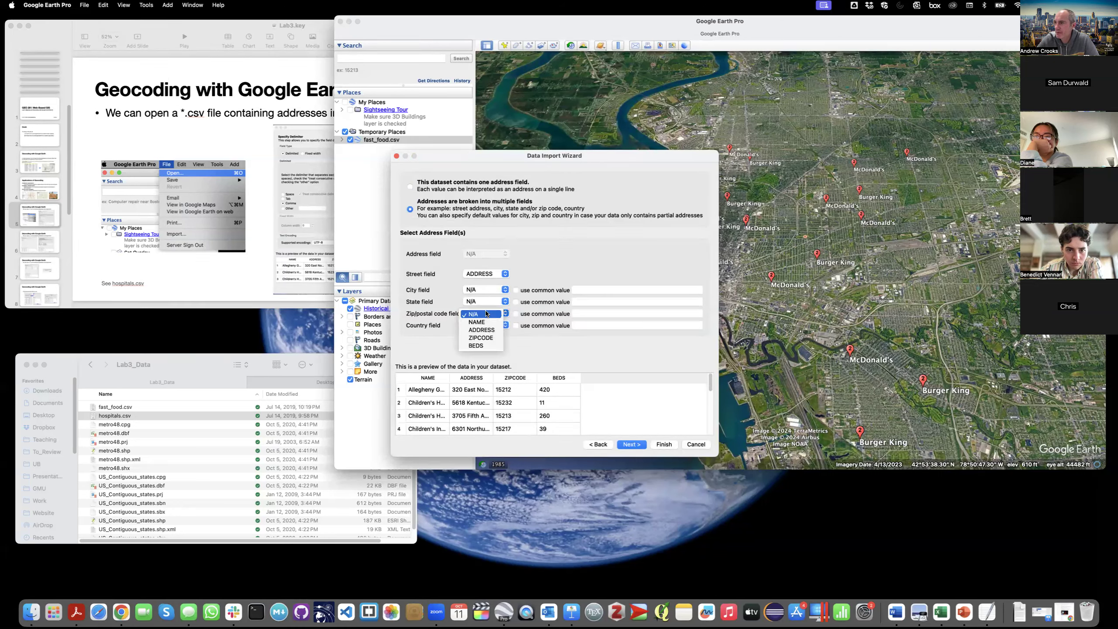
pyautogui.click(491, 337)
pyautogui.click(490, 326)
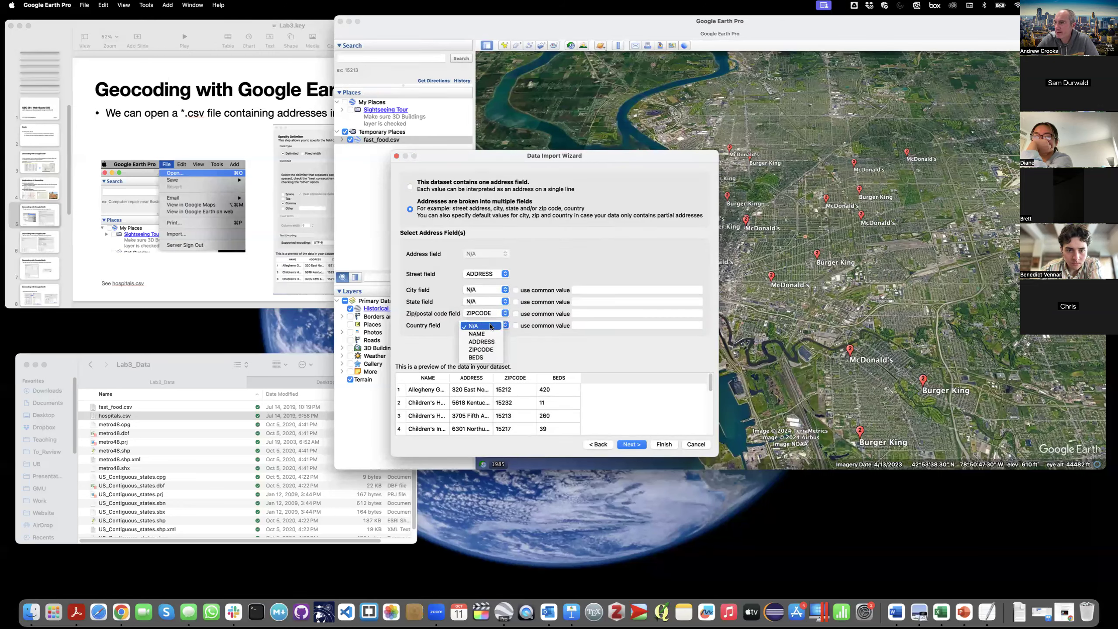
pyautogui.click(490, 326)
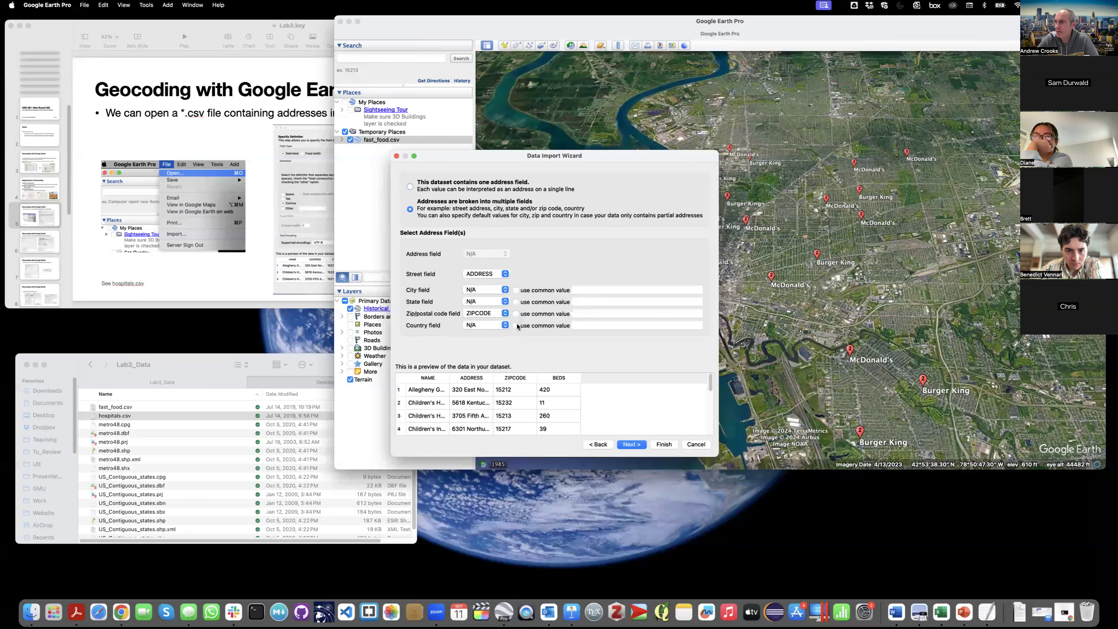
pyautogui.click(590, 326)
pyautogui.write('USA')
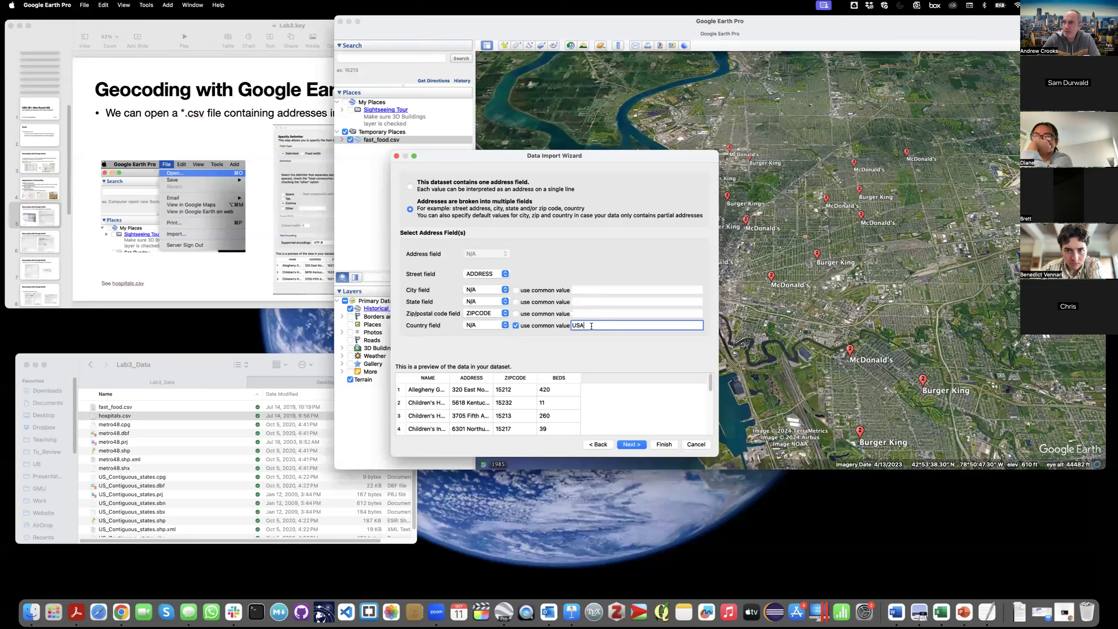
pyautogui.click(631, 444)
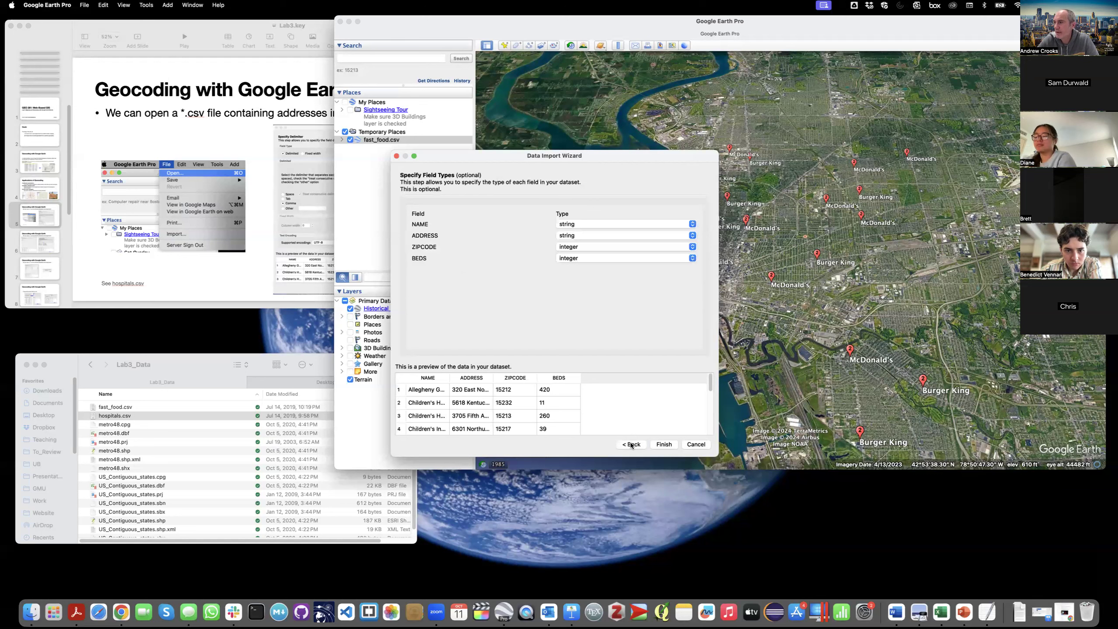
pyautogui.click(663, 444)
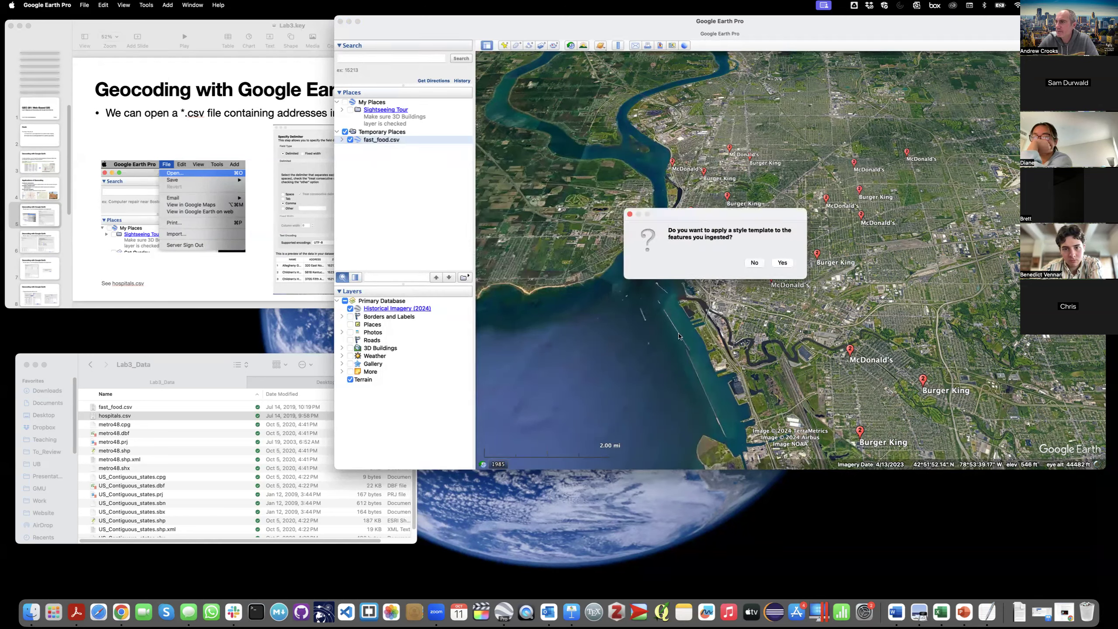
# Step: Create a new style template for the imported hospitals, using the same red marker icon for all features
pyautogui.click(782, 263)
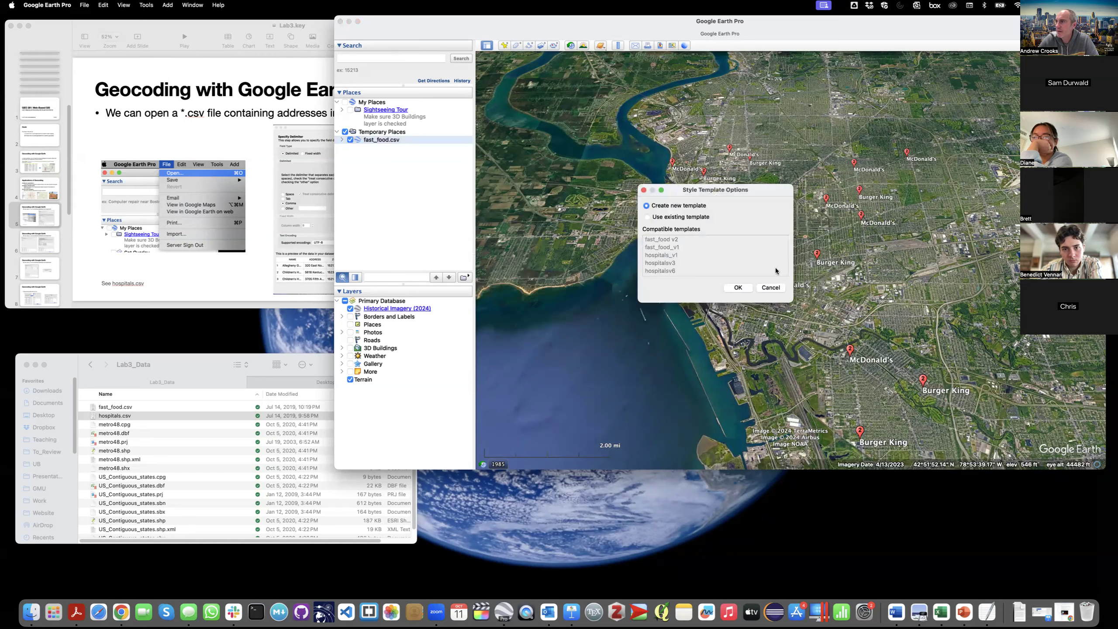
pyautogui.click(737, 287)
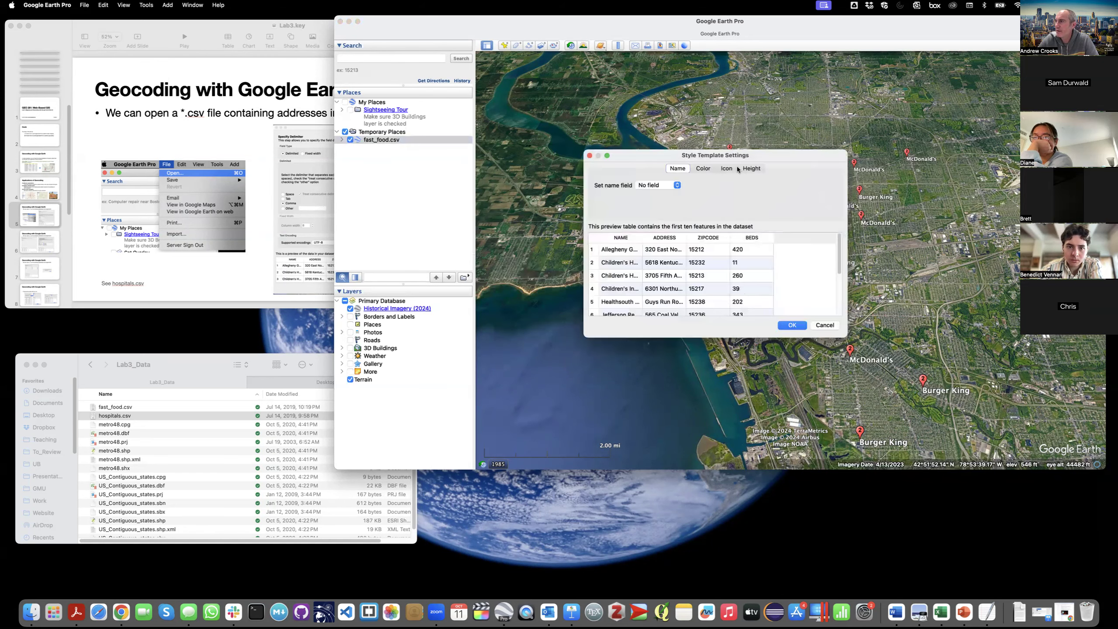
pyautogui.click(727, 168)
pyautogui.click(715, 185)
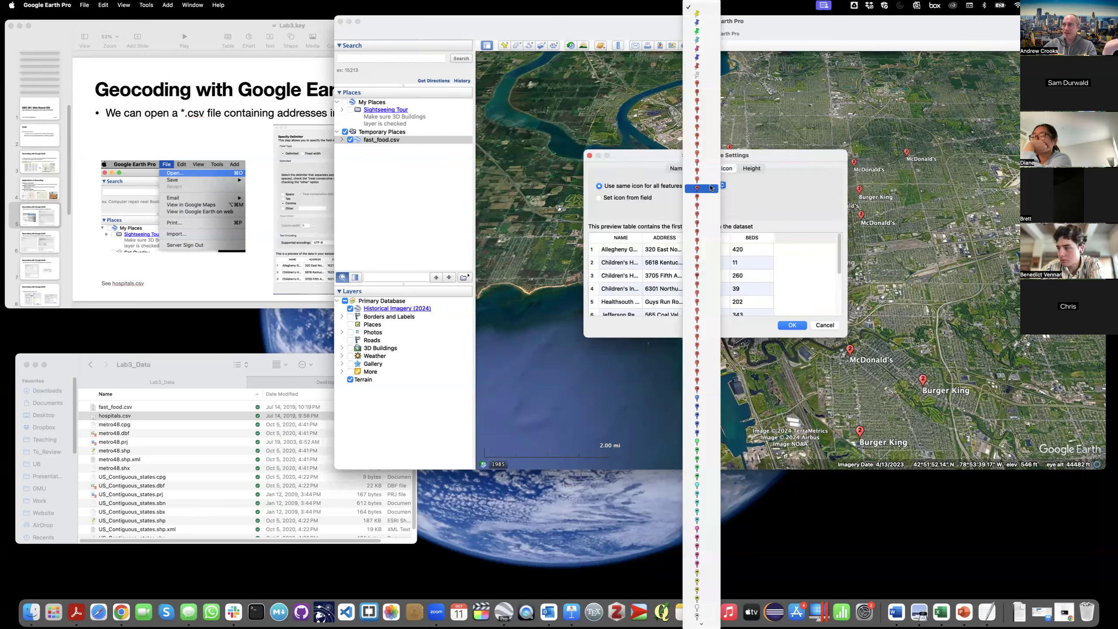
pyautogui.scroll(-3, 700, 228)
pyautogui.click(700, 228)
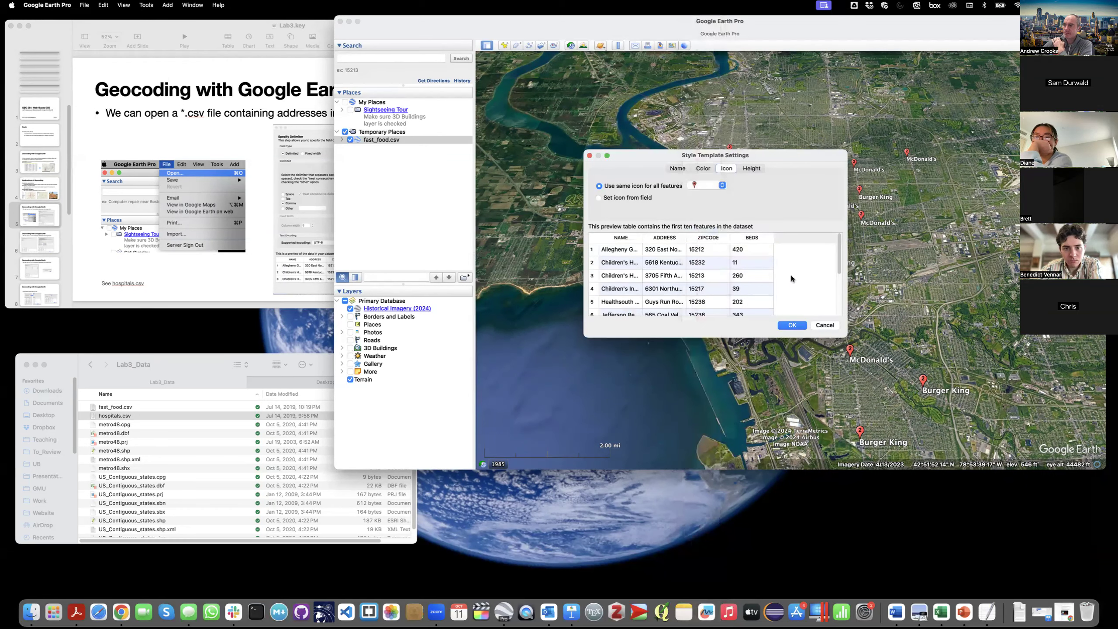
# Step: Set the template's name field to ADDRESS and accept the style settings
pyautogui.click(681, 169)
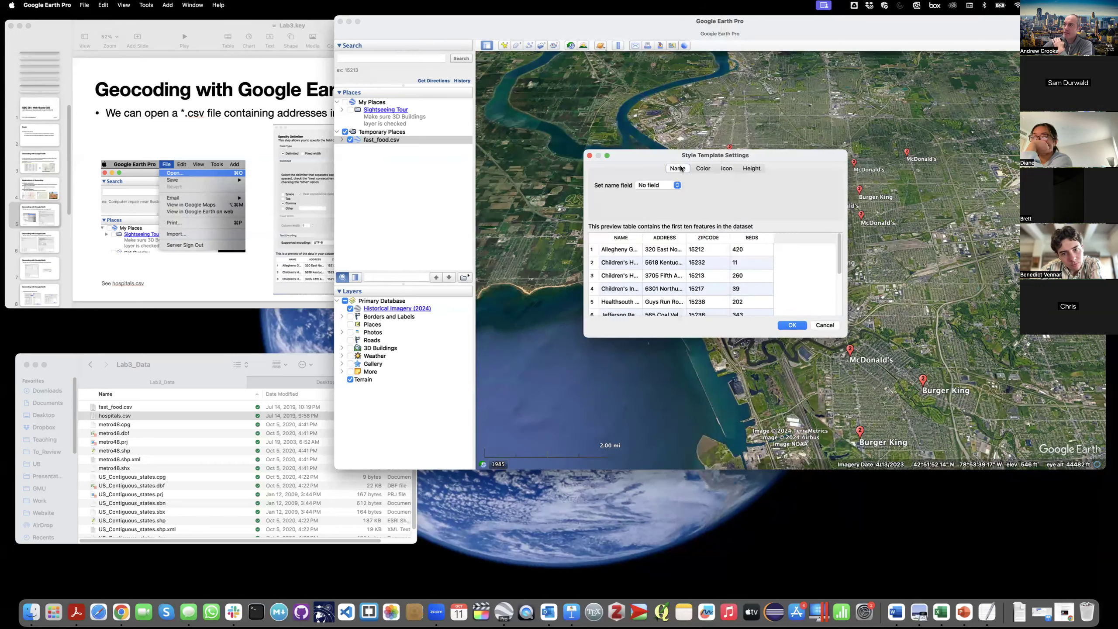
pyautogui.click(640, 186)
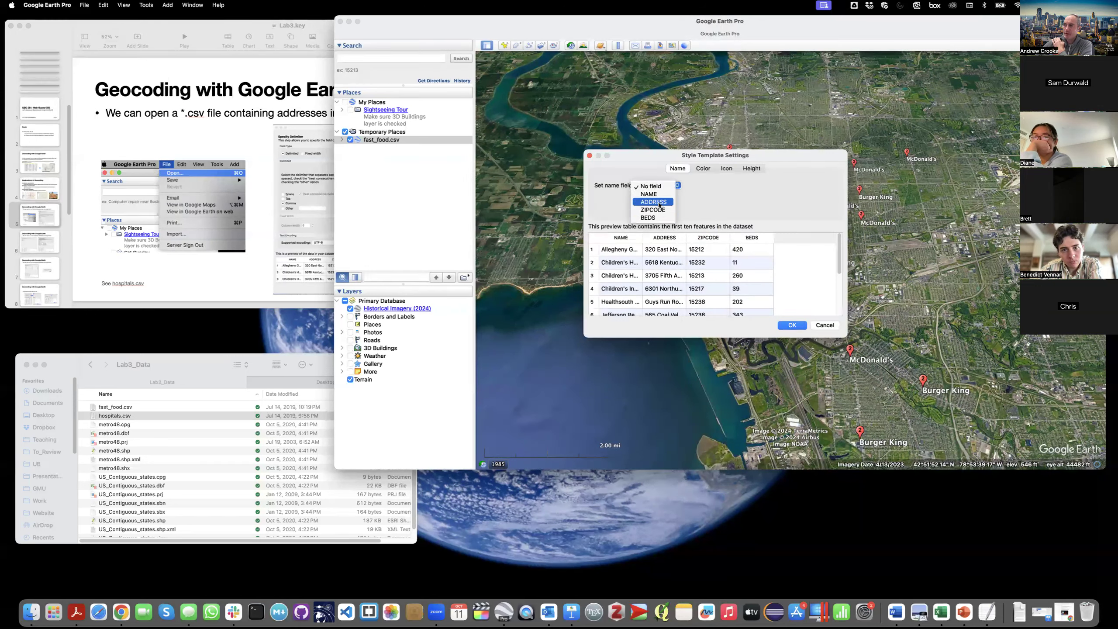
pyautogui.click(659, 203)
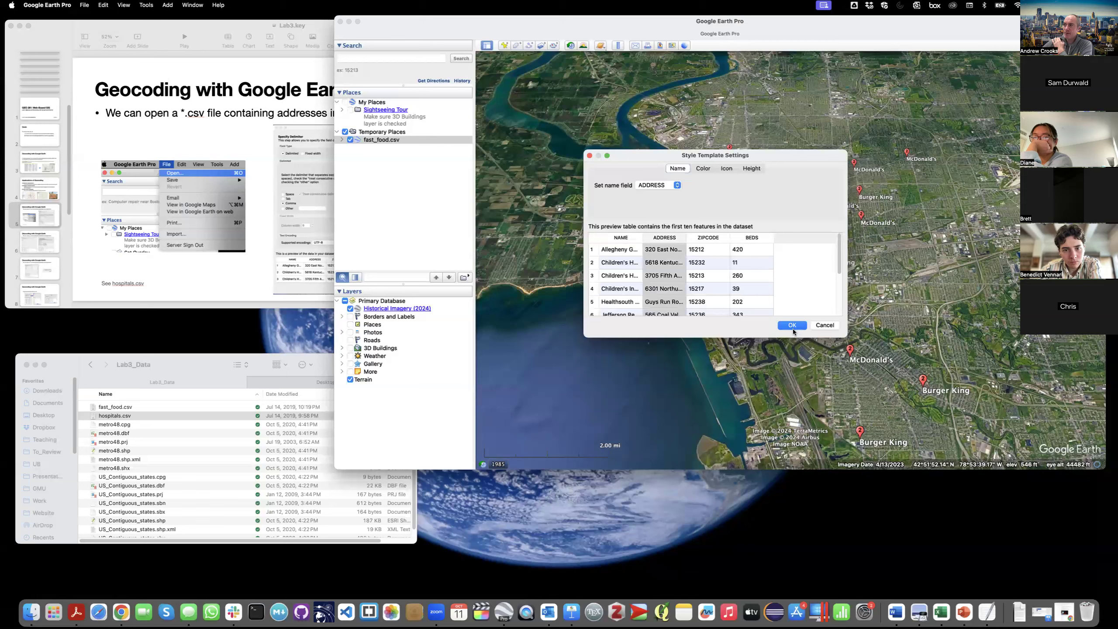
pyautogui.click(790, 326)
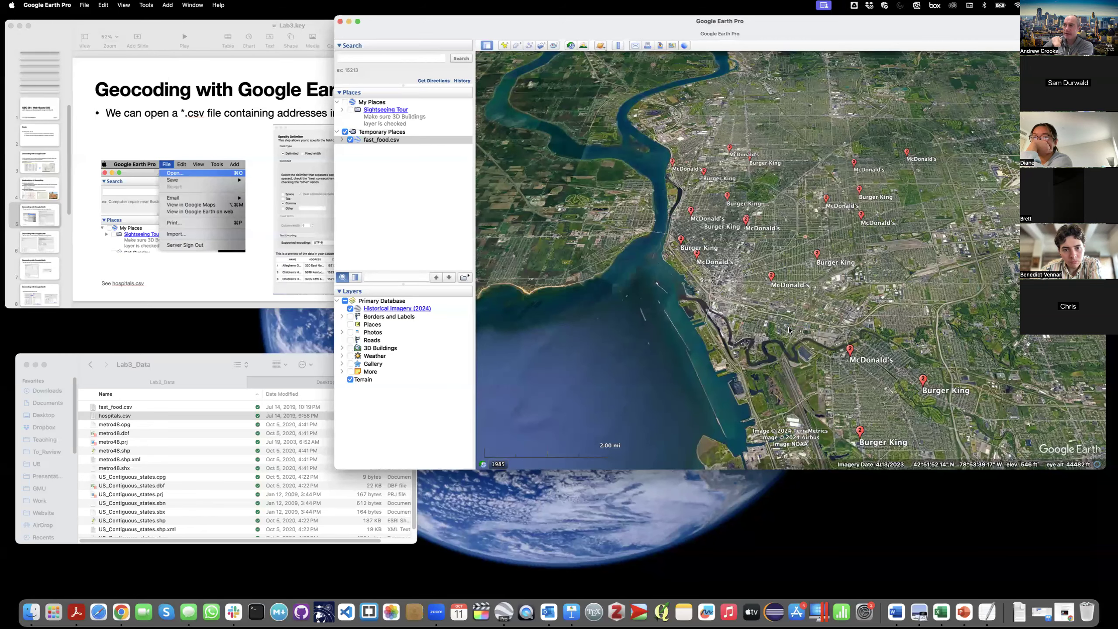
# Step: Save the style template as "hospitals_v6" and display the hospitals.csv points on the map
pyautogui.click(583, 118)
pyautogui.write('_v6')
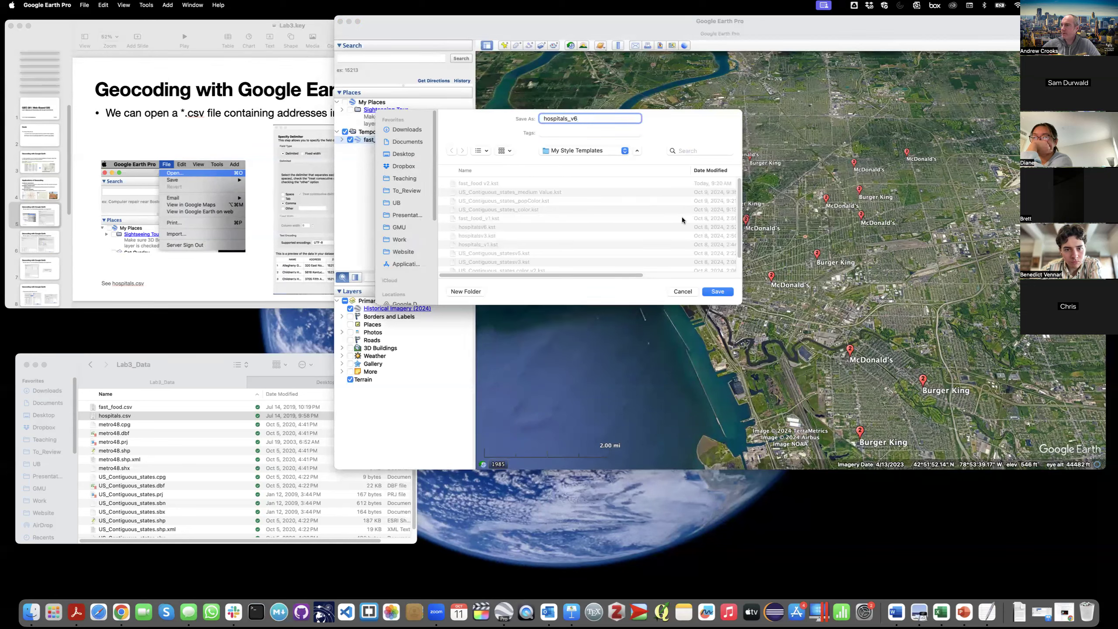
pyautogui.click(722, 292)
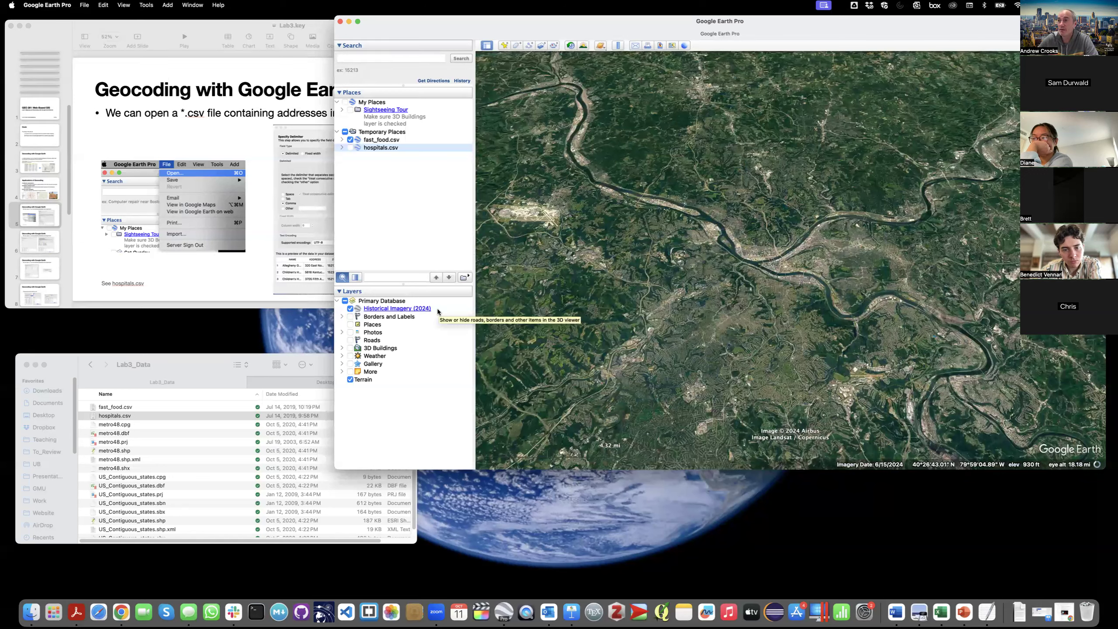
pyautogui.click(351, 148)
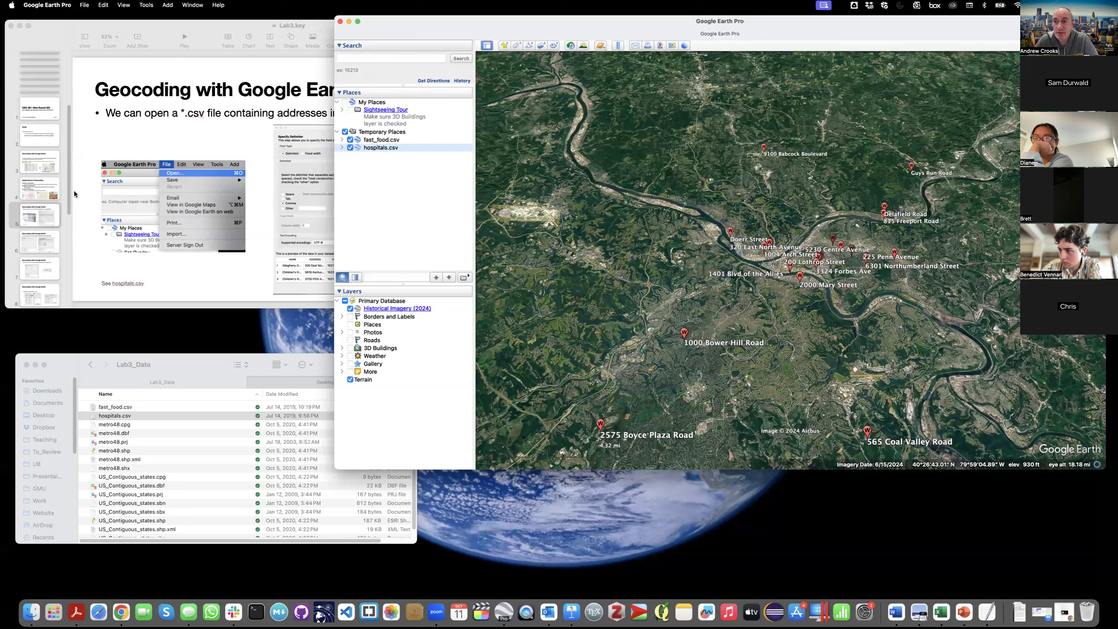
# Step: Switch to the Lab3 slides in Keynote and review the geocoding slides through the one on making a map
pyautogui.click(46, 213)
pyautogui.click(185, 37)
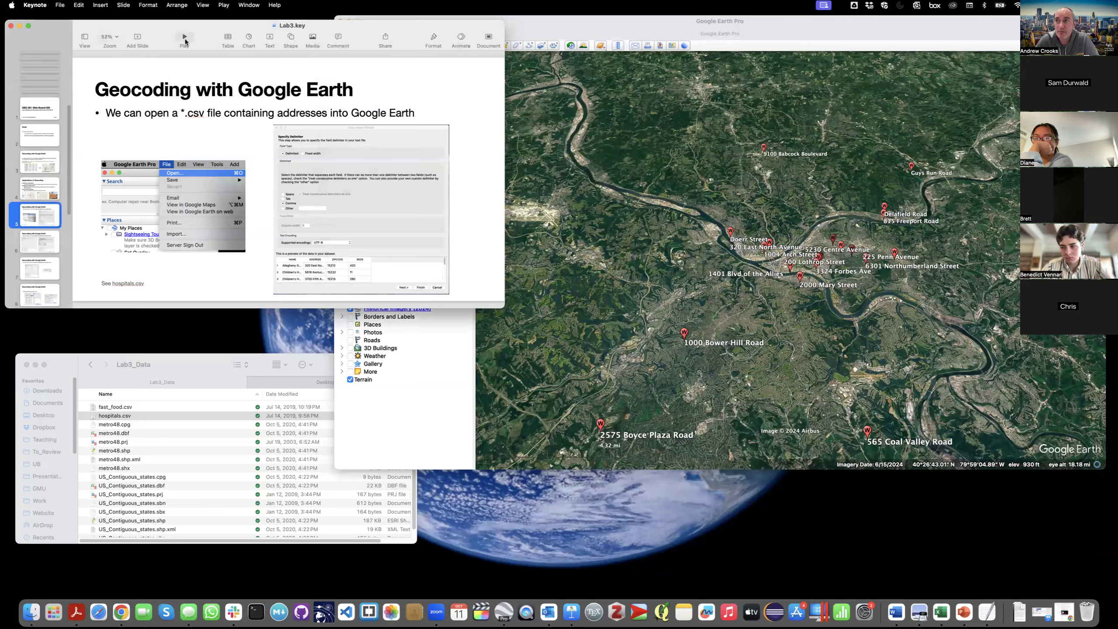
pyautogui.press('Right')
pyautogui.press('Right')
pyautogui.press('Right')
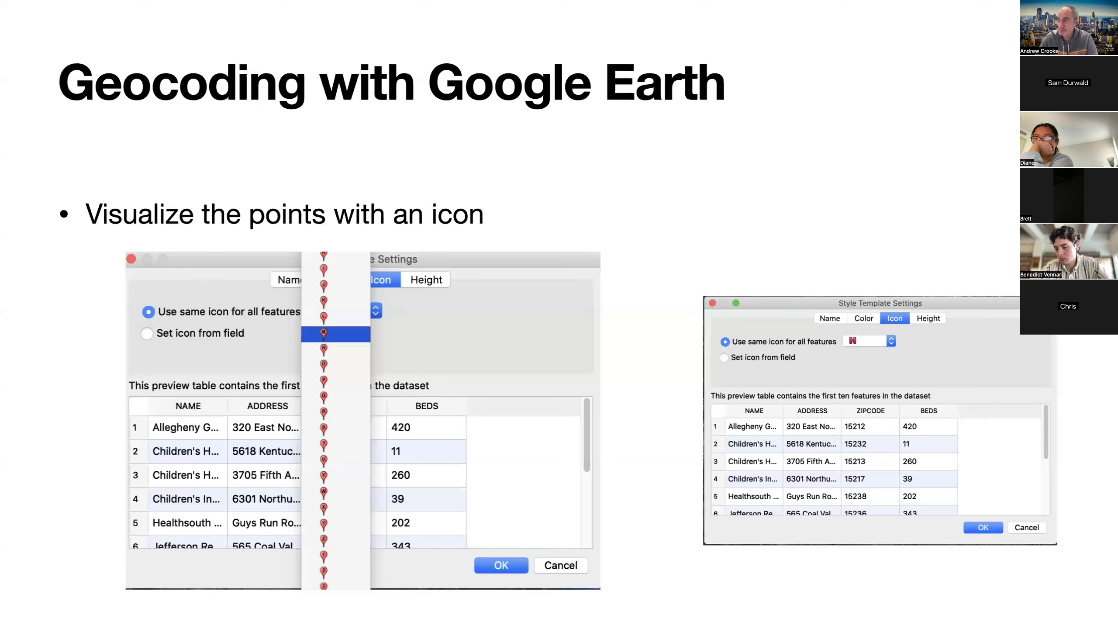
pyautogui.press('Right')
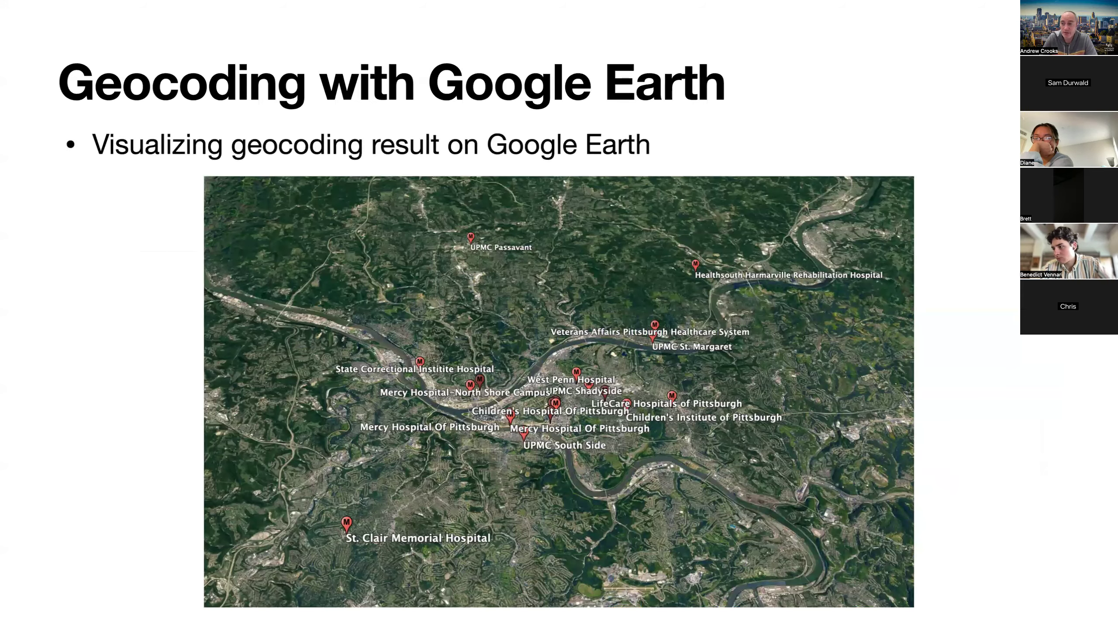
pyautogui.press('Right')
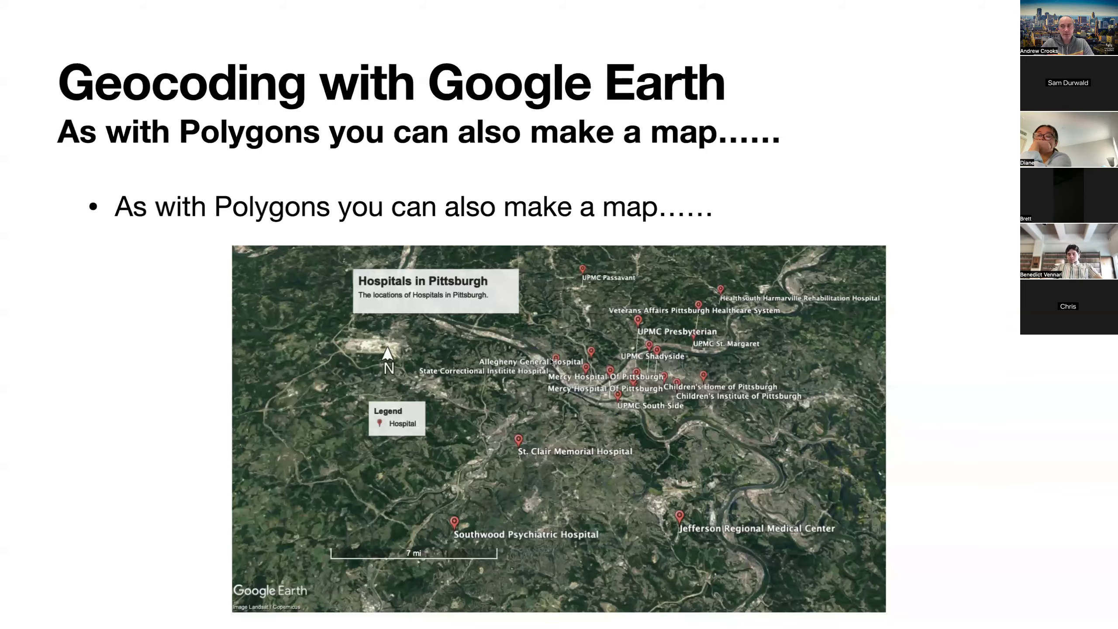
pyautogui.press('Escape')
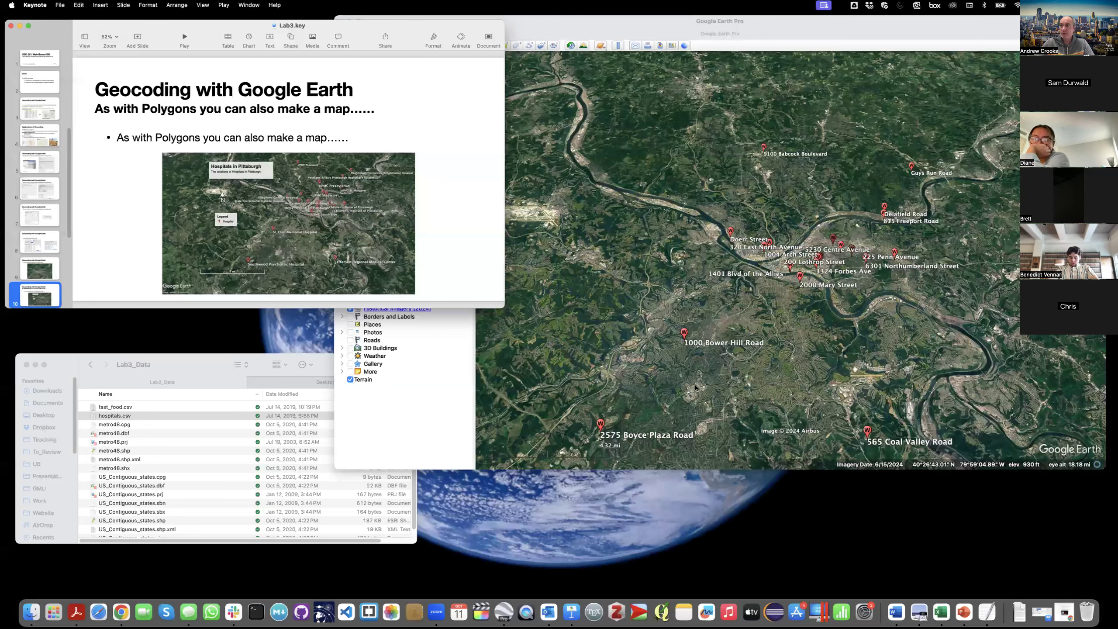
# Step: Back in Google Earth Pro, start a Save Image layout, move the legend north of the hospital cluster, and label its entry "Hospitals"
pyautogui.click(695, 387)
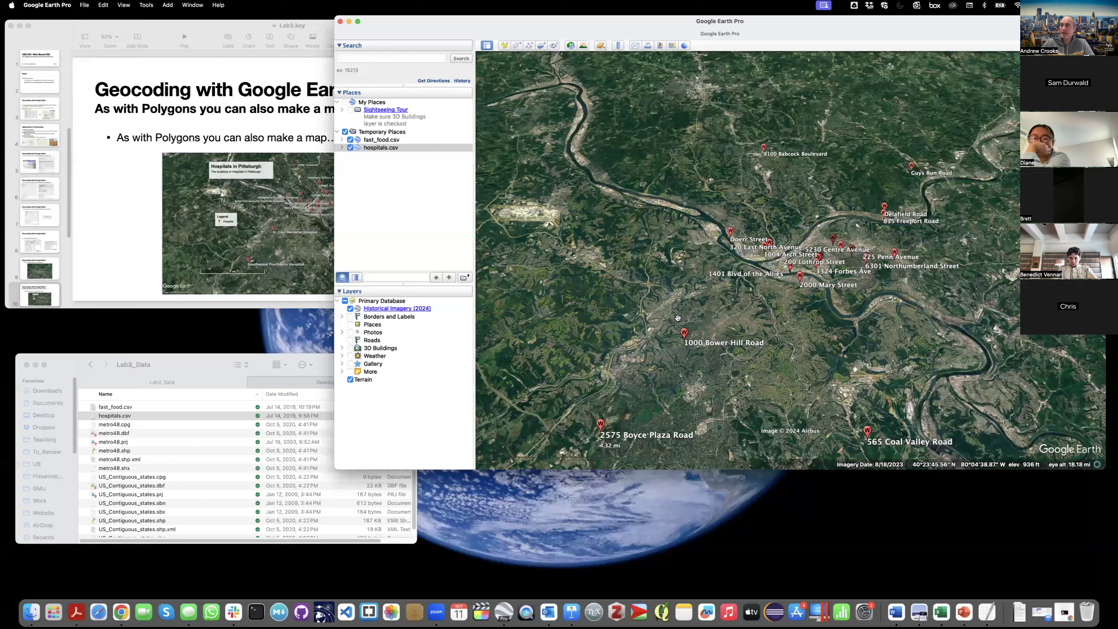
pyautogui.click(660, 46)
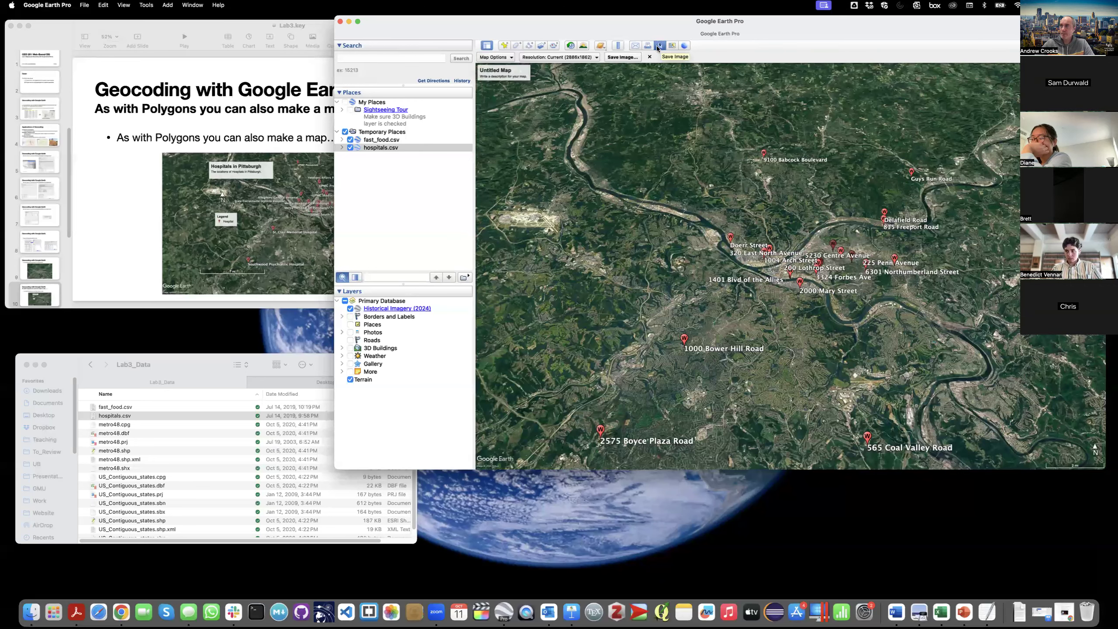
pyautogui.moveTo(1090, 73); pyautogui.dragTo(823, 185)
pyautogui.click(823, 185)
pyautogui.doubleClick(777, 230)
pyautogui.write('Hop')
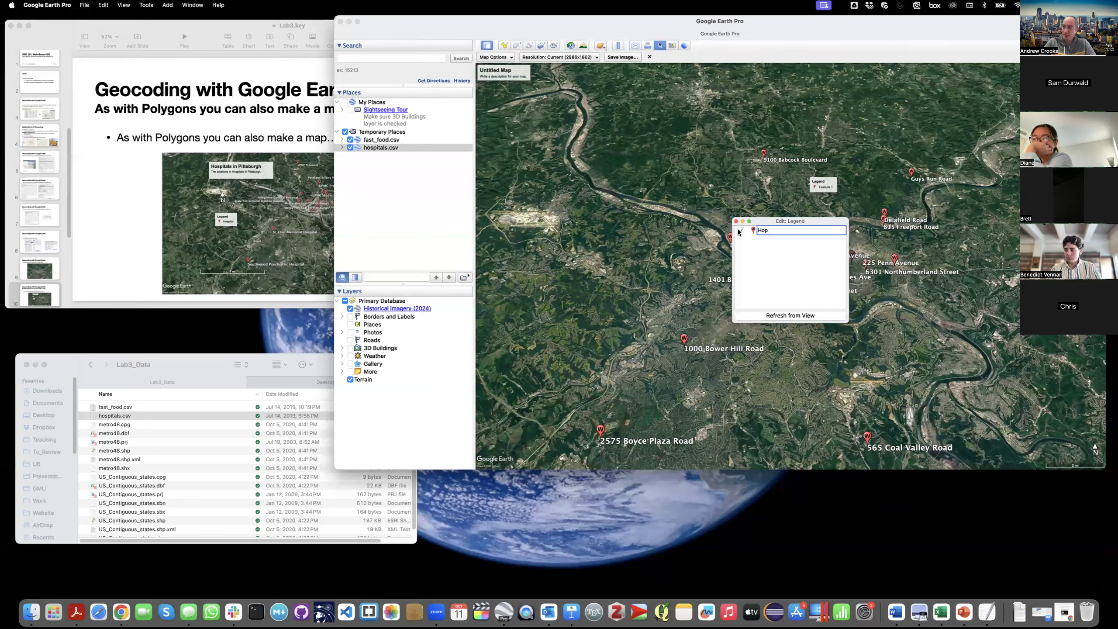
pyautogui.write('pitals')
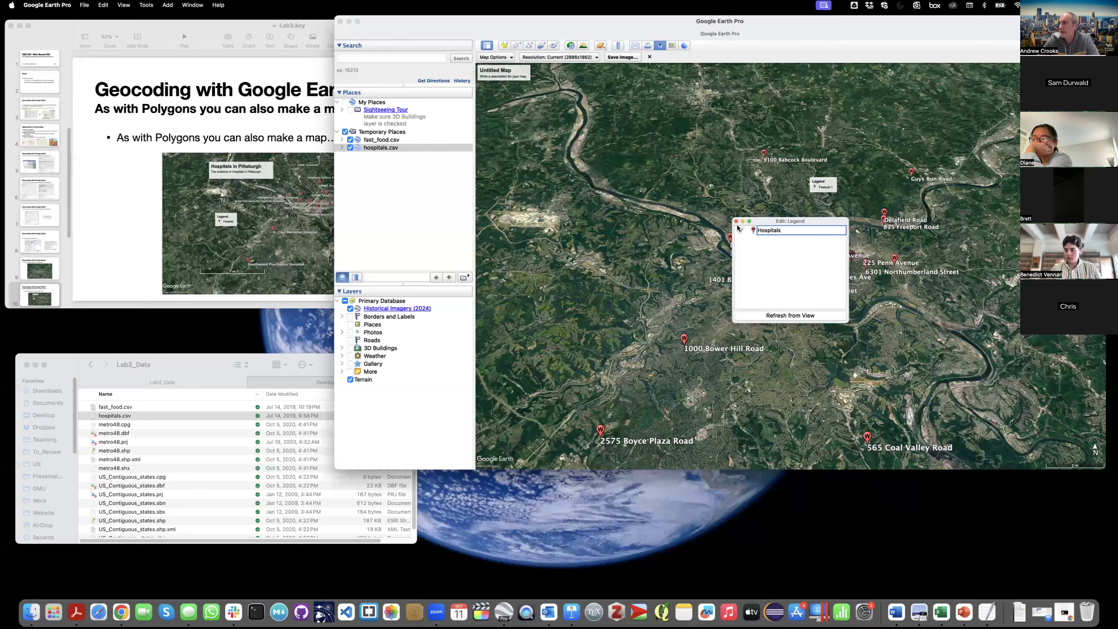
pyautogui.click(736, 222)
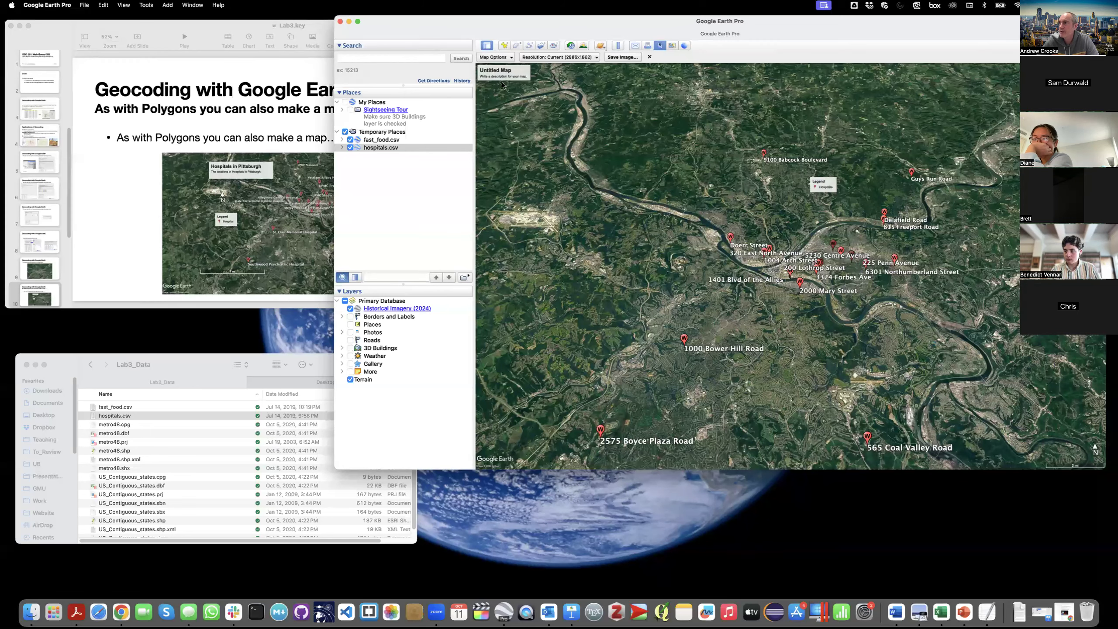
# Step: Move the map's title box beside the legend, on its west side, and set the title to "Hospitals in Pitsburgh"
pyautogui.moveTo(522, 89); pyautogui.dragTo(715, 198)
pyautogui.doubleClick(699, 184)
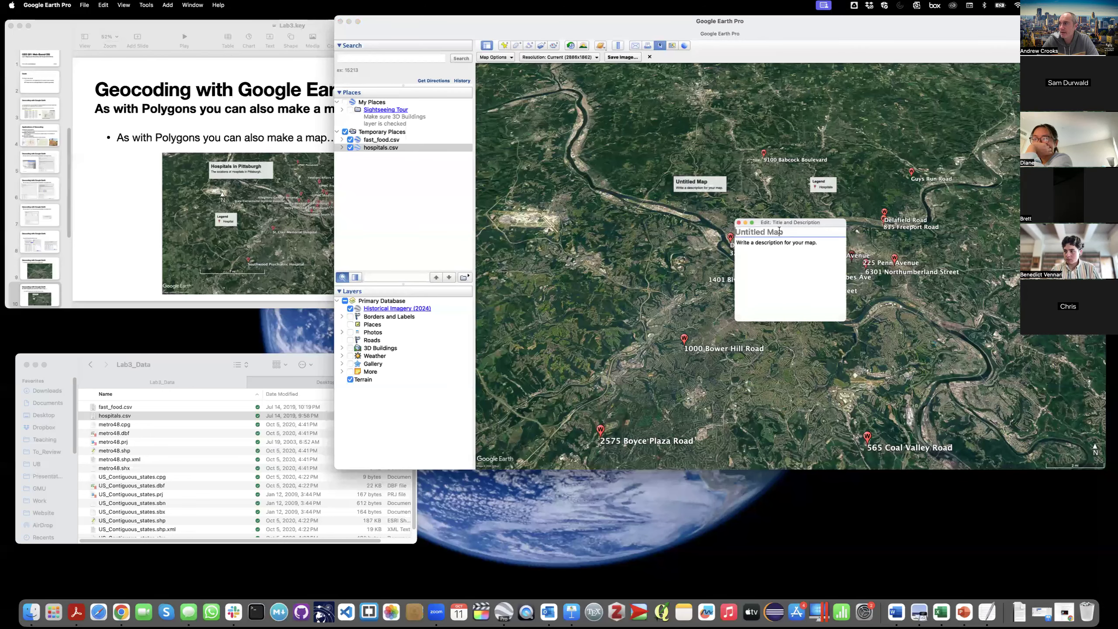
pyautogui.write('Hospitals in Pits')
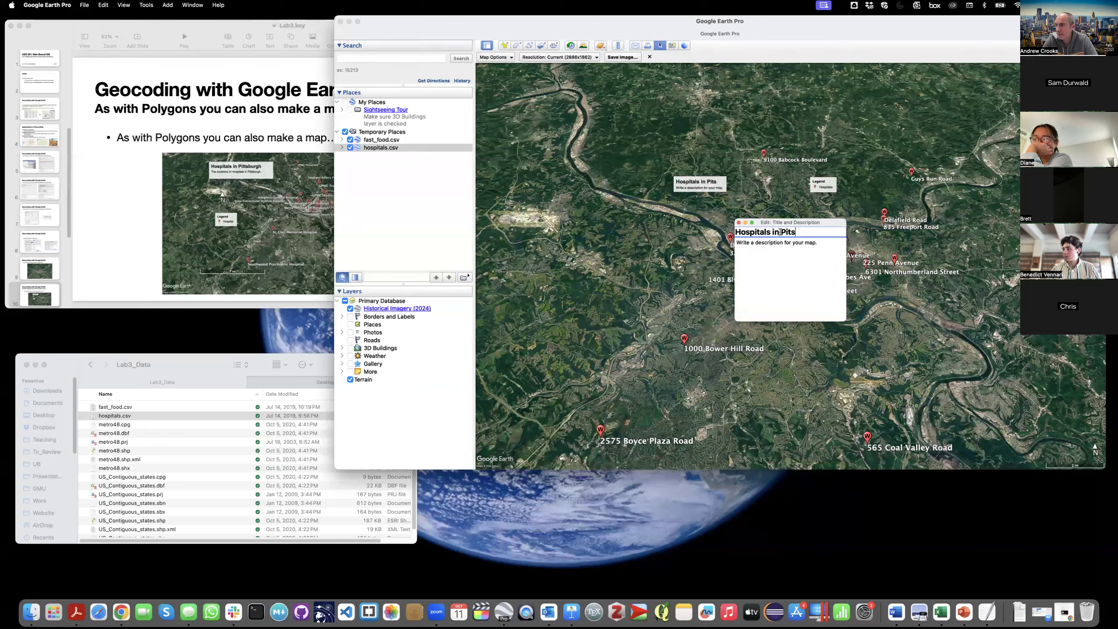
pyautogui.write('b')
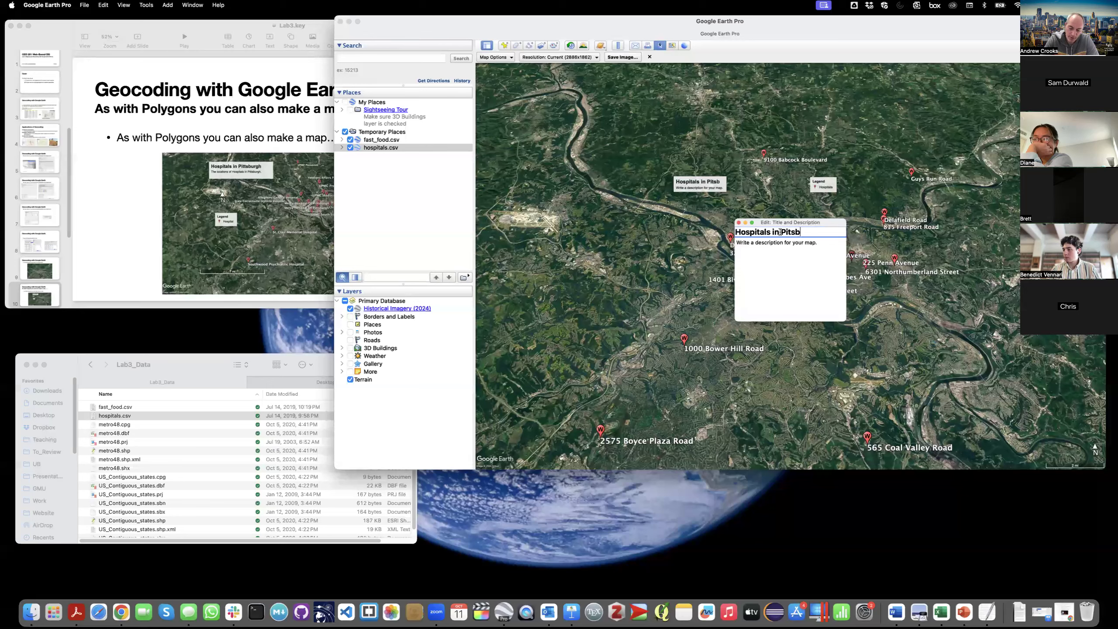
pyautogui.write('urgh')
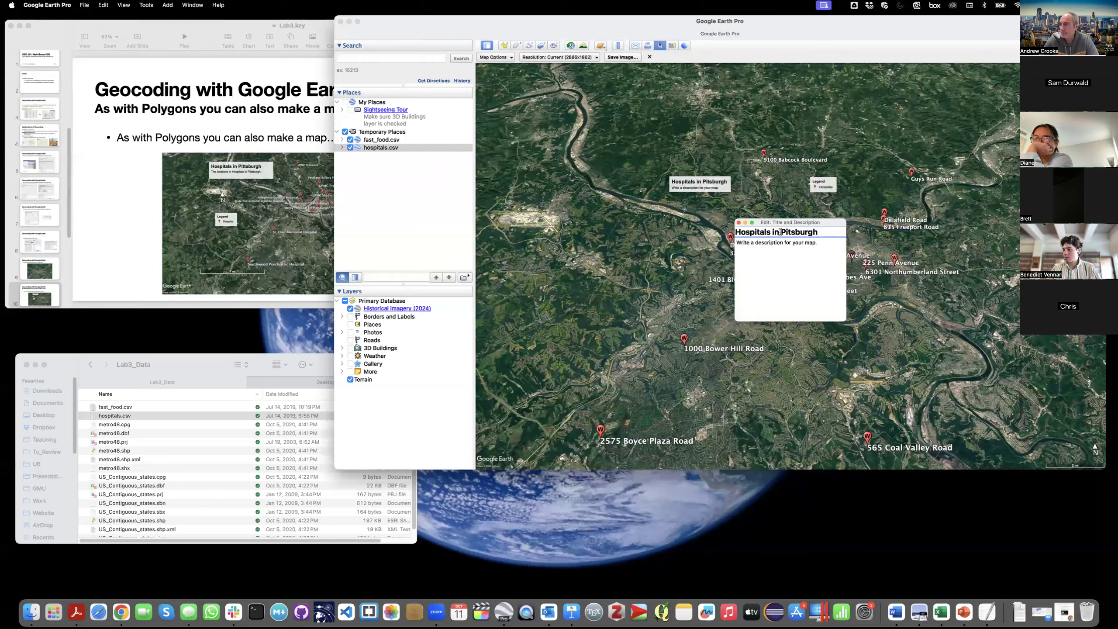
# Step: Set the map description to "Points show the location of hospitals" and close the title and description editor
pyautogui.click(779, 242)
pyautogui.write('Points')
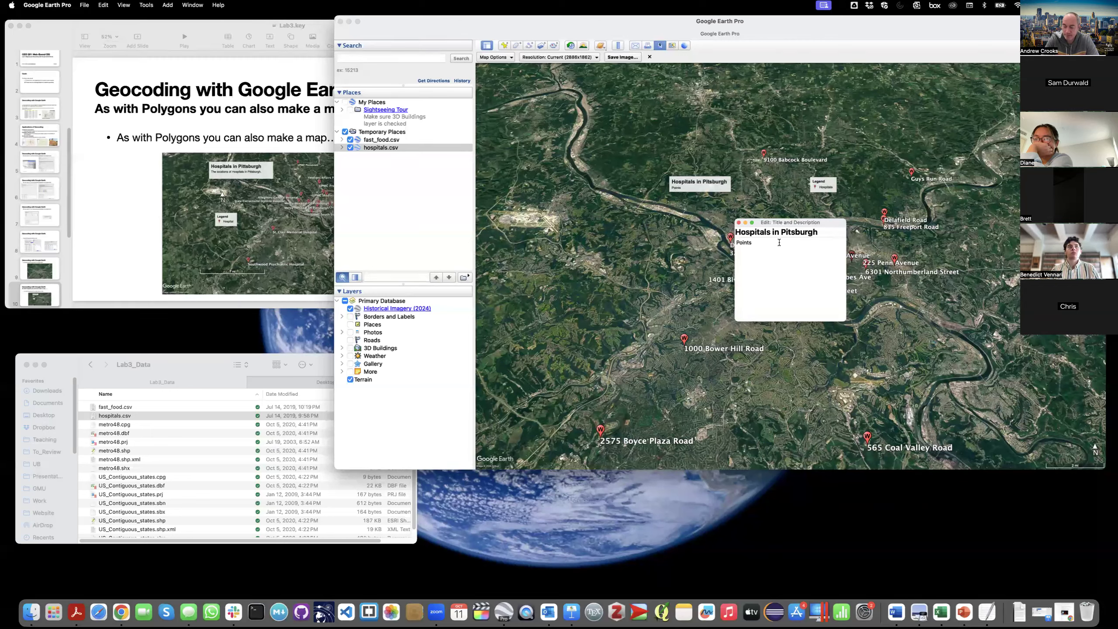
pyautogui.write(' show the location of hos')
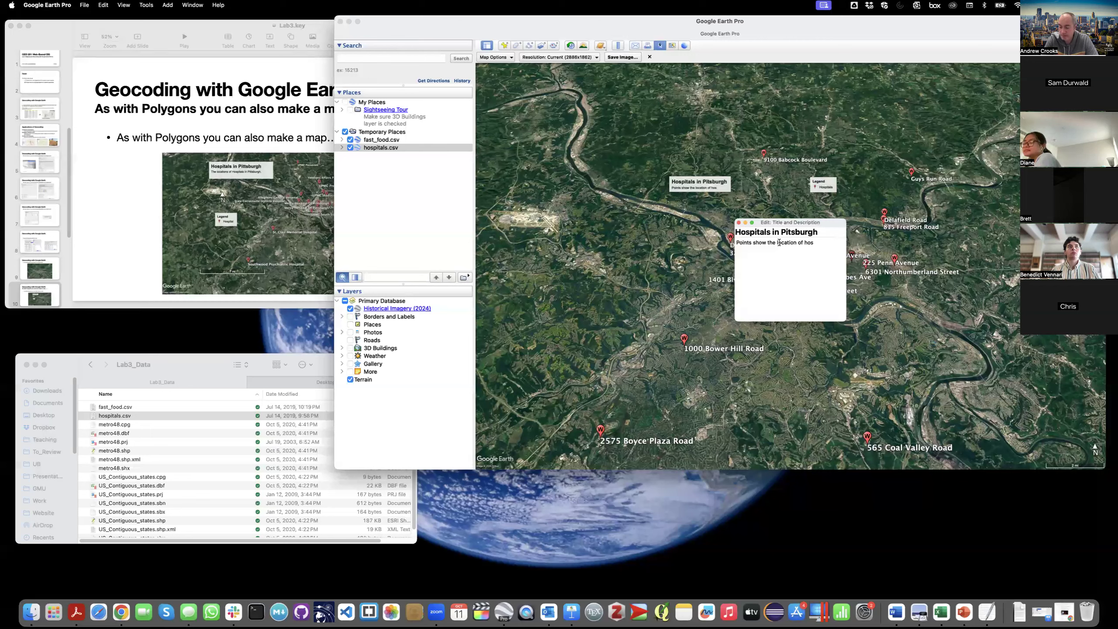
pyautogui.write('pitals')
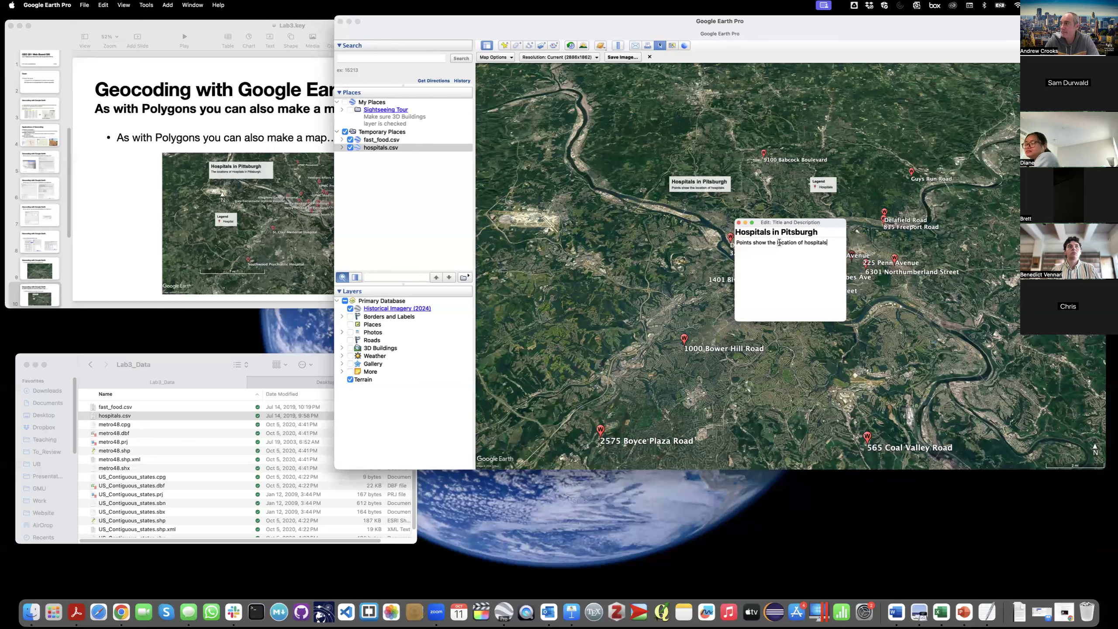
pyautogui.click(739, 223)
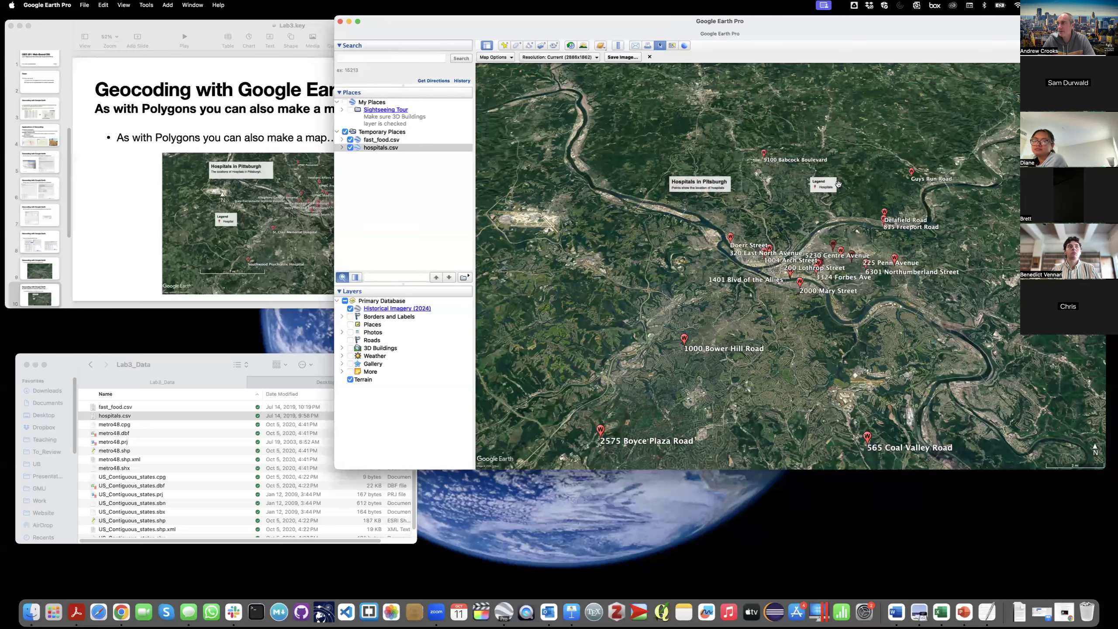
# Step: Set the map elements' scaling to 230% and move the scale bar north of the 2575 Boyce Plaza Road point, toward the map's middle
pyautogui.click(504, 58)
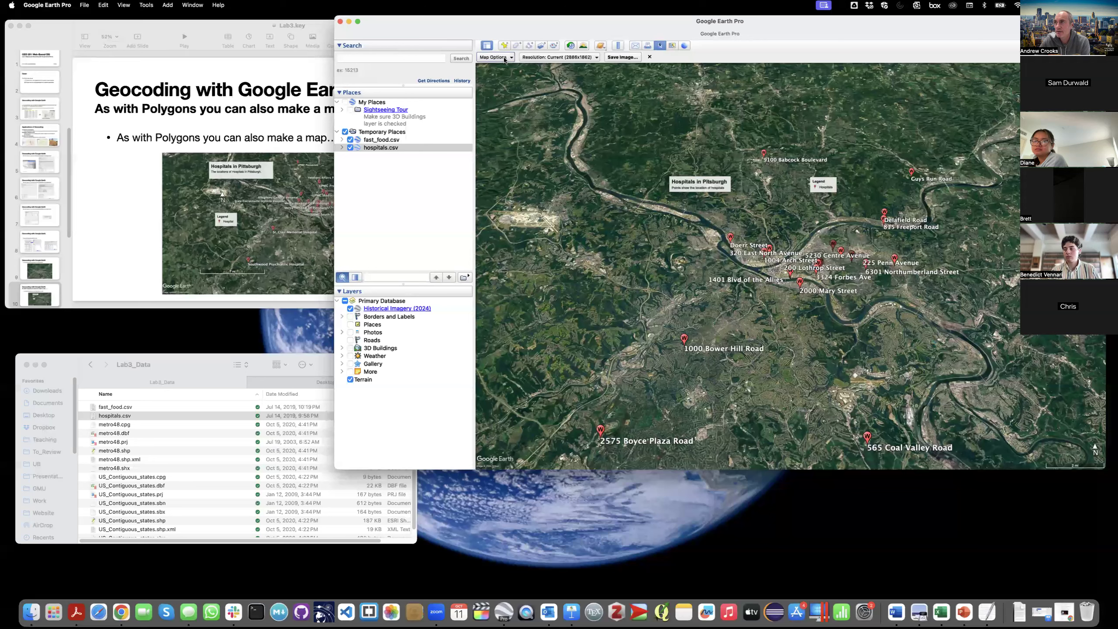
pyautogui.click(525, 146)
pyautogui.click(591, 145)
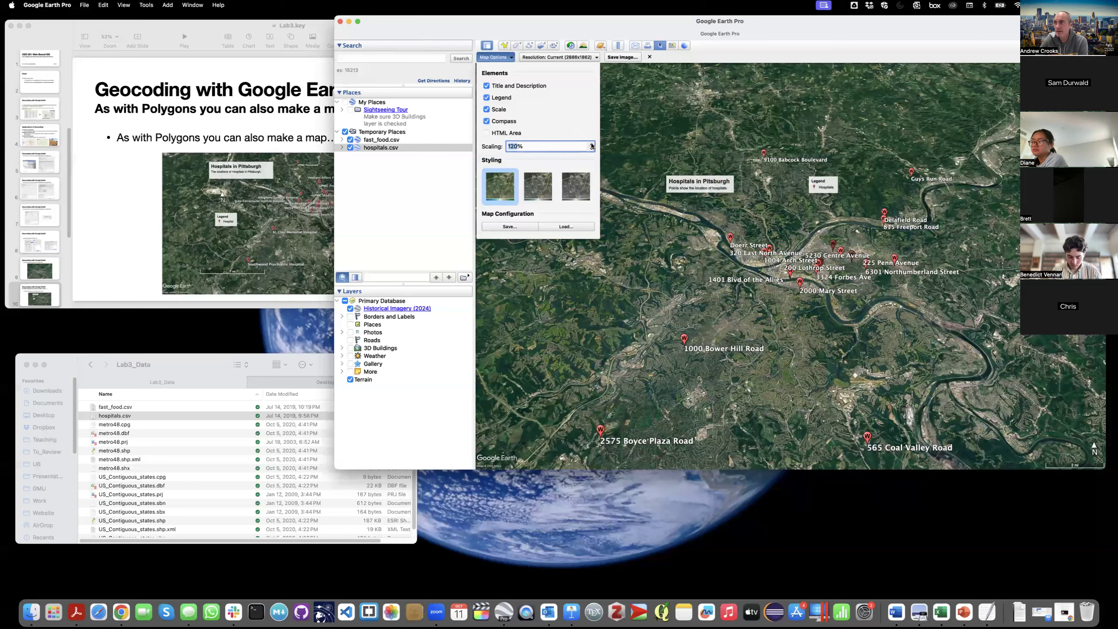
pyautogui.click(591, 145)
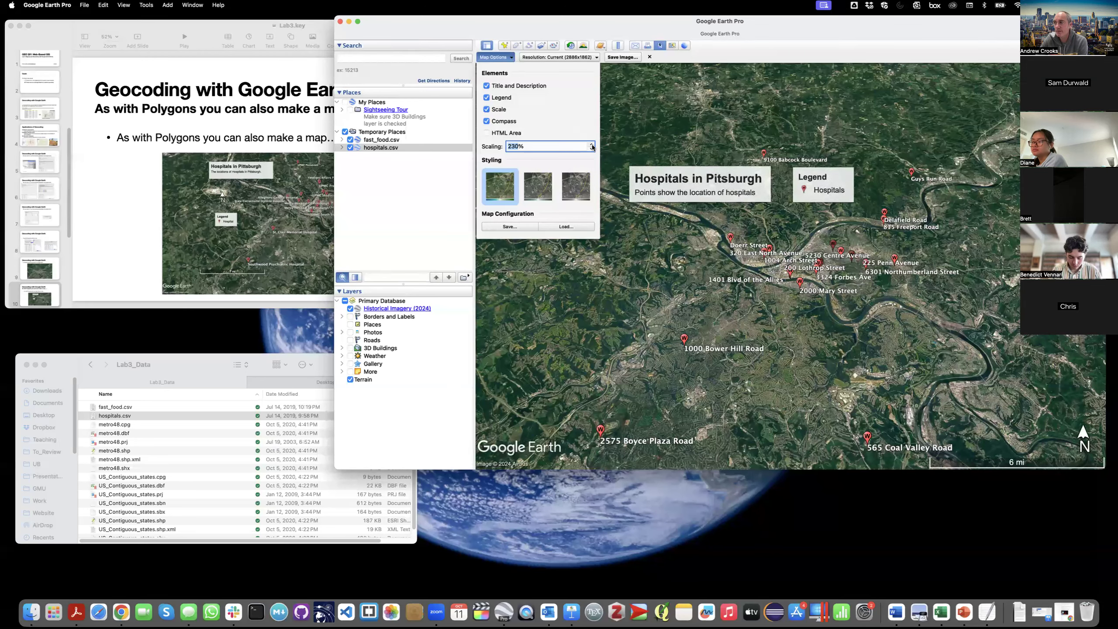
pyautogui.click(1029, 468)
pyautogui.moveTo(1010, 468); pyautogui.dragTo(757, 397)
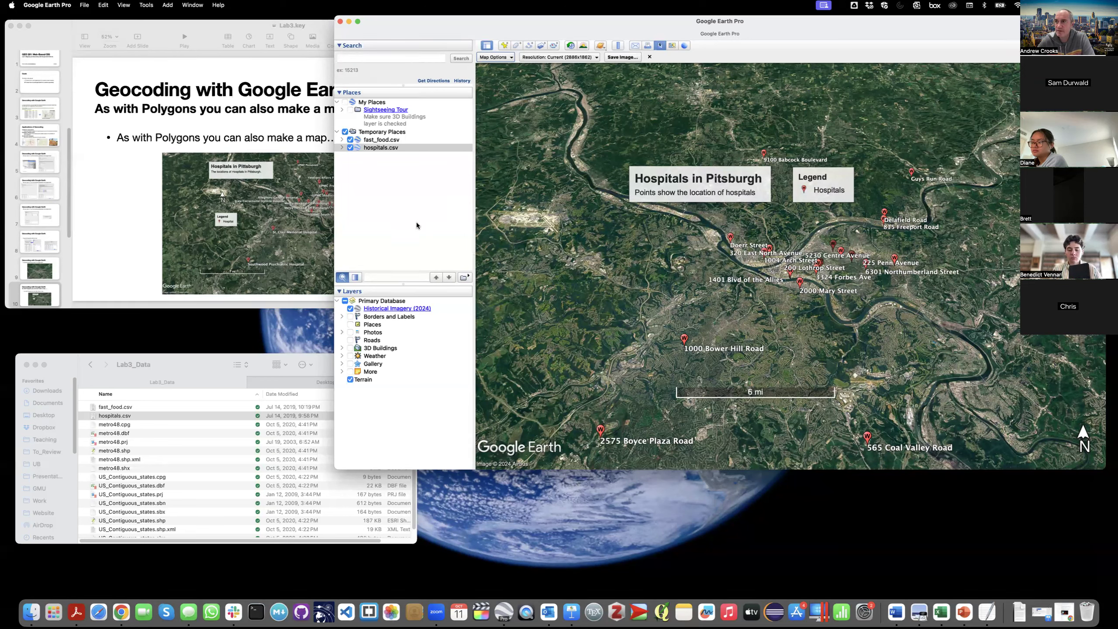
# Step: Save the hospital map layout to the Desktop as a JPEG image named "hosptials"
pyautogui.rightClick(379, 148)
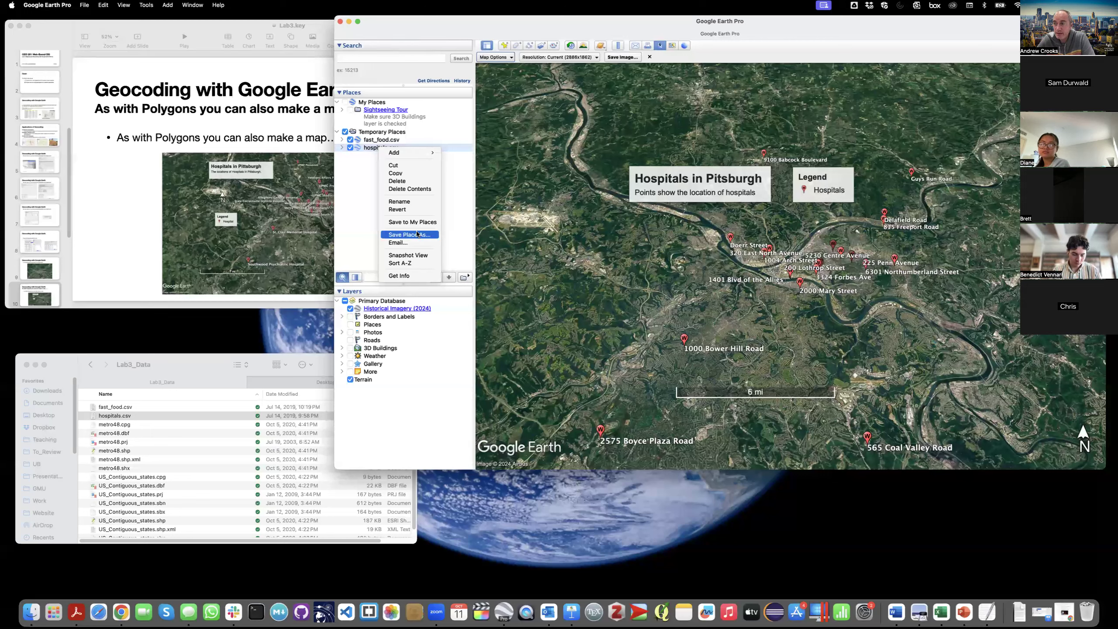
pyautogui.click(624, 59)
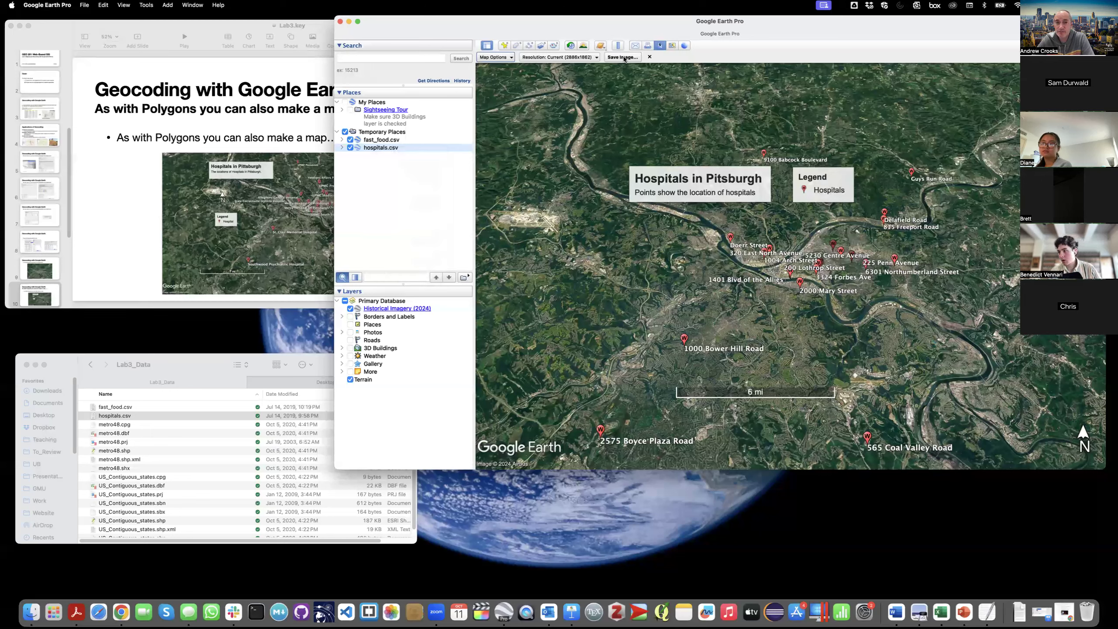
pyautogui.click(624, 59)
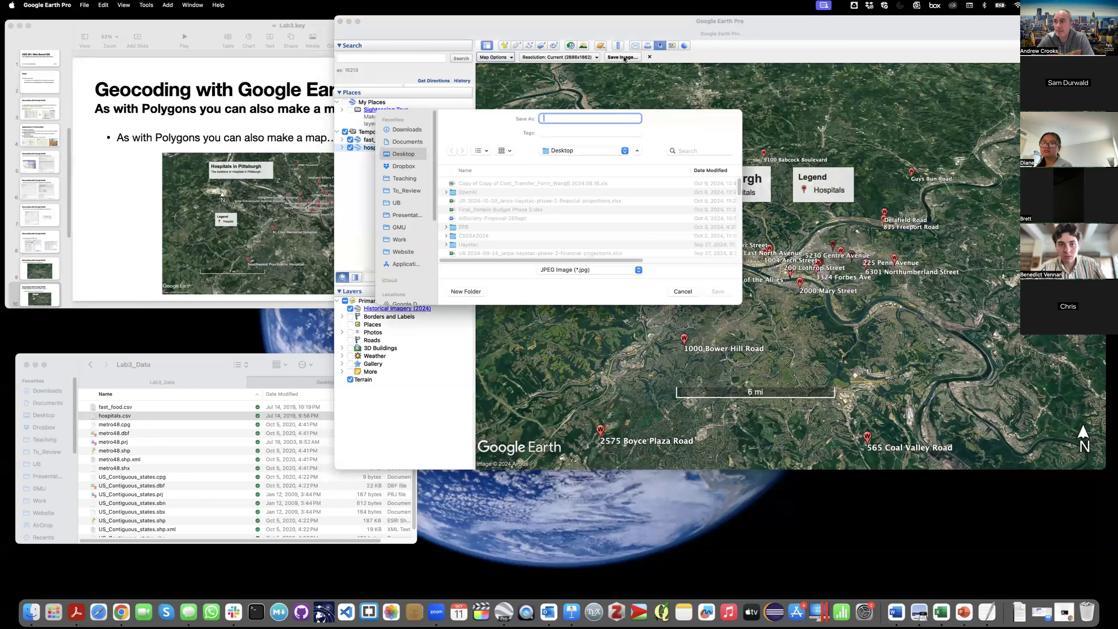
pyautogui.write('h')
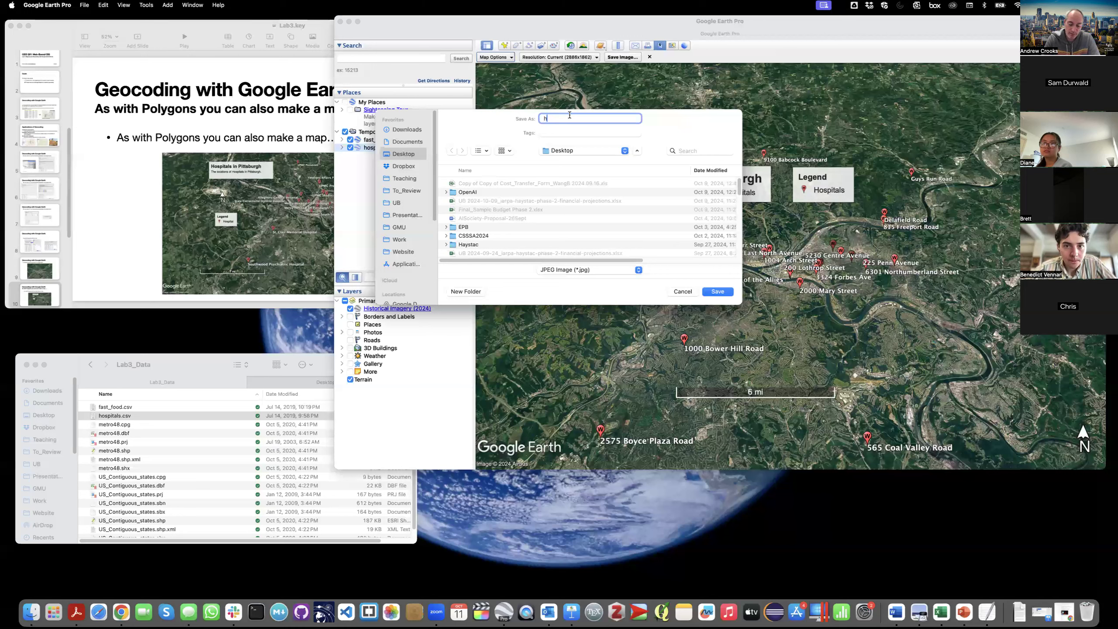
pyautogui.write('osptials')
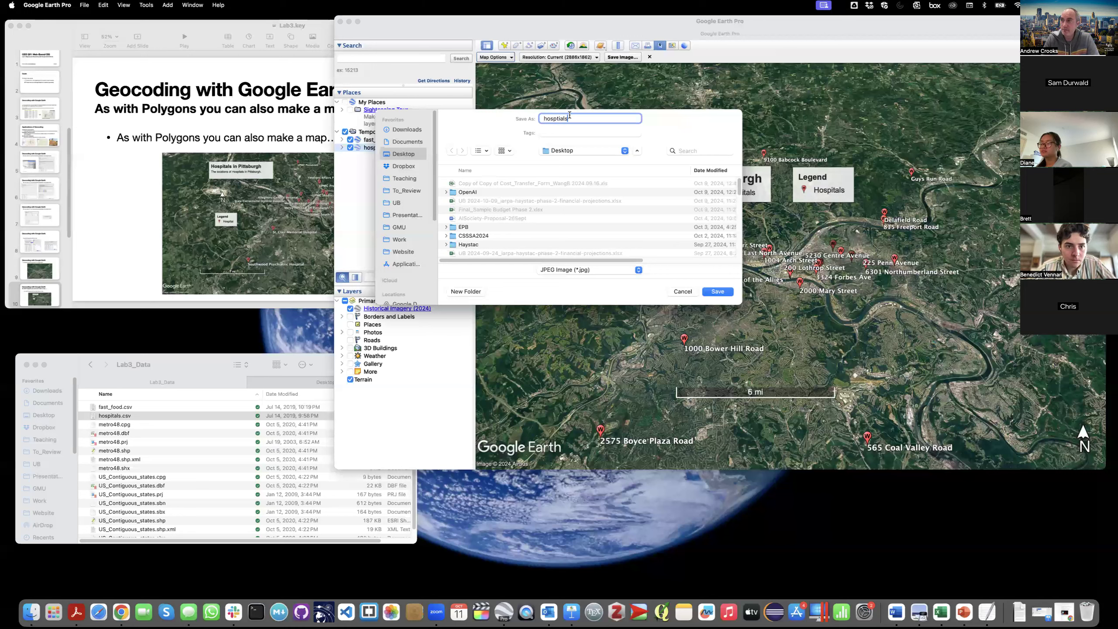
pyautogui.click(718, 292)
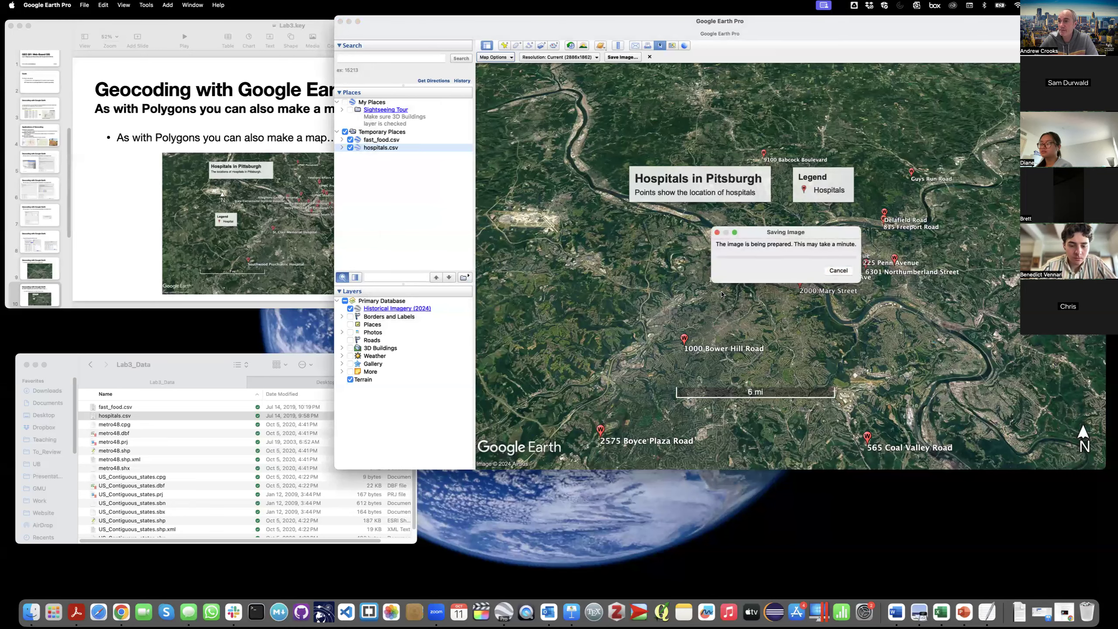
# Step: In Finder, open hosptials.jpg from the Desktop folder to check the exported map, and close the preview
pyautogui.click(257, 382)
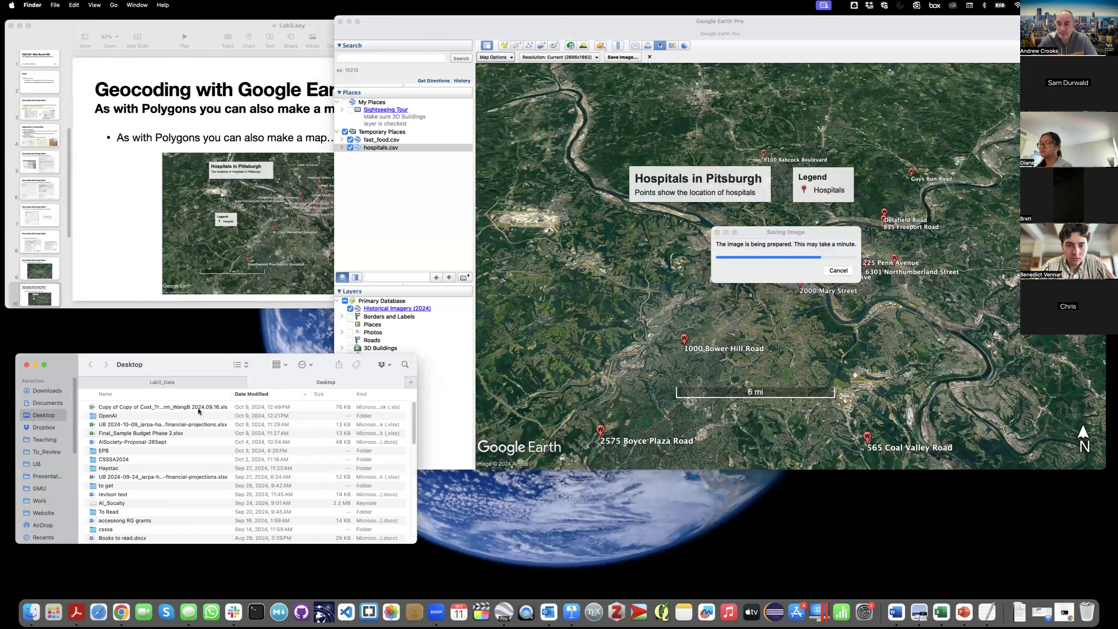
pyautogui.click(120, 410)
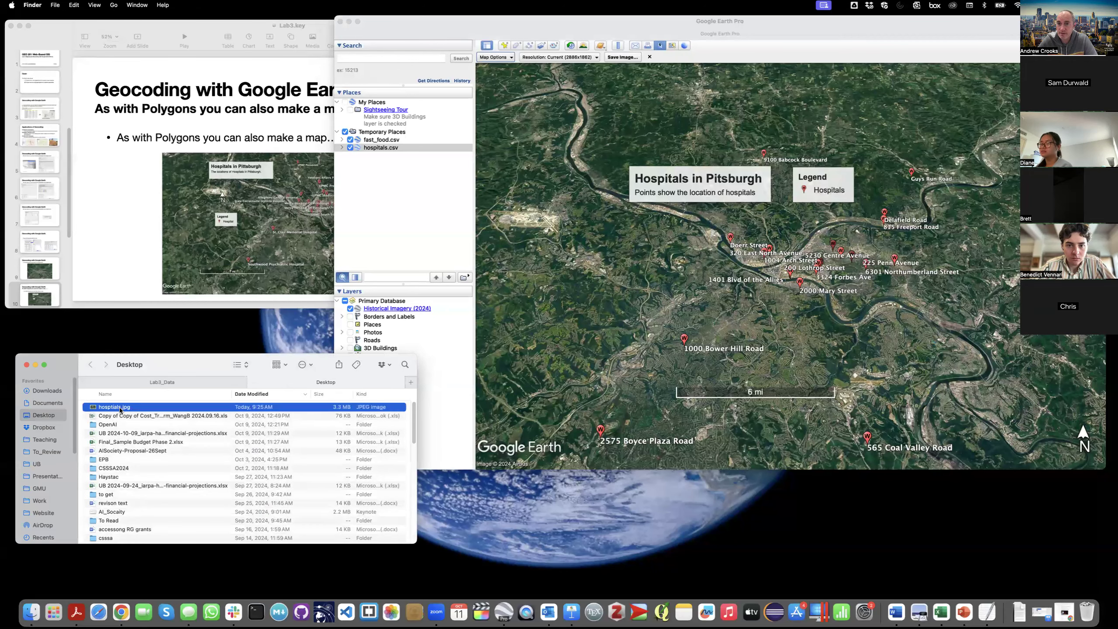
pyautogui.doubleClick(120, 410)
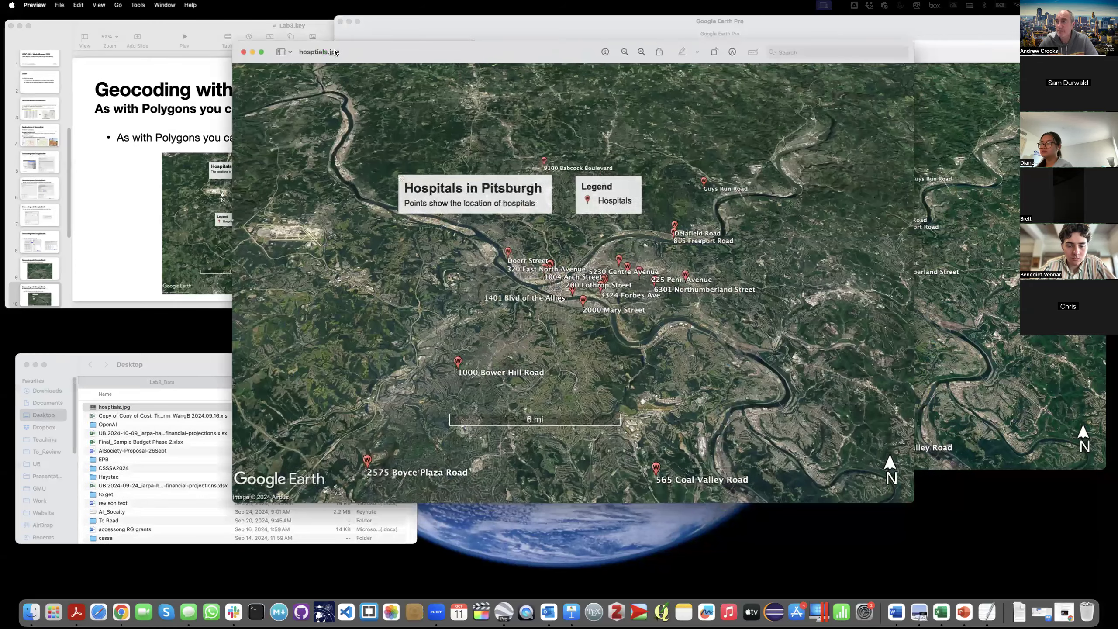
pyautogui.click(244, 51)
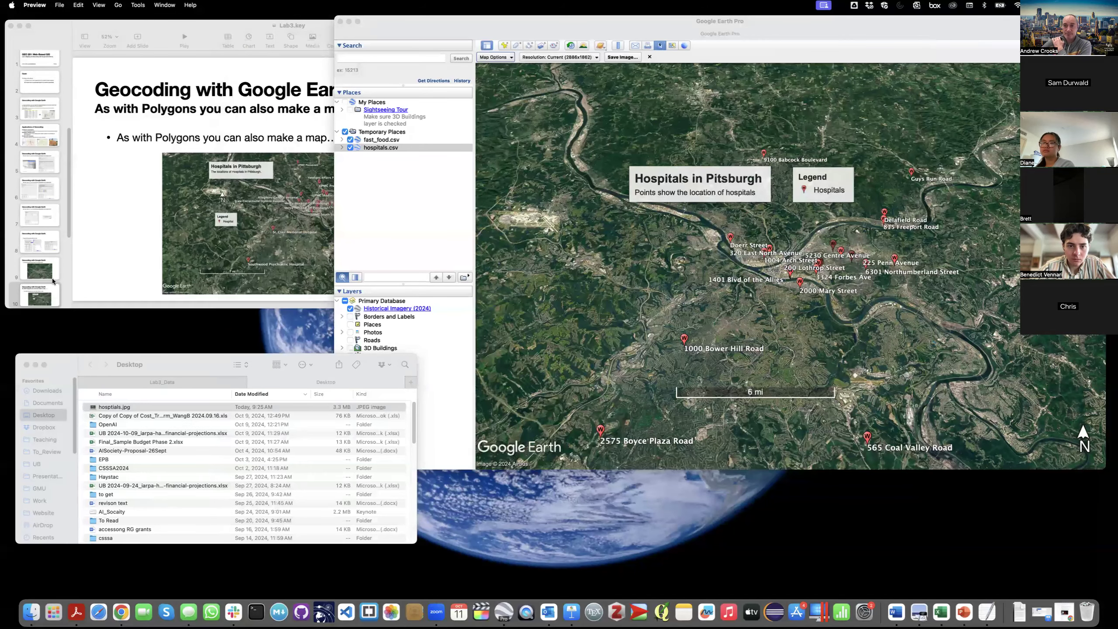
# Step: Switch to the Lab3 slides in Keynote and view the geocoding slide about applying a style template
pyautogui.click(125, 242)
pyautogui.scroll(-3, 55, 276)
pyautogui.click(47, 246)
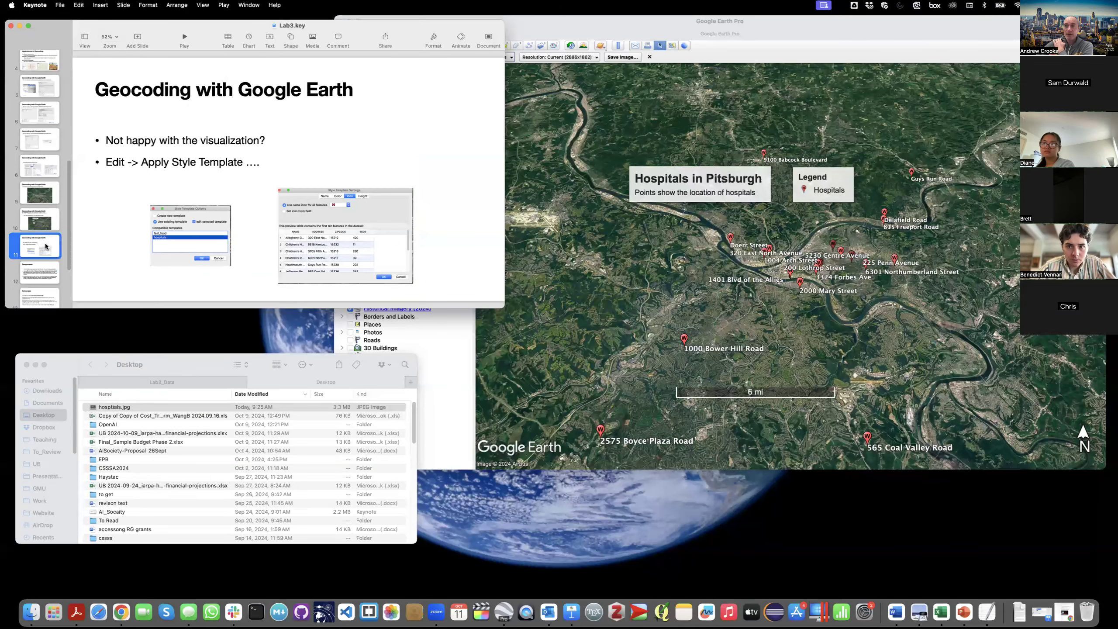
# Step: Back in Google Earth Pro, close the Save Image layout, and recheck the Apply Style Template slide in Keynote
pyautogui.click(660, 45)
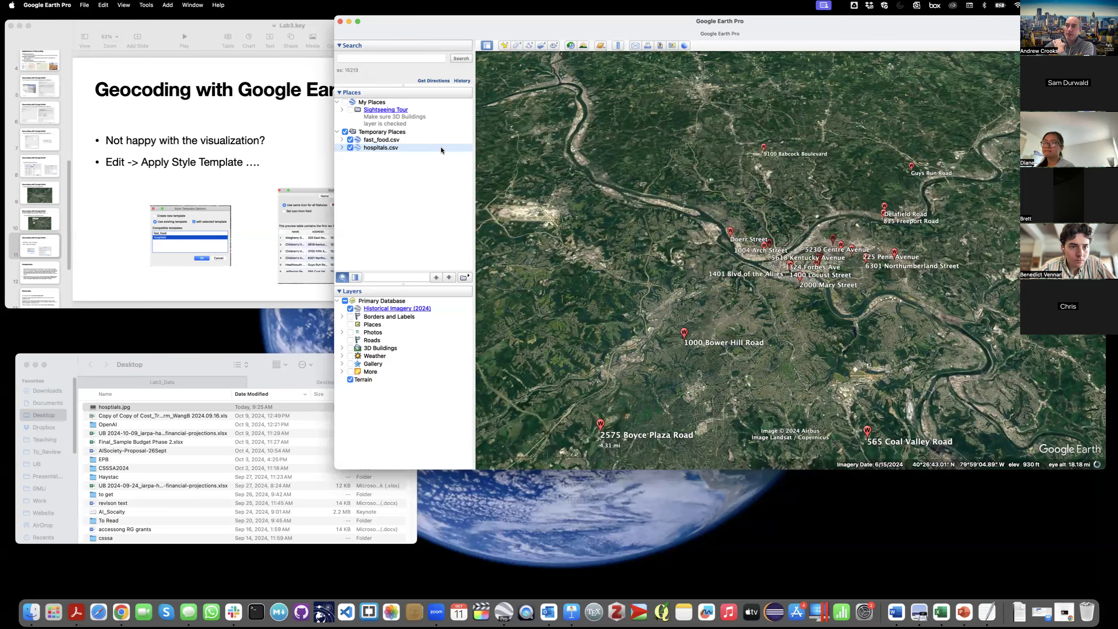
pyautogui.click(104, 5)
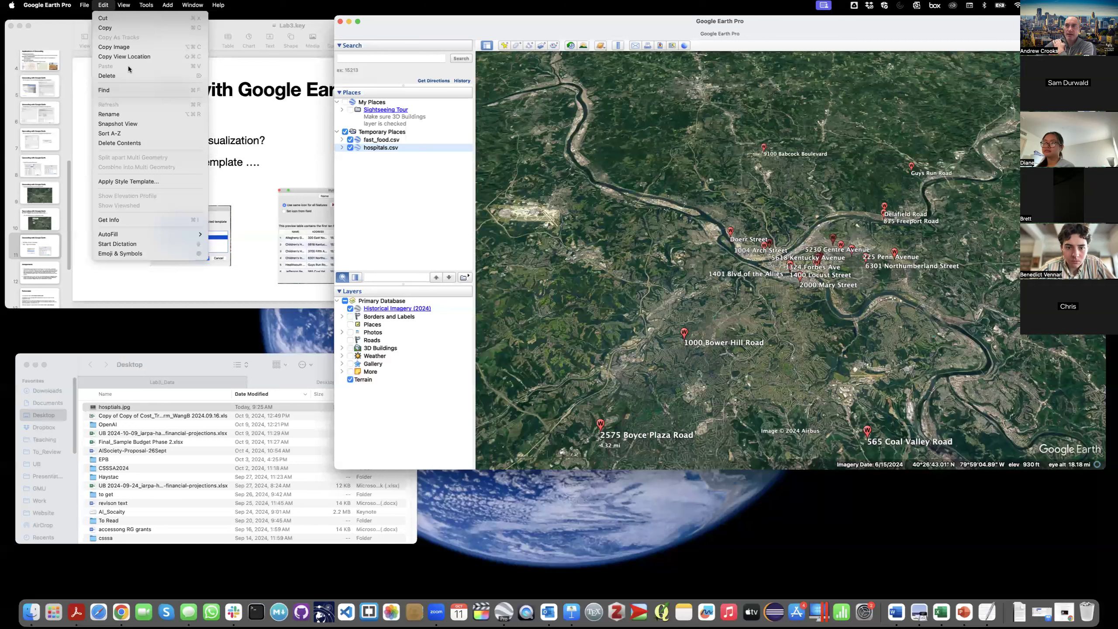
pyautogui.click(294, 113)
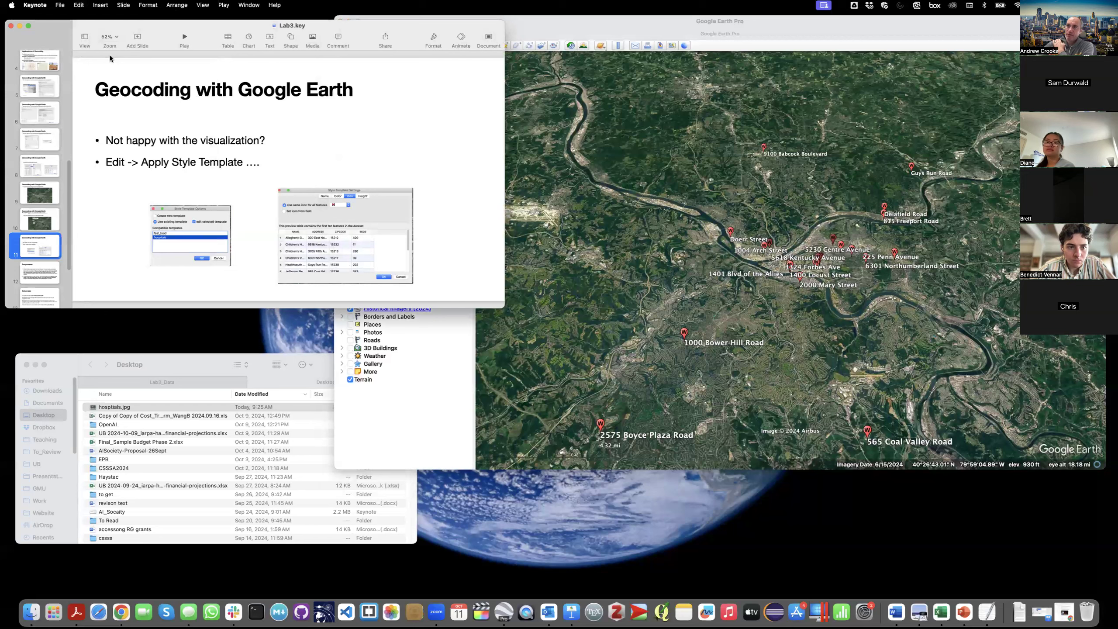
pyautogui.click(683, 265)
# Step: In Google Earth Pro, create a new style template for hospitals.csv with NAME as the name field
pyautogui.click(104, 5)
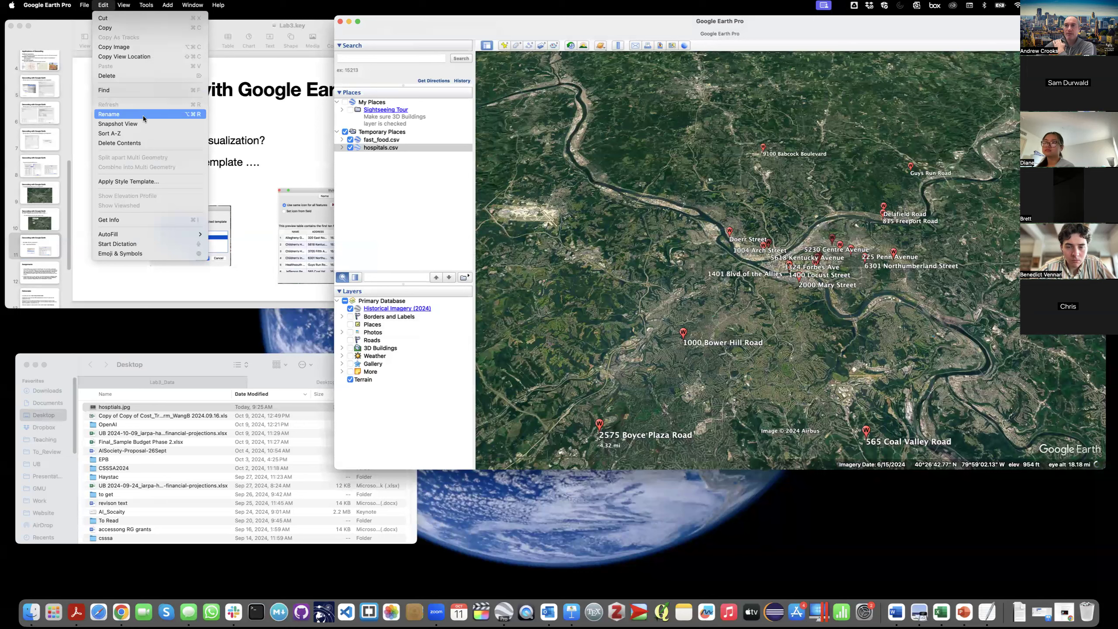
pyautogui.click(151, 181)
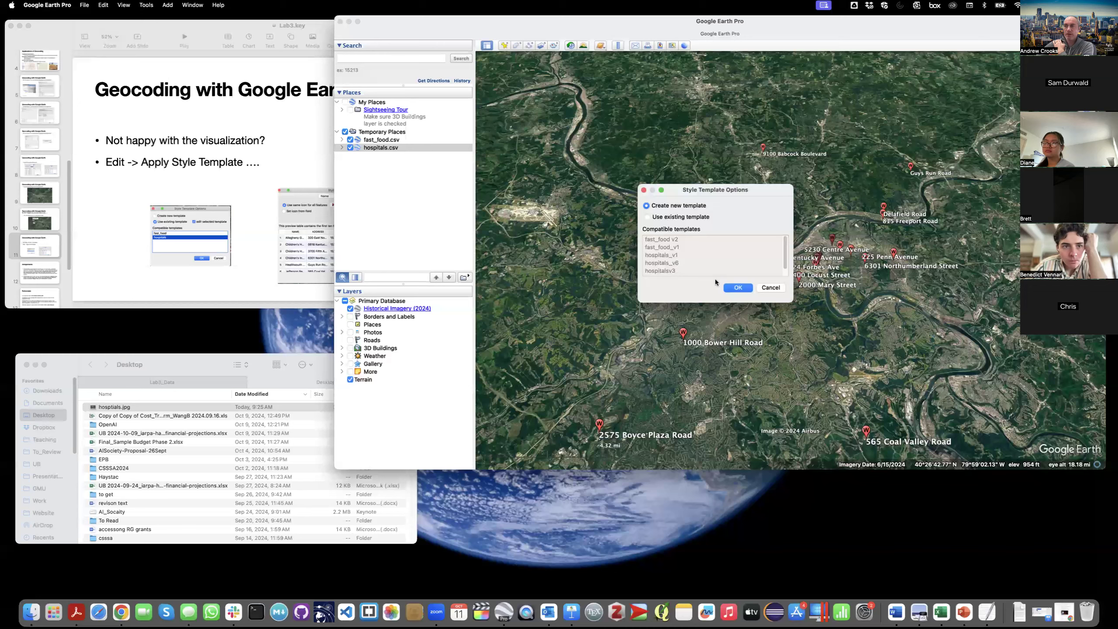
pyautogui.click(739, 288)
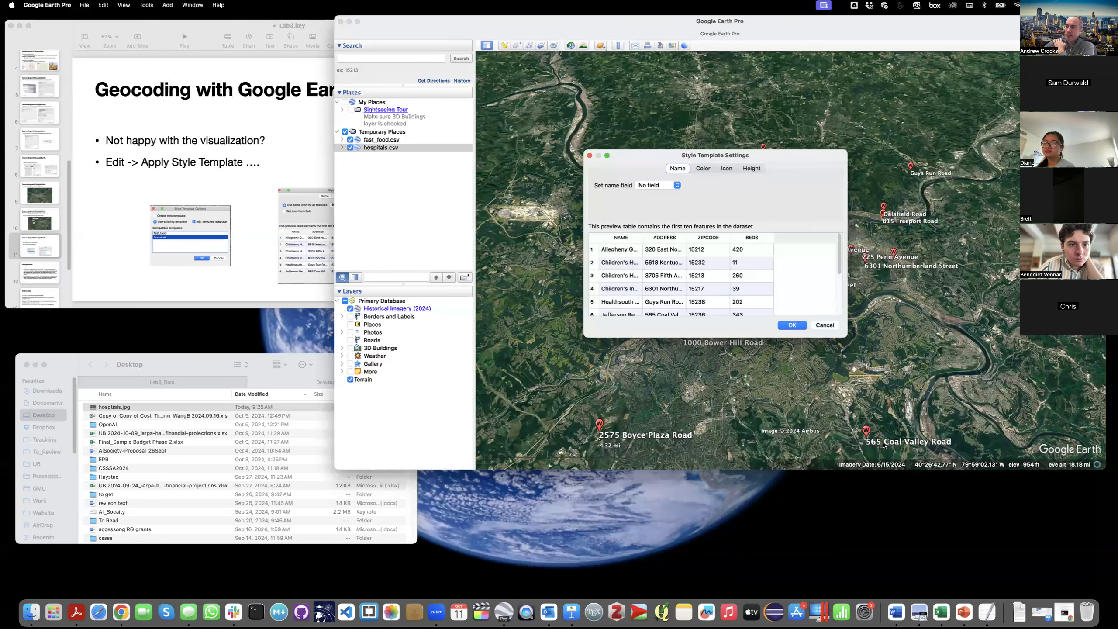
pyautogui.click(652, 185)
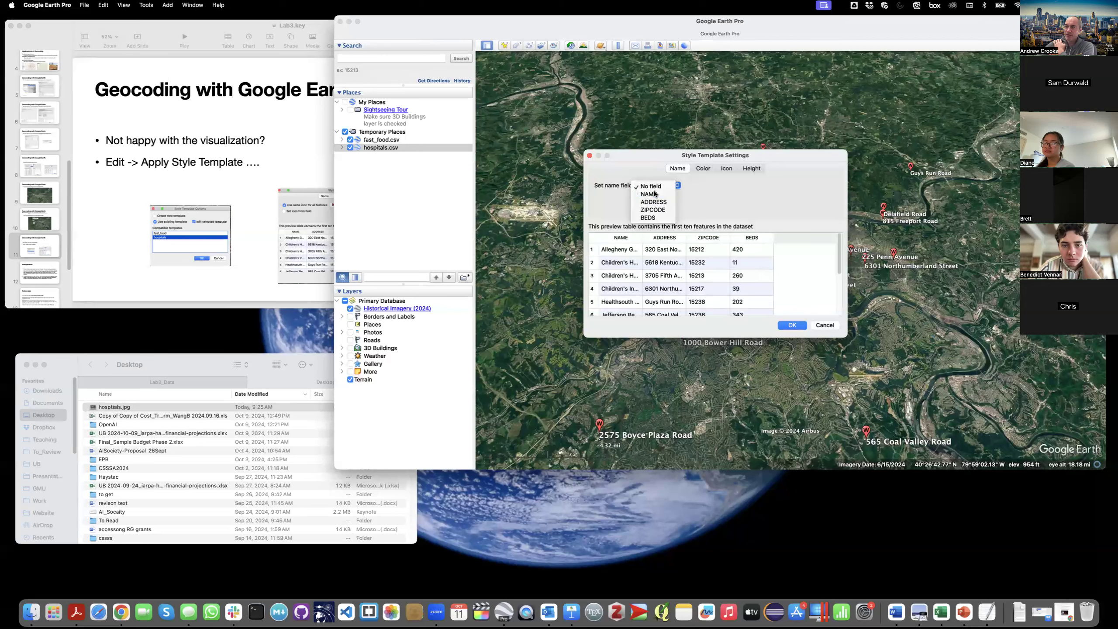
pyautogui.click(655, 194)
# Step: Make the template use the red H hospital icon for all features
pyautogui.click(725, 168)
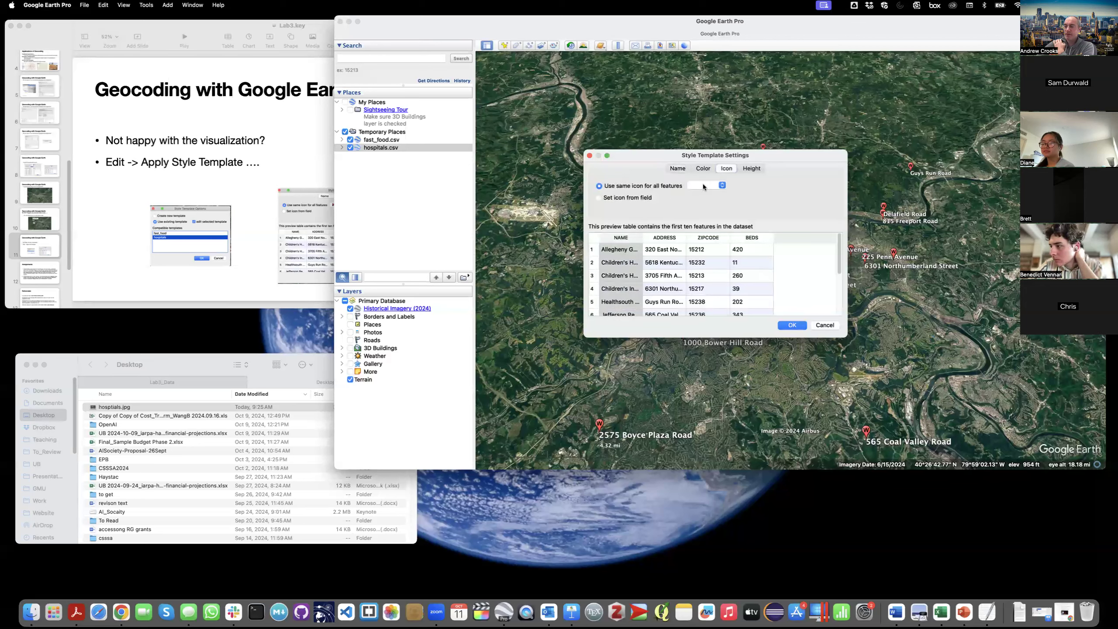
pyautogui.click(703, 185)
pyautogui.scroll(-10, 696, 343)
pyautogui.scroll(-5, 697, 379)
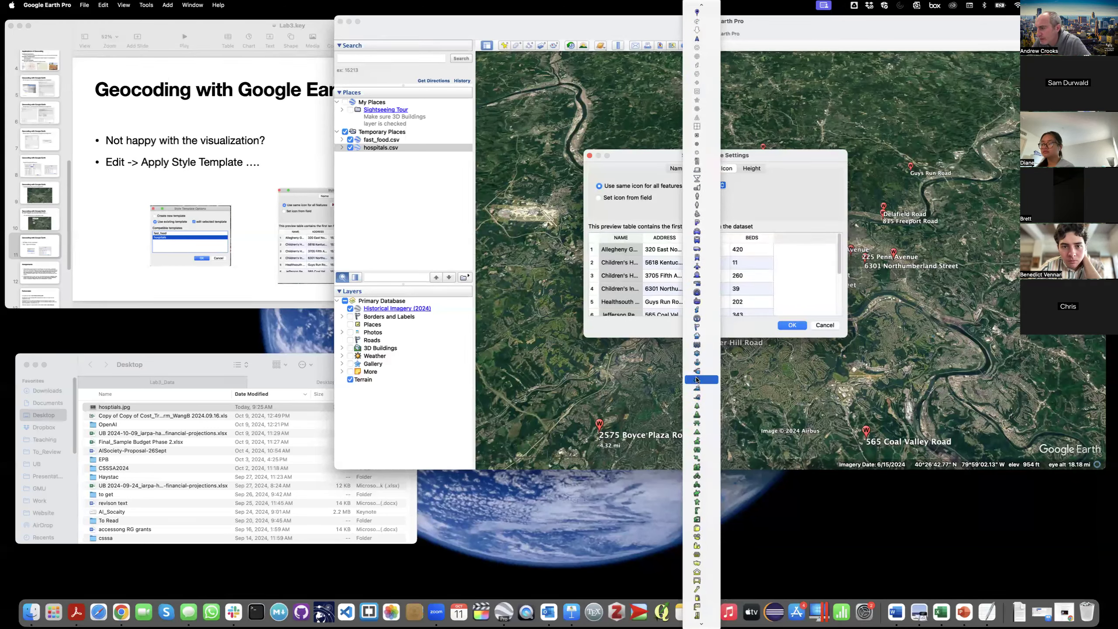
pyautogui.scroll(-5, 700, 375)
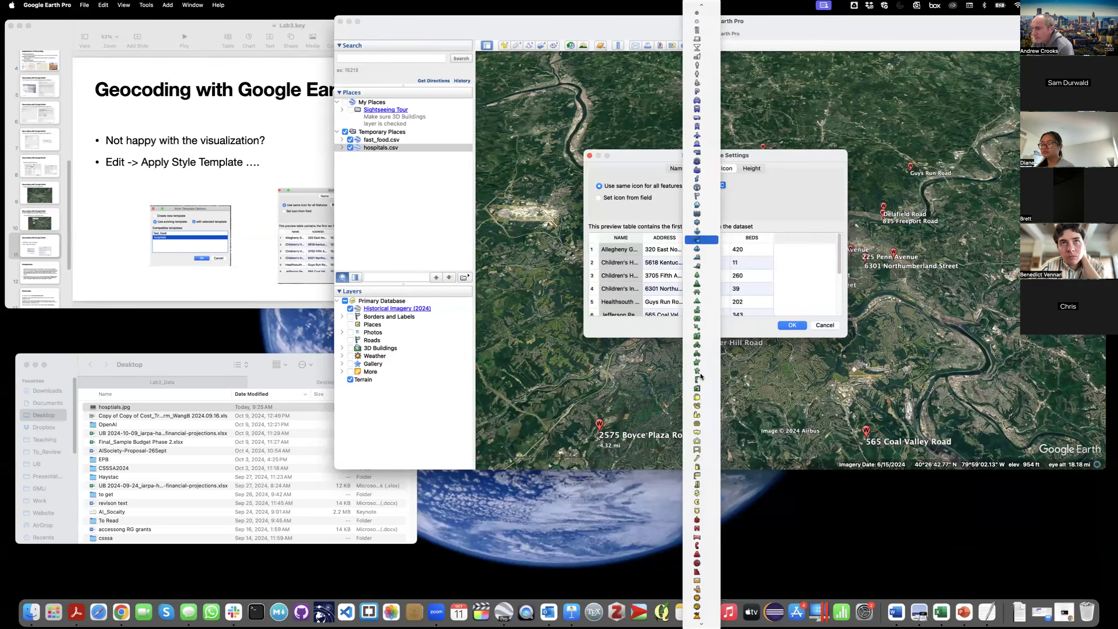
pyautogui.click(699, 528)
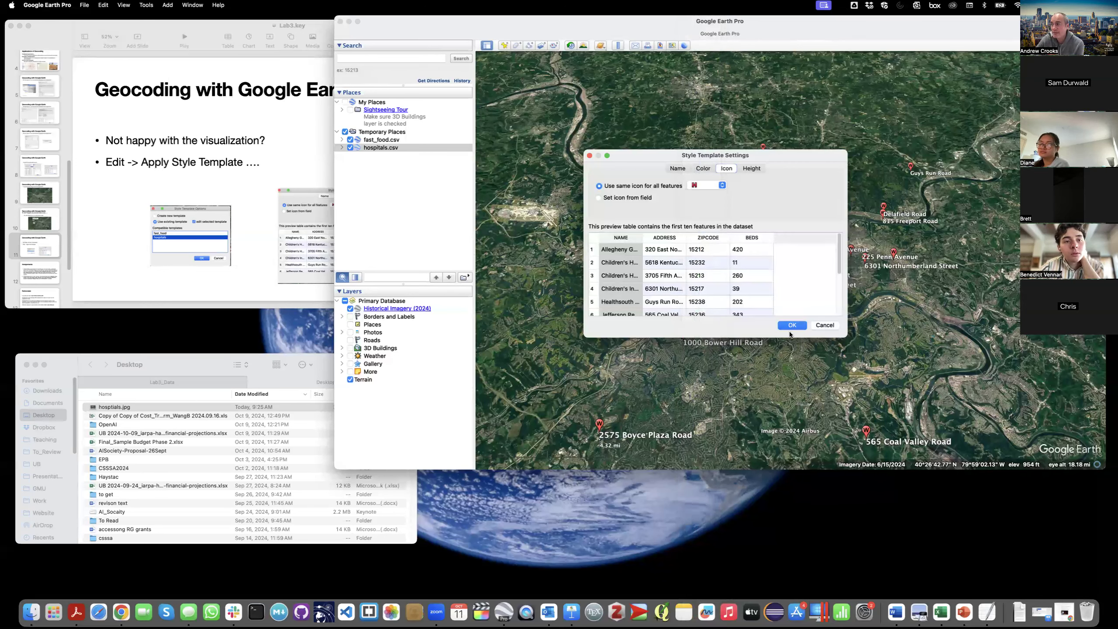
# Step: Confirm the style settings and save the template as "hospitals_symbol" in My Style Templates
pyautogui.click(791, 325)
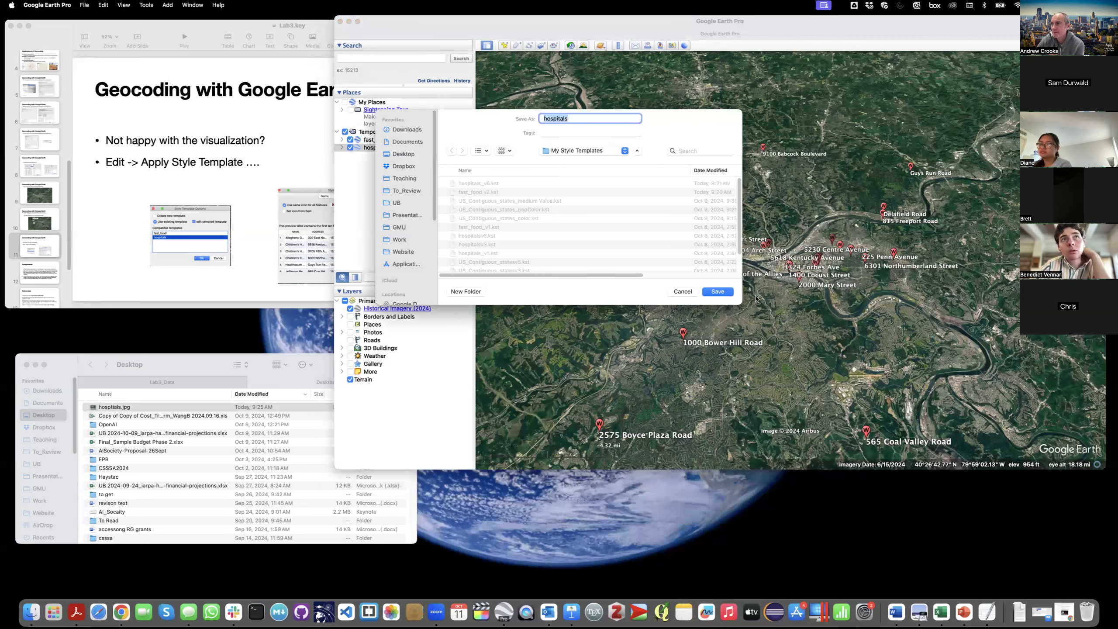
pyautogui.click(582, 116)
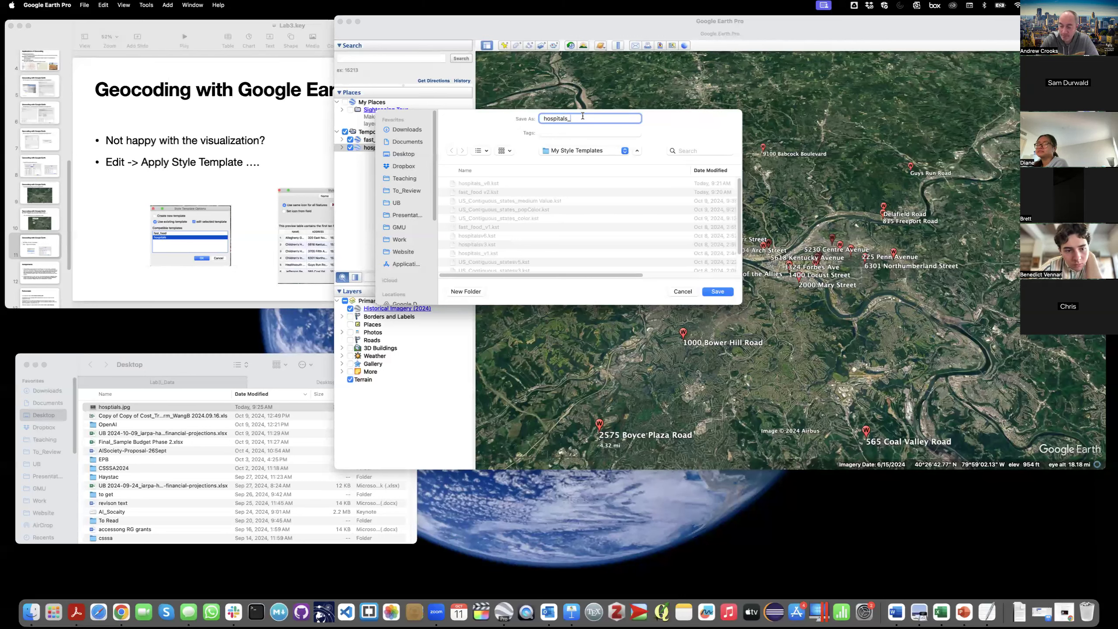
pyautogui.write('_symbol')
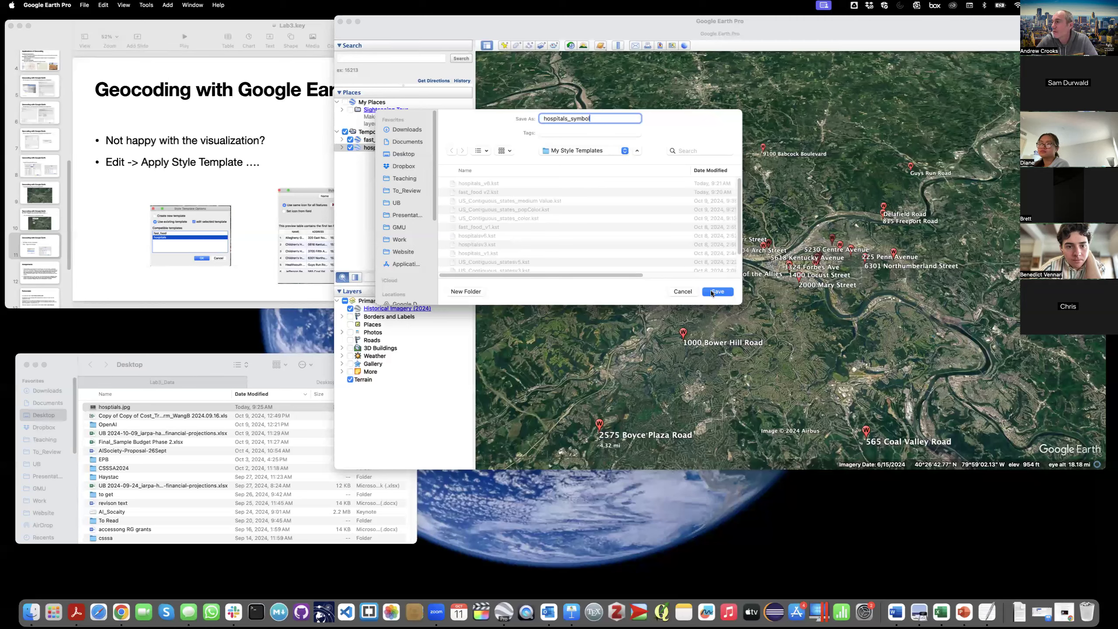
pyautogui.click(716, 292)
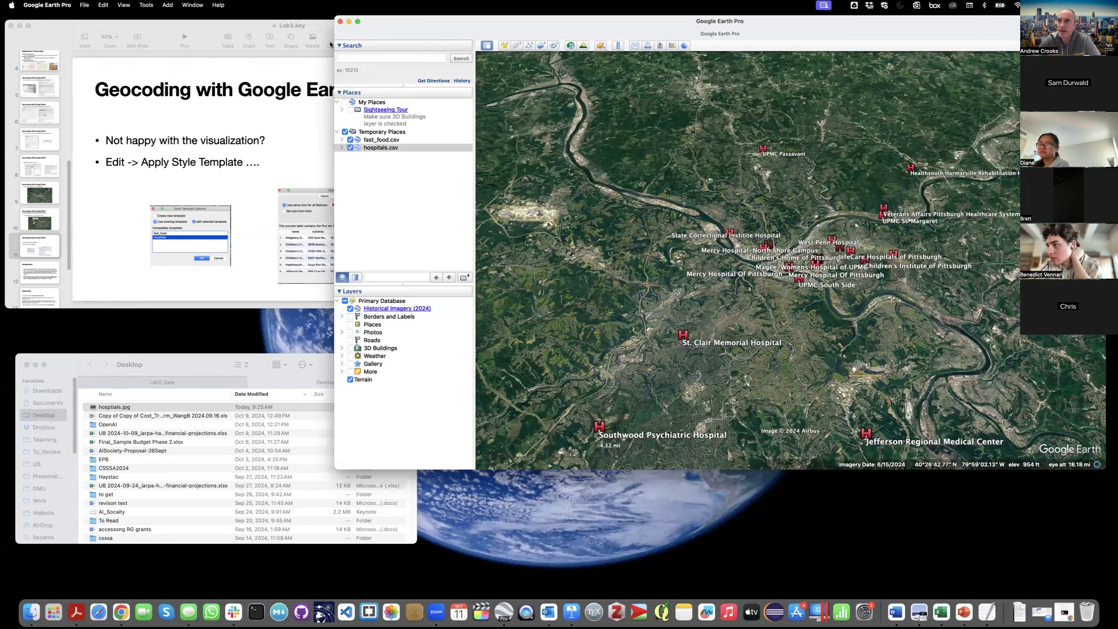
# Step: Apply the existing hospitals_v1 style template to the hospitals.csv layer
pyautogui.click(105, 5)
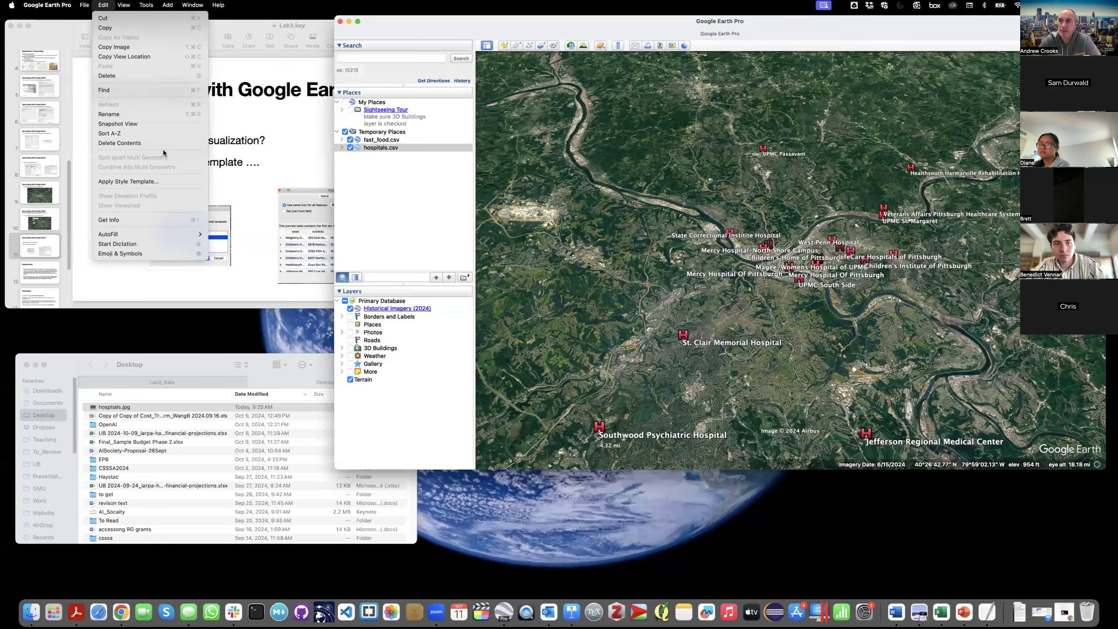
pyautogui.click(128, 181)
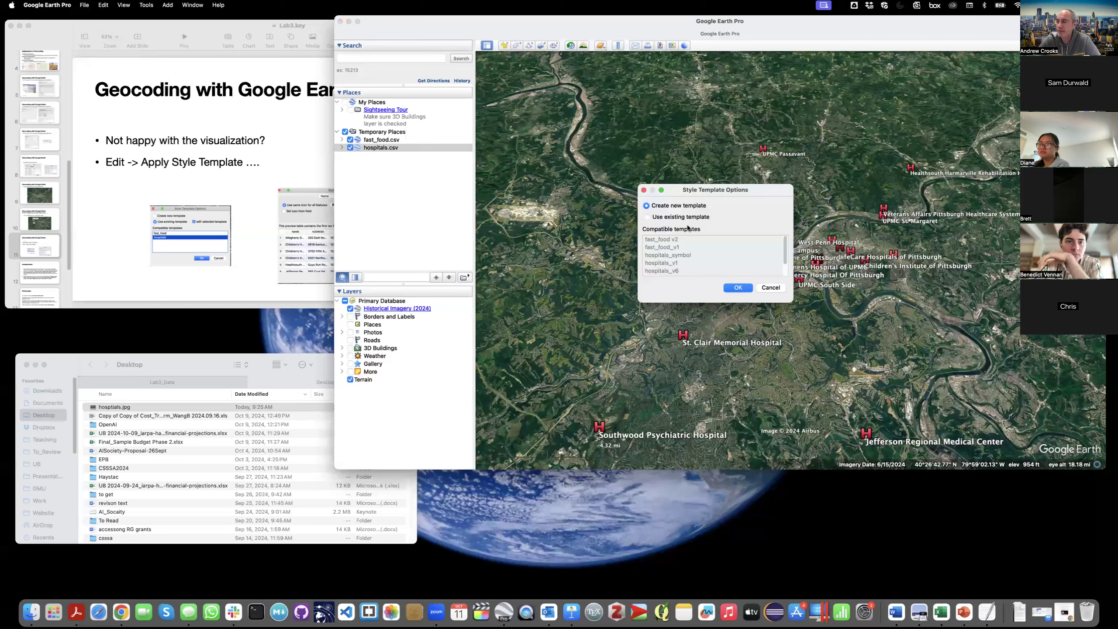
pyautogui.click(681, 255)
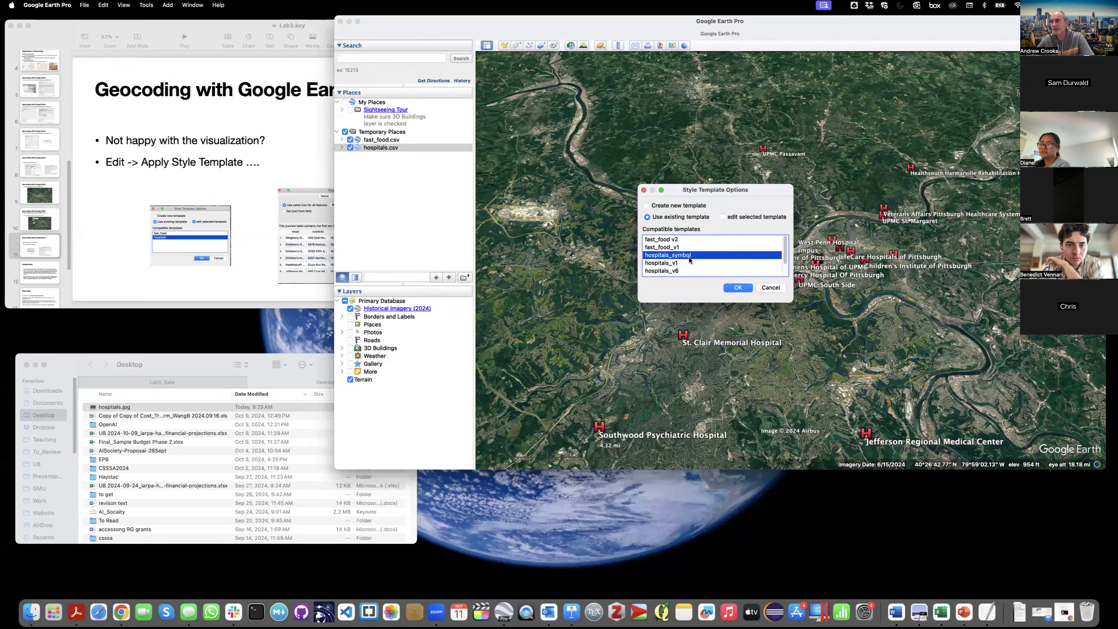
pyautogui.click(687, 263)
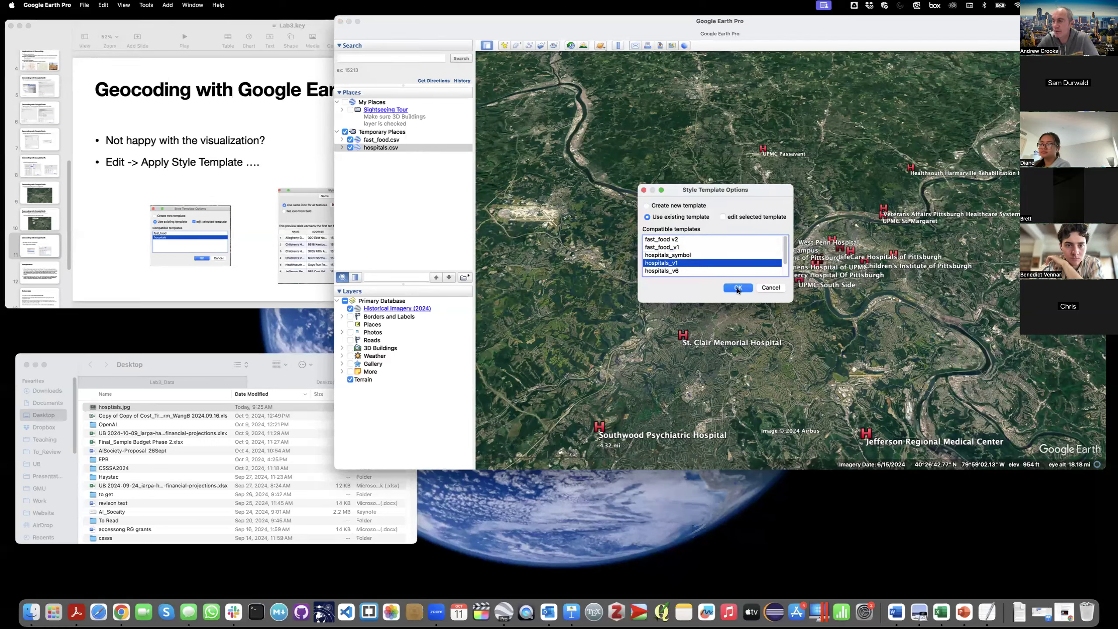
pyautogui.click(737, 287)
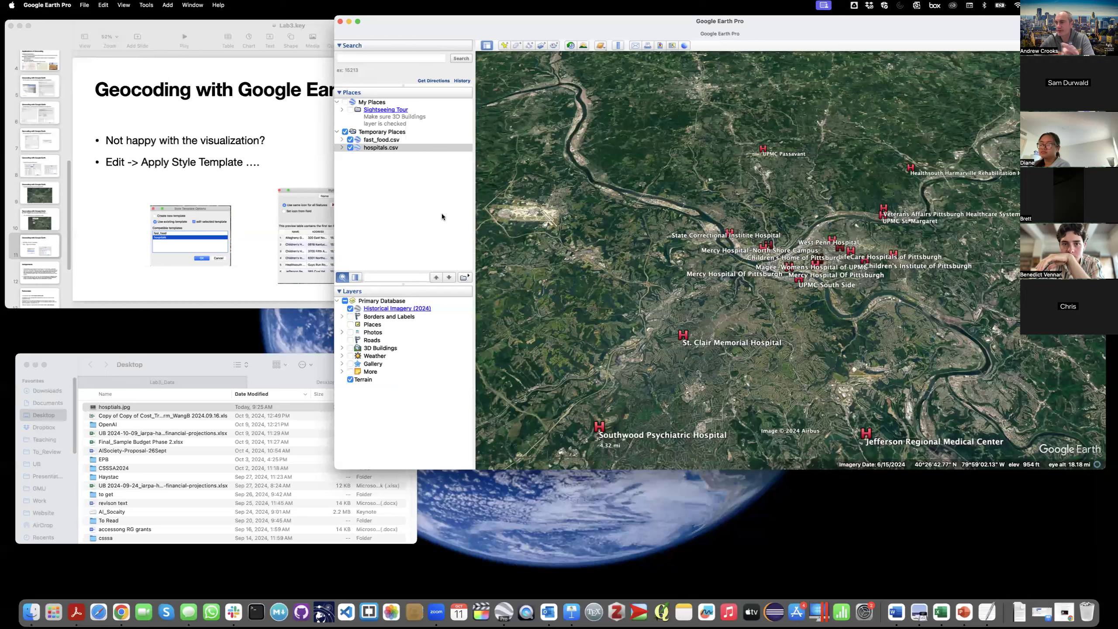
# Step: Create another new style template for hospitals.csv, again using NAME as the name field
pyautogui.rightClick(388, 148)
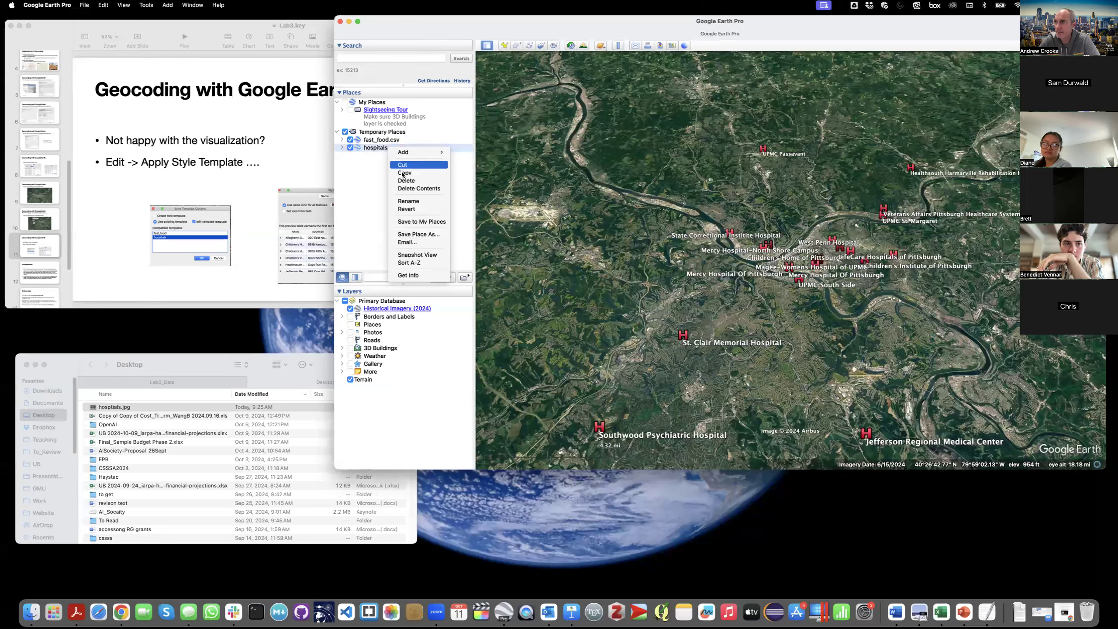
pyautogui.click(377, 150)
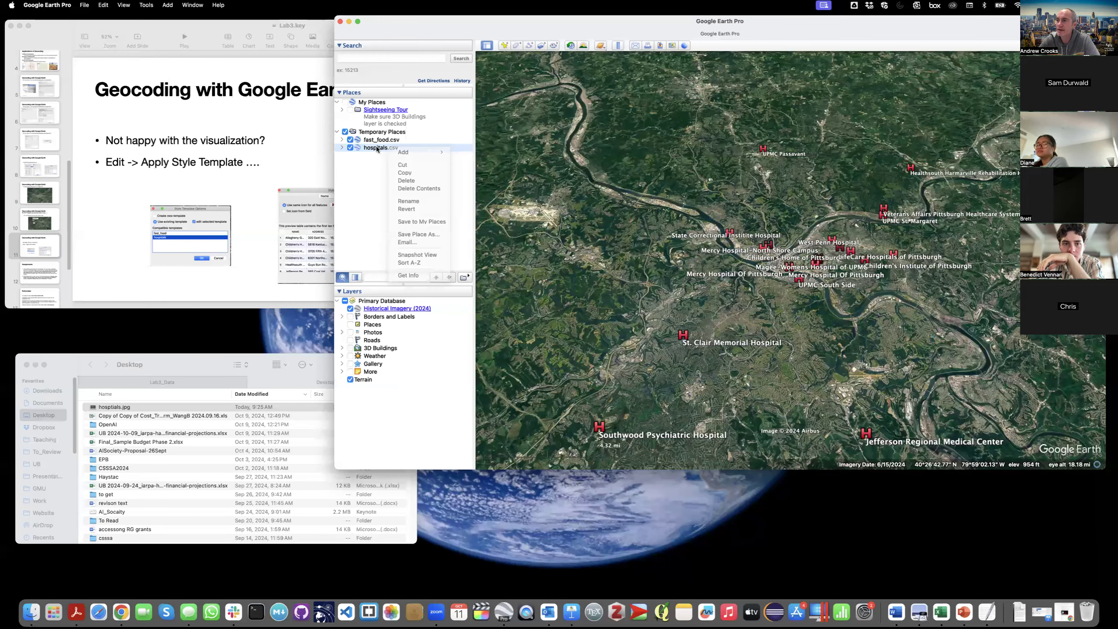
pyautogui.click(102, 5)
pyautogui.click(162, 179)
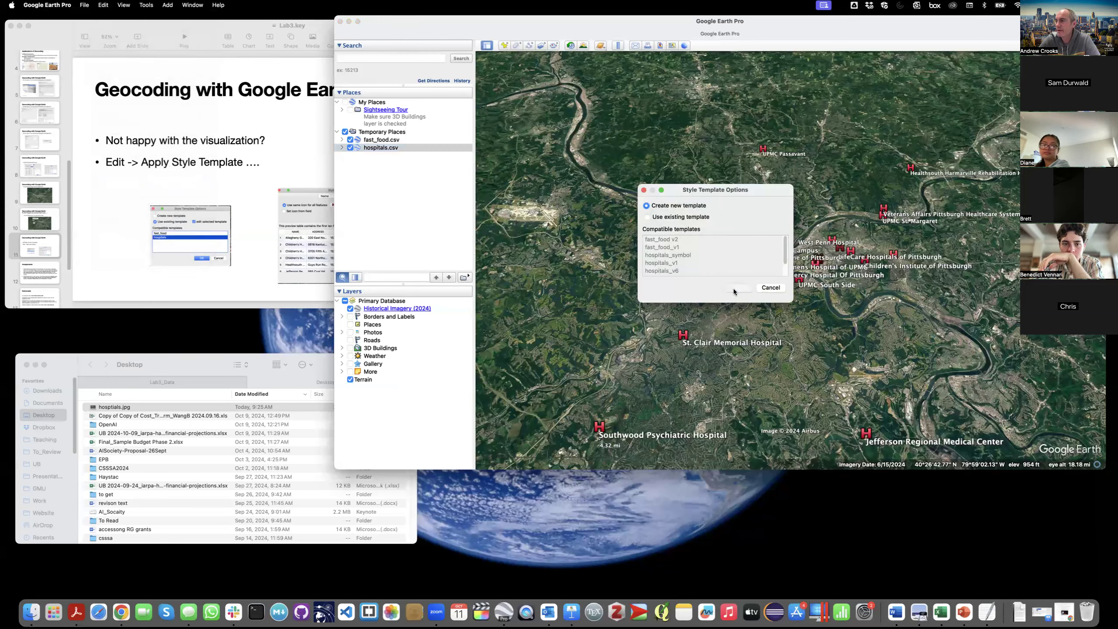
pyautogui.click(734, 287)
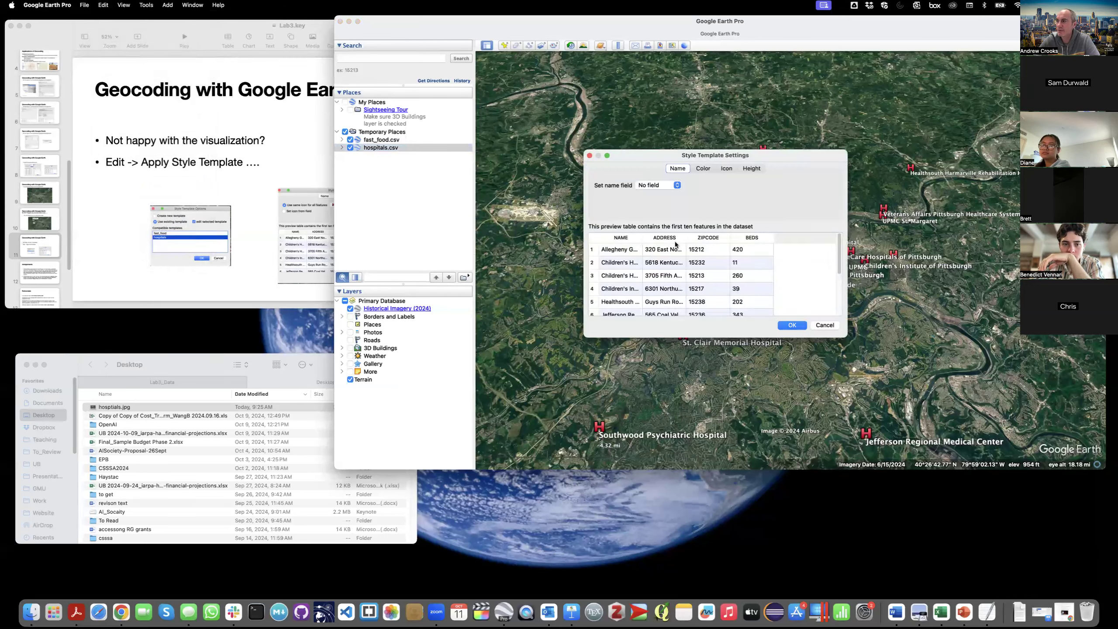
pyautogui.click(655, 186)
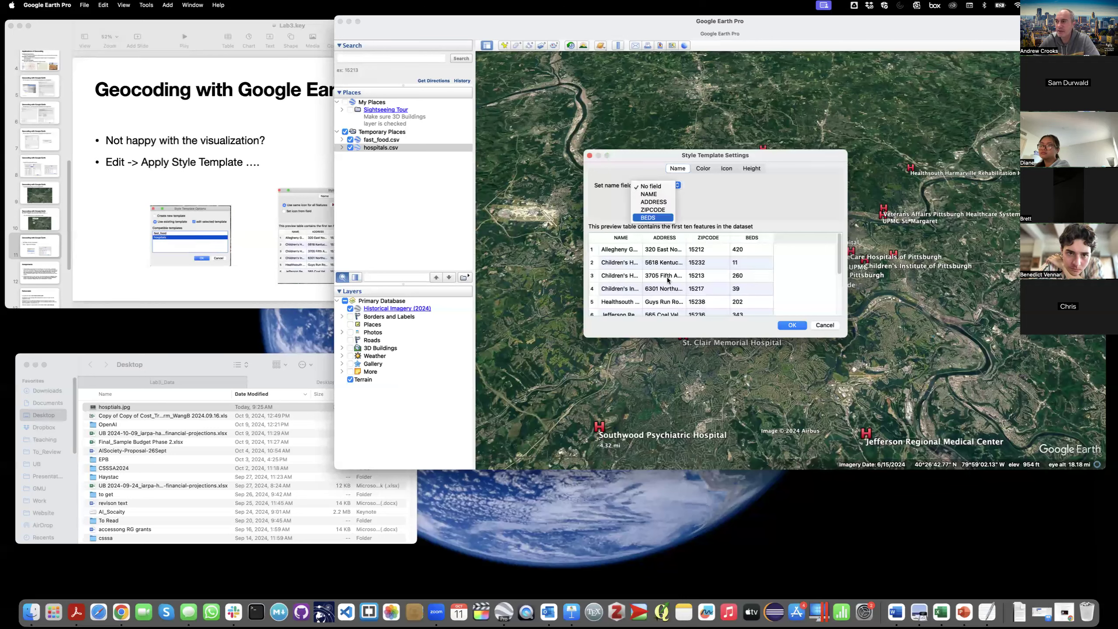
pyautogui.click(693, 199)
pyautogui.click(668, 184)
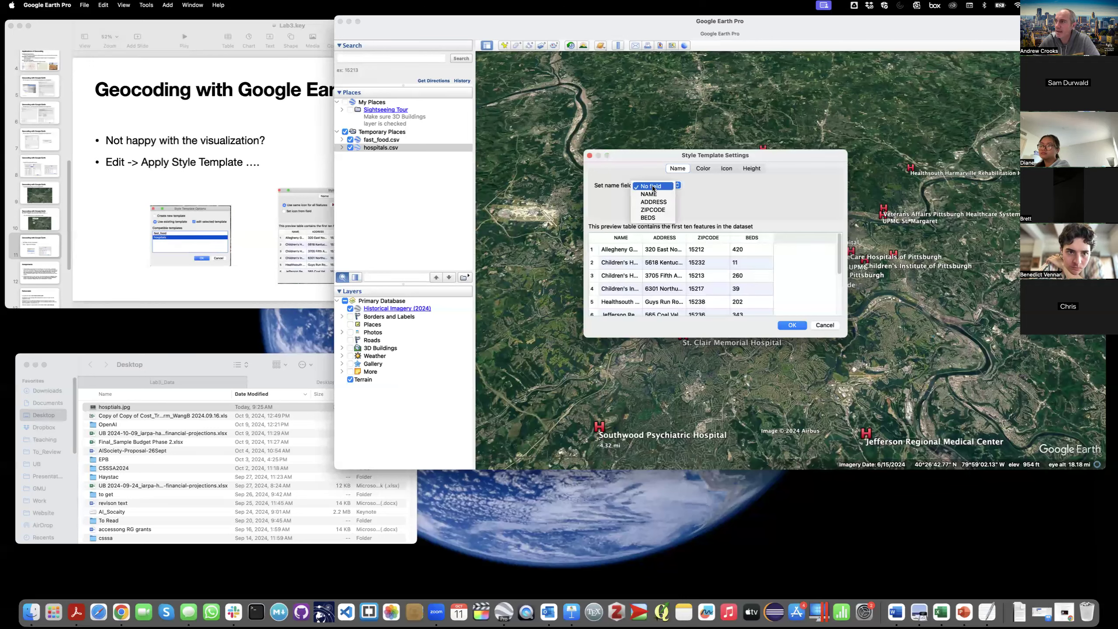
pyautogui.click(655, 194)
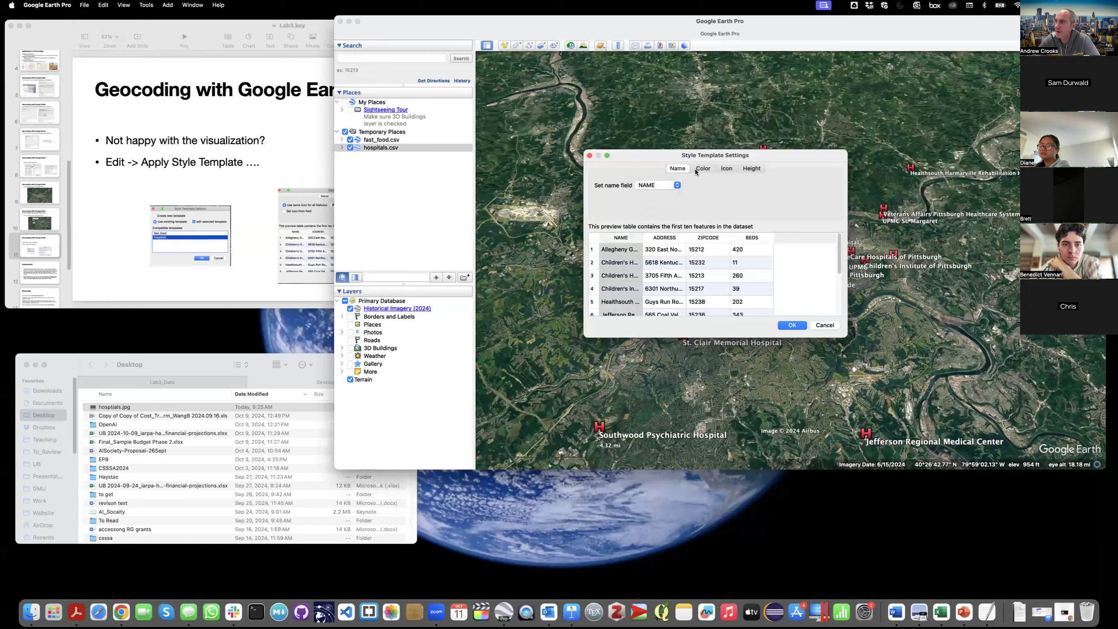
# Step: Set the template's icons from the BEDS field, divided into 4 buckets
pyautogui.click(726, 168)
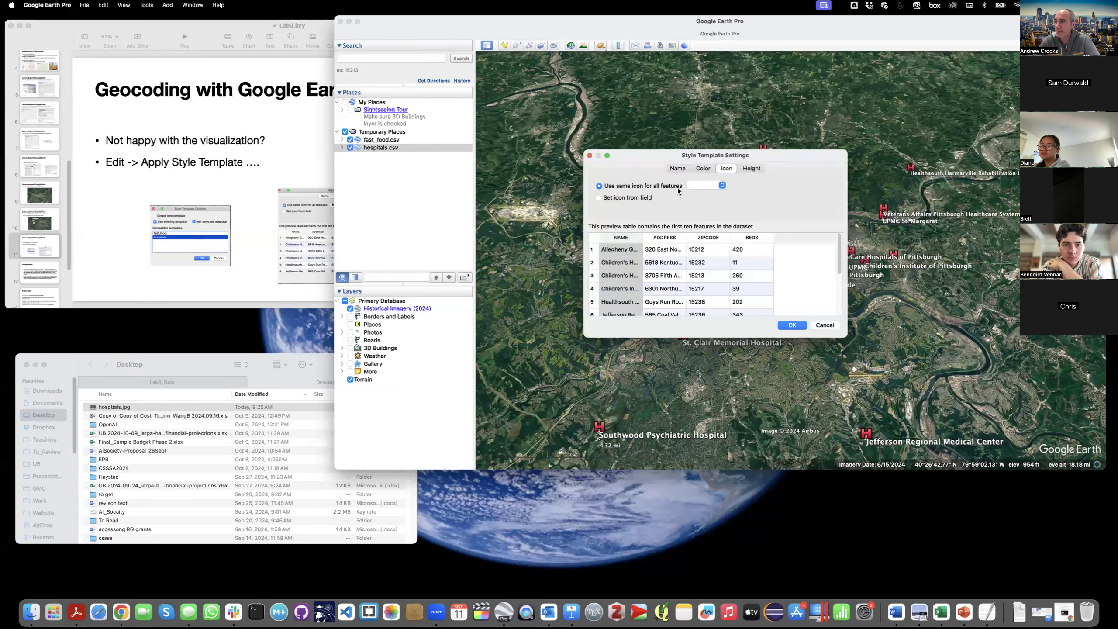
pyautogui.click(635, 199)
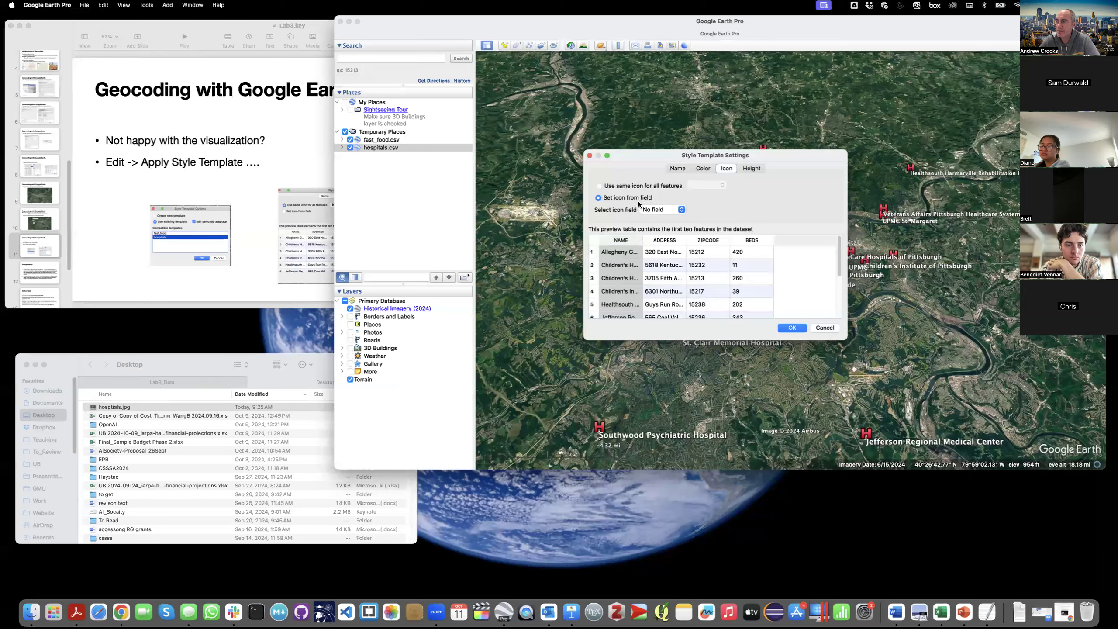
pyautogui.click(656, 208)
pyautogui.click(653, 242)
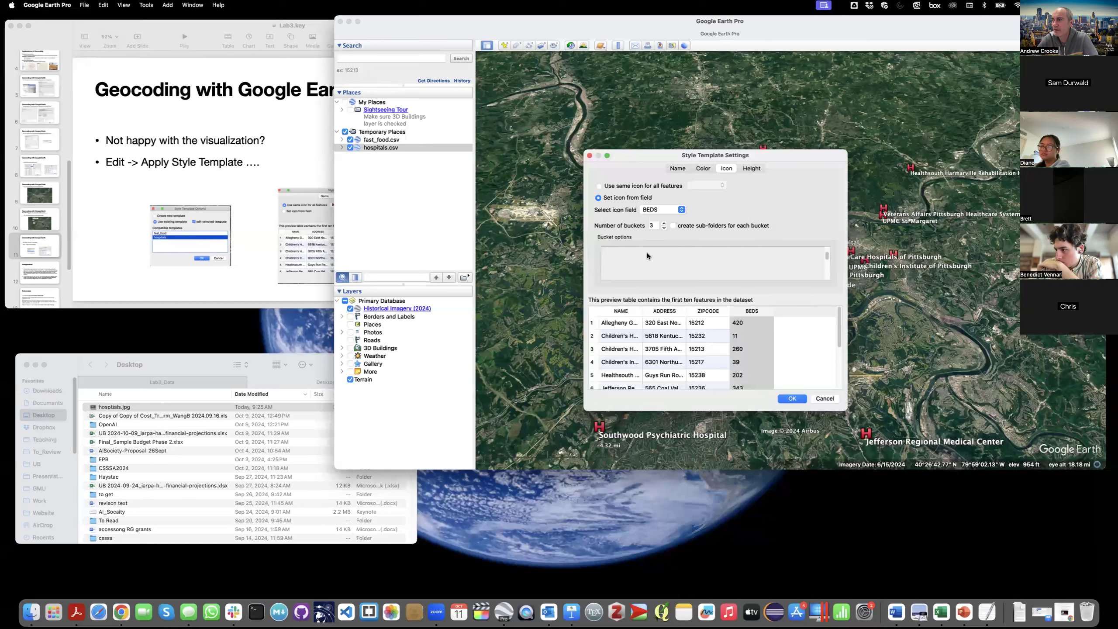
pyautogui.click(664, 223)
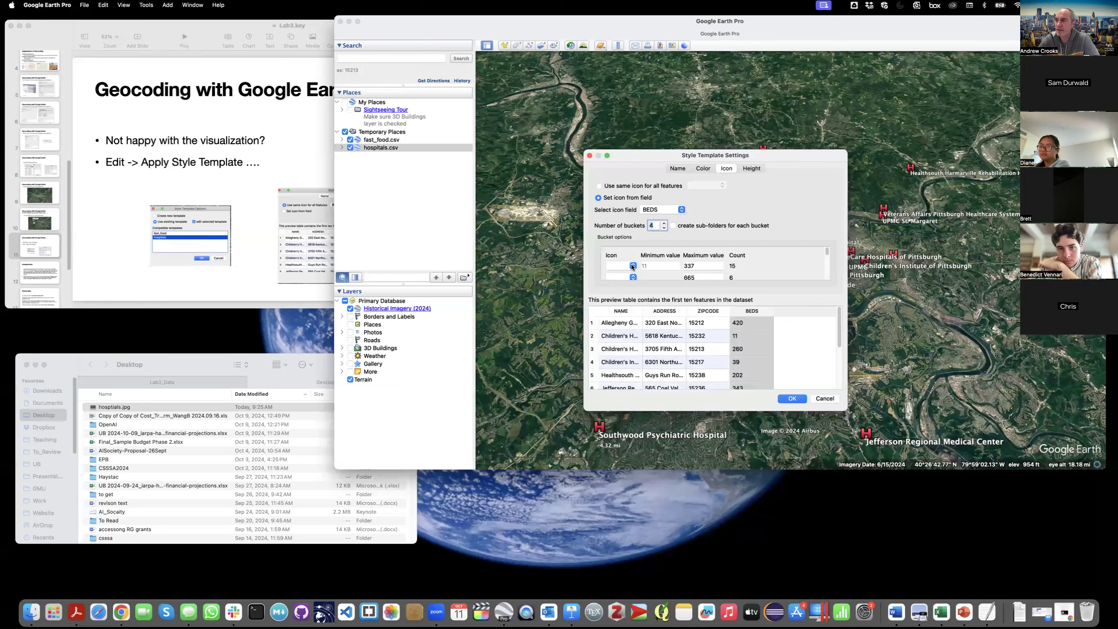
pyautogui.click(746, 330)
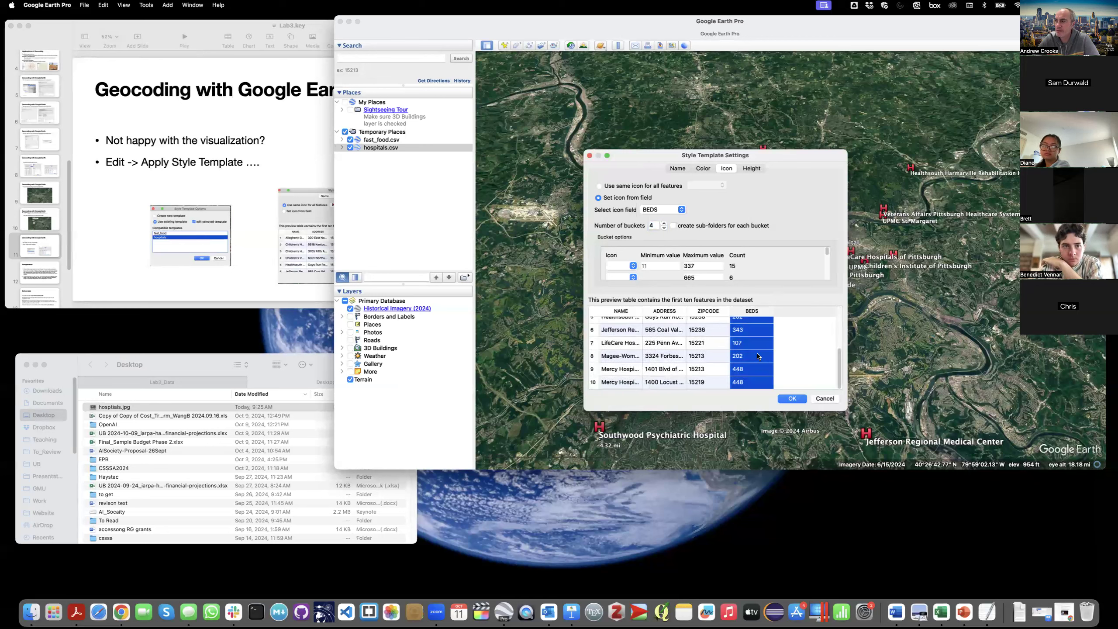
# Step: Assign a different icon to each BEDS bucket in ascending order: white "i", red pin, green pin and pink pin
pyautogui.click(632, 265)
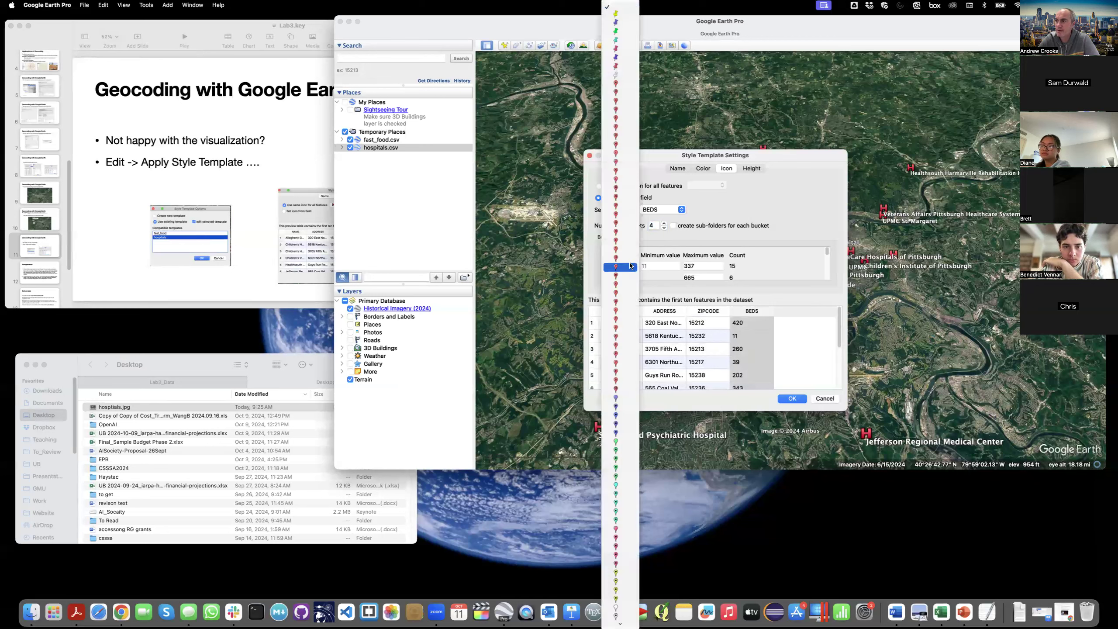
pyautogui.scroll(-10, 630, 278)
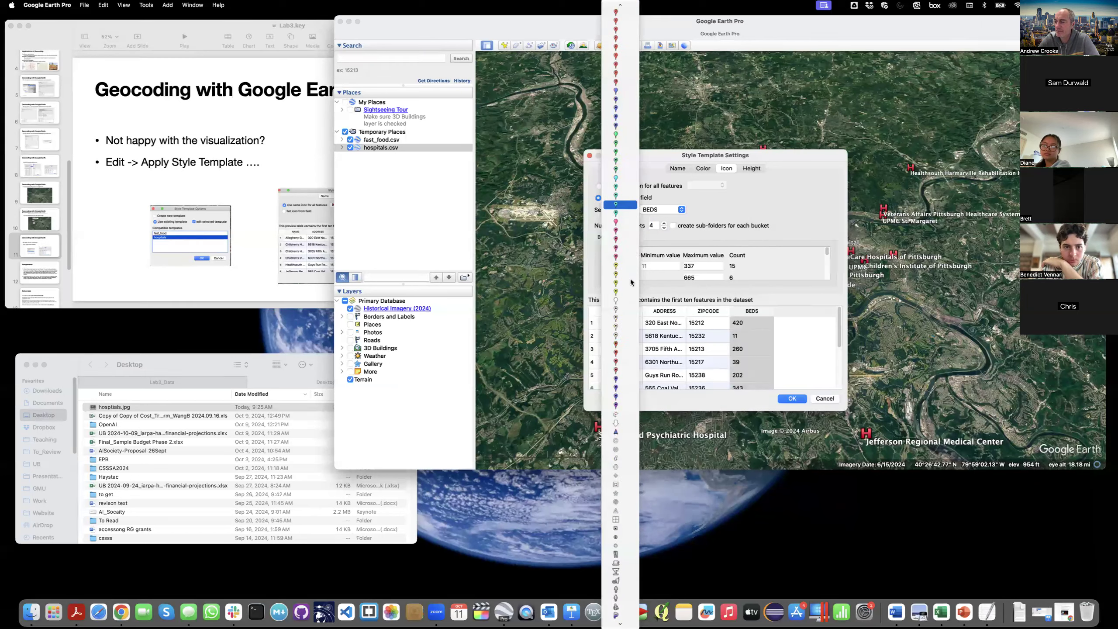
pyautogui.scroll(-3, 631, 281)
pyautogui.scroll(2, 631, 278)
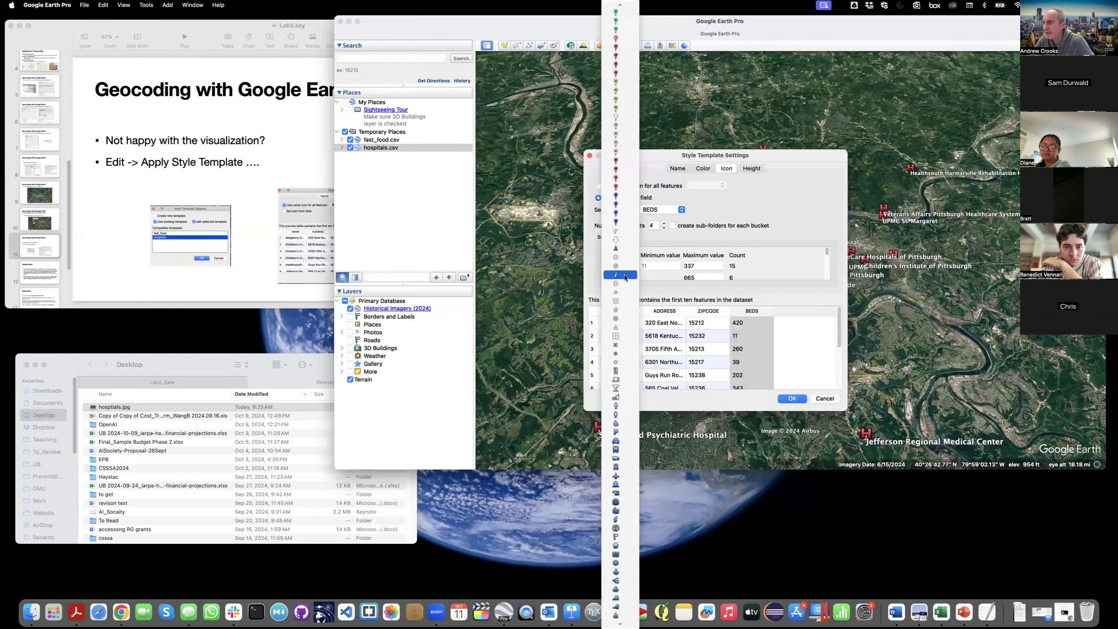
pyautogui.click(629, 277)
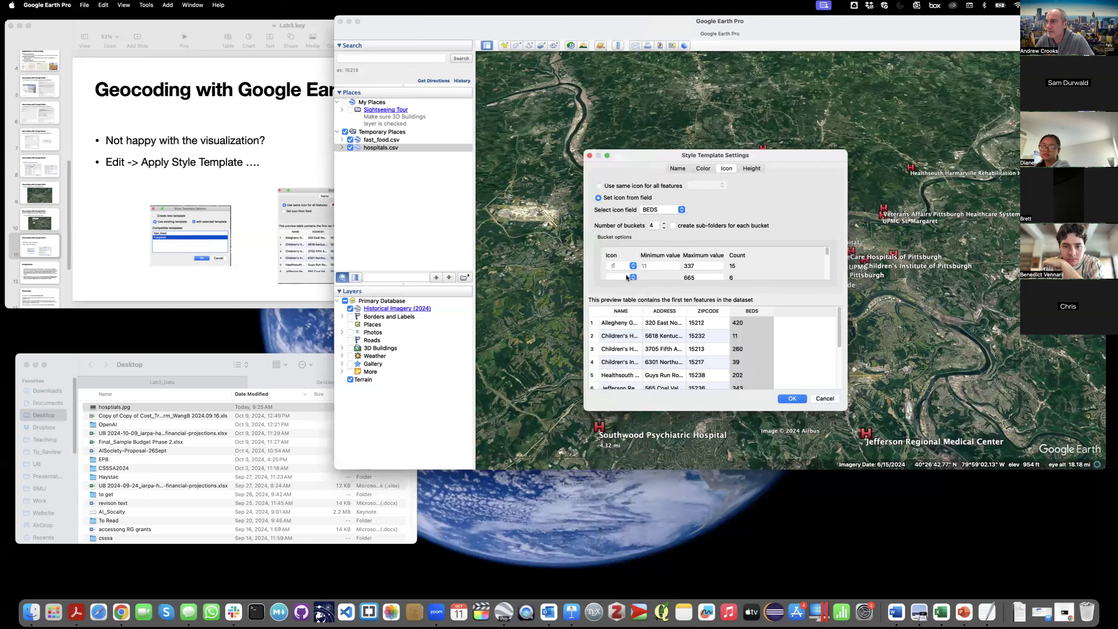
pyautogui.click(624, 277)
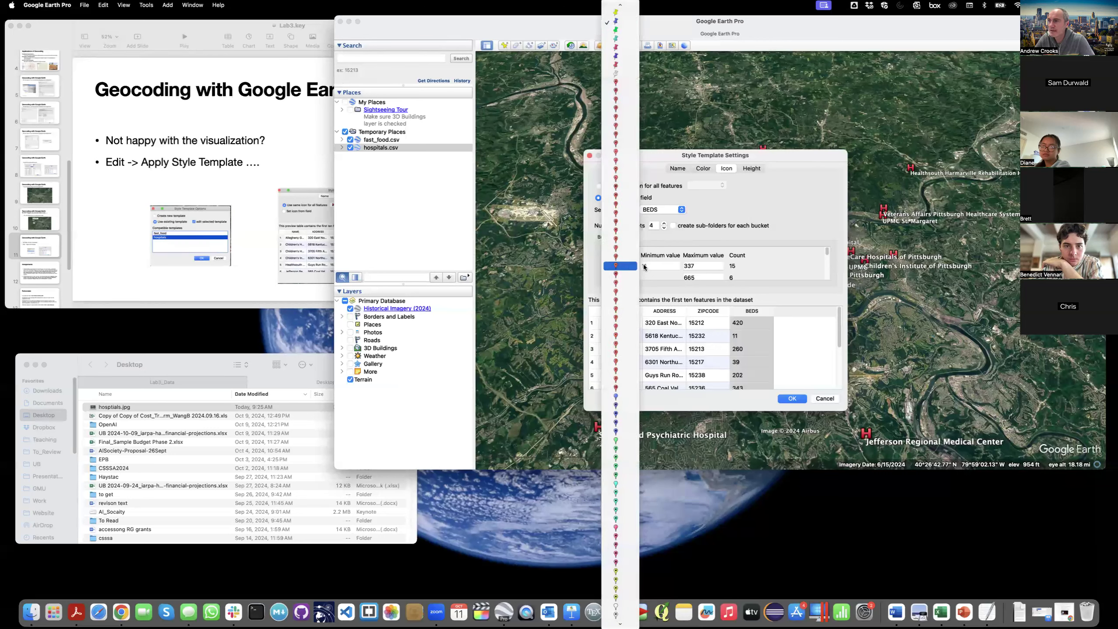
pyautogui.click(623, 272)
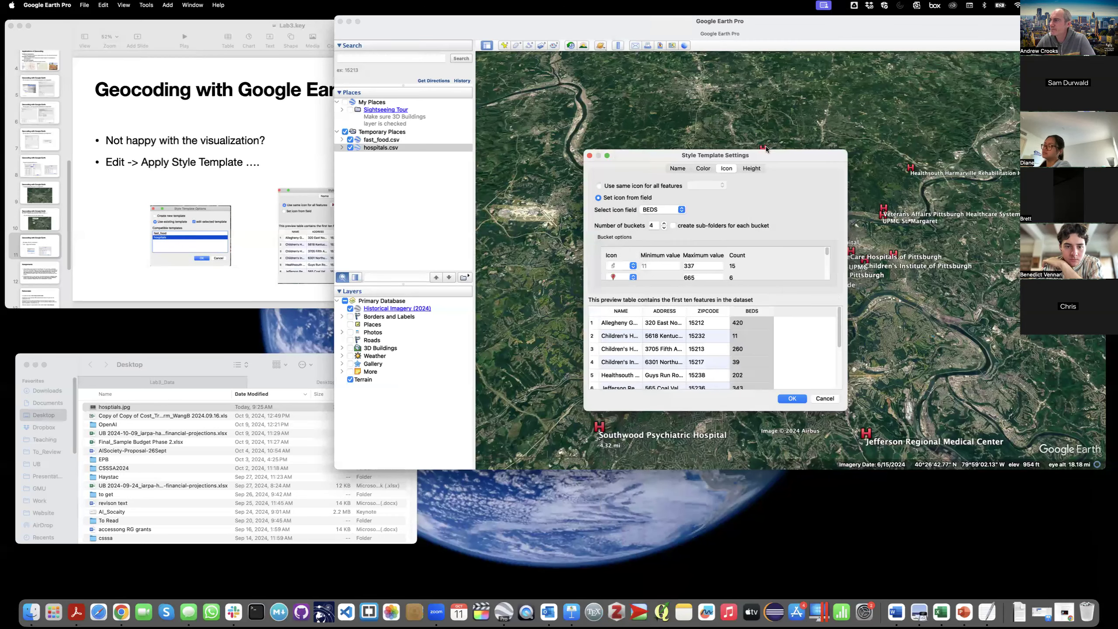
pyautogui.moveTo(769, 149); pyautogui.dragTo(742, 77)
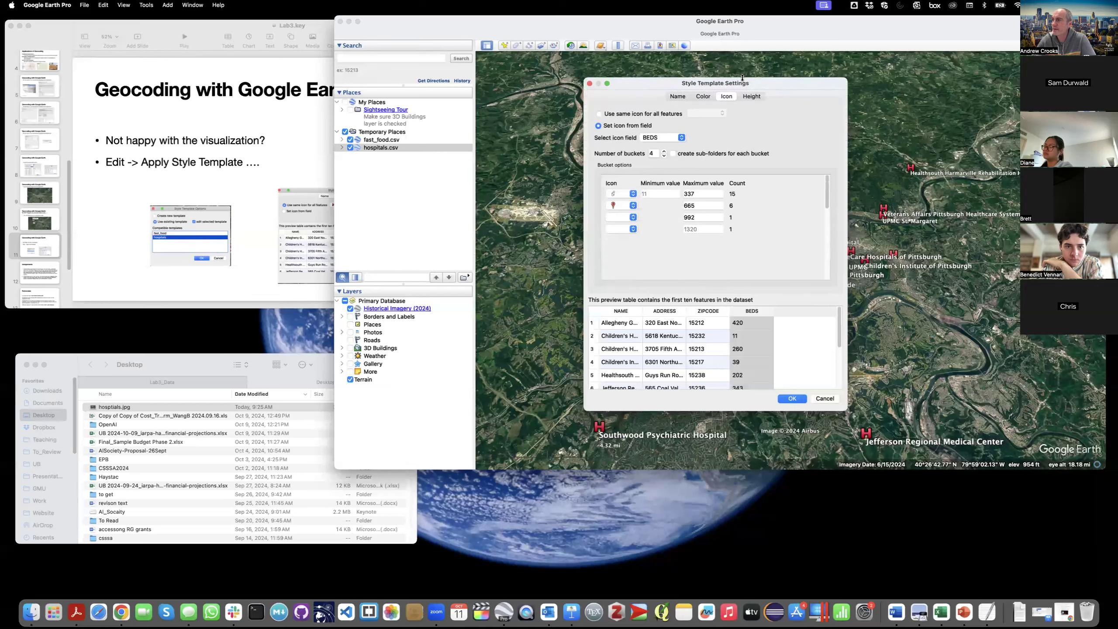
pyautogui.click(635, 217)
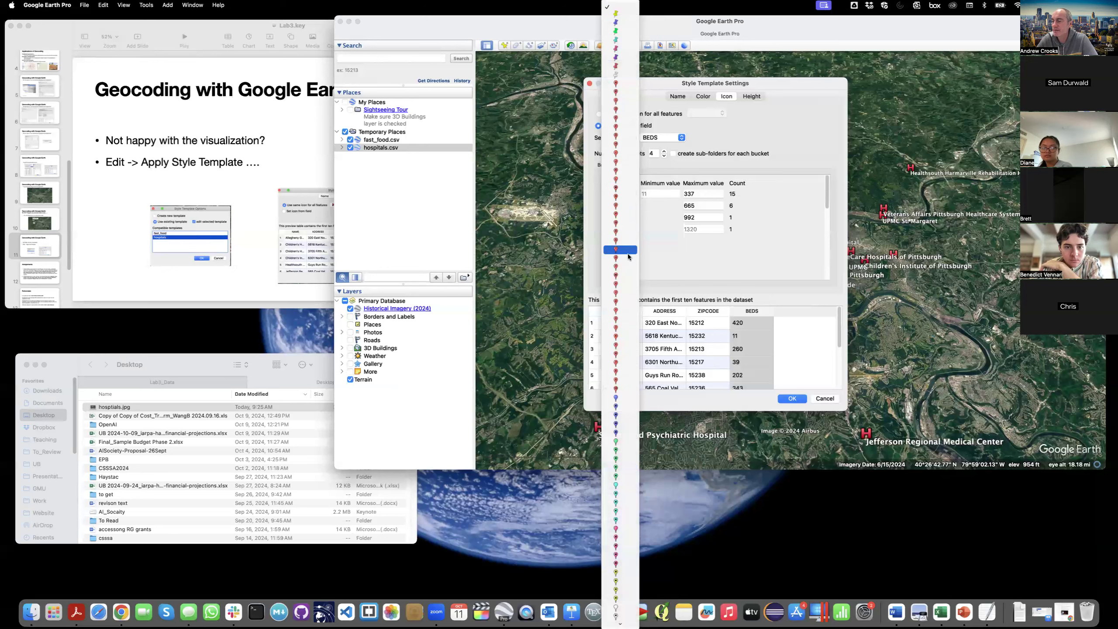
pyautogui.click(626, 538)
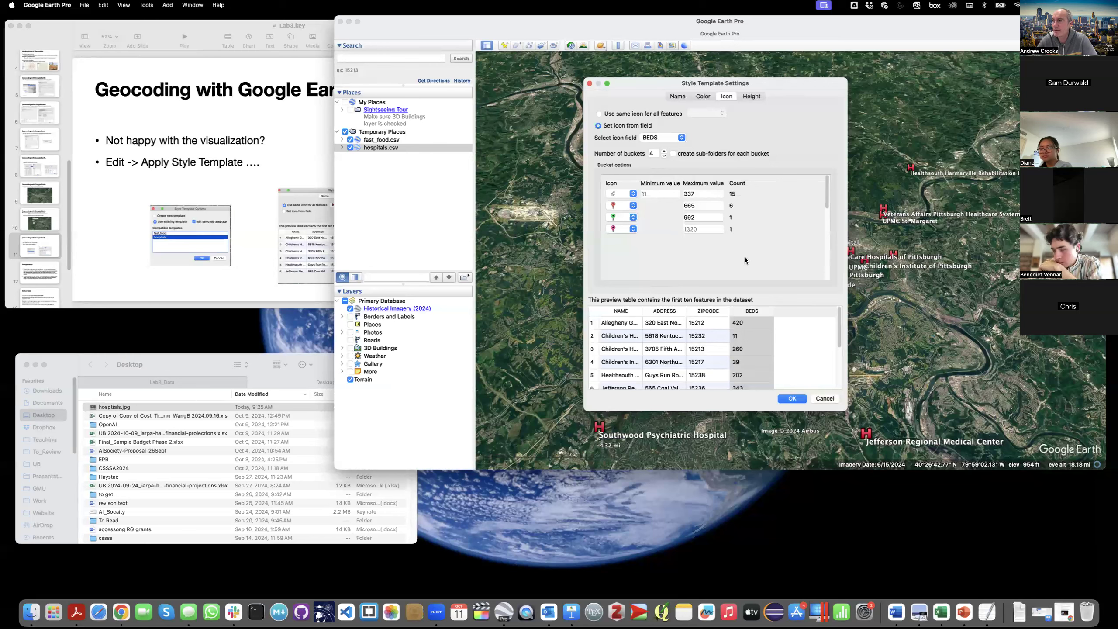
# Step: Confirm the style settings and save the template as "hospitals_beds" in My Style Templates
pyautogui.click(791, 399)
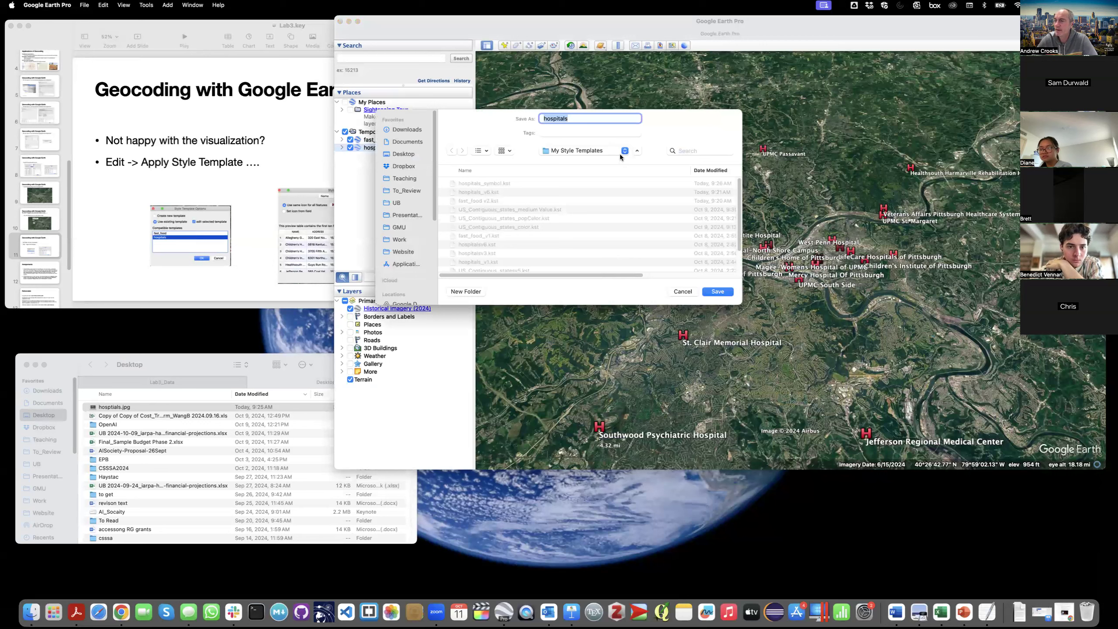
pyautogui.click(588, 116)
pyautogui.write('_beds')
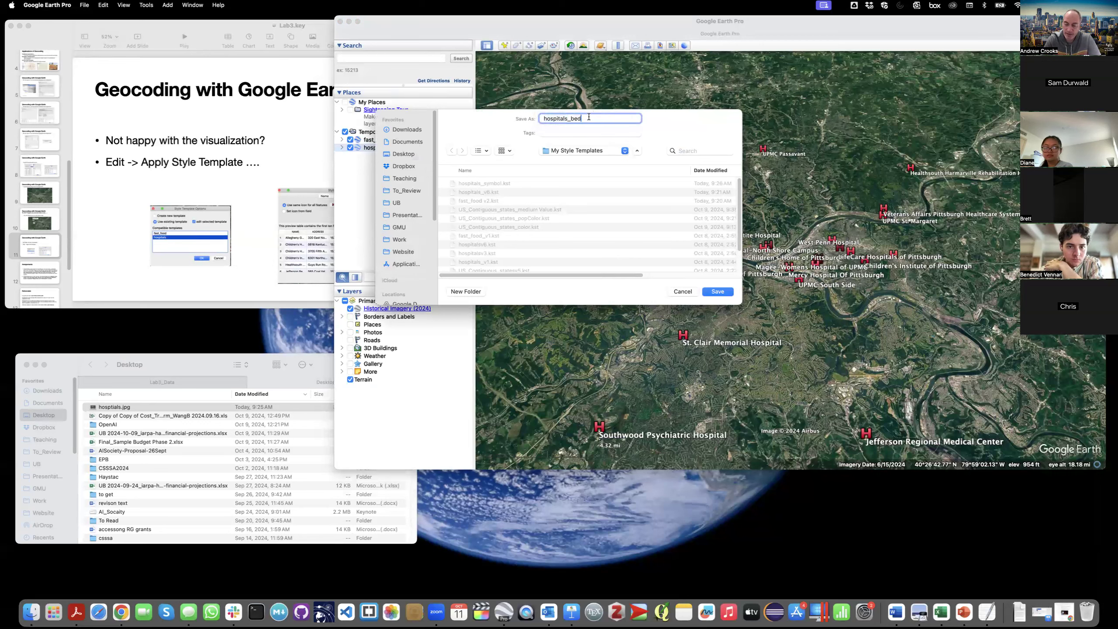
pyautogui.click(722, 292)
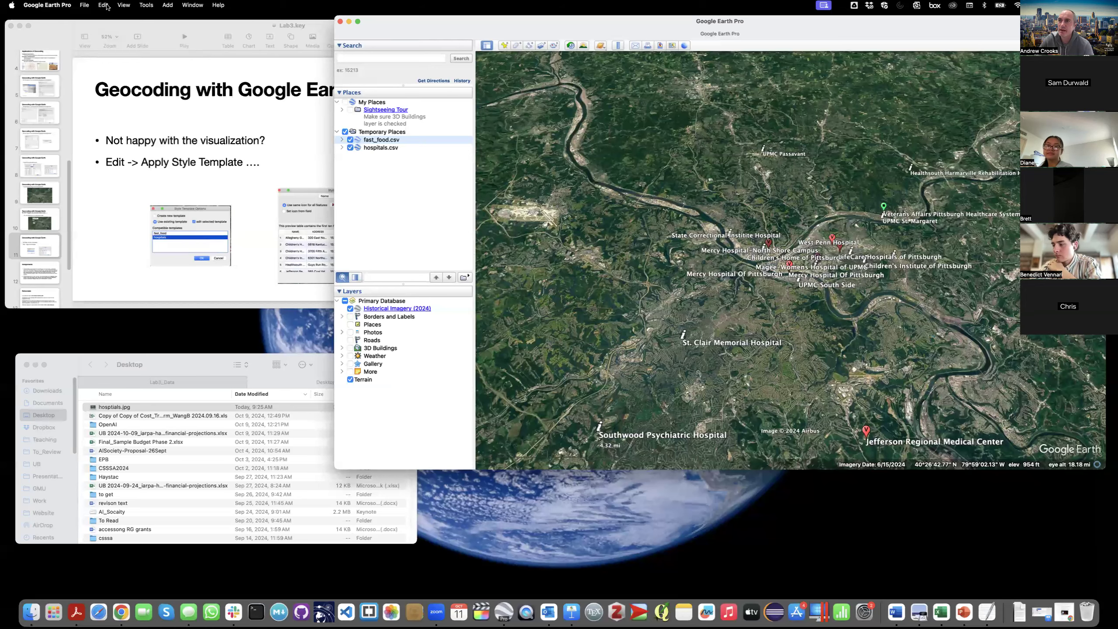
# Step: Fly to the fast_food.csv locations and zoom in until the individual restaurants can be distinguished
pyautogui.doubleClick(382, 140)
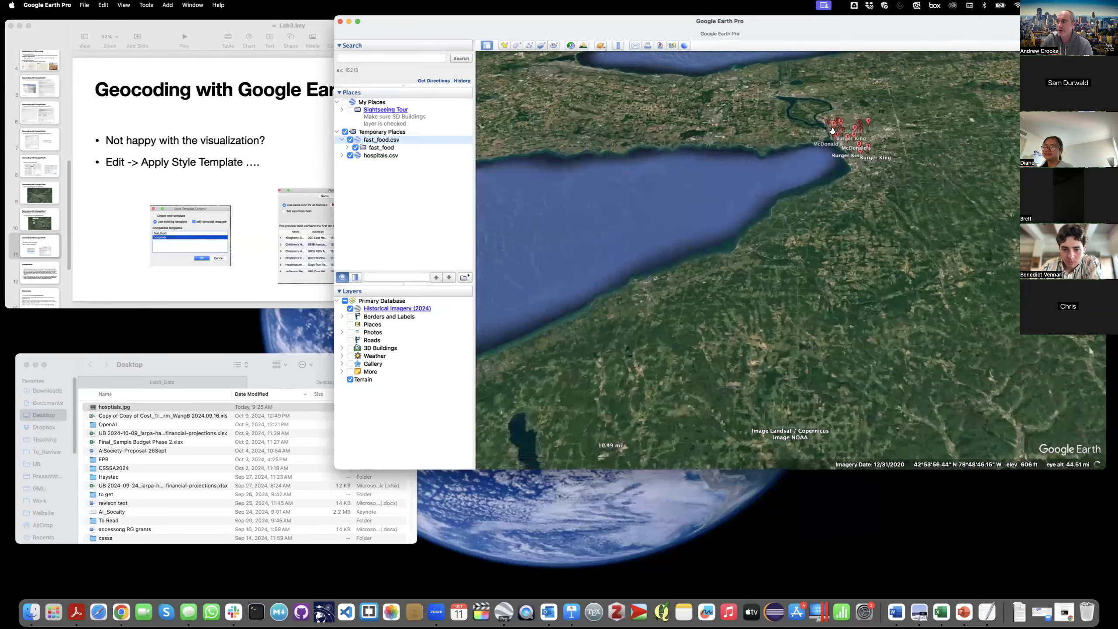
pyautogui.scroll(5, 806, 172)
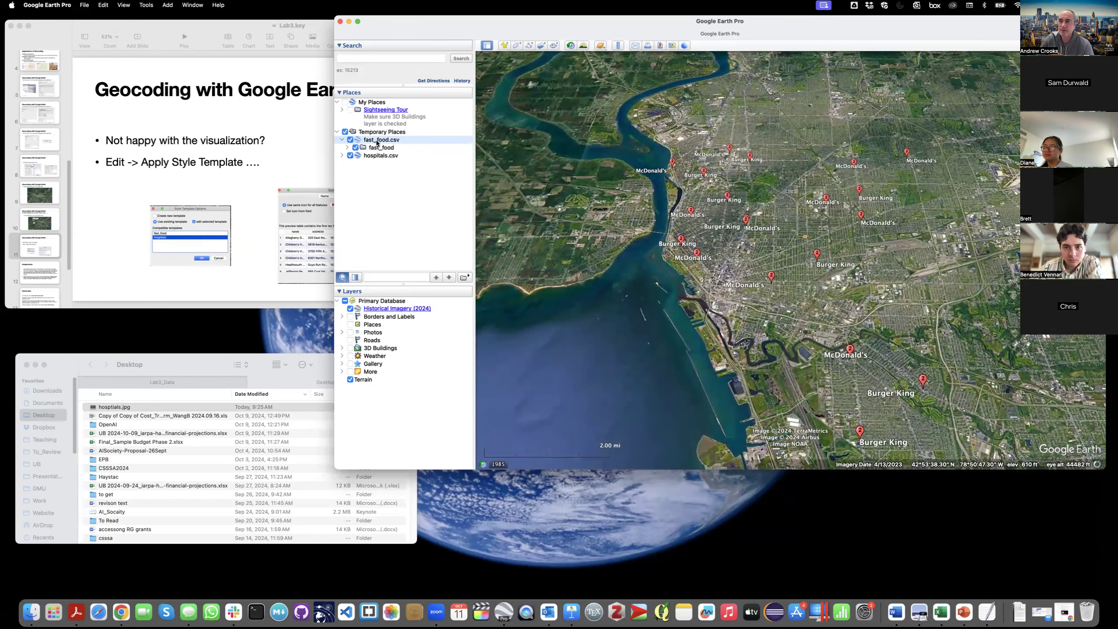
pyautogui.click(103, 5)
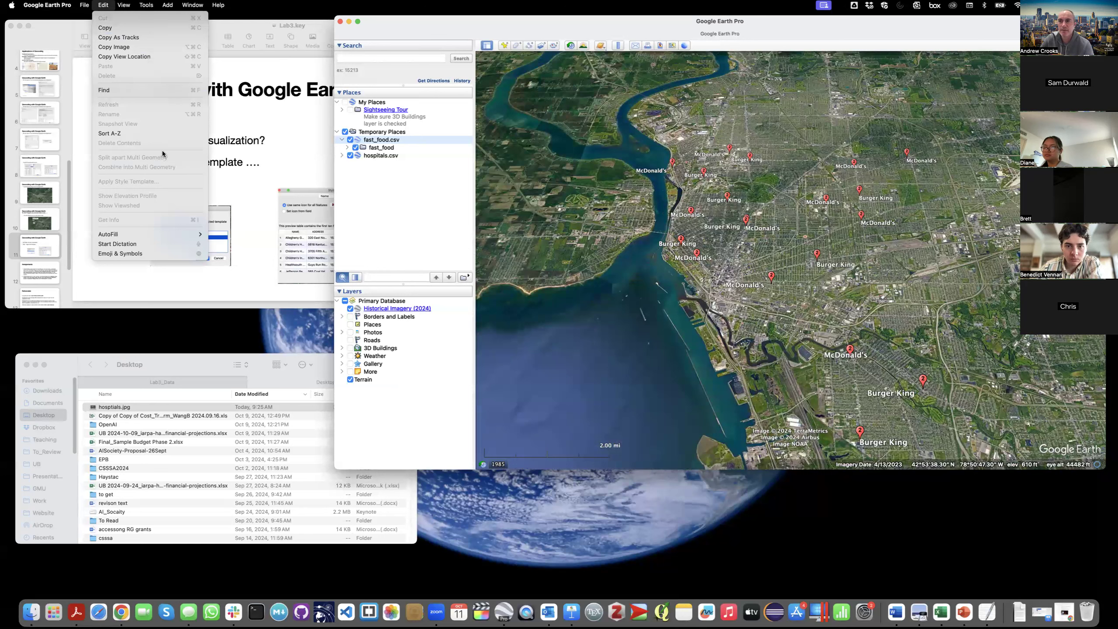
pyautogui.click(488, 138)
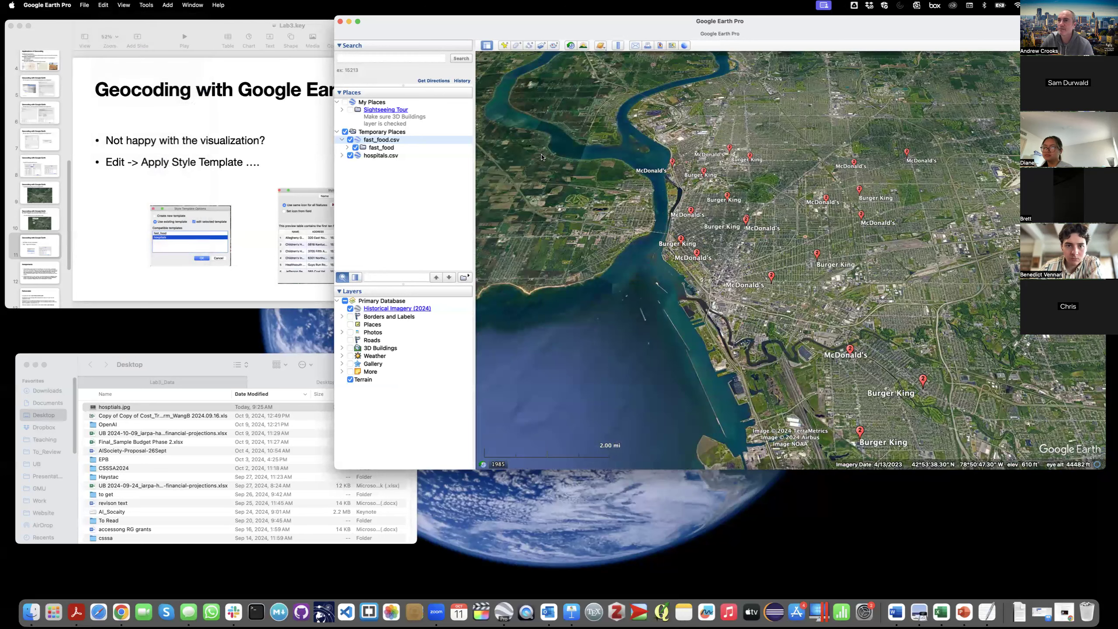
pyautogui.click(103, 5)
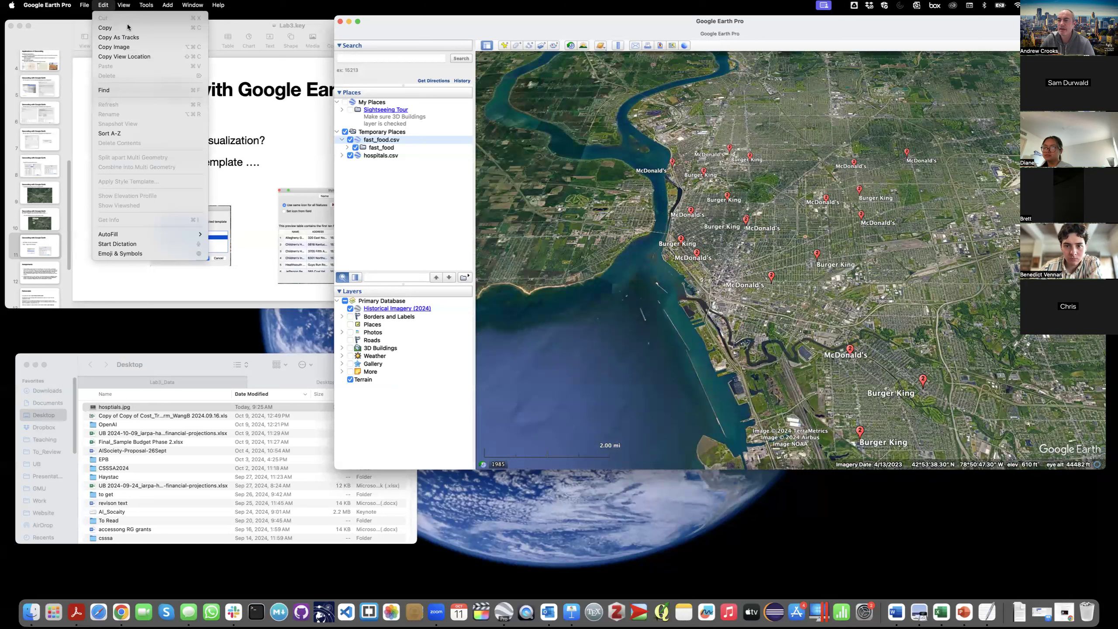
pyautogui.click(391, 149)
# Step: Create a new style template for the fast_food folder inside fast_food.csv
pyautogui.click(389, 149)
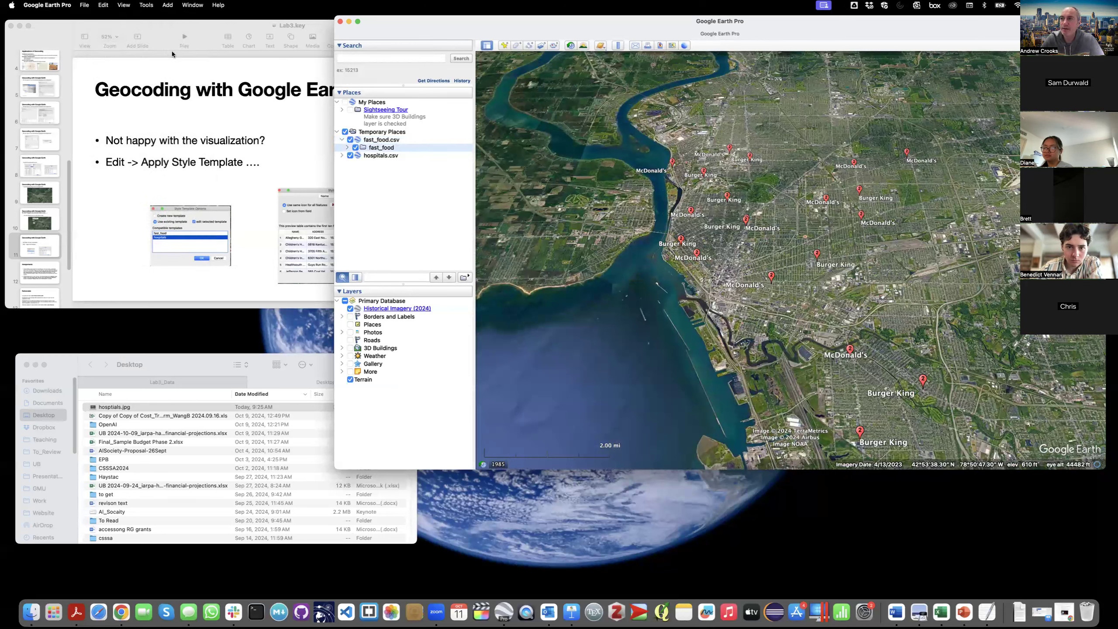
pyautogui.click(103, 5)
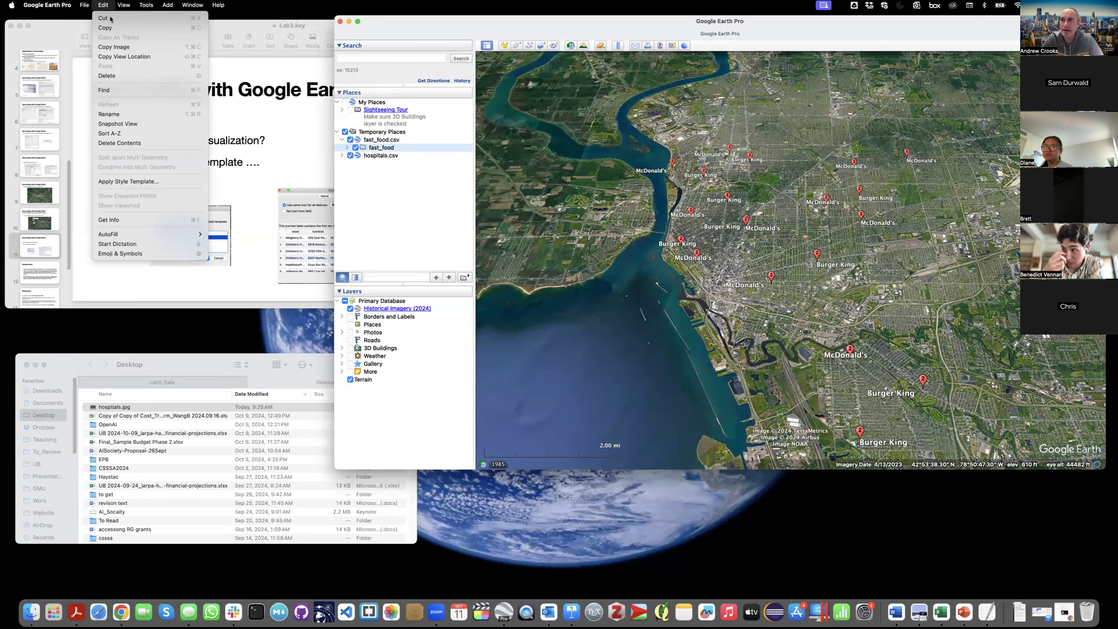
pyautogui.click(171, 181)
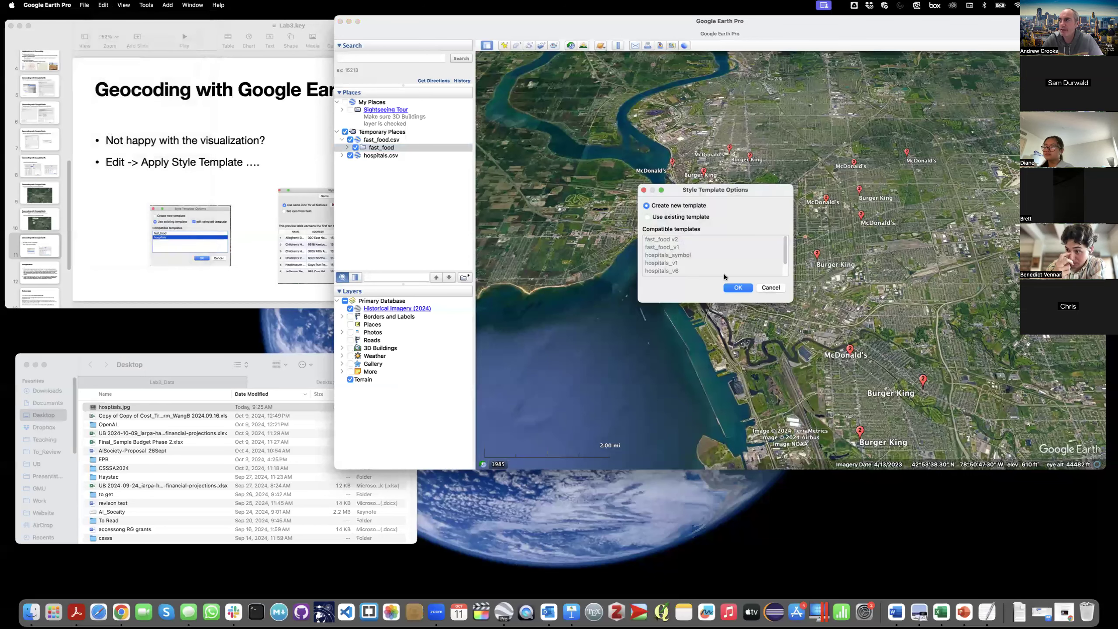
pyautogui.click(737, 287)
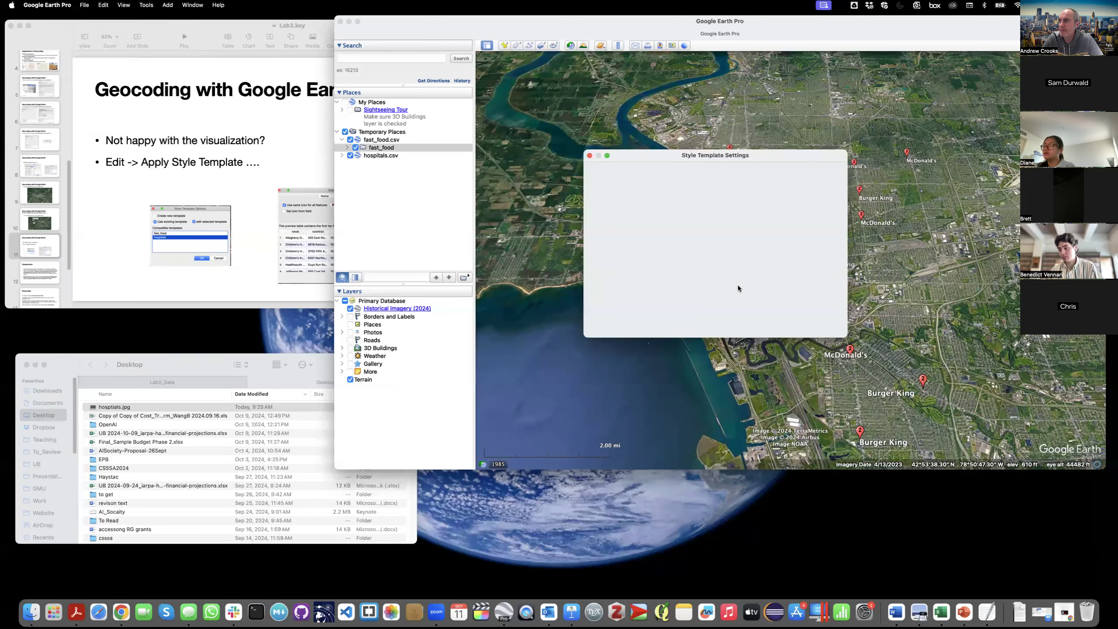
# Step: Set the fast_food template's icons from a field, using NAME as the icon field
pyautogui.click(726, 170)
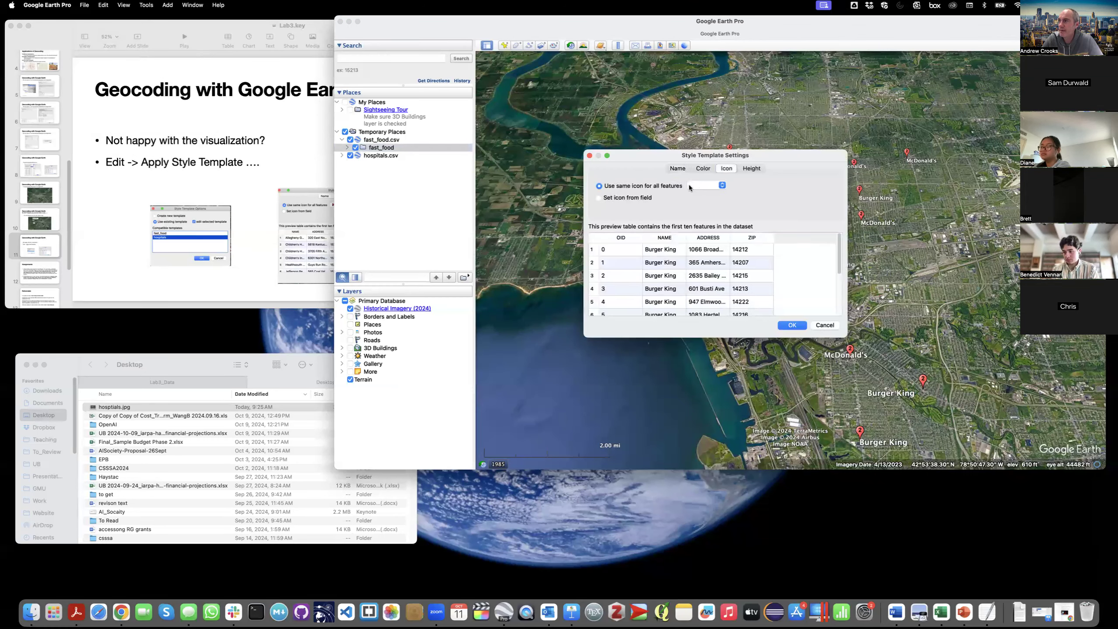
pyautogui.click(616, 201)
pyautogui.click(658, 210)
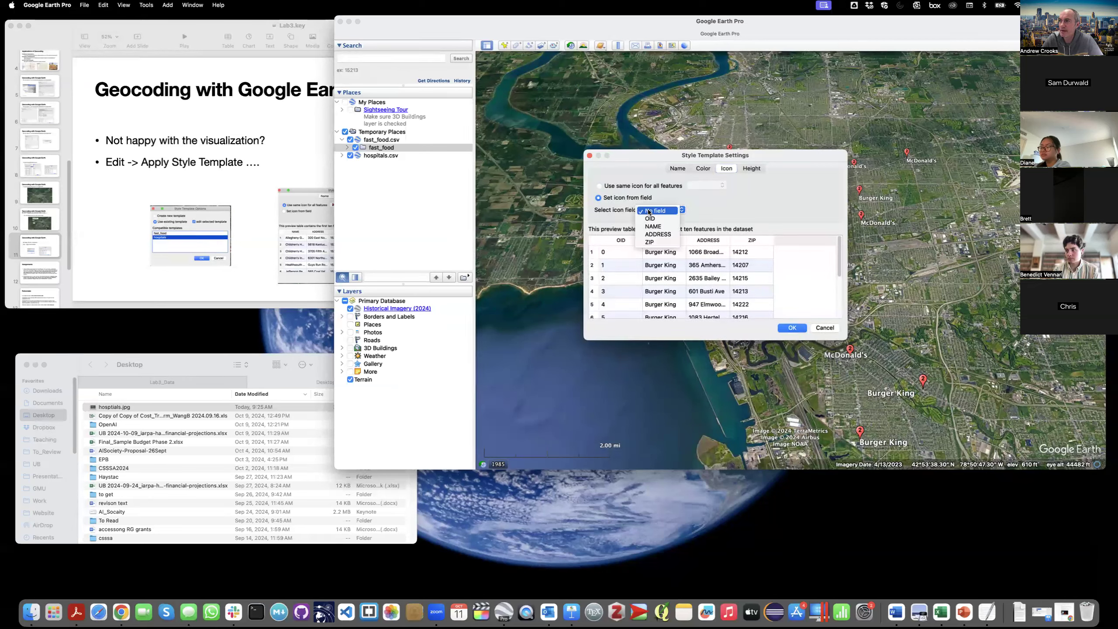
pyautogui.click(654, 226)
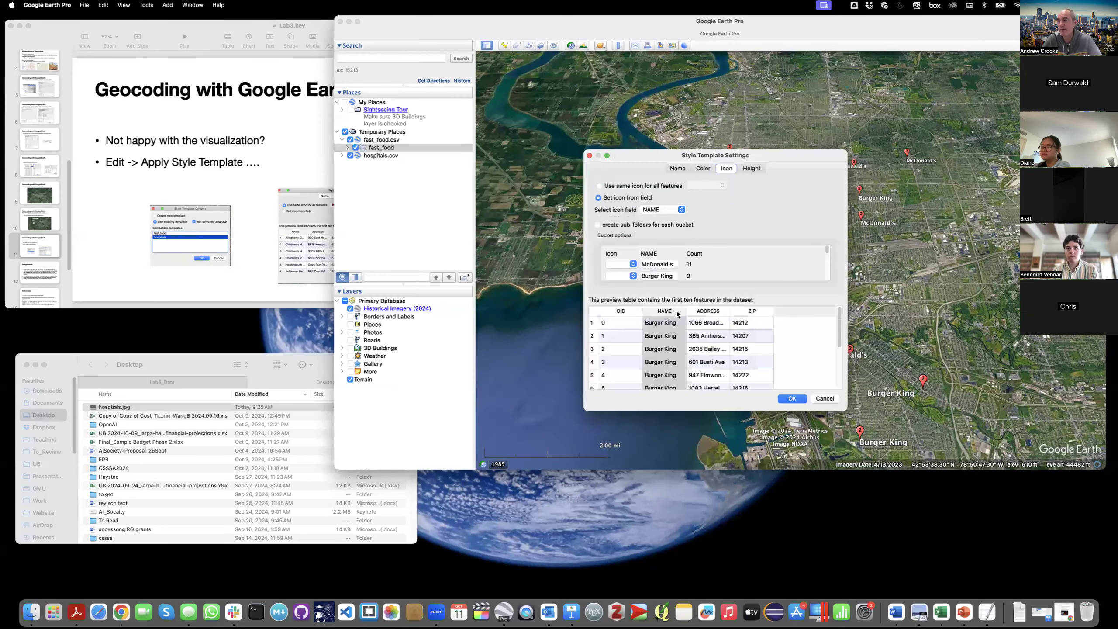
# Step: Assign a red pin icon to the McDonald's bucket and a blue pin icon to the Burger King bucket
pyautogui.click(629, 265)
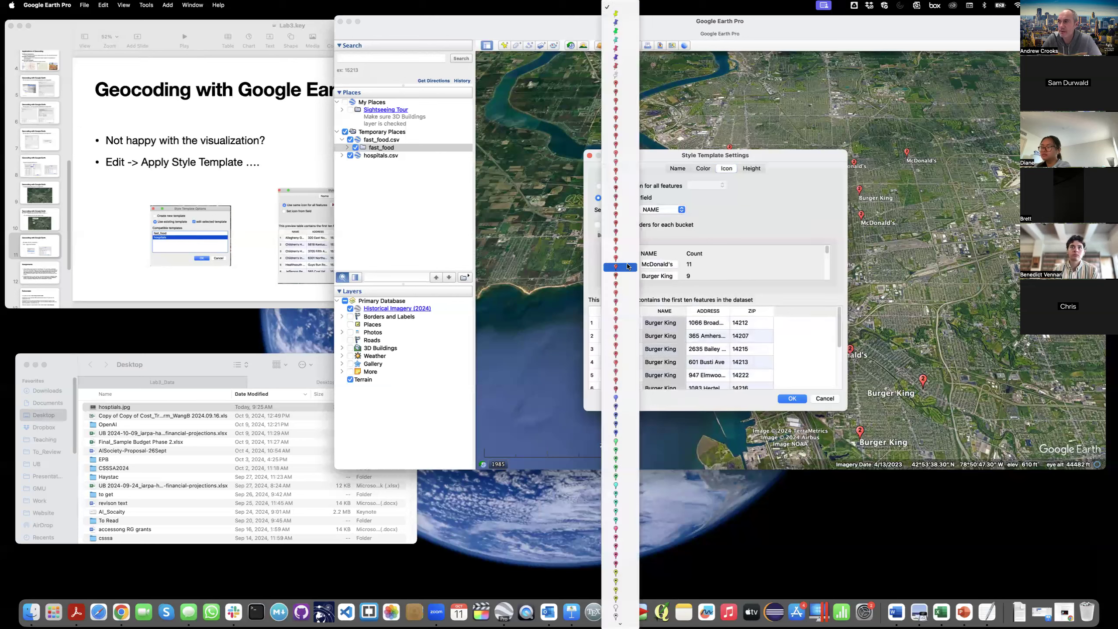
pyautogui.click(626, 276)
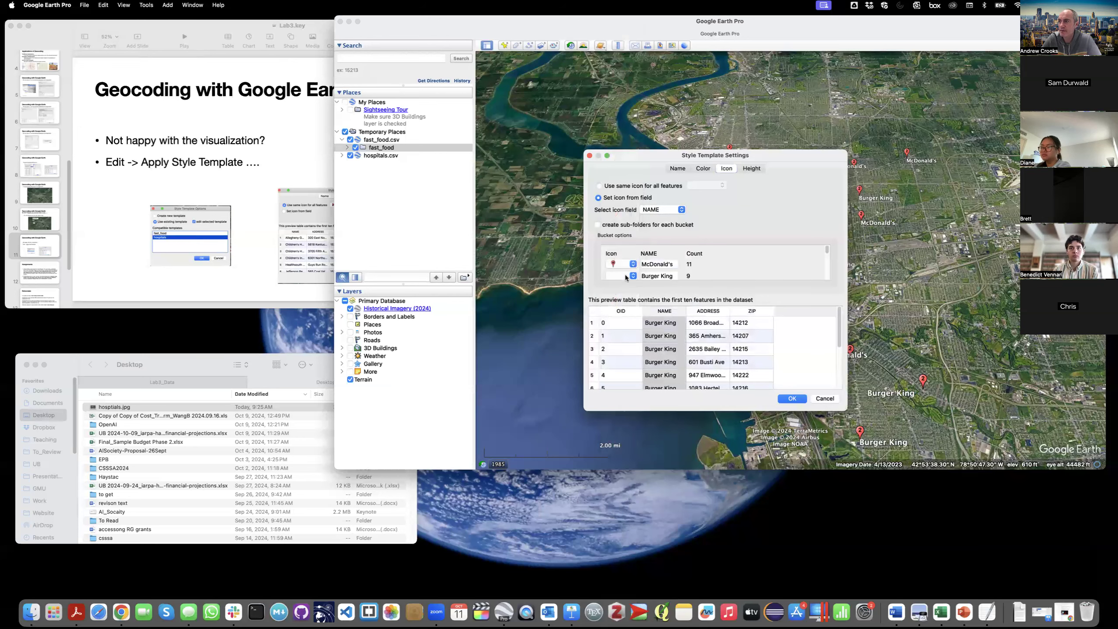
pyautogui.click(625, 273)
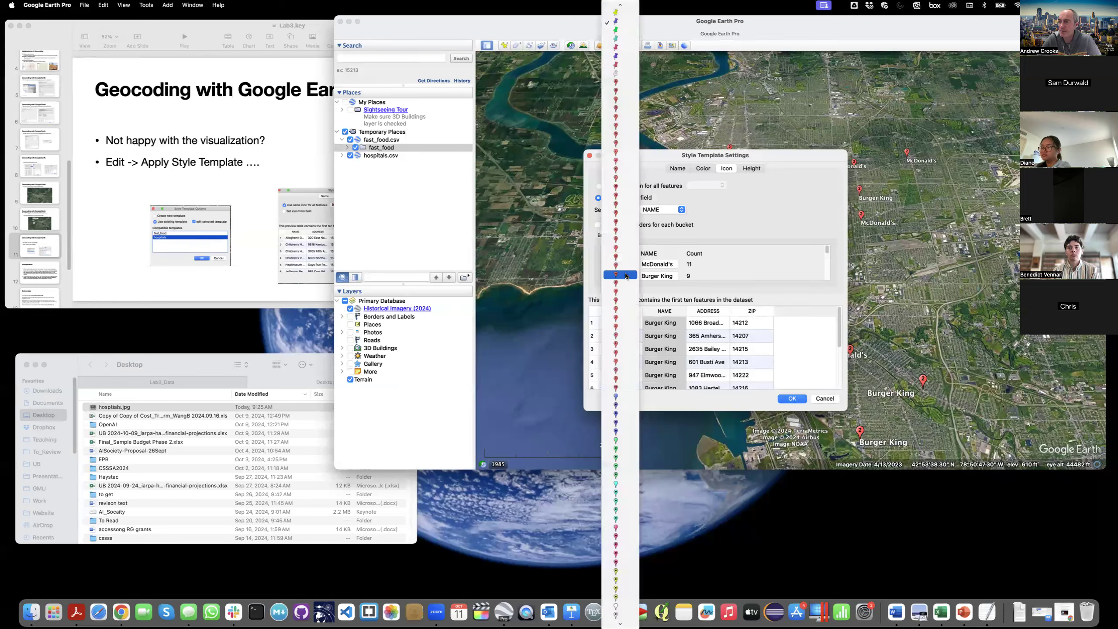
pyautogui.click(625, 393)
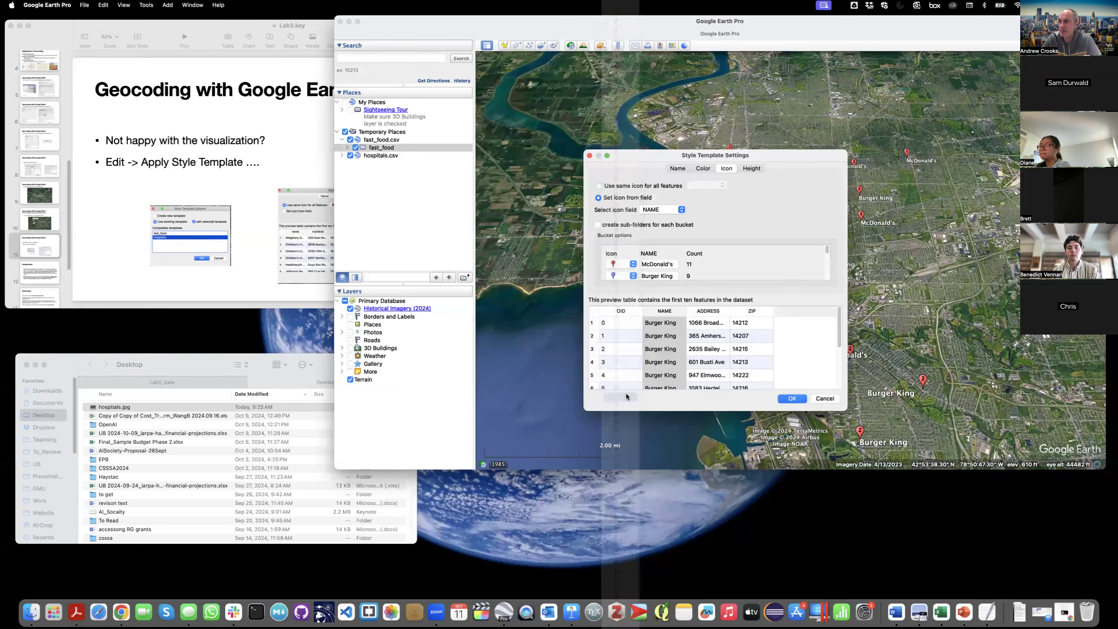
# Step: Confirm the style settings and save the template as "fast_food_points" in My Style Templates
pyautogui.click(792, 398)
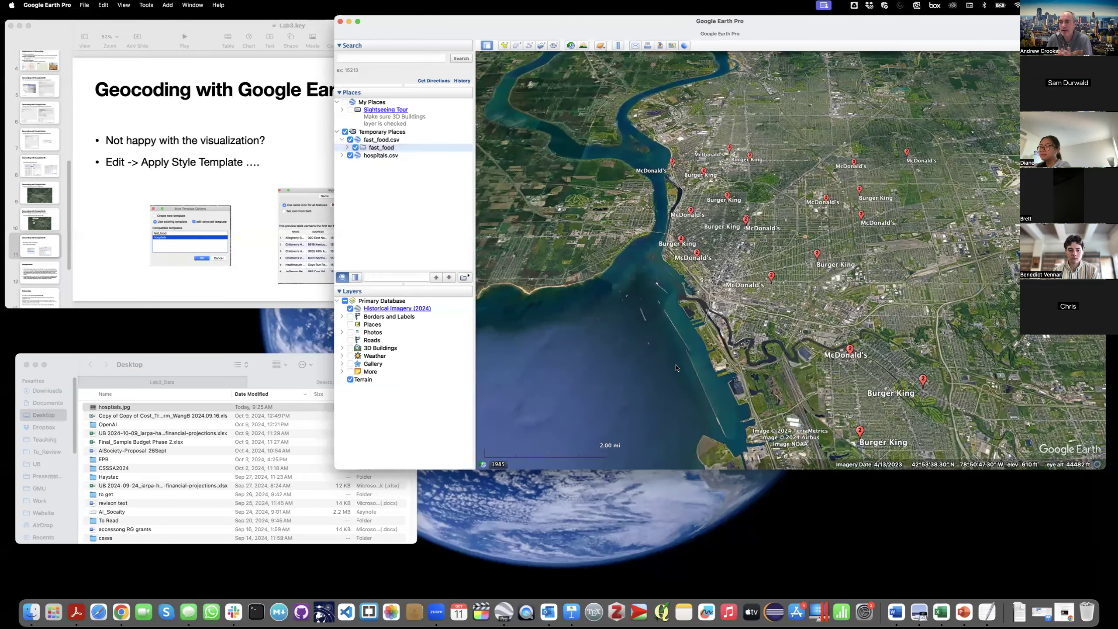
pyautogui.click(579, 118)
pyautogui.write('_food_points')
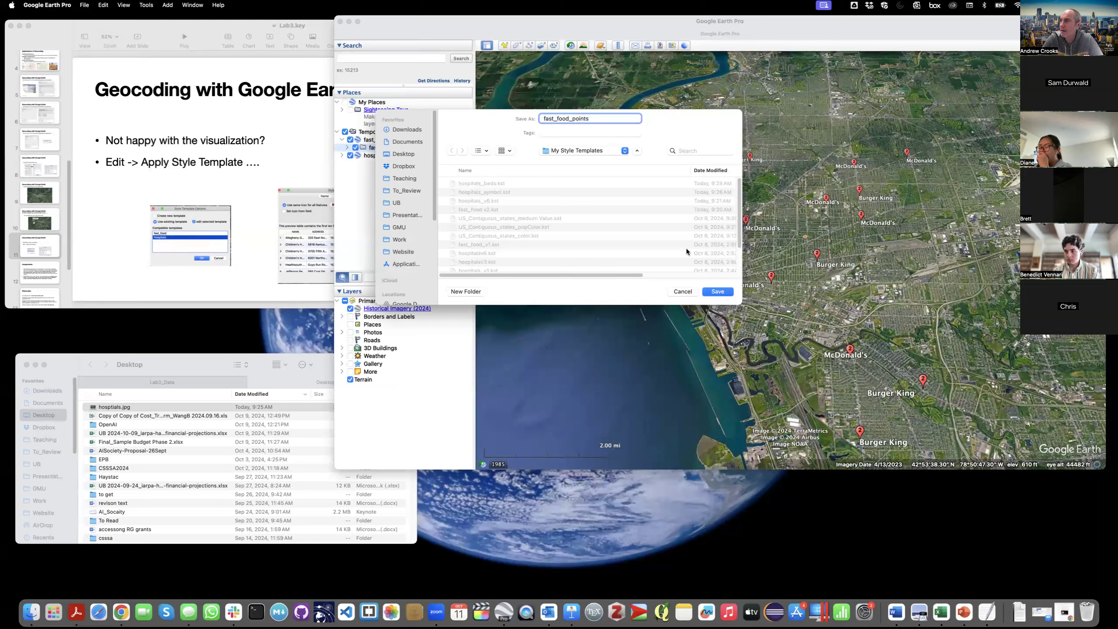
pyautogui.click(717, 291)
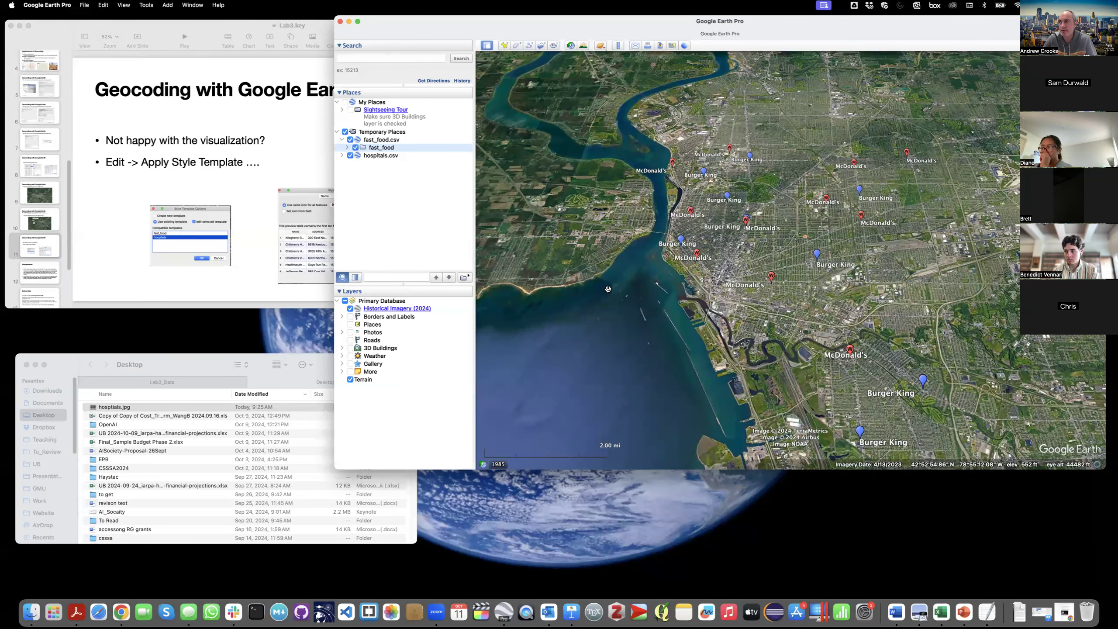
# Step: Hide the hospitals.csv layer in the map image layout and refresh the legend from the current view
pyautogui.click(661, 46)
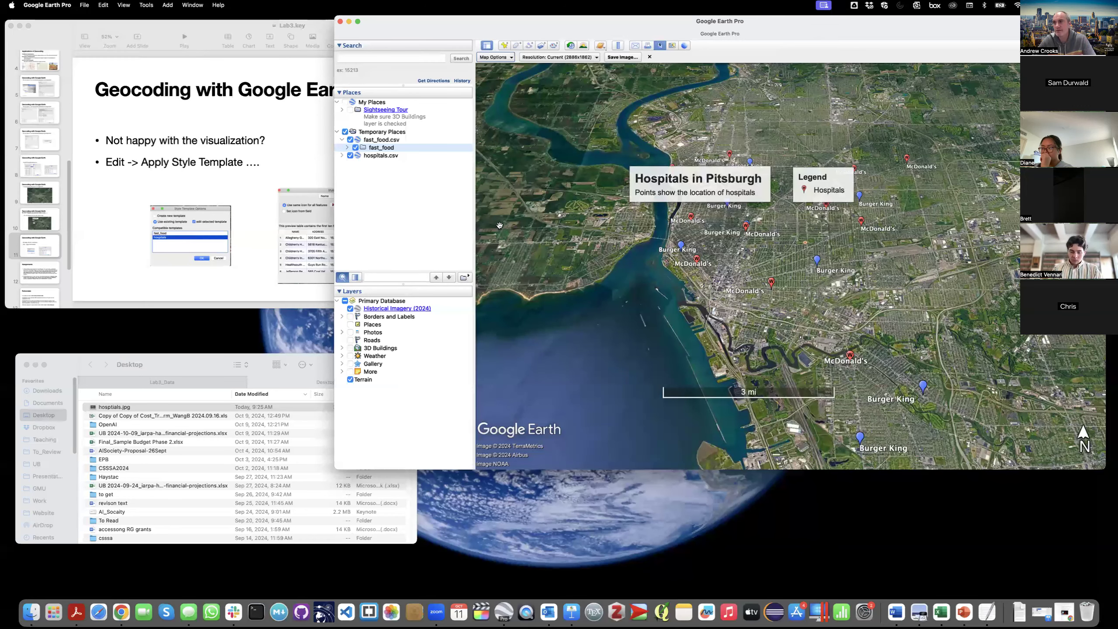
pyautogui.click(350, 156)
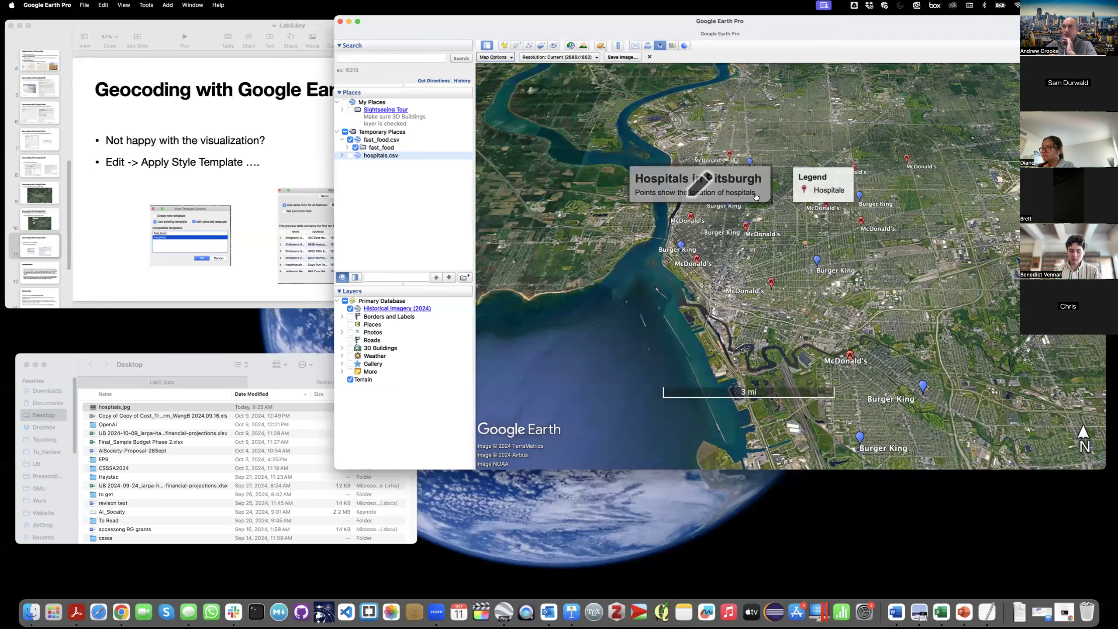
pyautogui.click(823, 185)
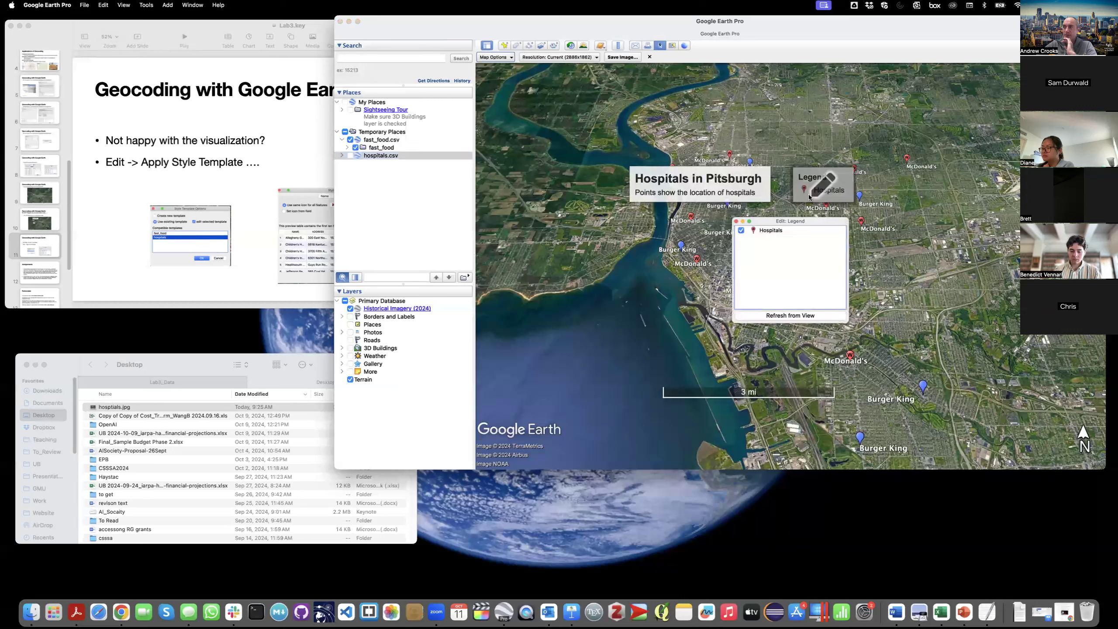
pyautogui.click(790, 316)
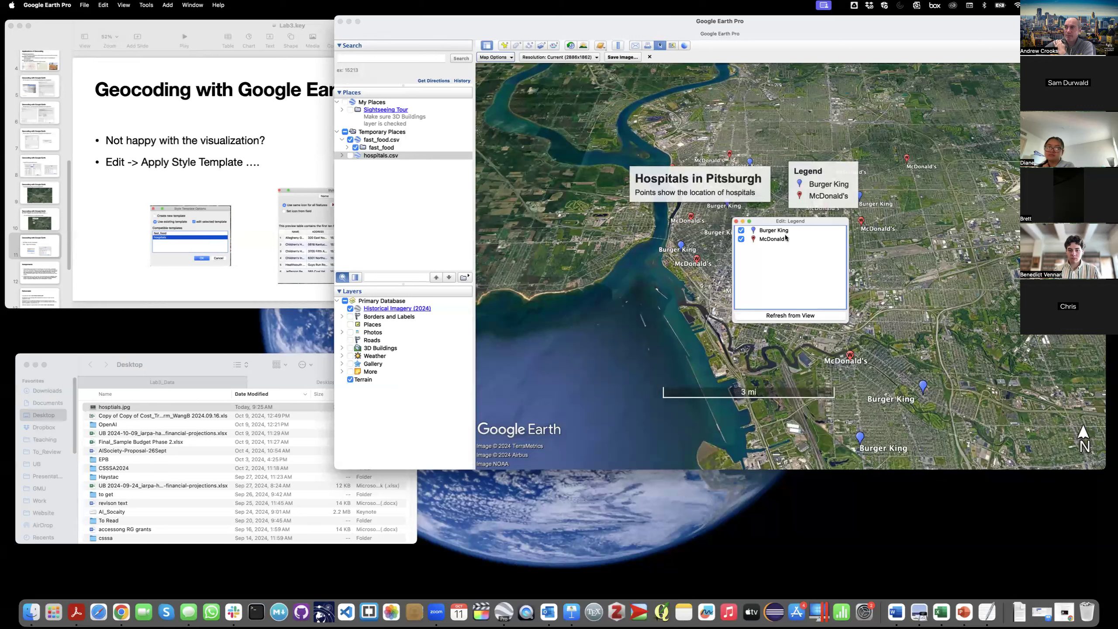
# Step: Change both the map's title and its description to "fast food" and close the title and legend editors
pyautogui.click(750, 206)
pyautogui.moveTo(757, 230); pyautogui.dragTo(703, 230)
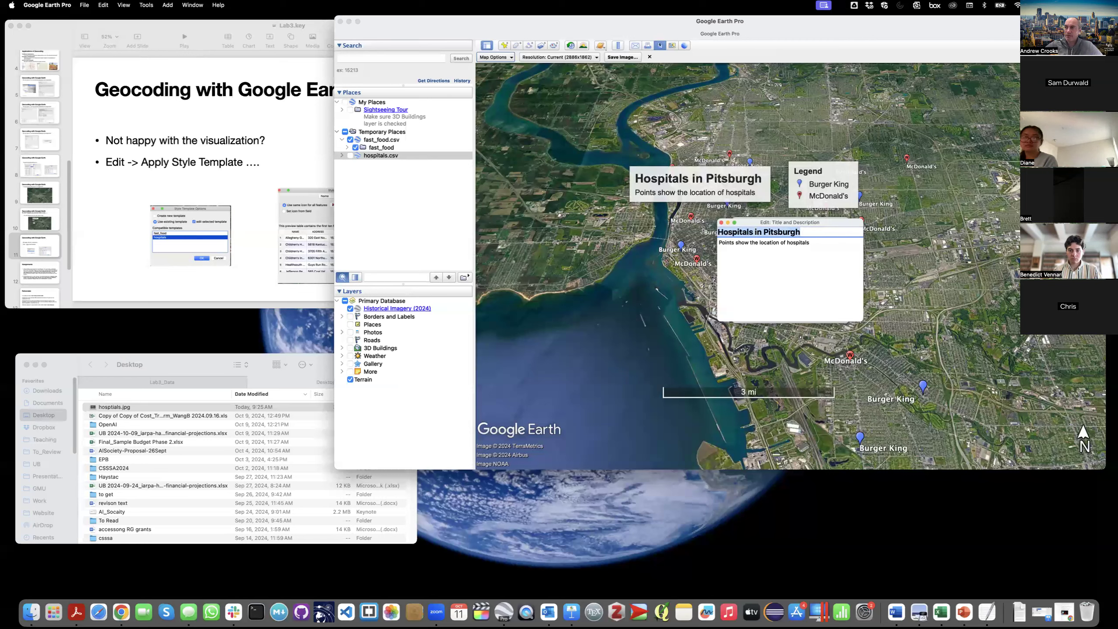
pyautogui.press('BackSpace')
pyautogui.write('fast food')
pyautogui.tripleClick(766, 243)
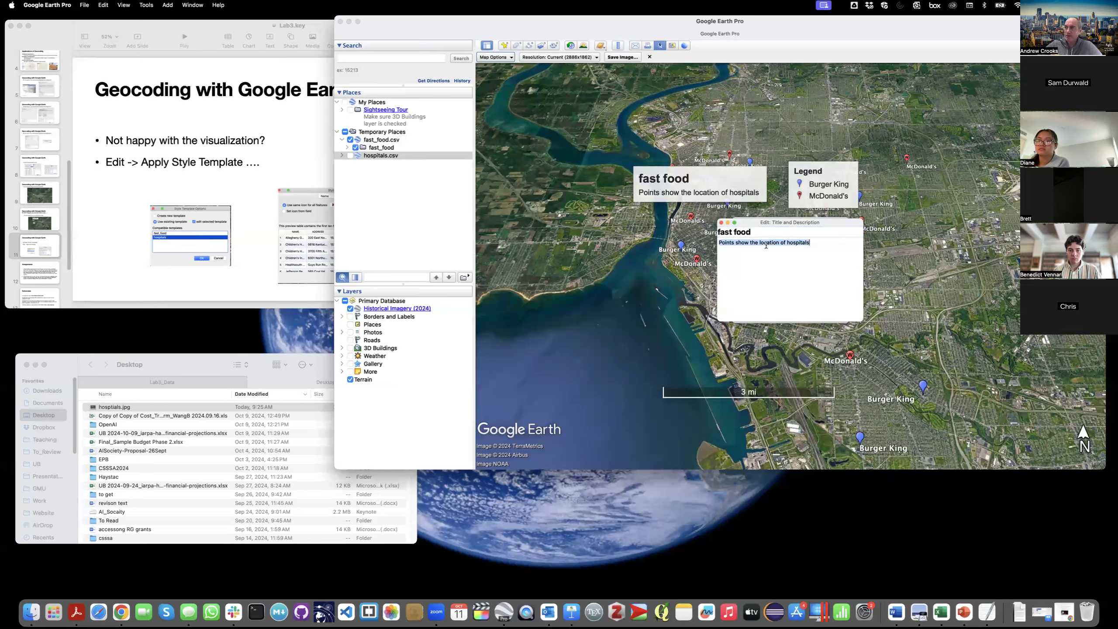
pyautogui.write('fast food')
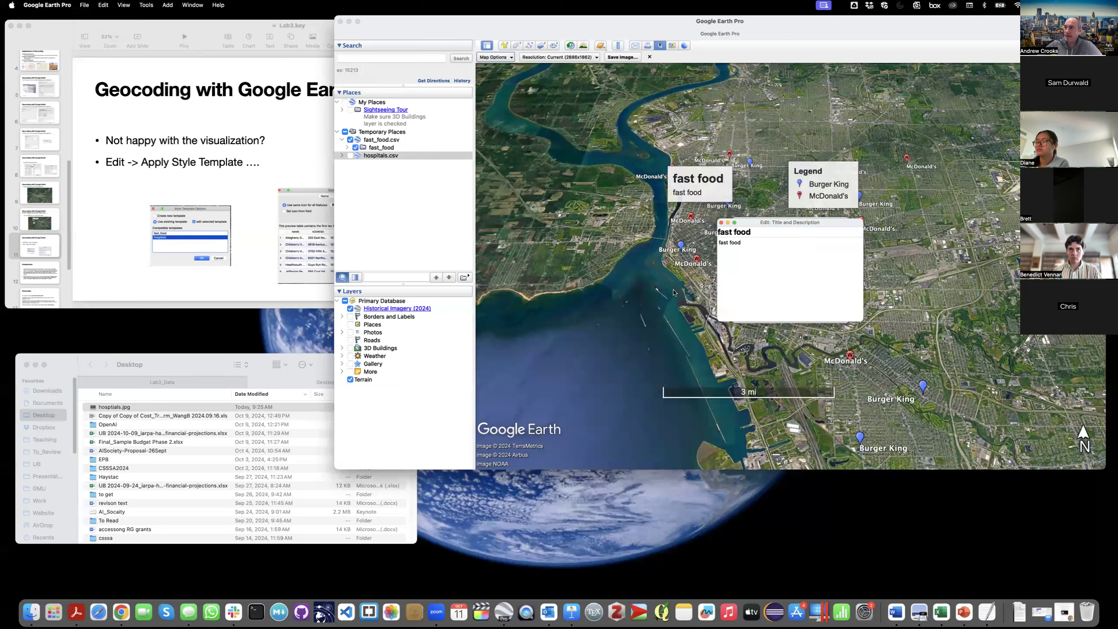
pyautogui.click(721, 224)
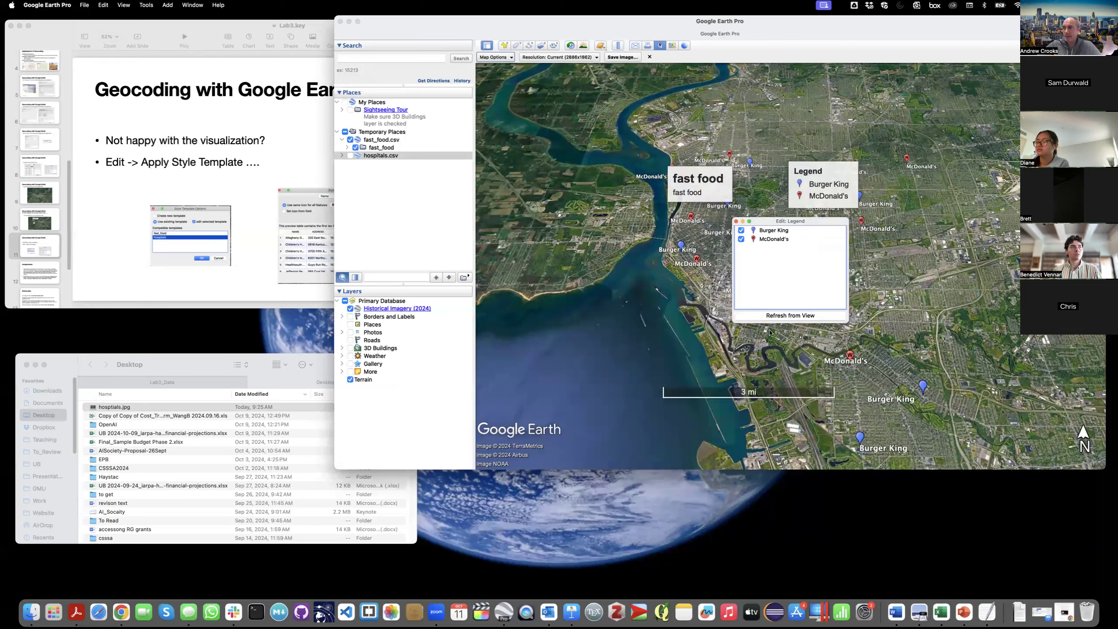
pyautogui.click(736, 222)
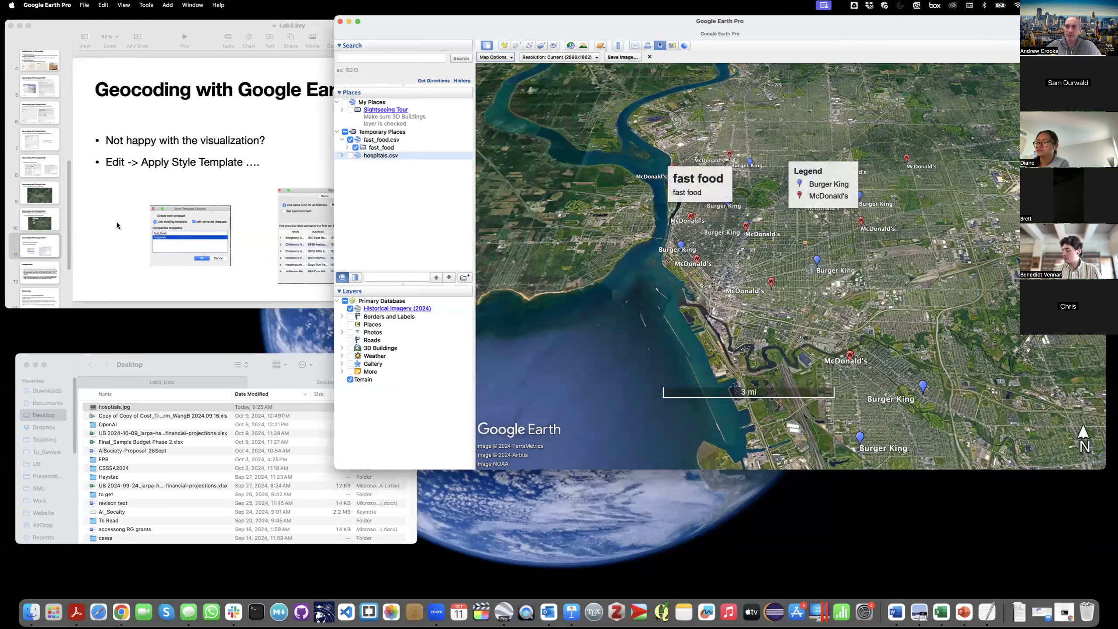
# Step: Switch to the Lab3 presentation in Keynote and play the slideshow from the style template slide
pyautogui.click(48, 248)
pyautogui.click(192, 38)
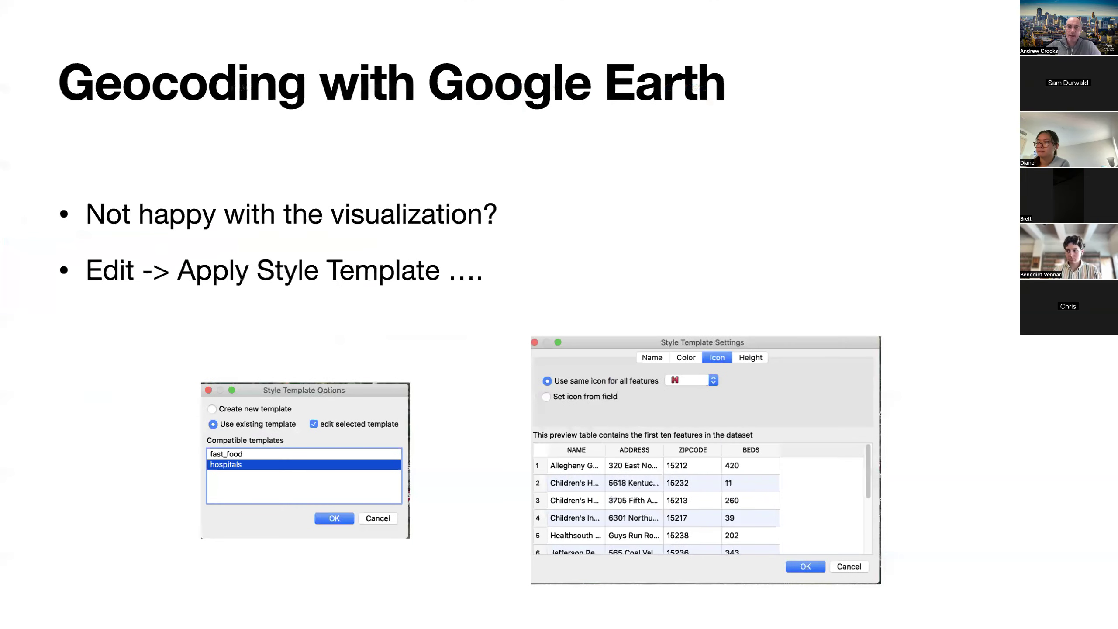